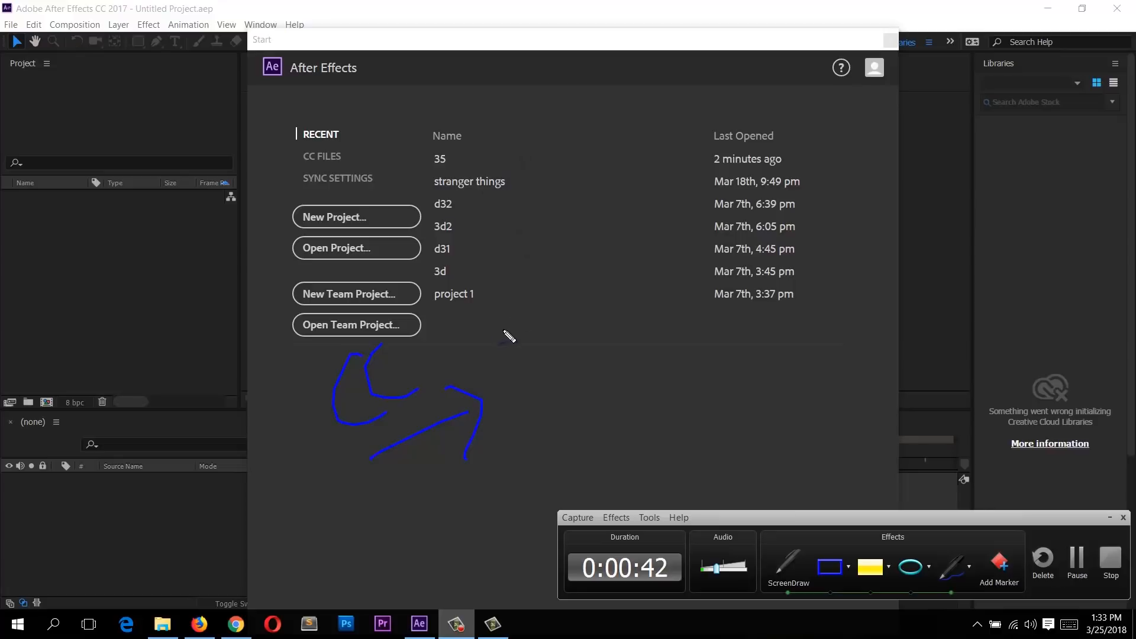
pyautogui.moveTo(572, 271)
pyautogui.mouseDown()
pyautogui.moveTo(624, 254)
pyautogui.moveTo(633, 285)
pyautogui.mouseUp()
pyautogui.click(591, 296)
pyautogui.moveTo(516, 384)
pyautogui.mouseDown()
pyautogui.moveTo(641, 324)
pyautogui.moveTo(638, 365)
pyautogui.mouseUp()
pyautogui.moveTo(456, 131)
pyautogui.mouseDown()
pyautogui.moveTo(565, 137)
pyautogui.moveTo(548, 172)
pyautogui.mouseUp()
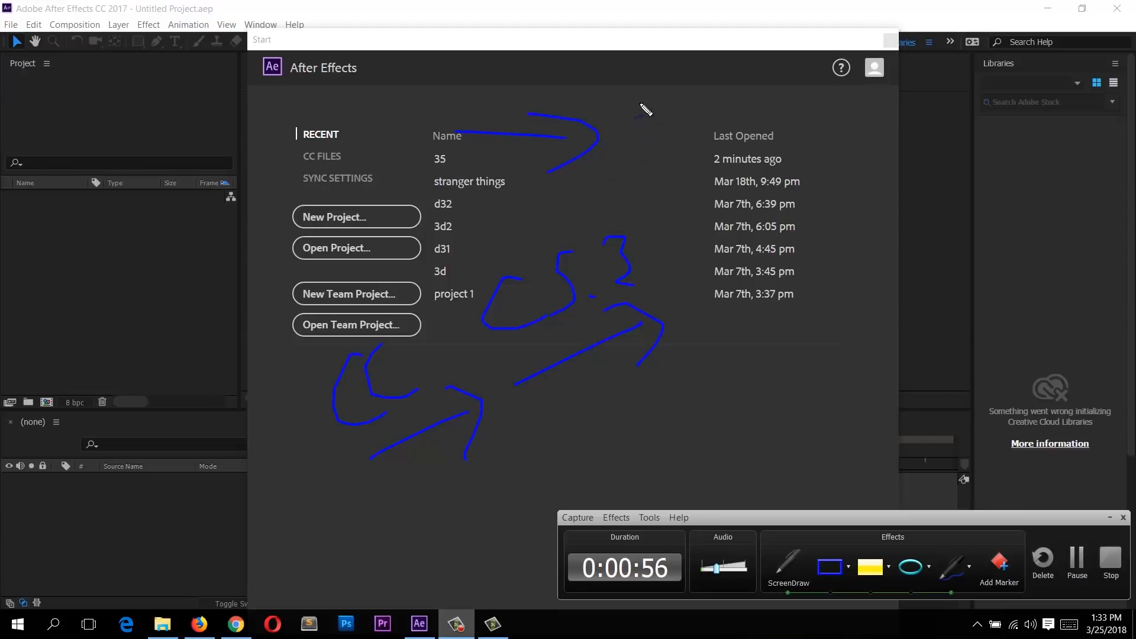
pyautogui.moveTo(647, 78); pyautogui.dragTo(736, 127)
pyautogui.moveTo(767, 81); pyautogui.dragTo(746, 155)
pyautogui.moveTo(734, 127); pyautogui.dragTo(847, 104)
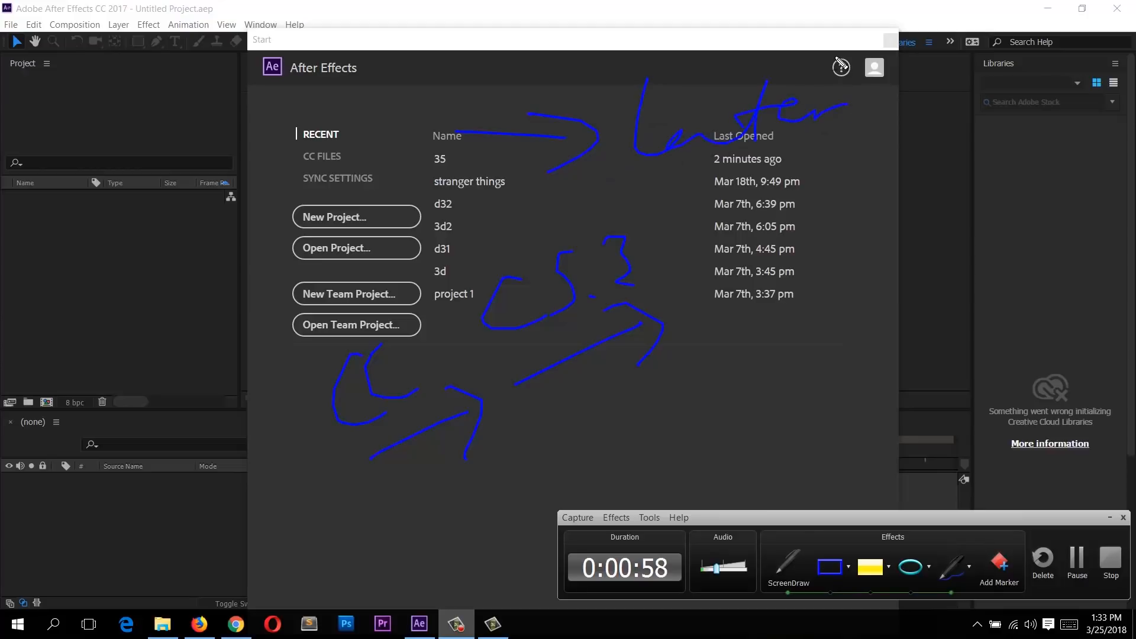
pyautogui.moveTo(508, 208)
pyautogui.mouseDown()
pyautogui.moveTo(618, 198)
pyautogui.moveTo(605, 239)
pyautogui.mouseUp()
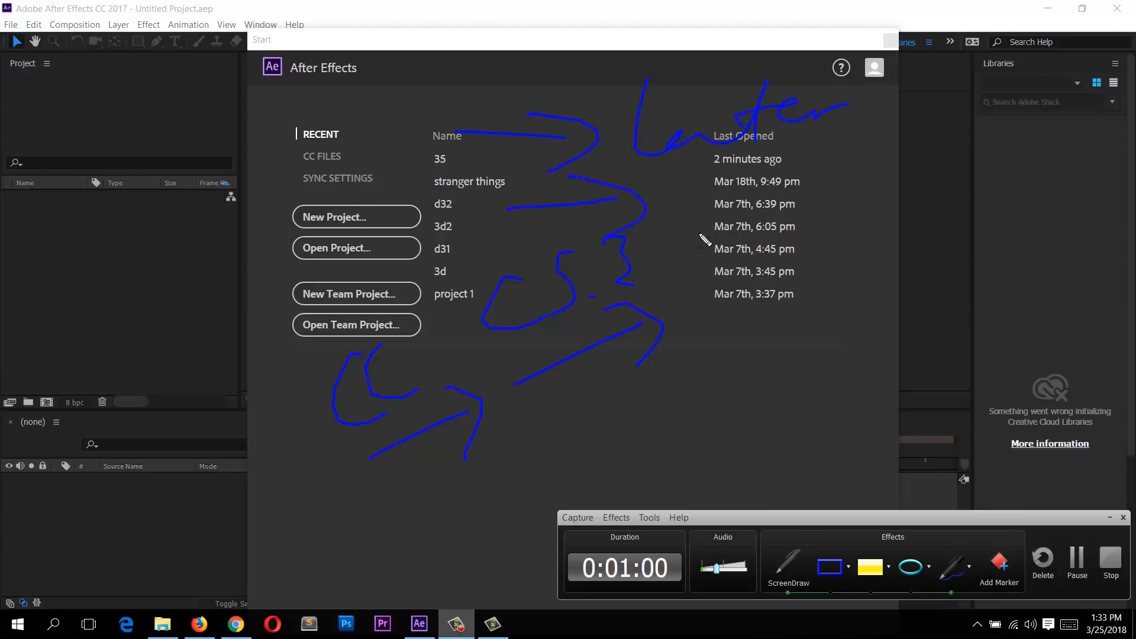
pyautogui.moveTo(585, 421)
pyautogui.mouseDown()
pyautogui.moveTo(674, 355)
pyautogui.moveTo(662, 388)
pyautogui.mouseUp()
pyautogui.moveTo(721, 254)
pyautogui.mouseDown()
pyautogui.moveTo(763, 172)
pyautogui.moveTo(792, 231)
pyautogui.moveTo(803, 197)
pyautogui.mouseUp()
pyautogui.moveTo(721, 286); pyautogui.dragTo(840, 250)
pyautogui.moveTo(801, 222)
pyautogui.mouseDown()
pyautogui.moveTo(831, 275)
pyautogui.moveTo(822, 282)
pyautogui.mouseUp()
pyautogui.moveTo(889, 298); pyautogui.dragTo(690, 386)
pyautogui.moveTo(773, 330); pyautogui.dragTo(691, 386)
pyautogui.moveTo(735, 415); pyautogui.dragTo(693, 388)
pyautogui.moveTo(640, 443)
pyautogui.mouseDown()
pyautogui.moveTo(649, 470)
pyautogui.moveTo(675, 459)
pyautogui.moveTo(690, 478)
pyautogui.mouseUp()
pyautogui.moveTo(738, 438)
pyautogui.mouseDown()
pyautogui.moveTo(791, 410)
pyautogui.moveTo(802, 428)
pyautogui.mouseUp()
pyautogui.moveTo(827, 358)
pyautogui.mouseDown()
pyautogui.moveTo(854, 355)
pyautogui.moveTo(859, 402)
pyautogui.mouseUp()
pyautogui.moveTo(861, 357); pyautogui.dragTo(881, 349)
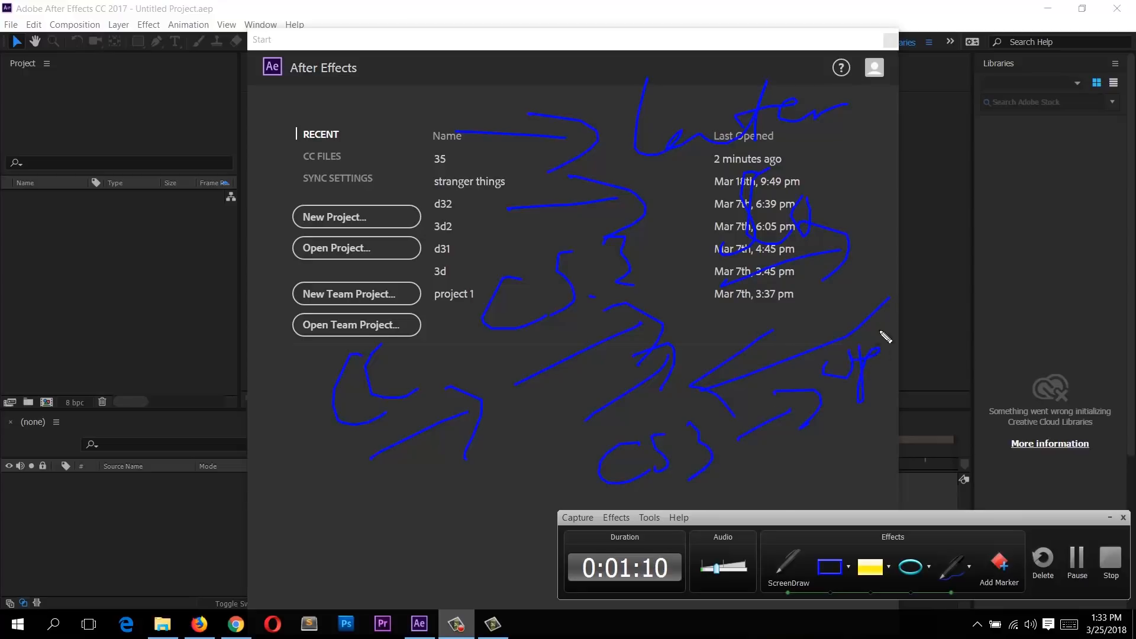
pyautogui.moveTo(846, 258); pyautogui.dragTo(926, 247)
pyautogui.moveTo(881, 220); pyautogui.dragTo(908, 272)
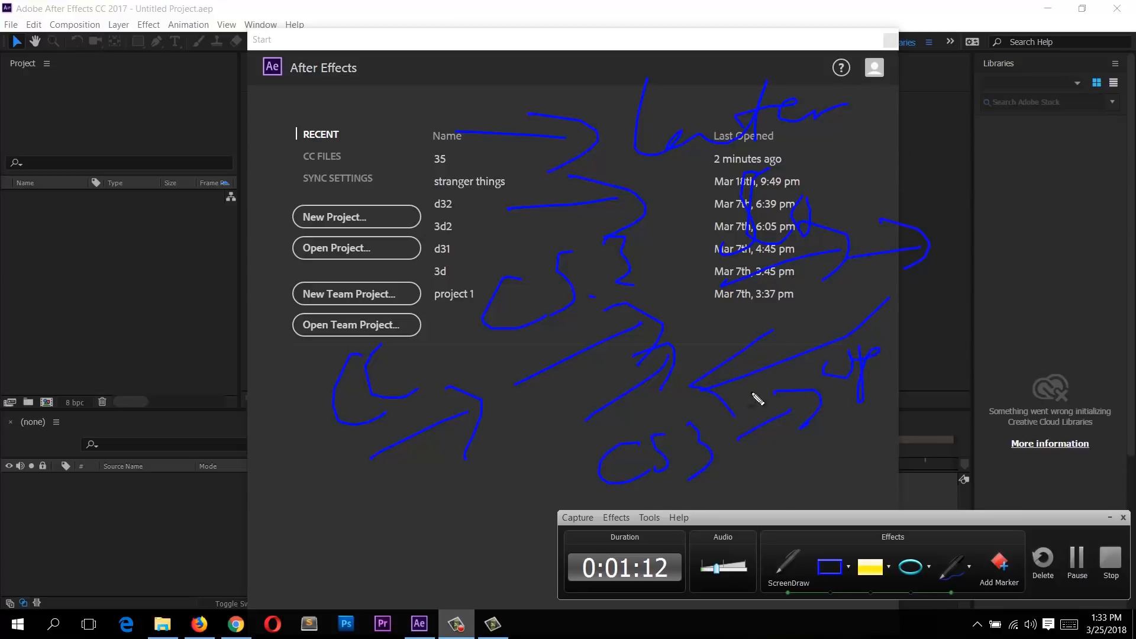
pyautogui.moveTo(846, 190)
pyautogui.mouseDown()
pyautogui.moveTo(941, 177)
pyautogui.moveTo(934, 205)
pyautogui.mouseUp()
pyautogui.moveTo(964, 133); pyautogui.dragTo(1053, 142)
pyautogui.moveTo(974, 197); pyautogui.dragTo(1088, 161)
pyautogui.press('Escape')
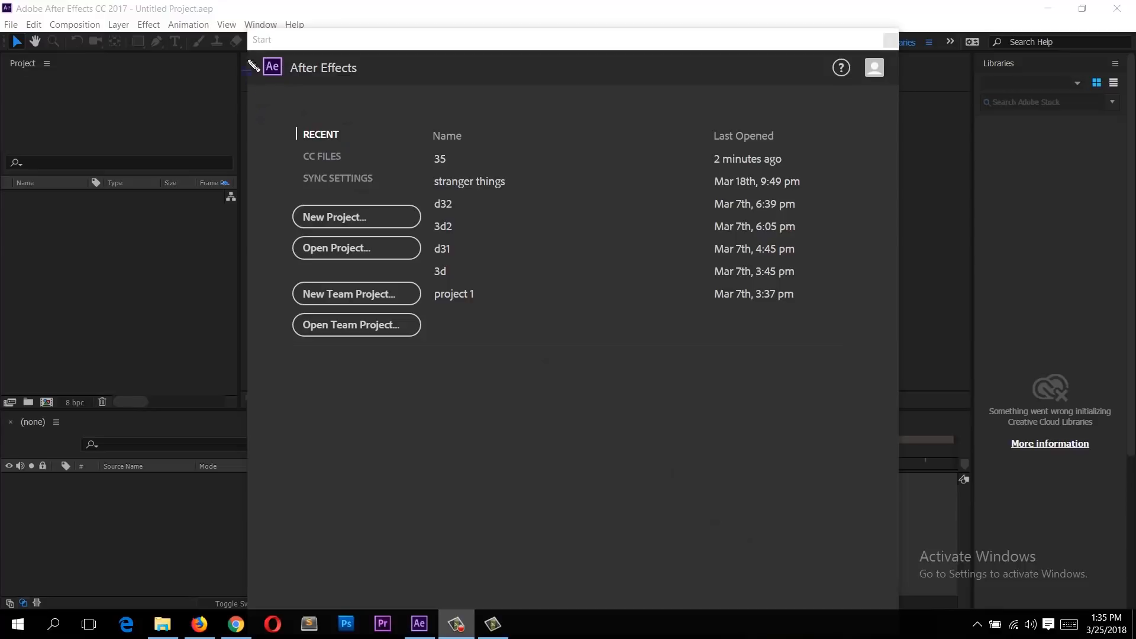
pyautogui.moveTo(765, 469); pyautogui.dragTo(902, 510)
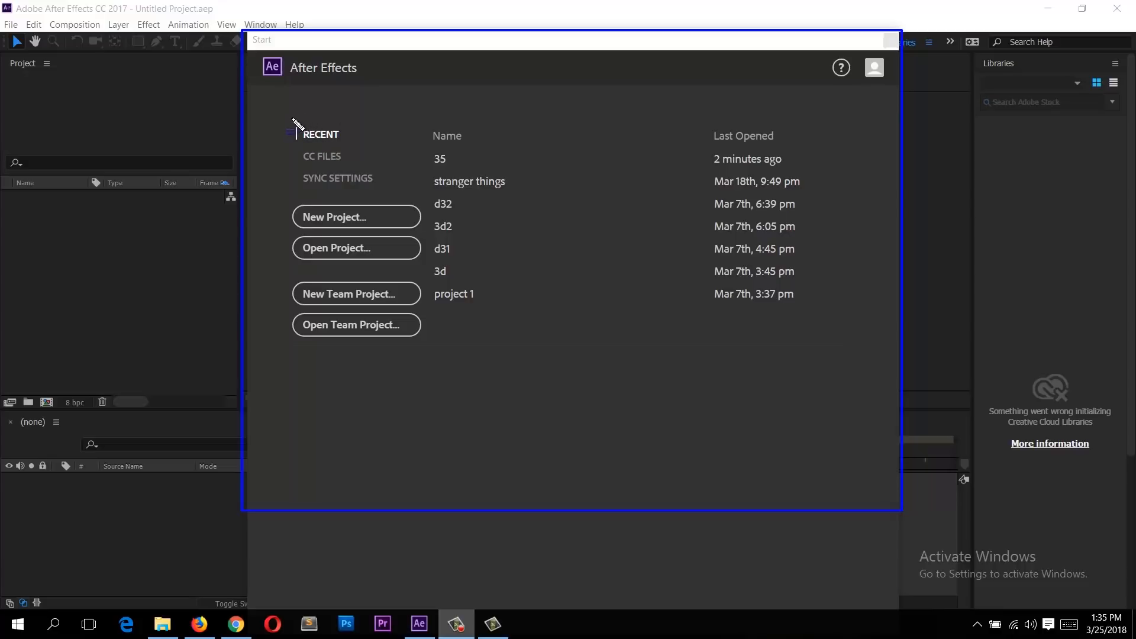
pyautogui.moveTo(291, 113)
pyautogui.mouseDown()
pyautogui.moveTo(294, 131)
pyautogui.moveTo(368, 147)
pyautogui.moveTo(423, 132)
pyautogui.mouseUp()
pyautogui.moveTo(545, 322); pyautogui.dragTo(540, 328)
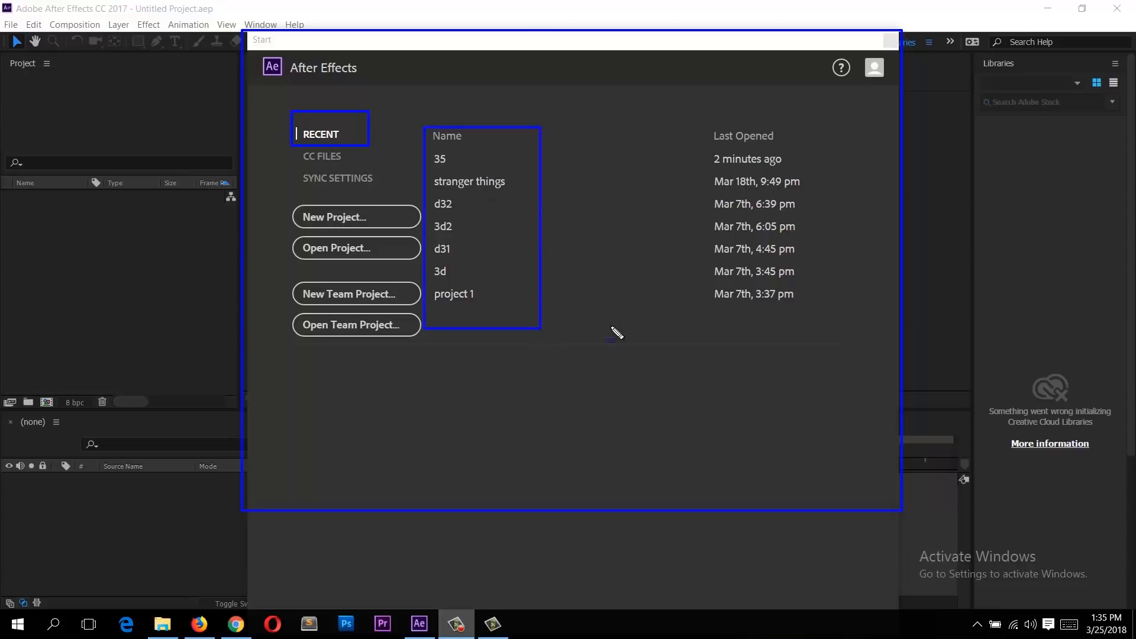
pyautogui.moveTo(811, 317); pyautogui.dragTo(818, 317)
pyautogui.moveTo(725, 169); pyautogui.dragTo(722, 123)
pyautogui.moveTo(782, 302); pyautogui.dragTo(790, 305)
pyautogui.moveTo(536, 337); pyautogui.dragTo(536, 331)
pyautogui.moveTo(427, 190); pyautogui.dragTo(510, 231)
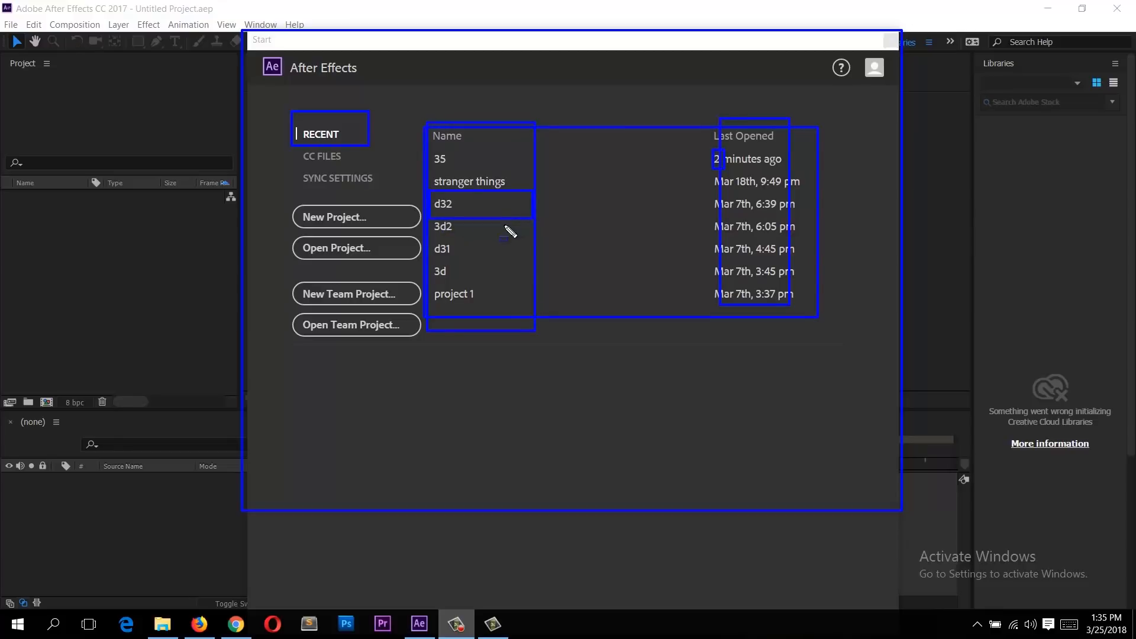
pyautogui.moveTo(428, 220)
pyautogui.mouseDown()
pyautogui.moveTo(545, 243)
pyautogui.moveTo(527, 246)
pyautogui.mouseUp()
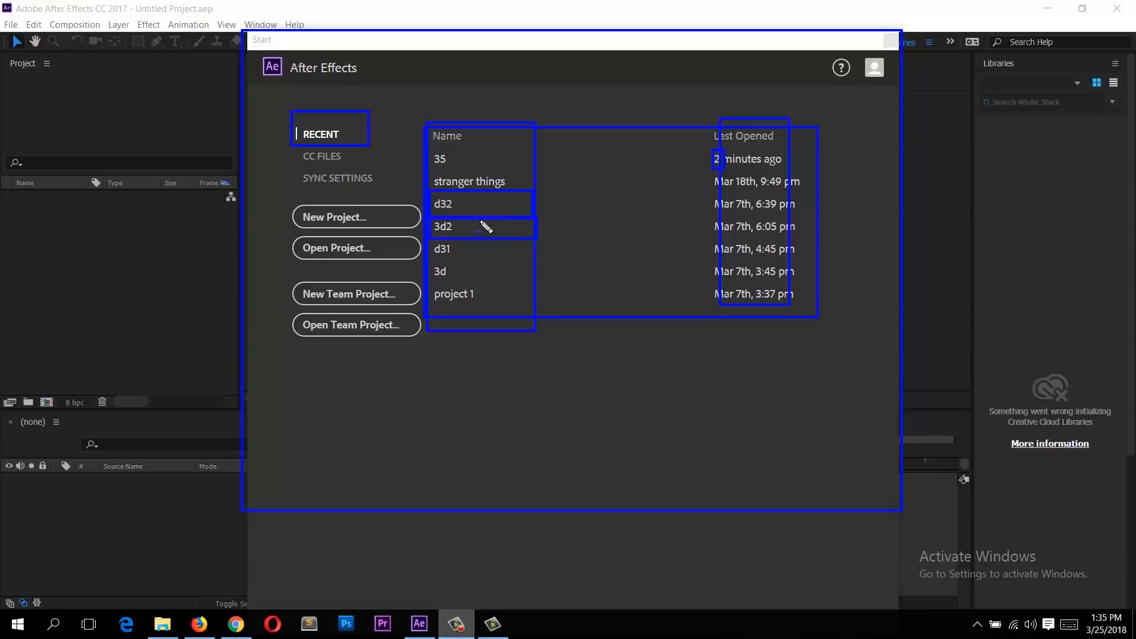
pyautogui.moveTo(428, 171); pyautogui.dragTo(534, 191)
pyautogui.moveTo(429, 236); pyautogui.dragTo(543, 260)
pyautogui.moveTo(429, 259); pyautogui.dragTo(481, 307)
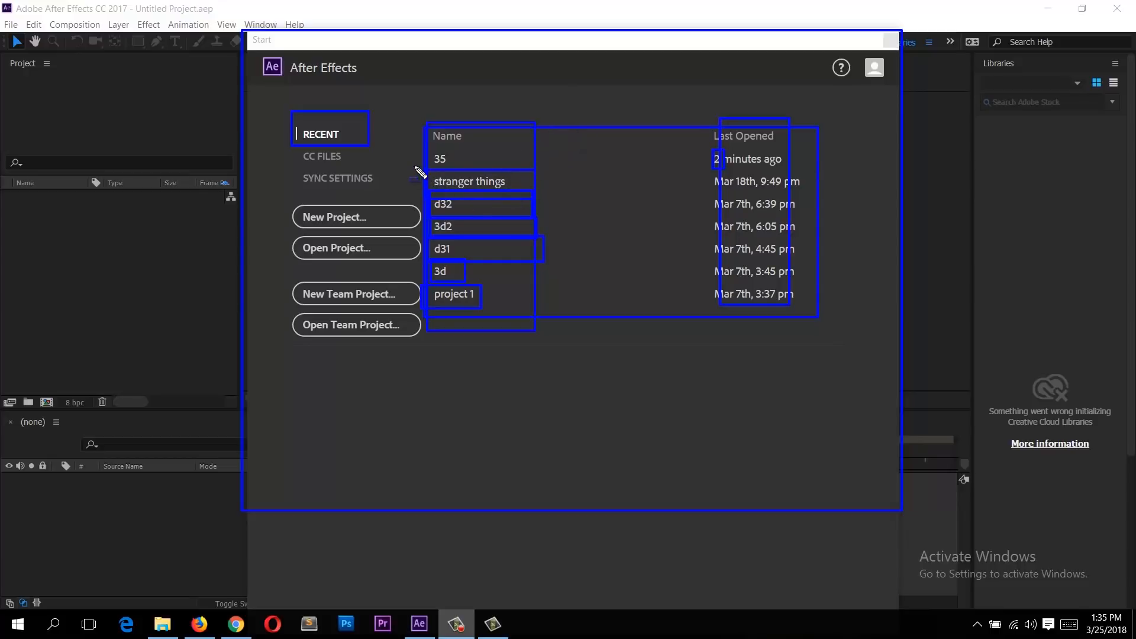
pyautogui.moveTo(546, 189); pyautogui.dragTo(558, 192)
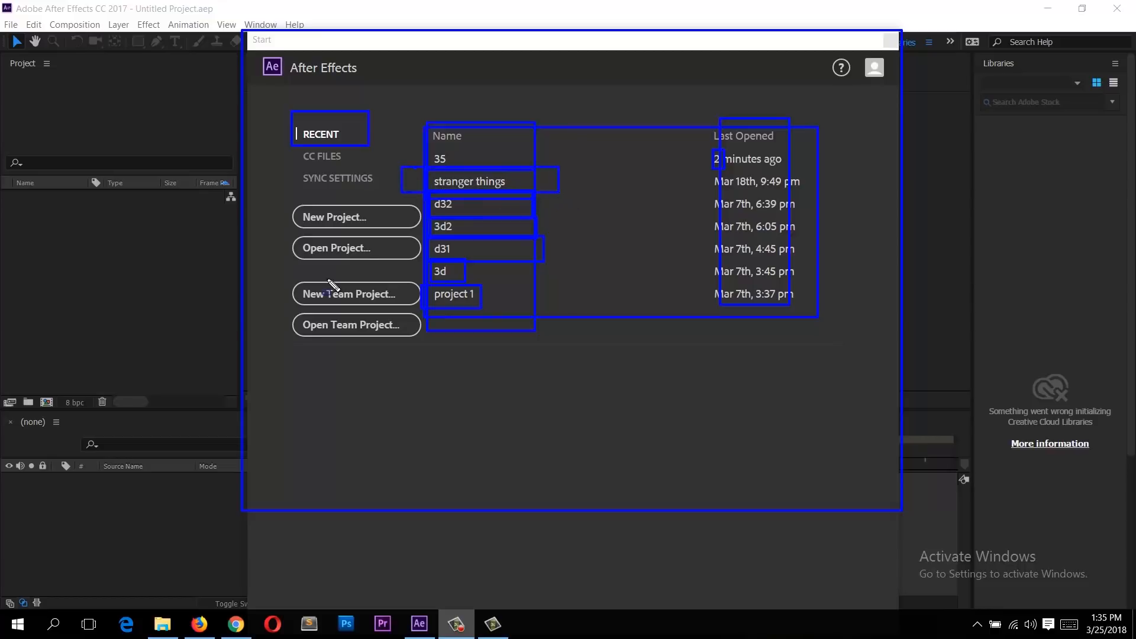
pyautogui.press('Escape')
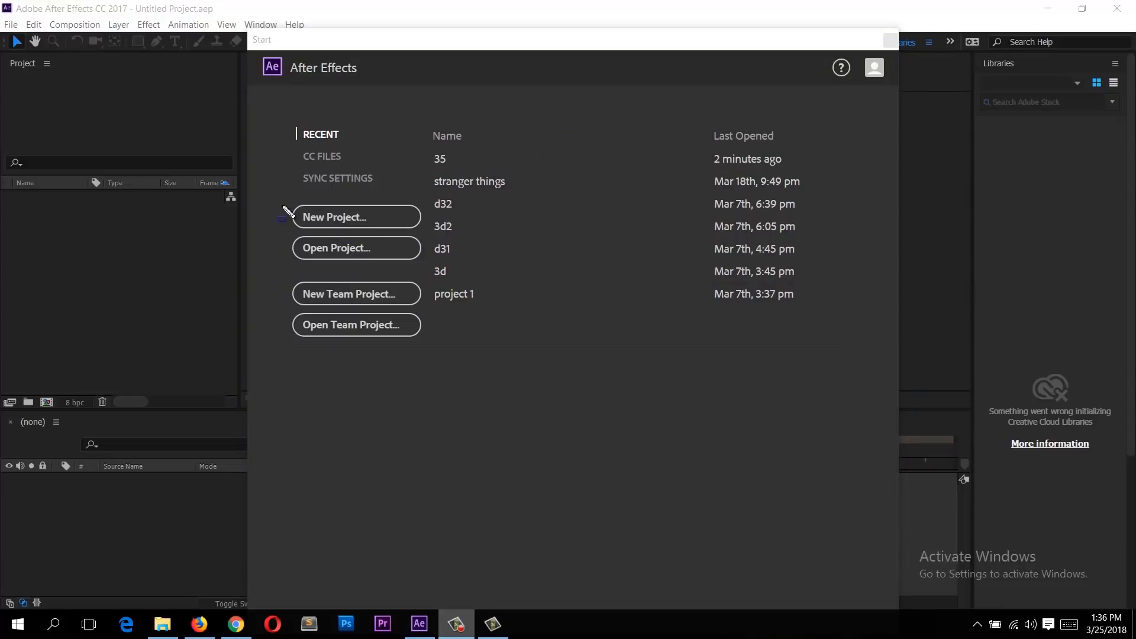
pyautogui.moveTo(433, 226); pyautogui.dragTo(276, 195)
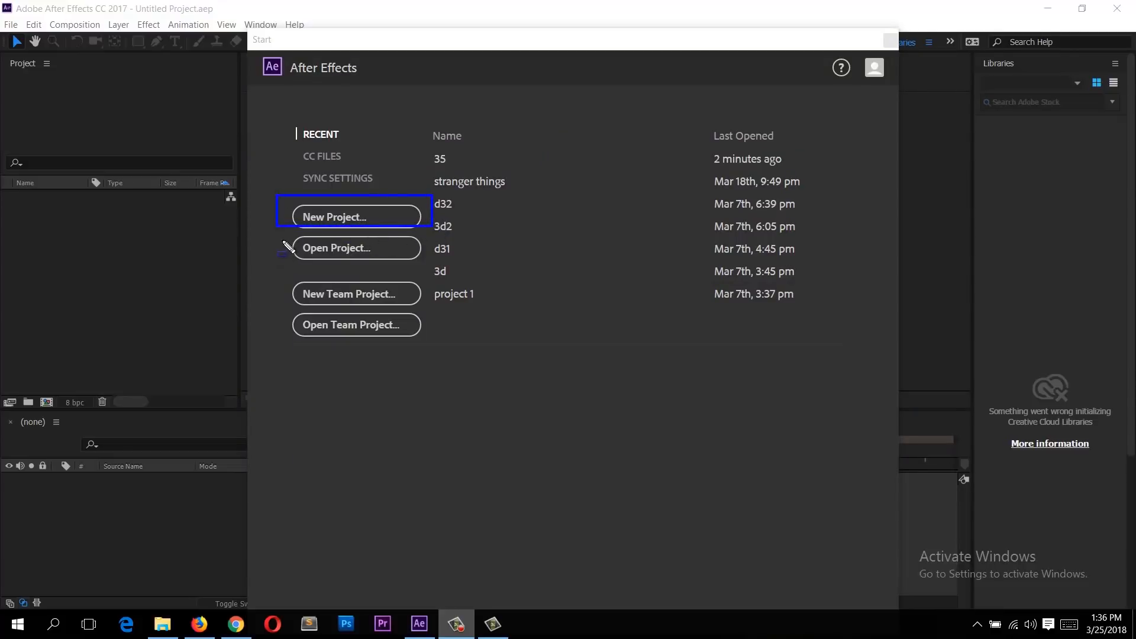
pyautogui.moveTo(265, 235); pyautogui.dragTo(418, 263)
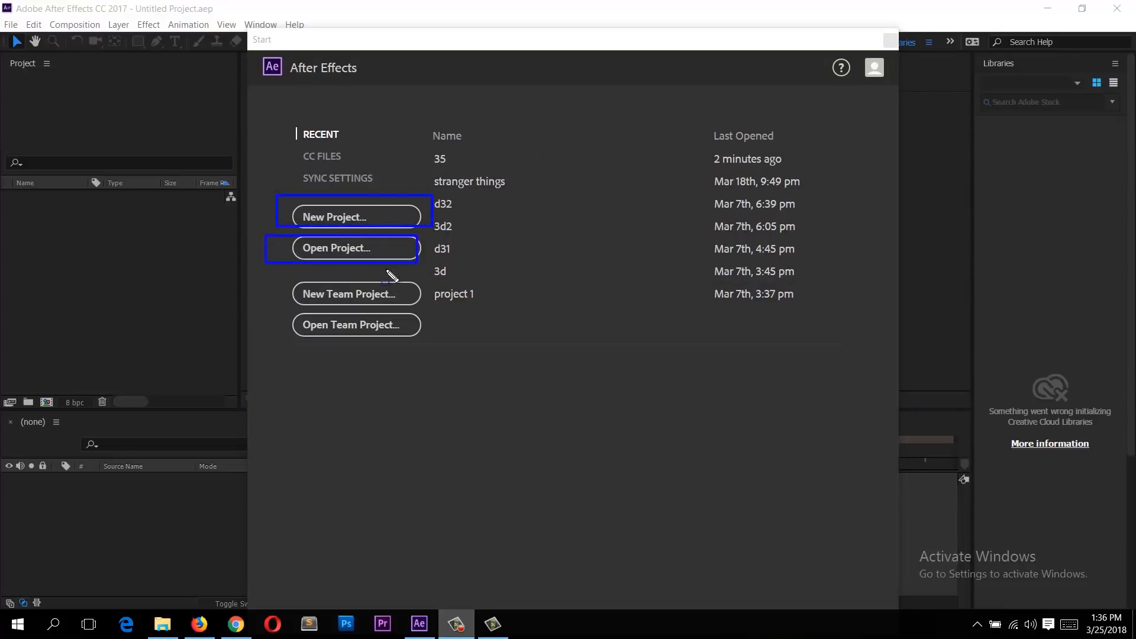
pyautogui.moveTo(279, 313); pyautogui.dragTo(447, 307)
pyautogui.click(264, 276)
pyautogui.moveTo(446, 340); pyautogui.dragTo(452, 341)
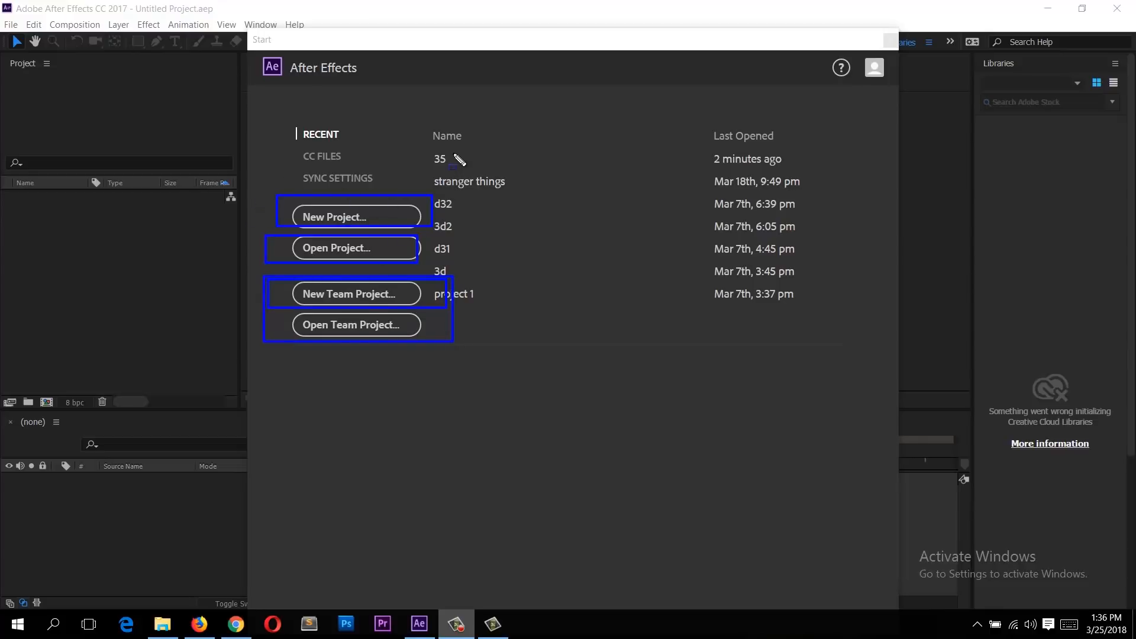
pyautogui.moveTo(810, 335); pyautogui.dragTo(808, 326)
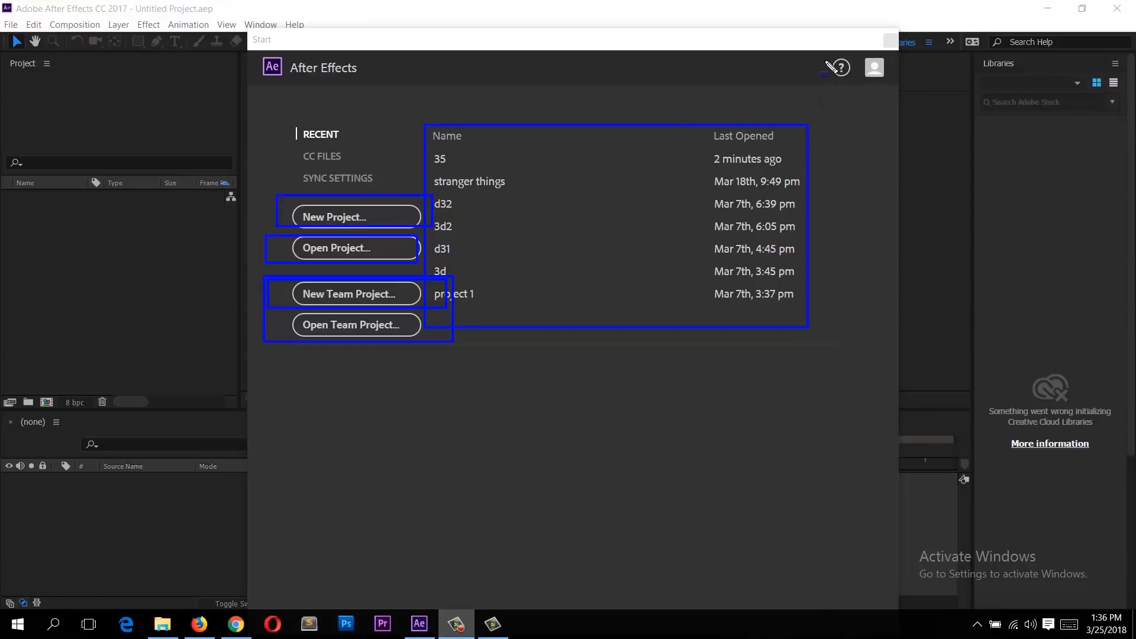
pyautogui.moveTo(847, 96); pyautogui.dragTo(850, 93)
pyautogui.moveTo(869, 27); pyautogui.dragTo(905, 56)
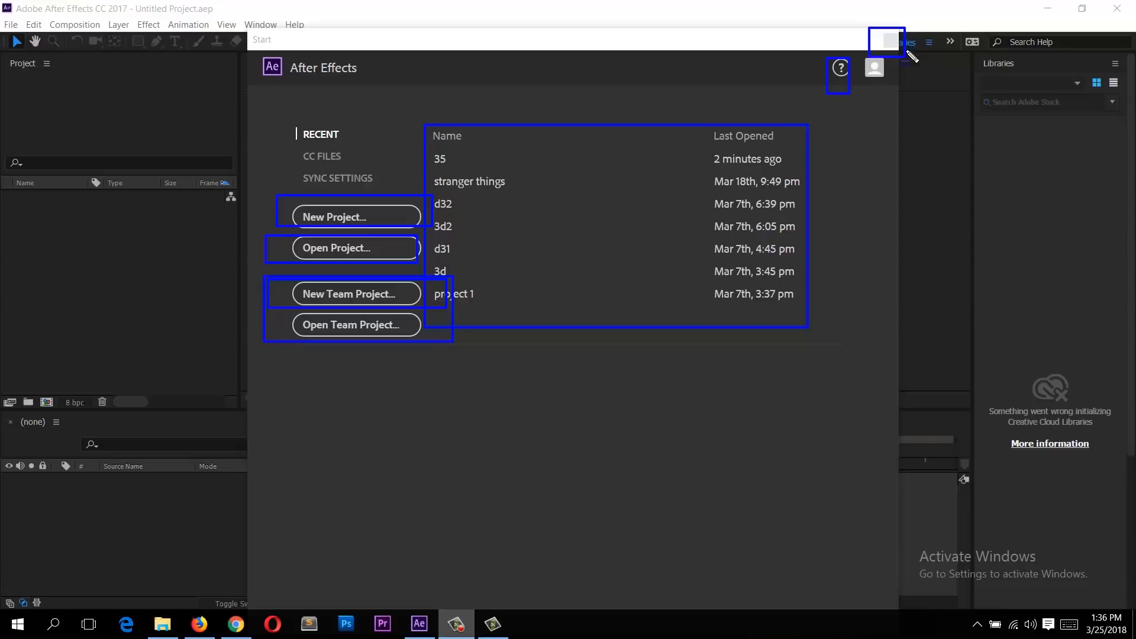
pyautogui.moveTo(835, 50); pyautogui.dragTo(851, 91)
pyautogui.moveTo(668, 147); pyautogui.dragTo(790, 105)
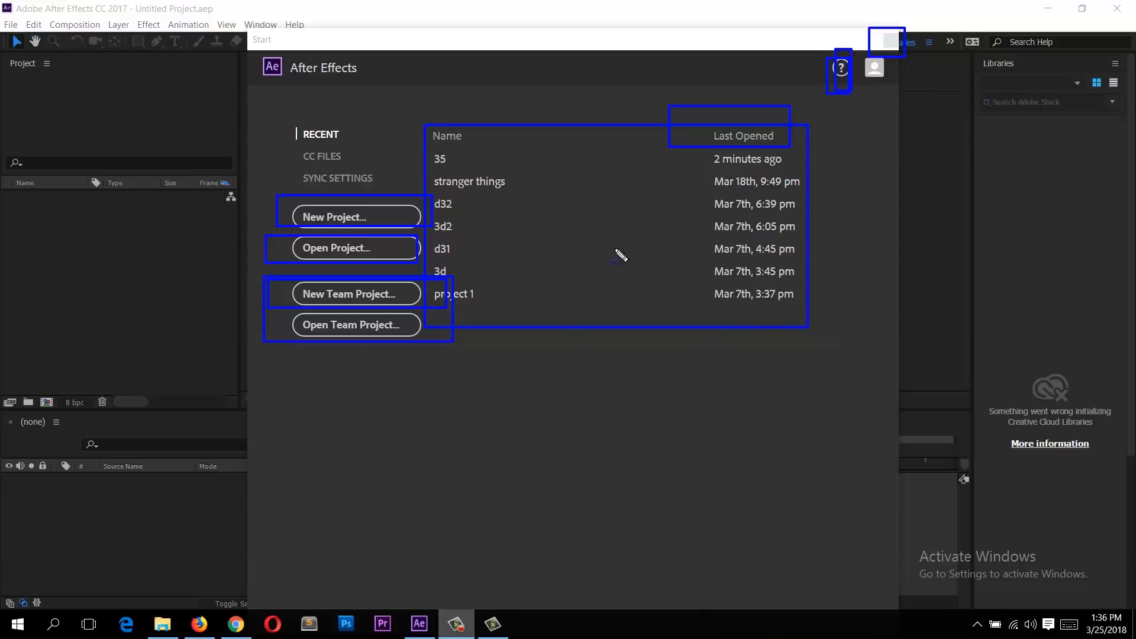
pyautogui.press('Escape')
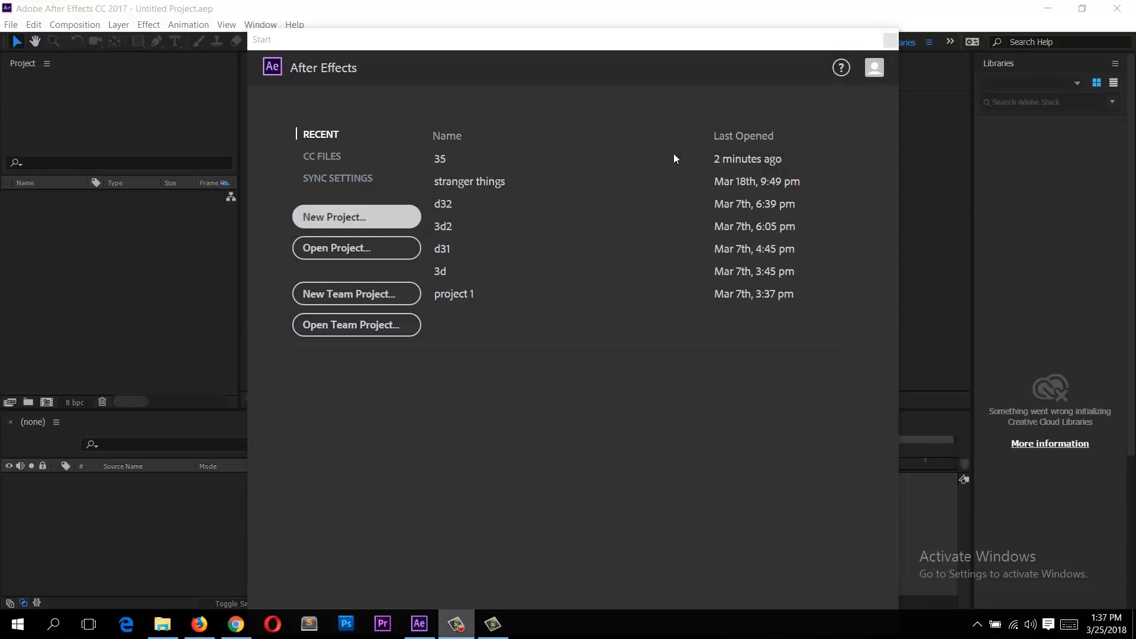
# Step: Close the Start screen to reach the main workspace
pyautogui.click(890, 40)
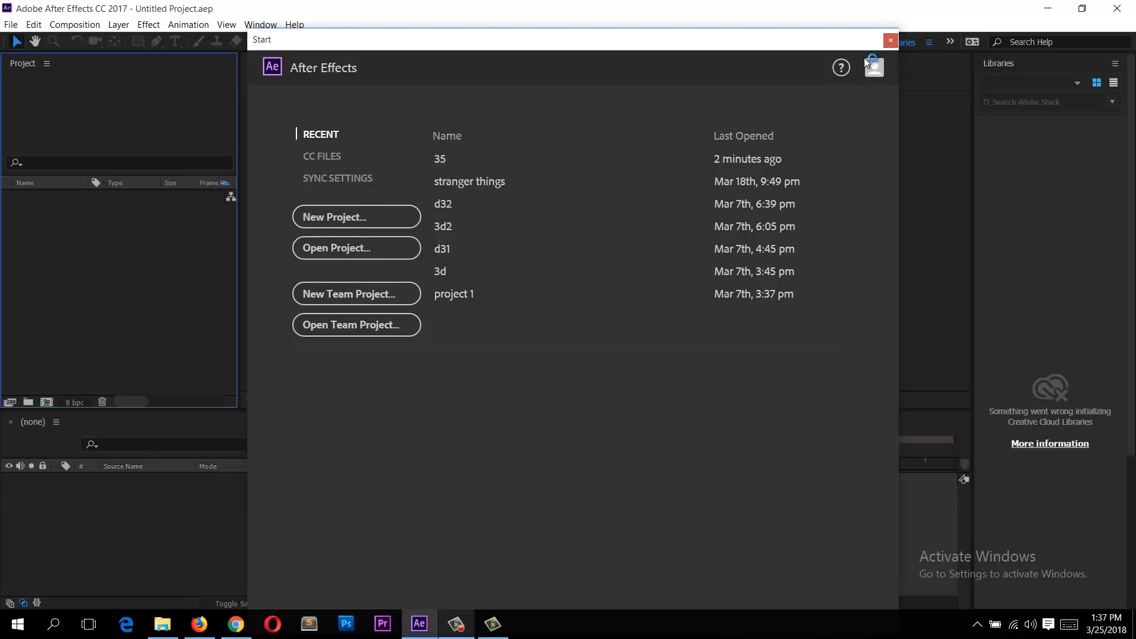
pyautogui.click(891, 41)
pyautogui.click(141, 216)
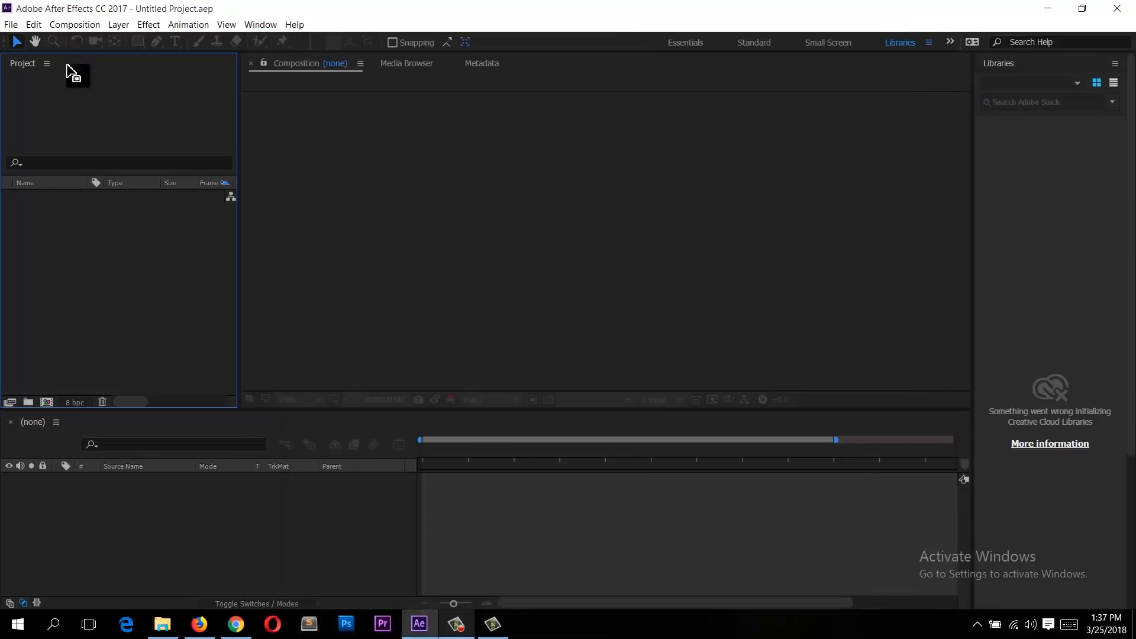
# Step: Create a new blank project
pyautogui.click(11, 24)
pyautogui.moveTo(14, 38)
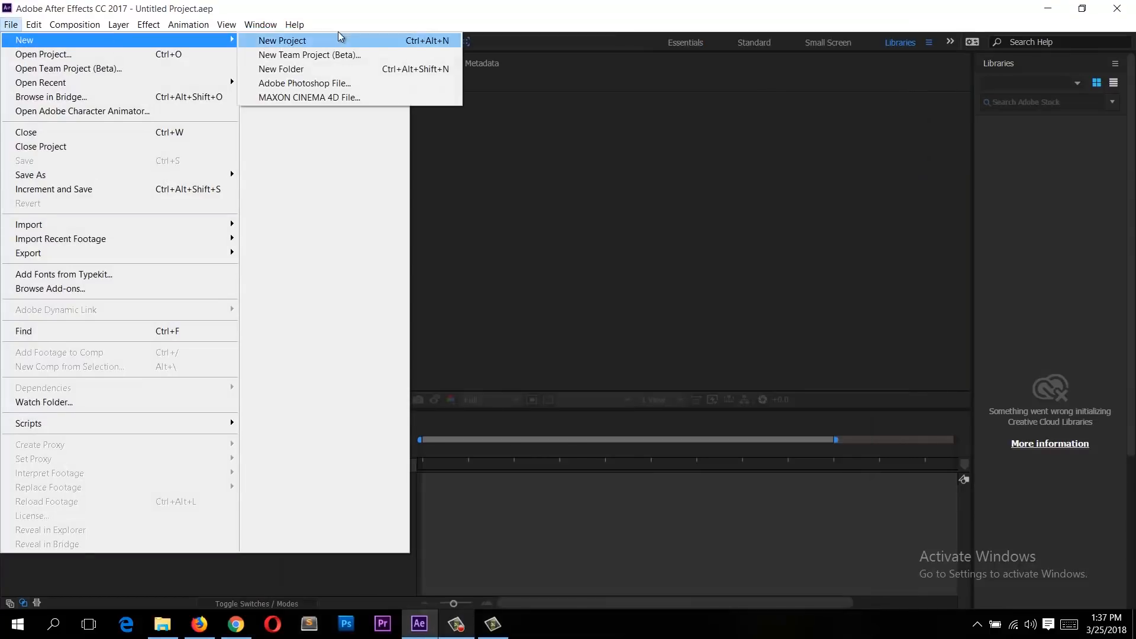
pyautogui.click(341, 40)
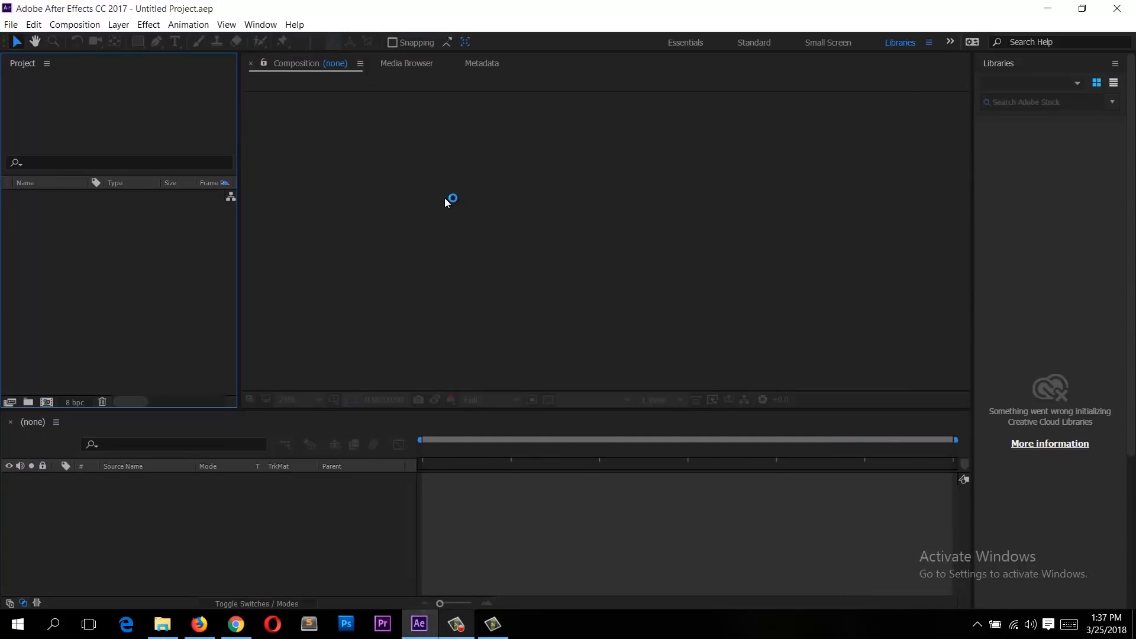
pyautogui.click(347, 159)
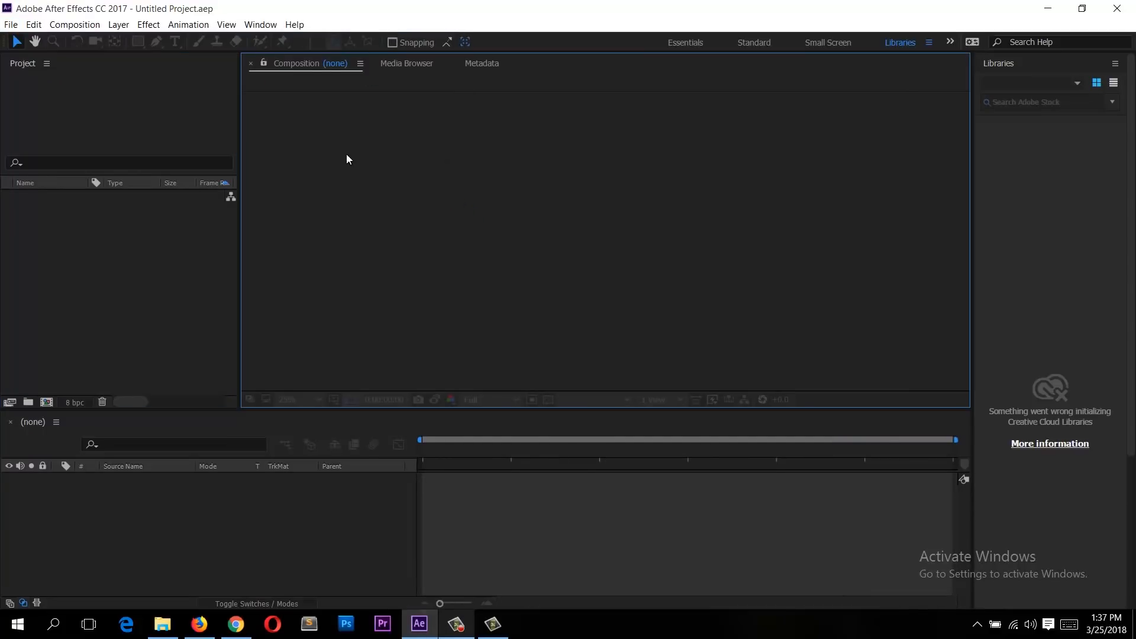
pyautogui.click(184, 236)
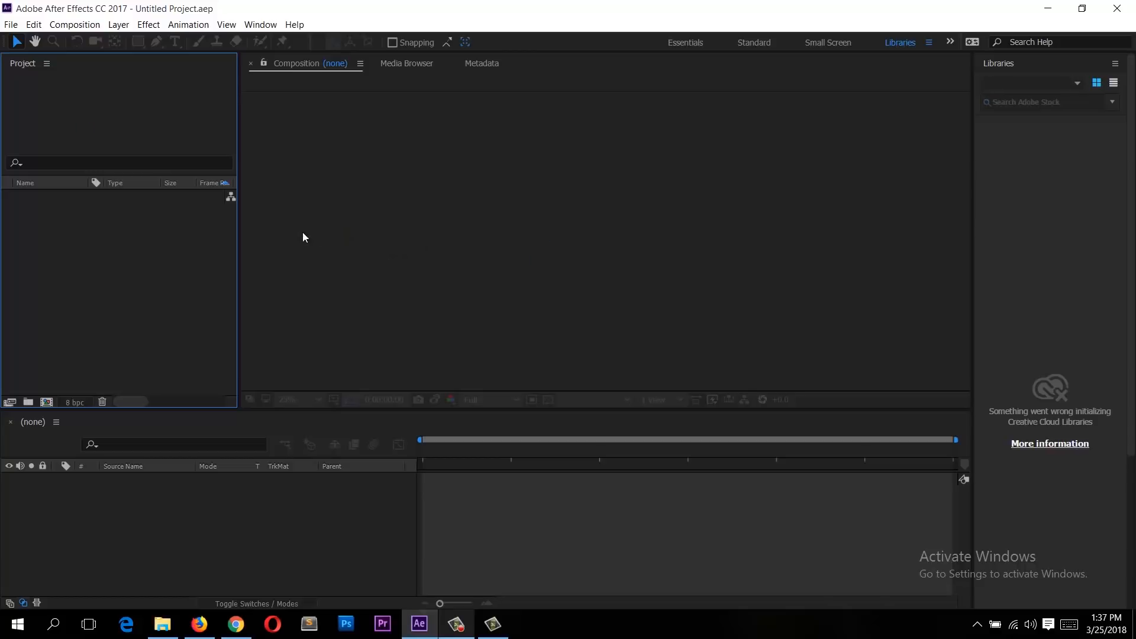
# Step: Switch the workspace layout to Animation
pyautogui.click(227, 24)
pyautogui.click(225, 26)
pyautogui.click(260, 24)
pyautogui.moveTo(284, 40)
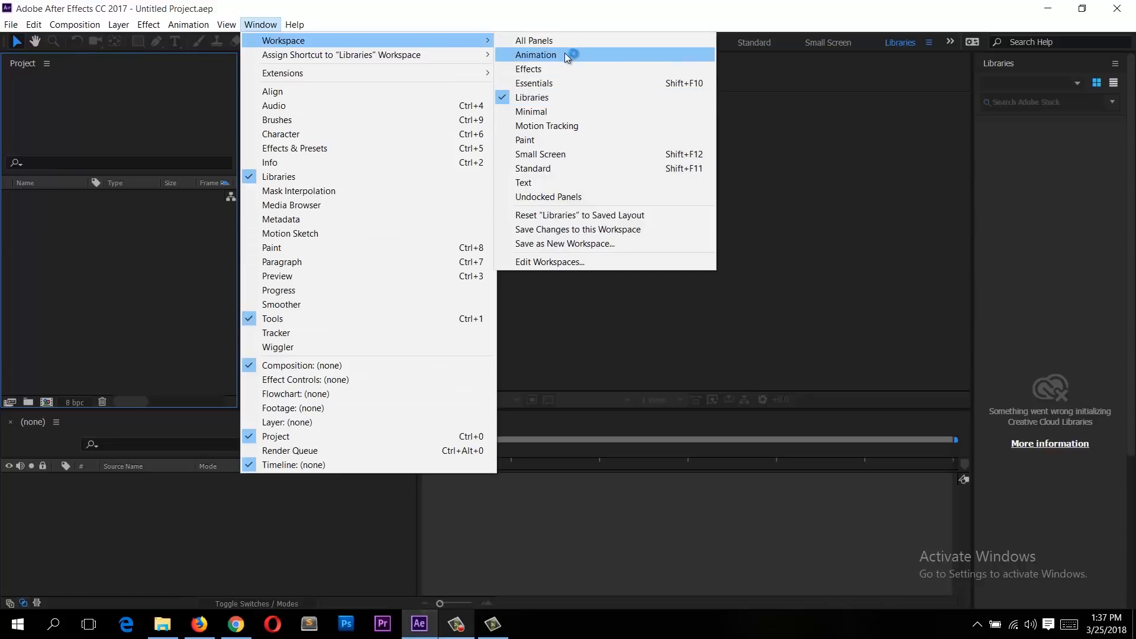
pyautogui.click(591, 55)
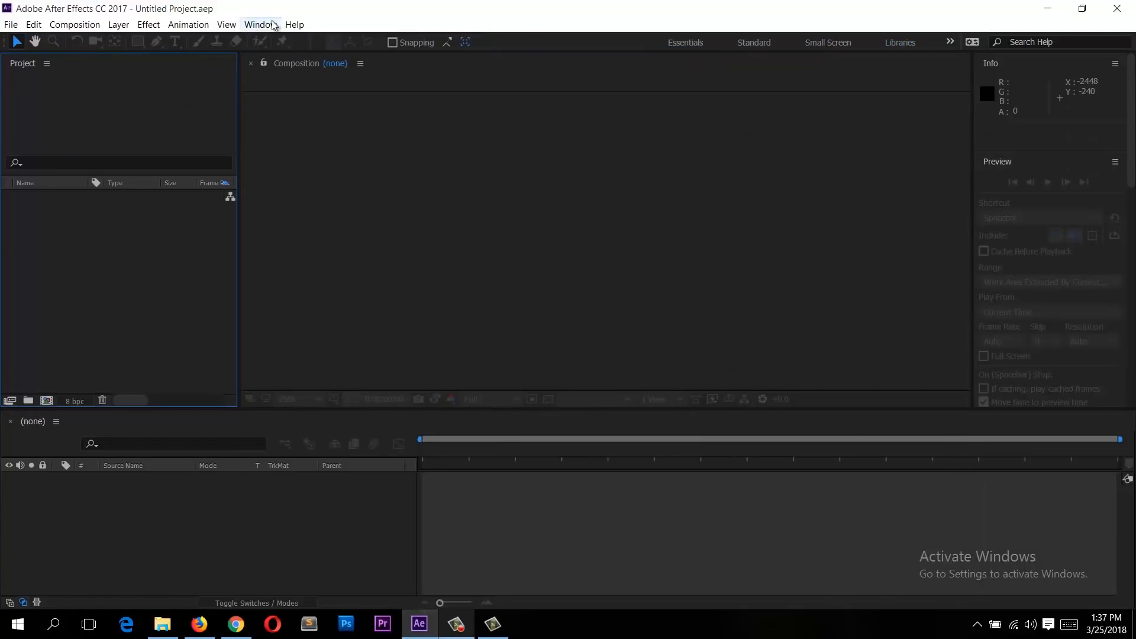
pyautogui.click(294, 24)
pyautogui.click(722, 187)
pyautogui.click(286, 87)
pyautogui.click(248, 520)
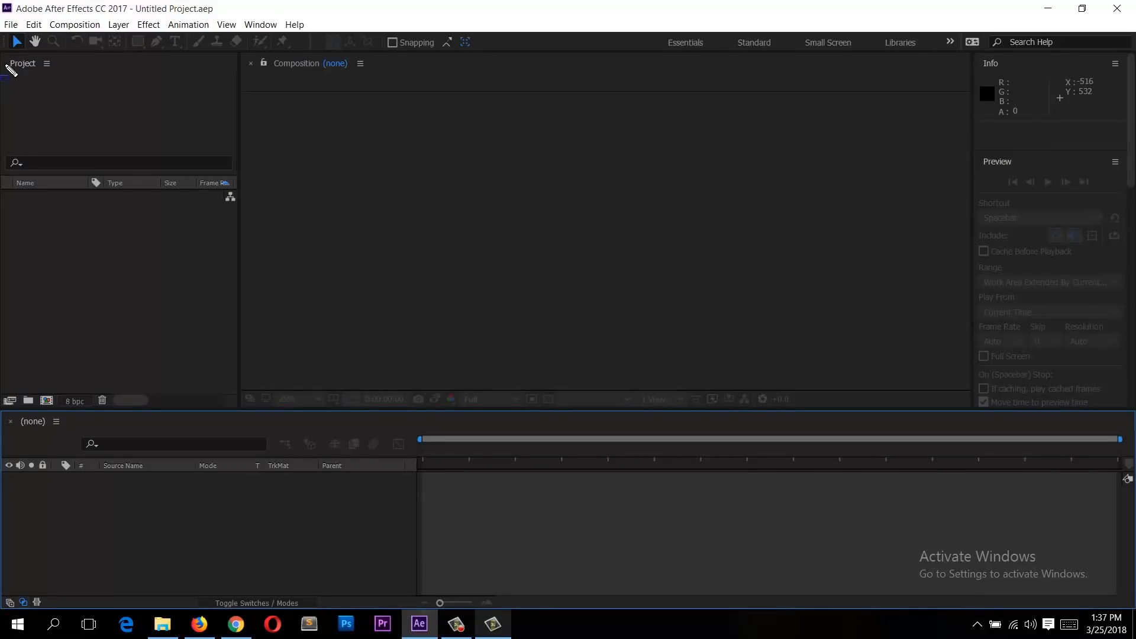
pyautogui.click(223, 355)
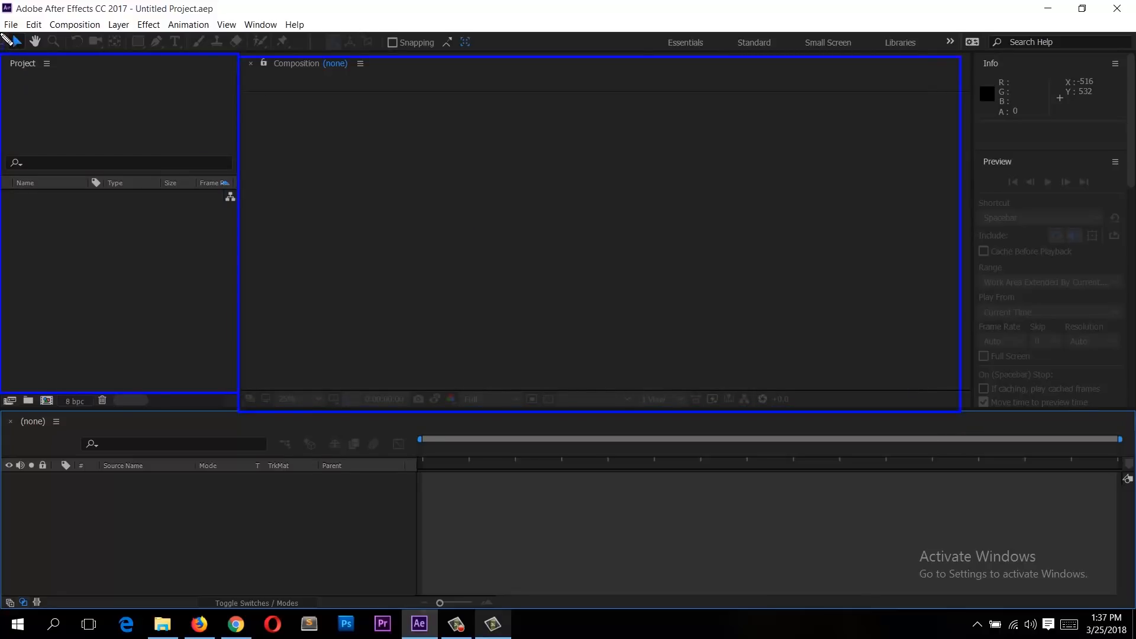
pyautogui.moveTo(1, 33); pyautogui.dragTo(946, 55)
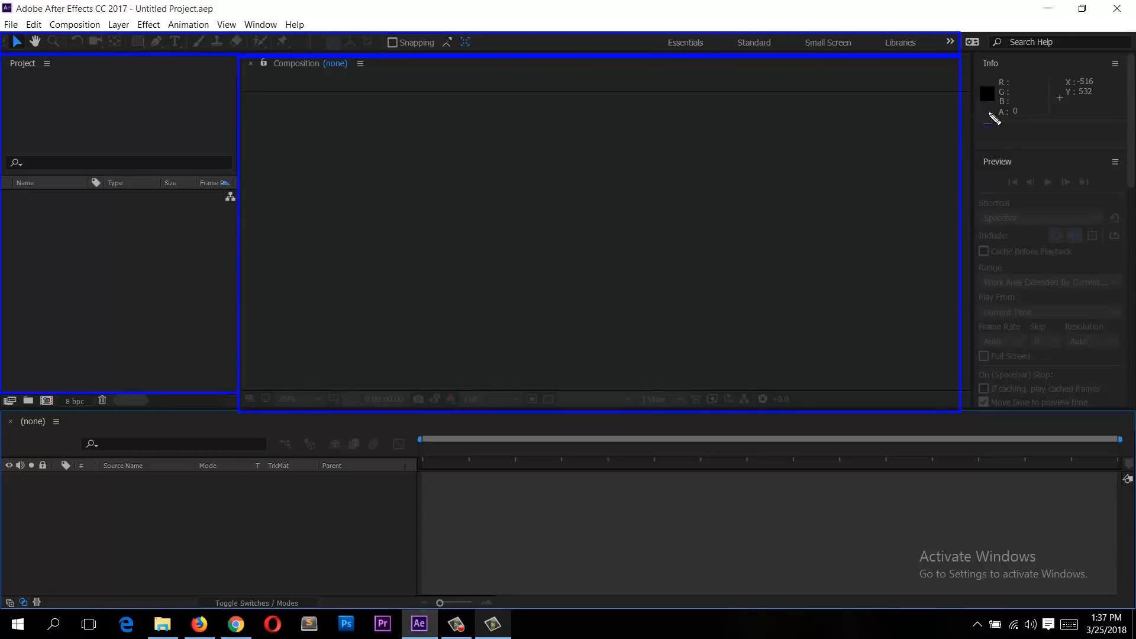
pyautogui.moveTo(1058, 312)
pyautogui.mouseDown()
pyautogui.moveTo(1091, 385)
pyautogui.moveTo(1126, 424)
pyautogui.moveTo(1131, 415)
pyautogui.mouseUp()
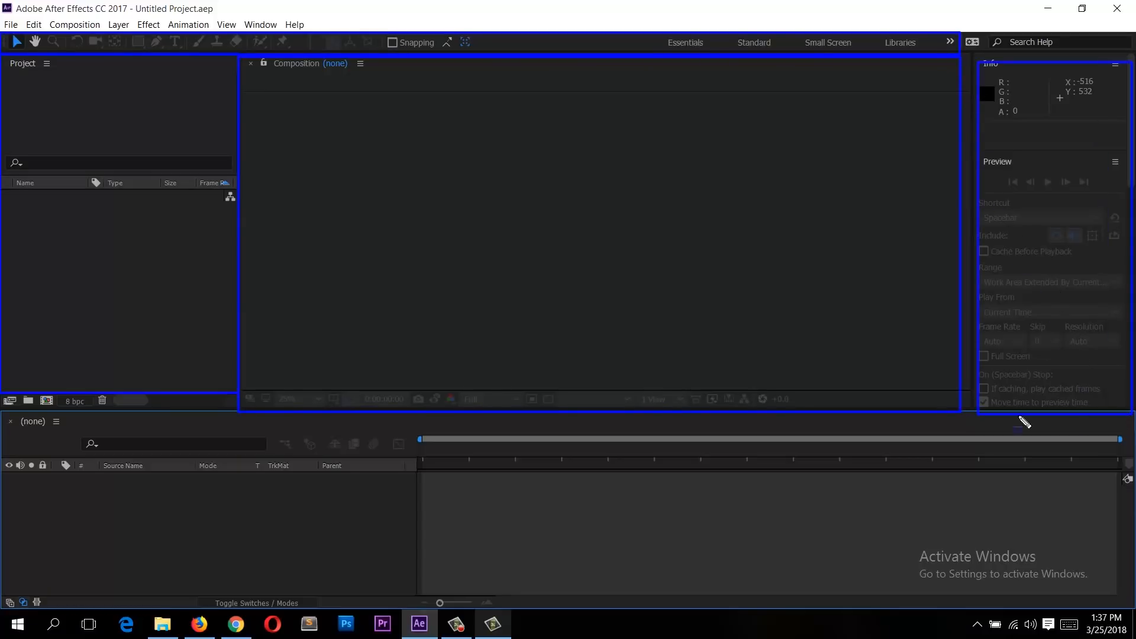
pyautogui.moveTo(1012, 574); pyautogui.dragTo(1087, 593)
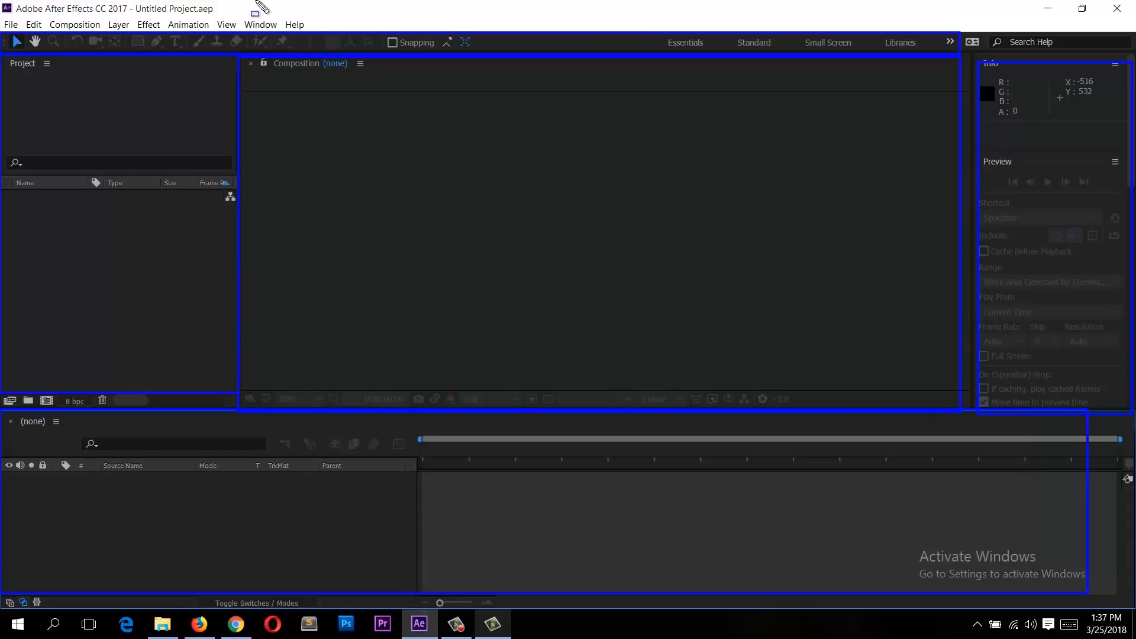
pyautogui.press('Escape')
# Step: Switch the workspace layout to Effects
pyautogui.click(254, 27)
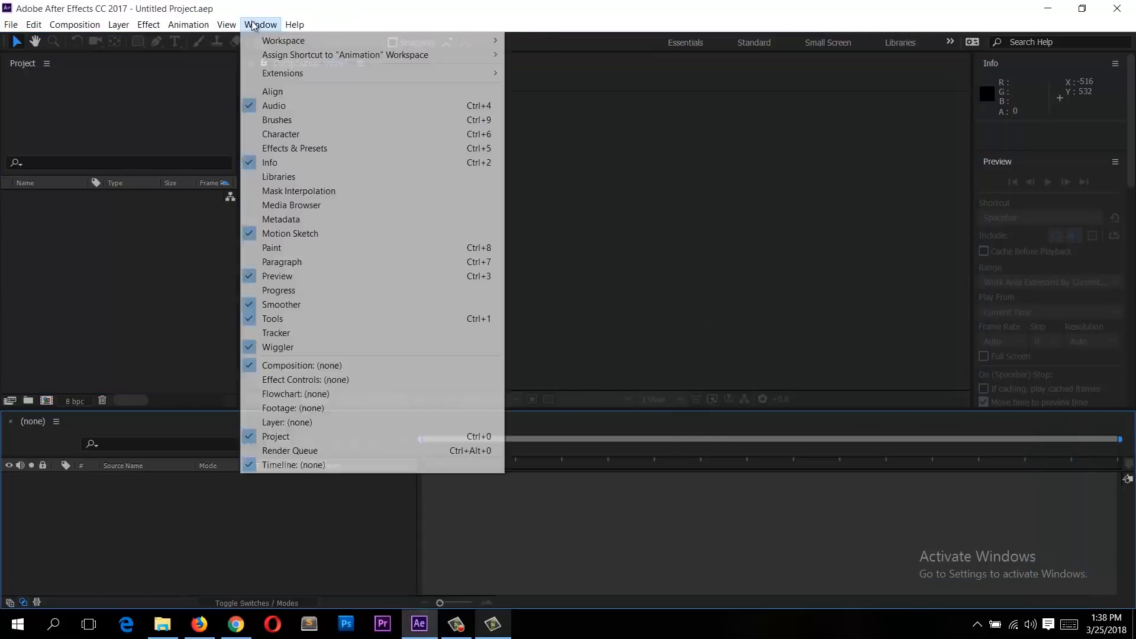
pyautogui.moveTo(427, 37)
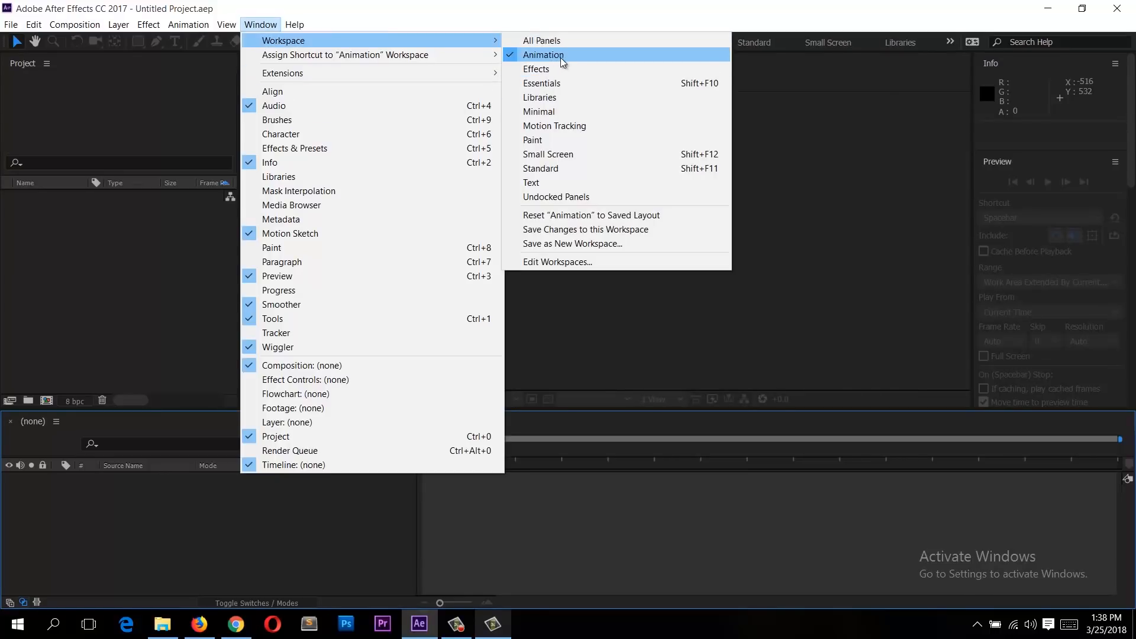
pyautogui.click(704, 70)
pyautogui.click(198, 225)
pyautogui.click(331, 479)
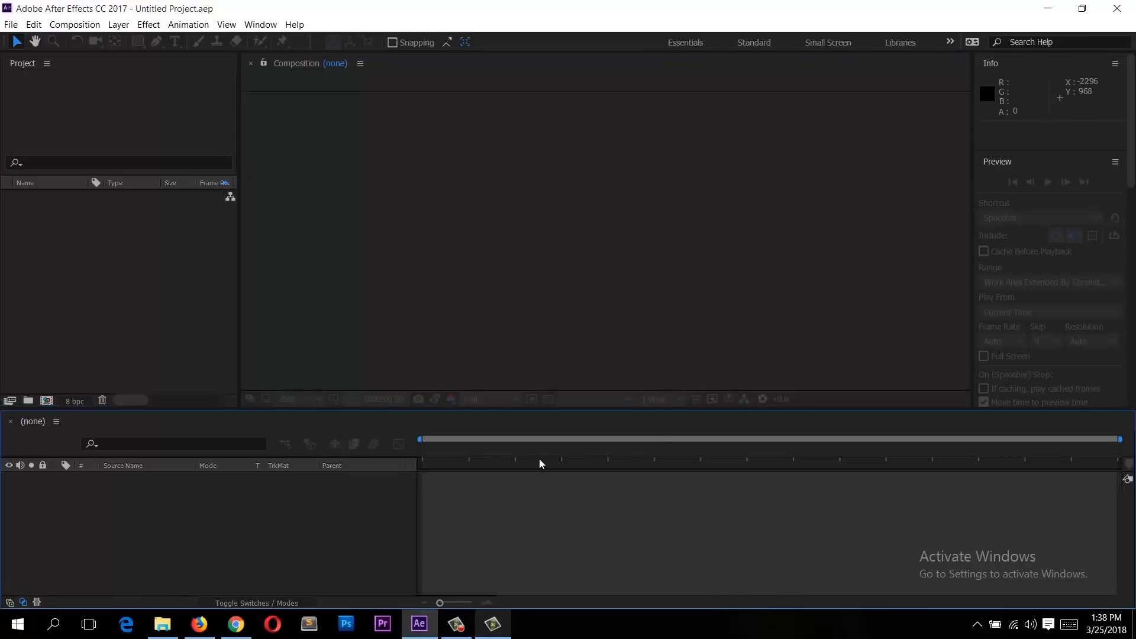
pyautogui.click(260, 24)
pyautogui.moveTo(476, 45)
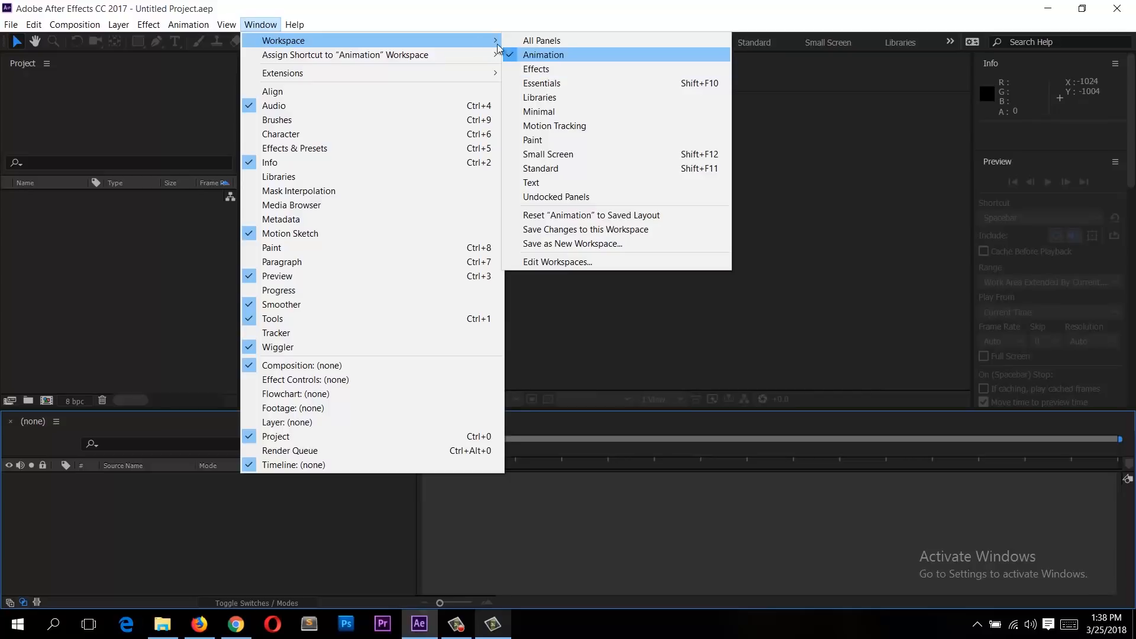
pyautogui.click(541, 70)
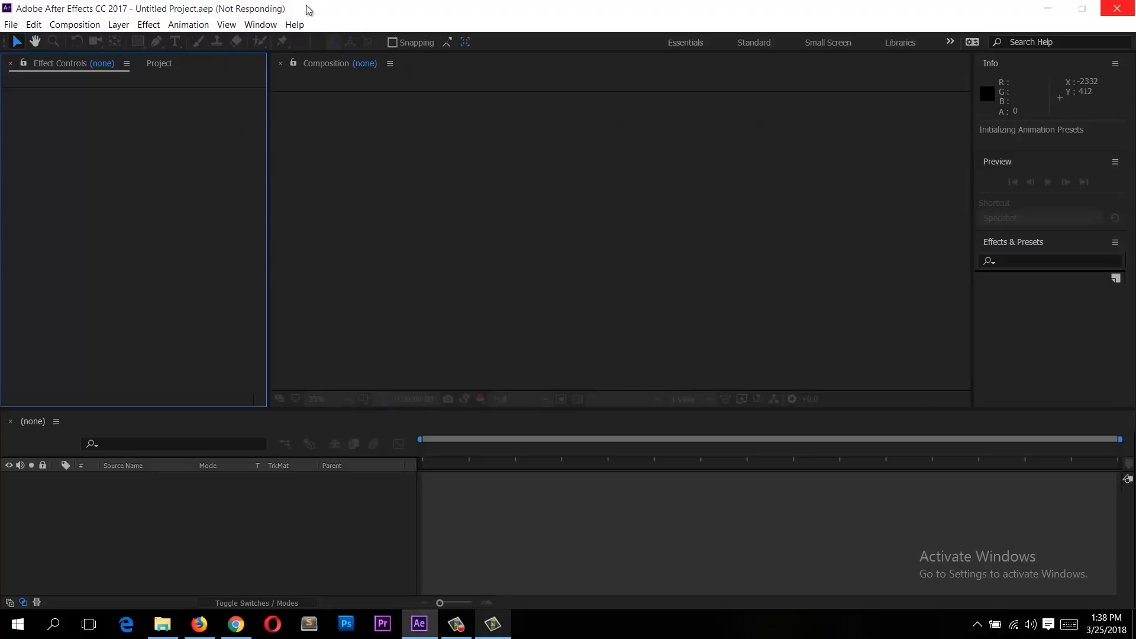
# Step: Switch the workspace layout to Motion Tracking
pyautogui.click(260, 25)
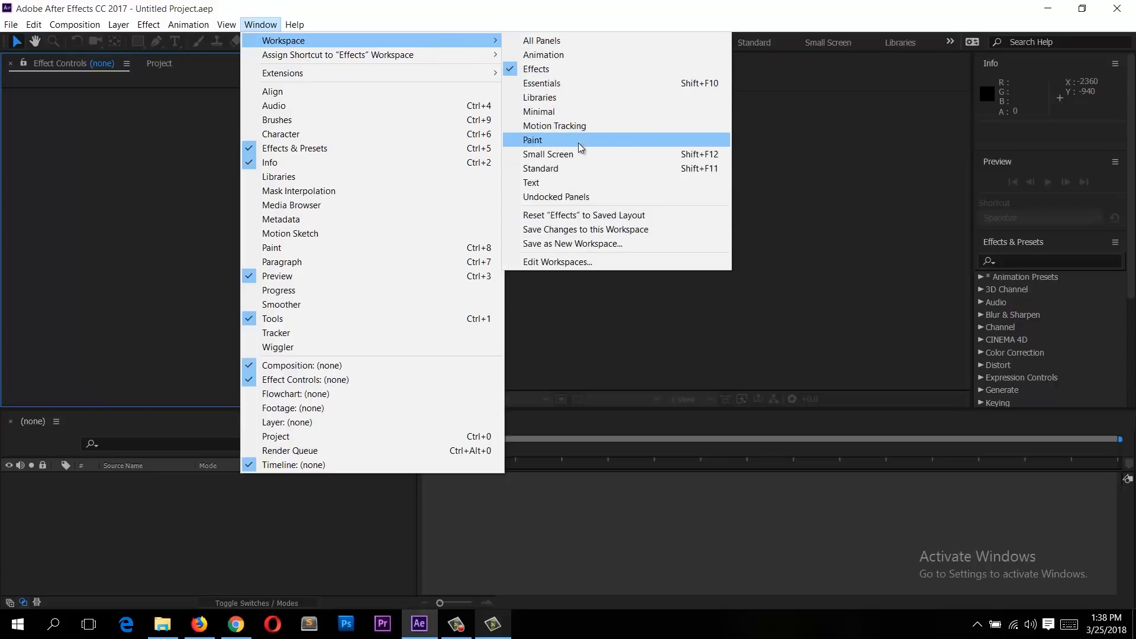
pyautogui.click(605, 130)
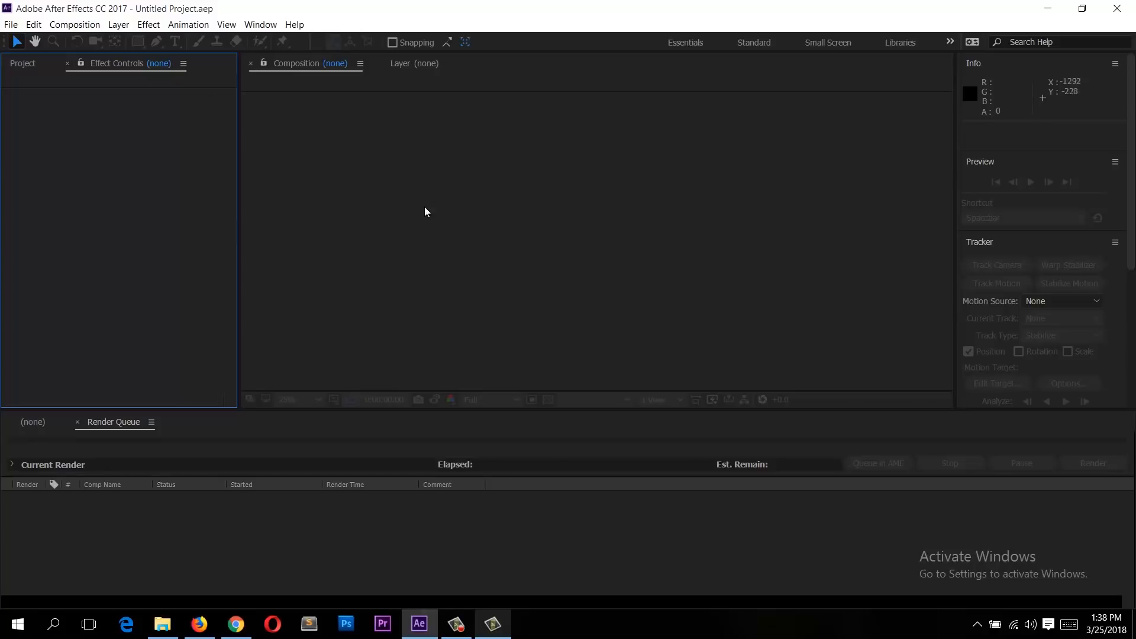
# Step: Switch the workspace layout to Standard
pyautogui.click(264, 27)
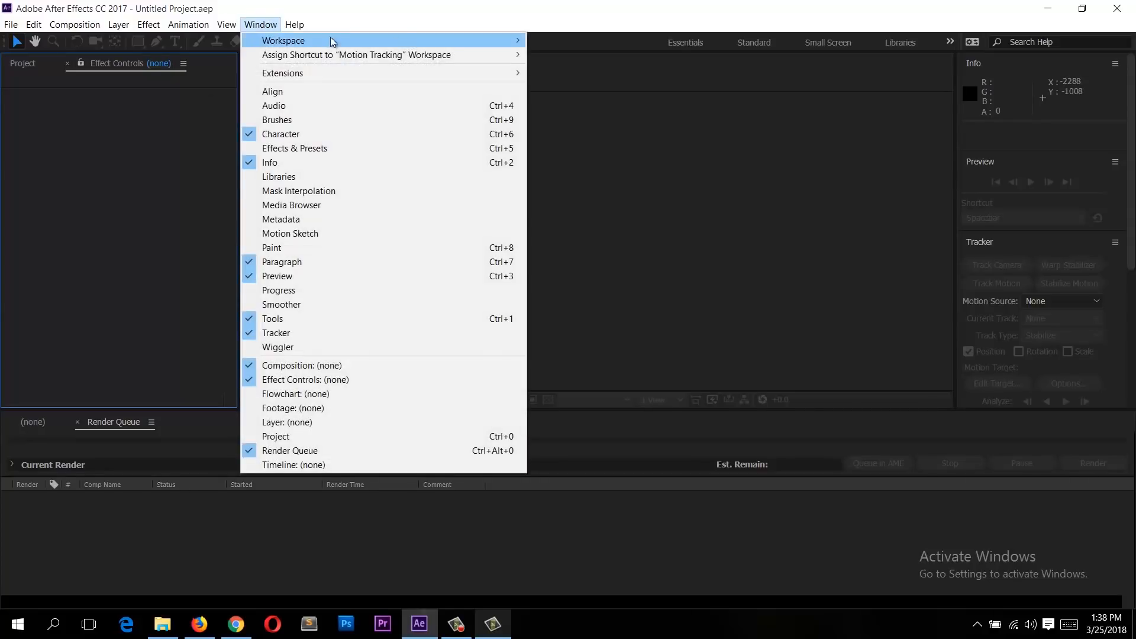
pyautogui.click(388, 31)
pyautogui.click(264, 28)
pyautogui.moveTo(322, 44)
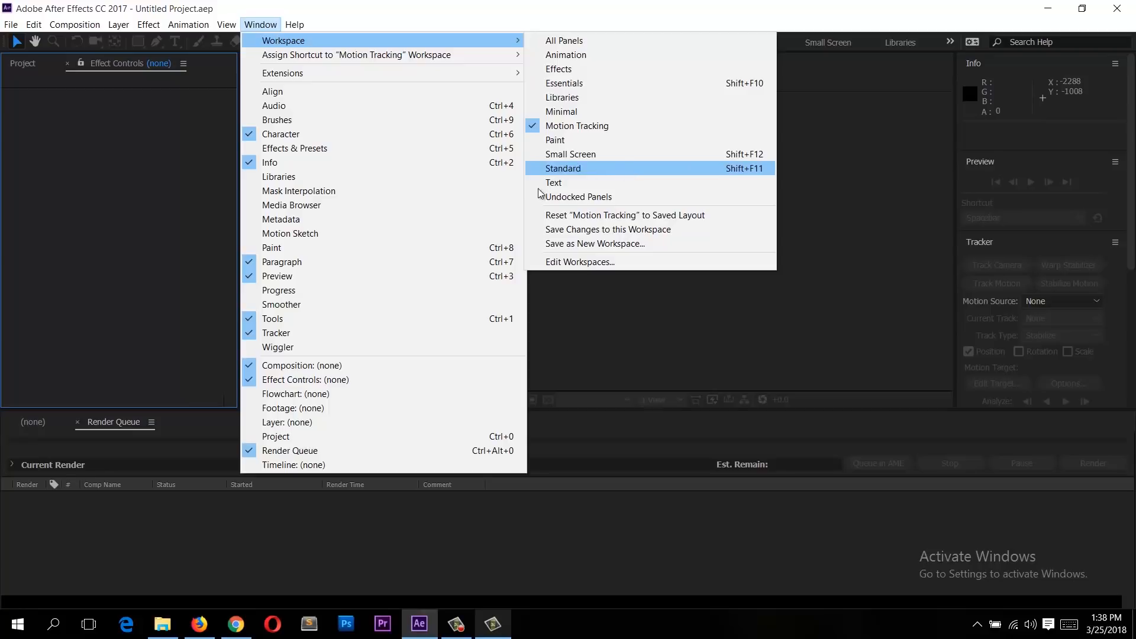
pyautogui.click(662, 169)
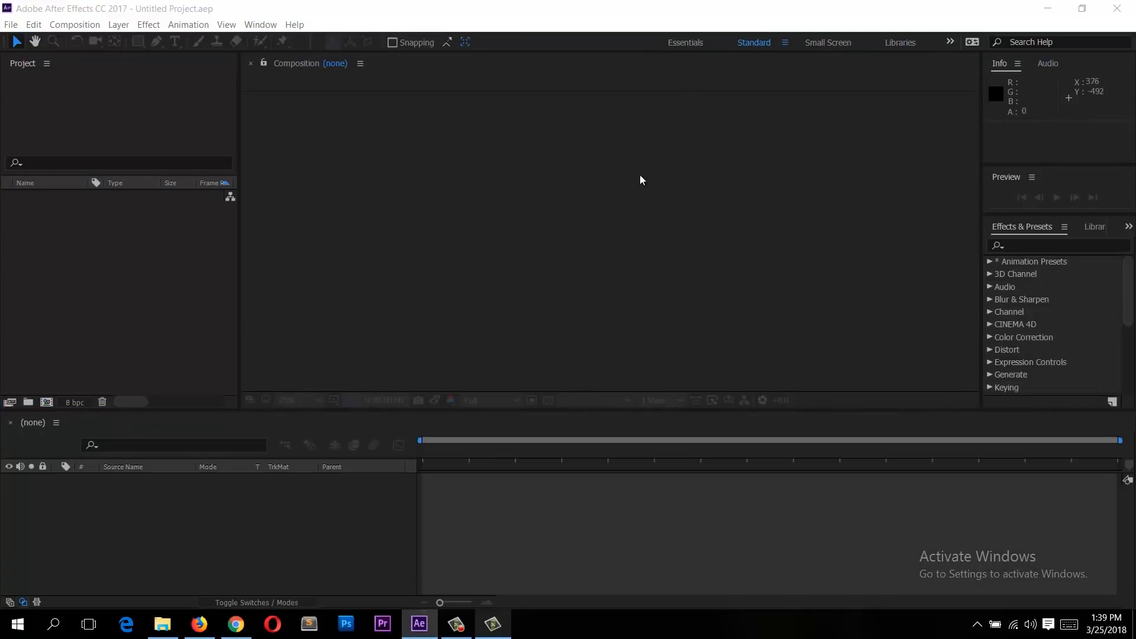
# Step: Open the Effect Controls panel from the window list
pyautogui.click(452, 239)
pyautogui.click(179, 301)
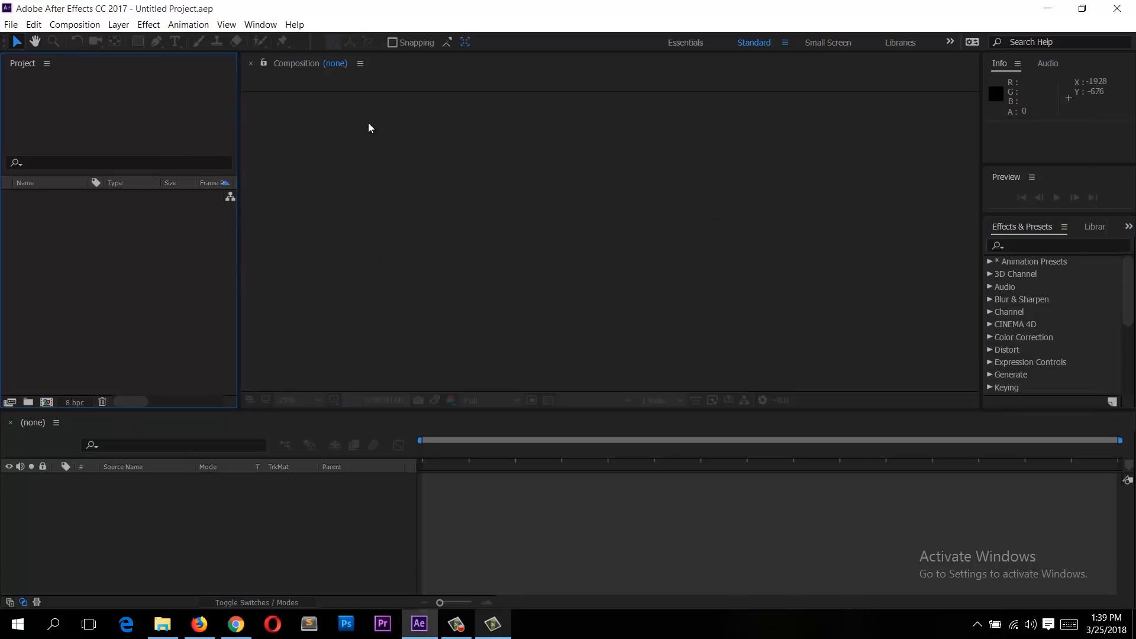
pyautogui.click(267, 23)
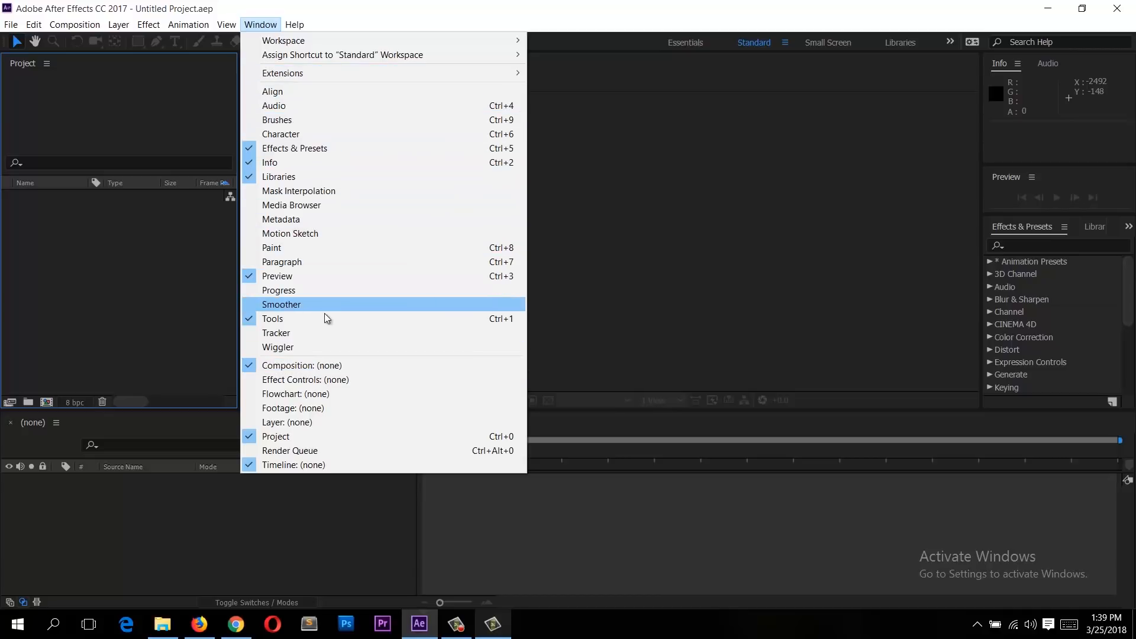
pyautogui.click(332, 381)
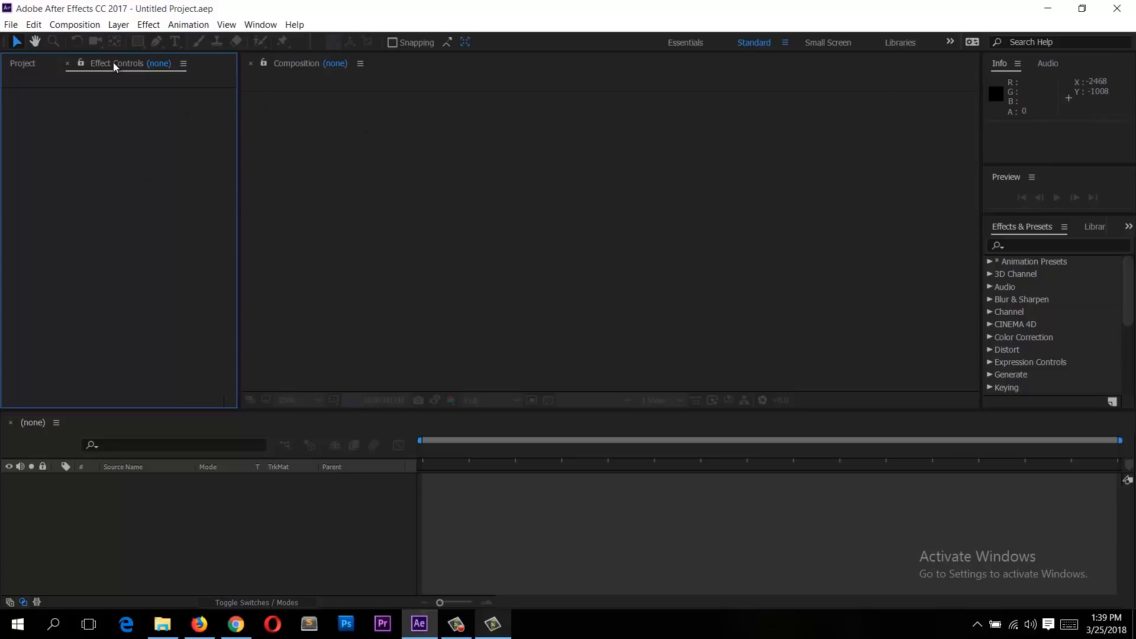
# Step: Rearrange the layout by docking the Effect Controls and Project panels beside the Composition panel
pyautogui.moveTo(95, 61); pyautogui.dragTo(971, 178)
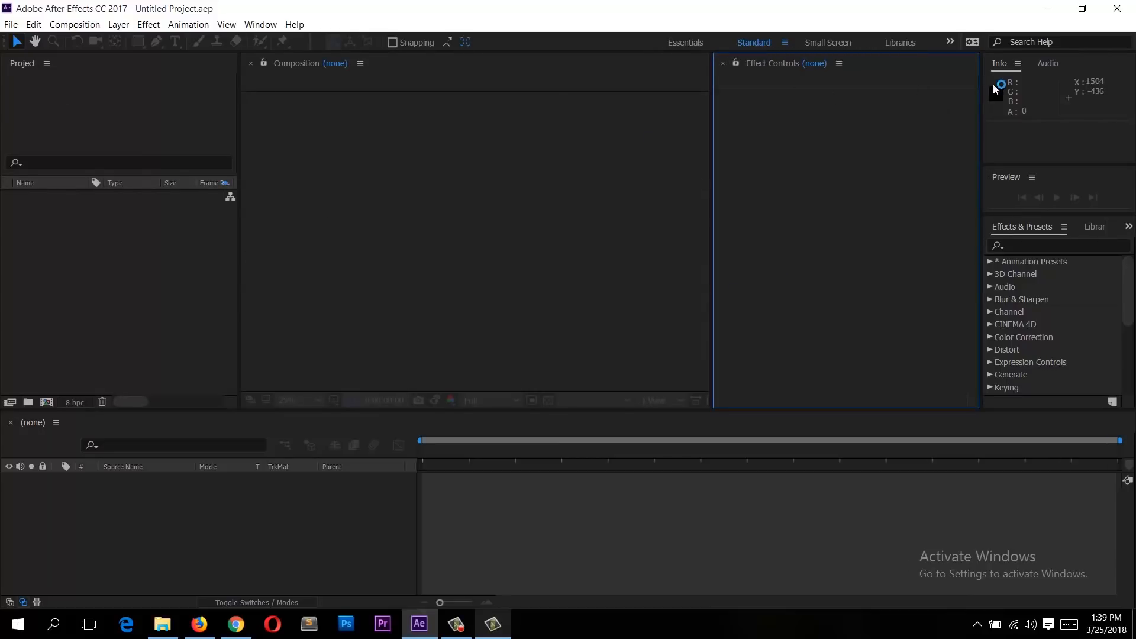
pyautogui.moveTo(16, 62); pyautogui.dragTo(795, 101)
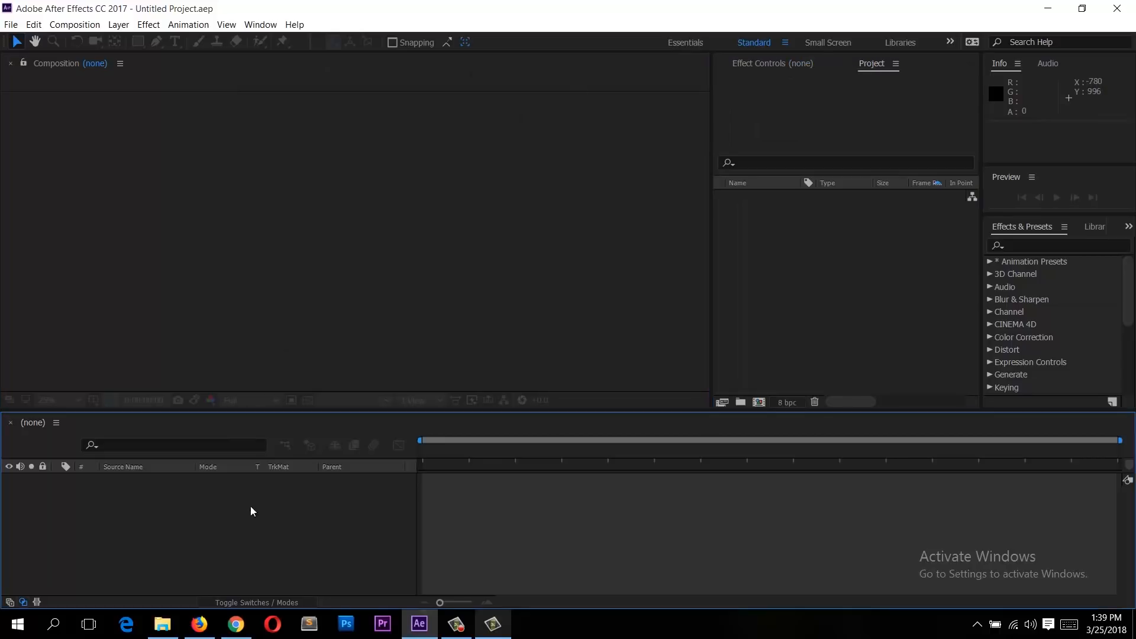
pyautogui.click(673, 483)
pyautogui.click(278, 228)
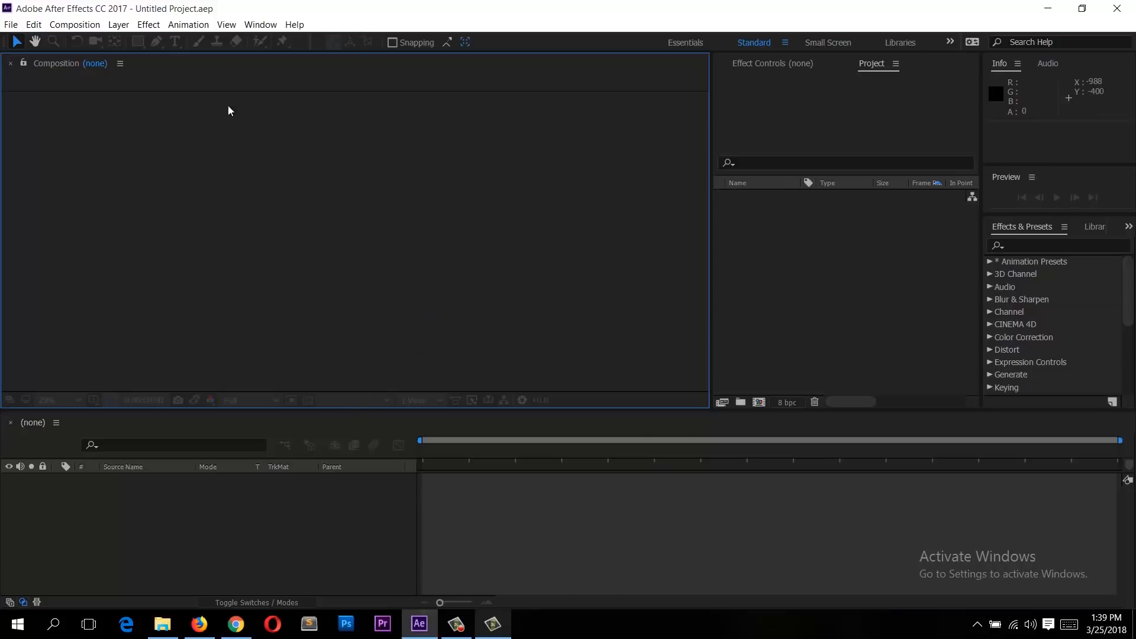
# Step: Reset the Standard workspace to its saved layout and select each panel in turn
pyautogui.click(262, 24)
pyautogui.moveTo(284, 40)
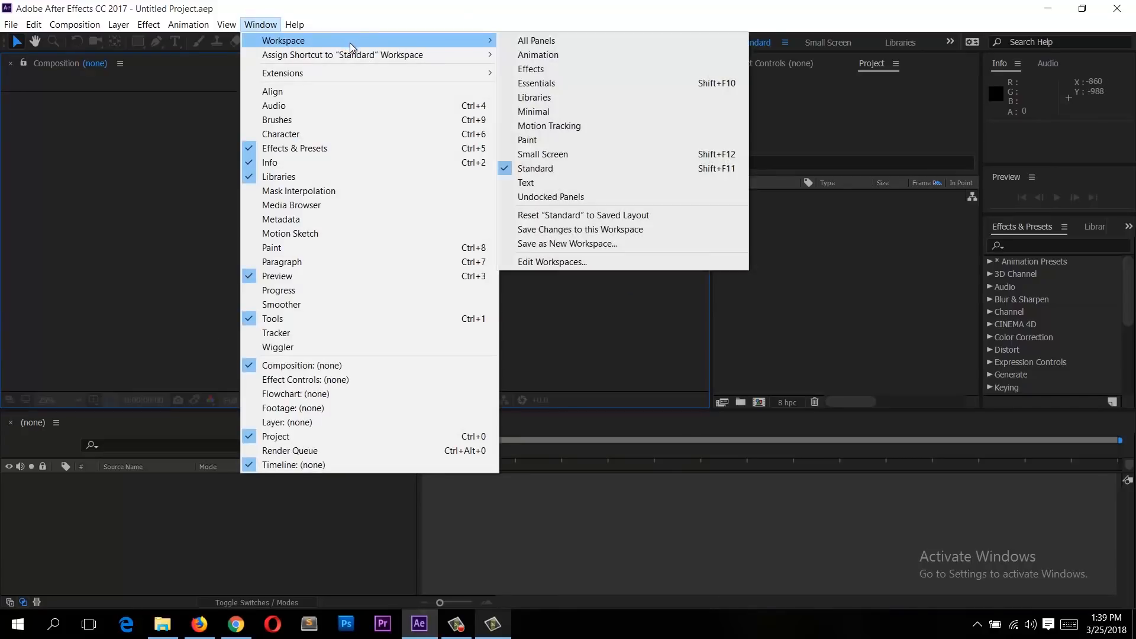
pyautogui.click(587, 215)
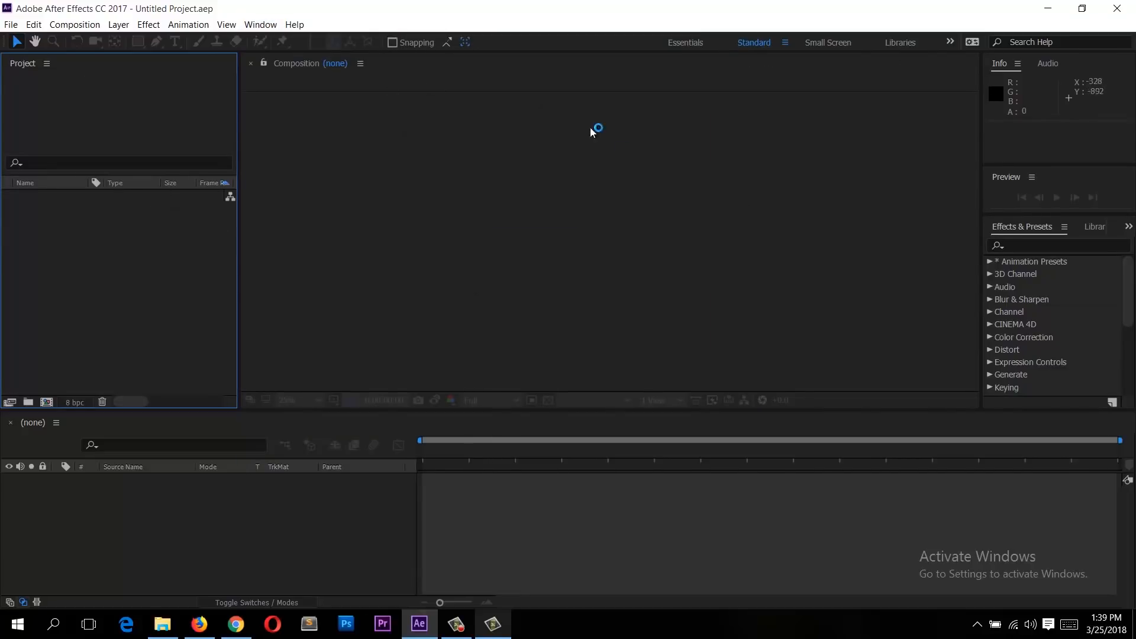
pyautogui.click(289, 300)
pyautogui.click(172, 305)
pyautogui.click(281, 531)
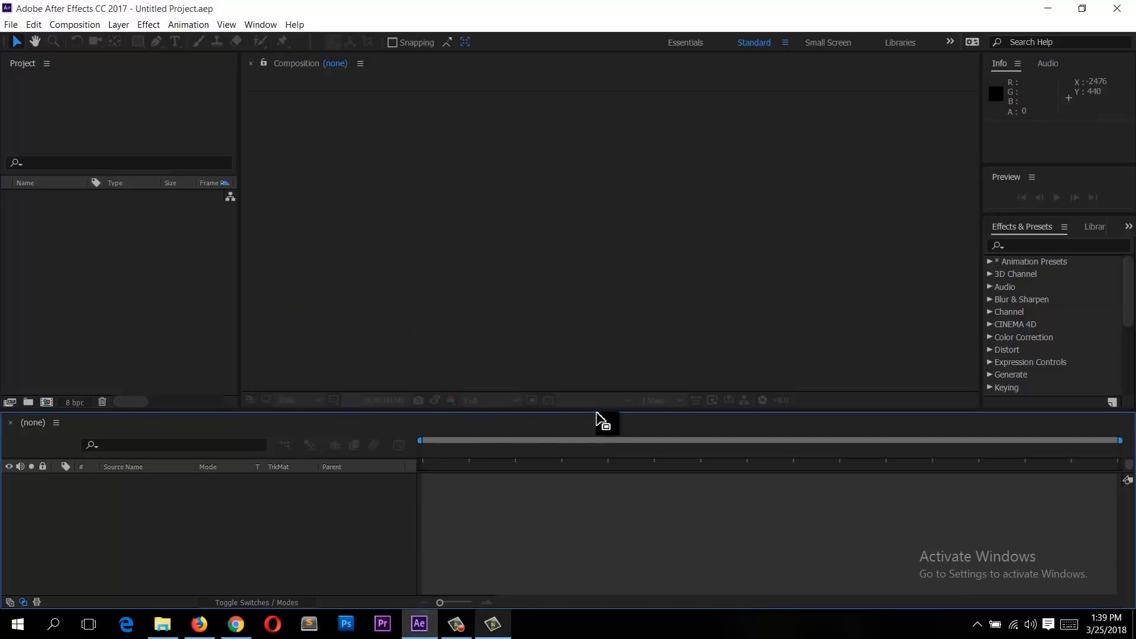
pyautogui.click(532, 184)
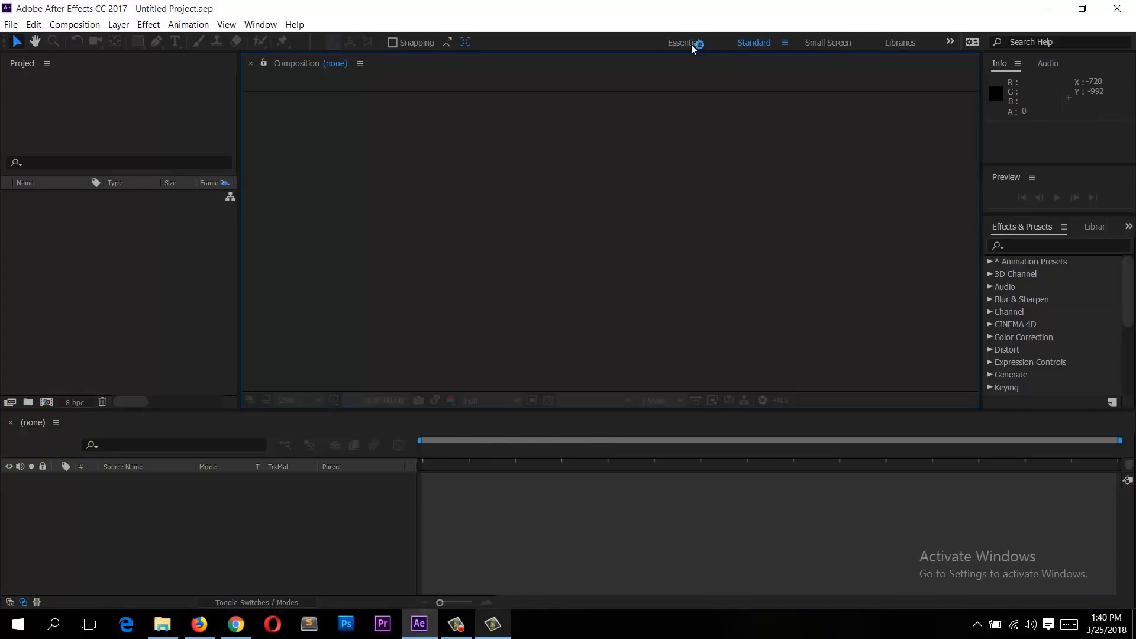
# Step: Switch the workspace layout to Essentials
pyautogui.moveTo(690, 42); pyautogui.dragTo(824, 57)
pyautogui.click(680, 42)
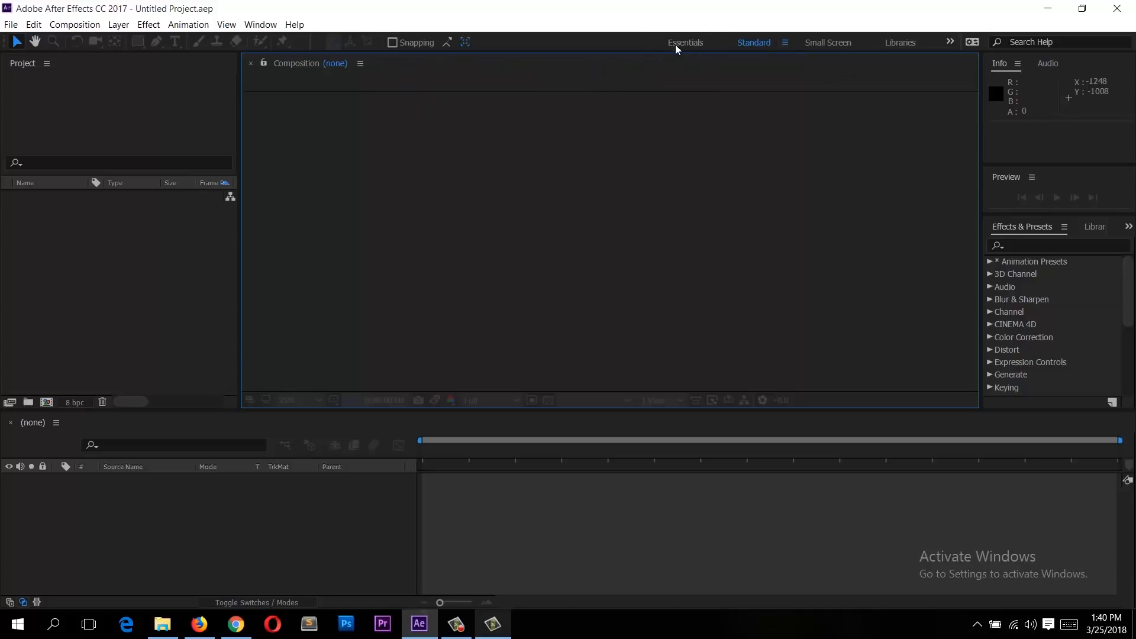
# Step: Switch the workspace layout to Small Screen
pyautogui.click(758, 45)
pyautogui.click(840, 44)
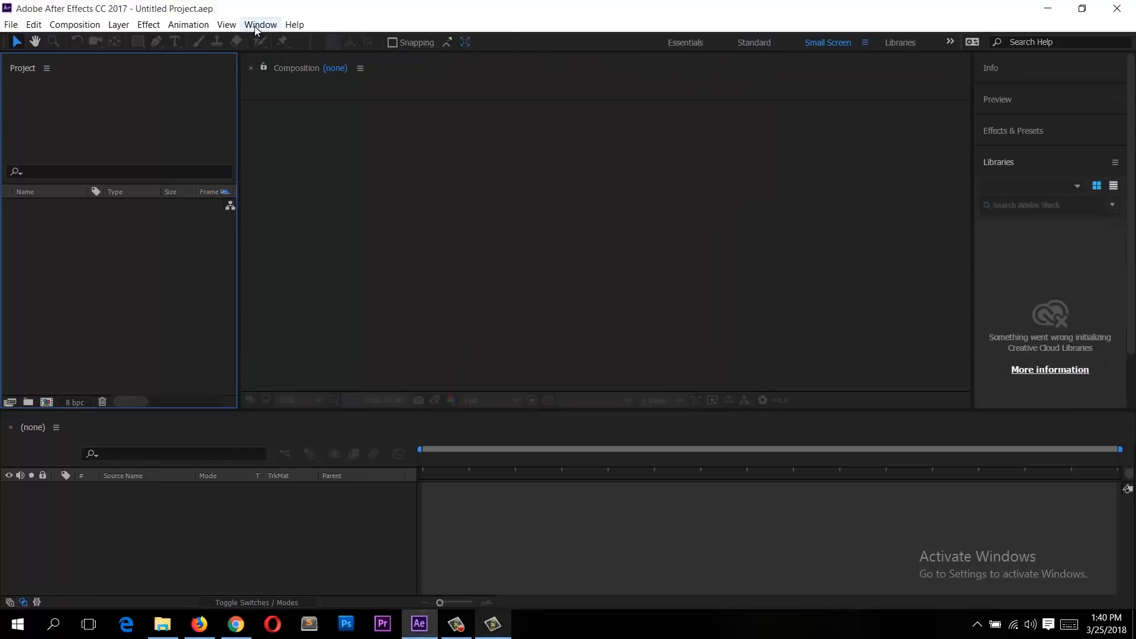
# Step: Switch the workspace layout back to Standard
pyautogui.click(261, 24)
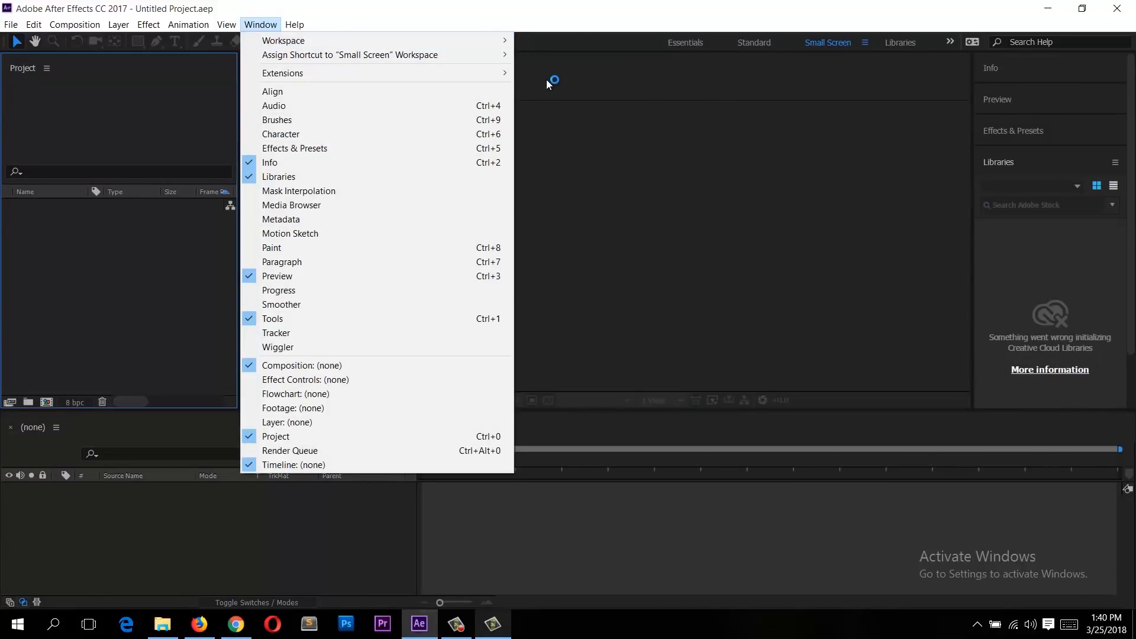
pyautogui.click(750, 214)
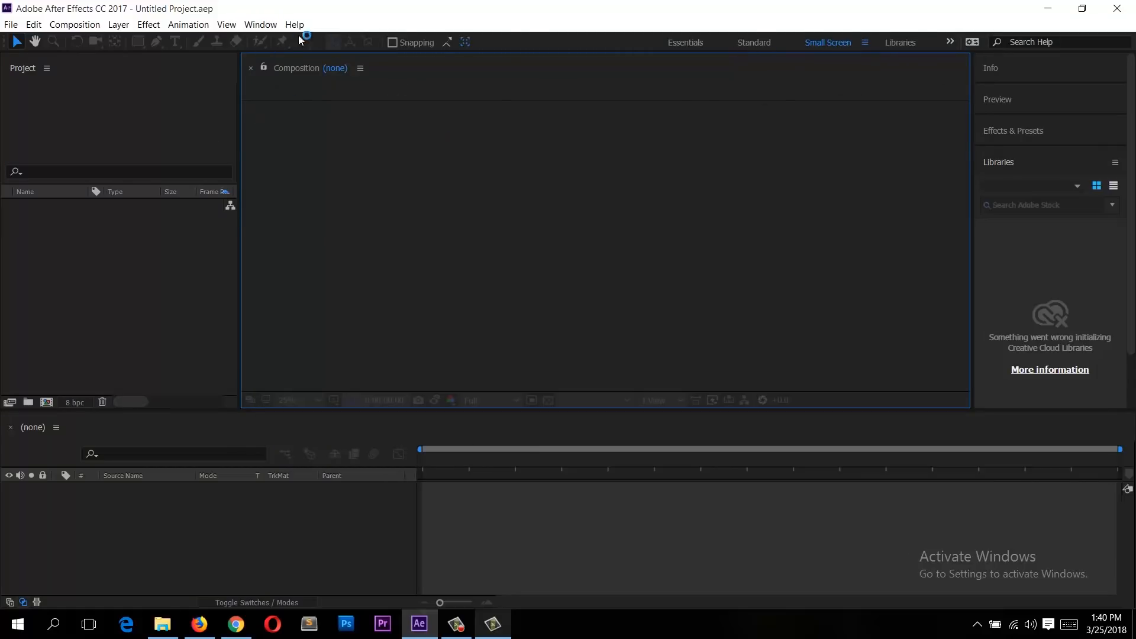
pyautogui.click(755, 43)
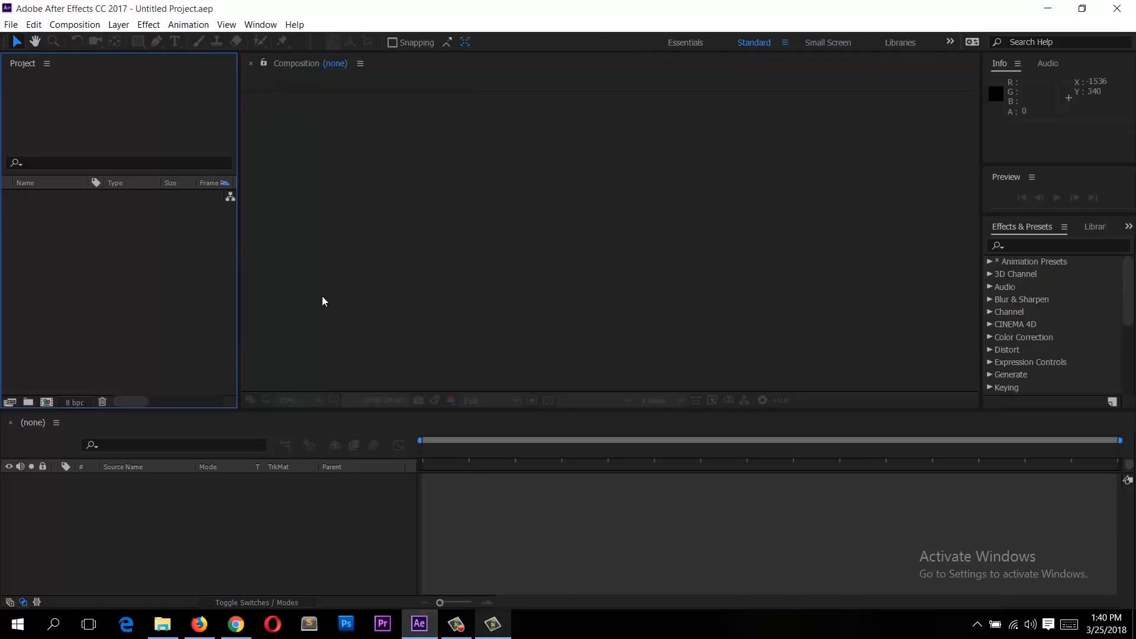
pyautogui.click(419, 280)
pyautogui.click(202, 352)
pyautogui.click(391, 280)
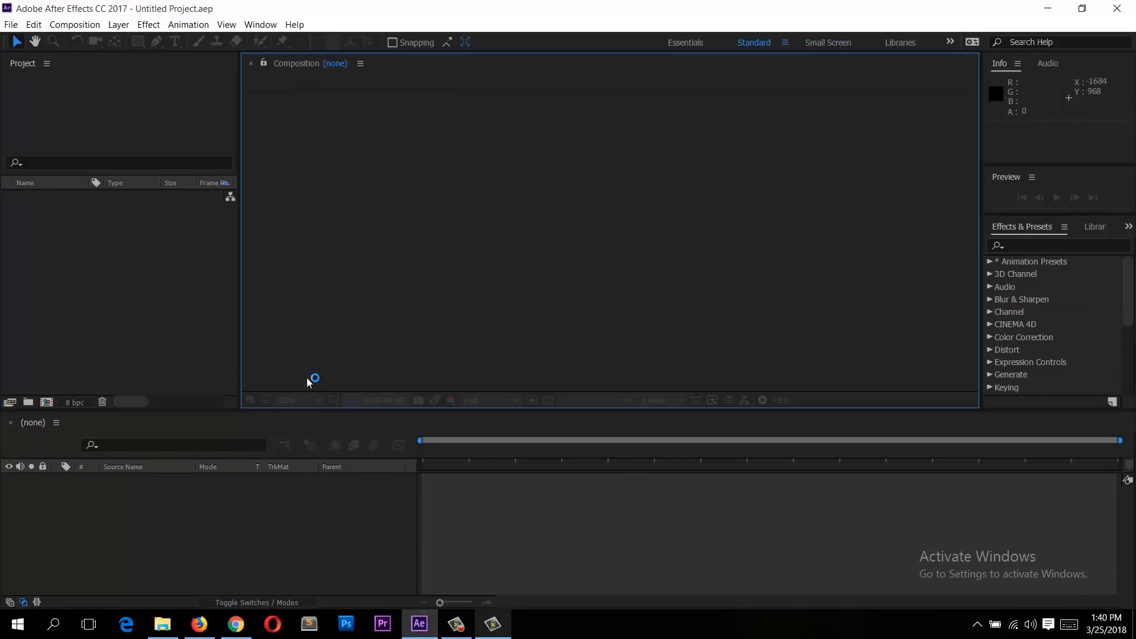
pyautogui.click(235, 234)
pyautogui.doubleClick(135, 3)
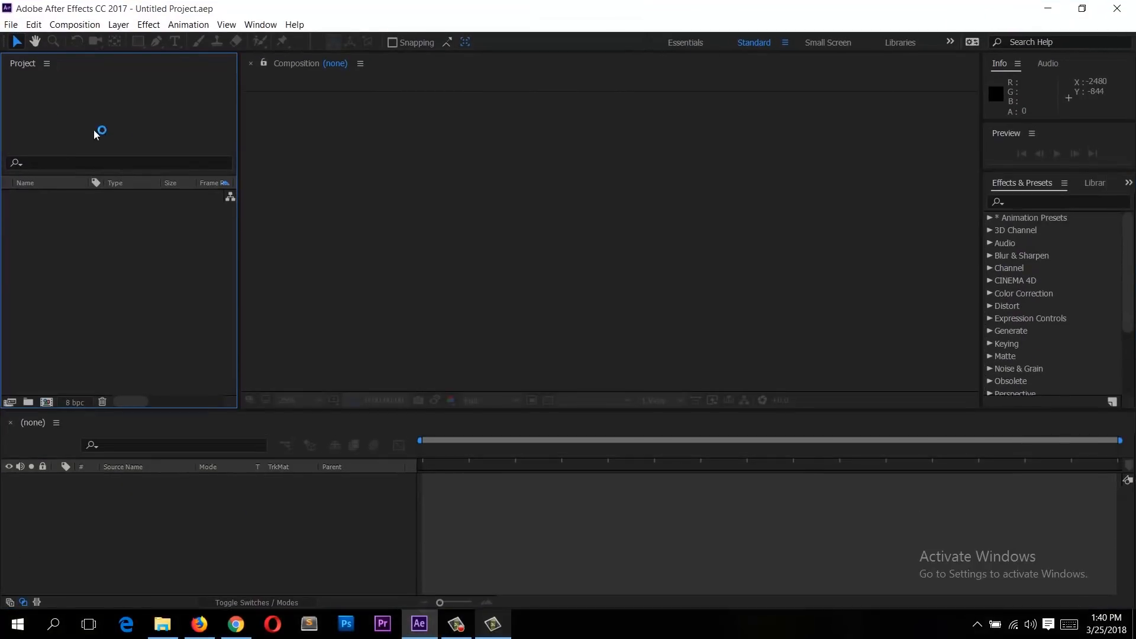
# Step: Create a new project
pyautogui.click(12, 25)
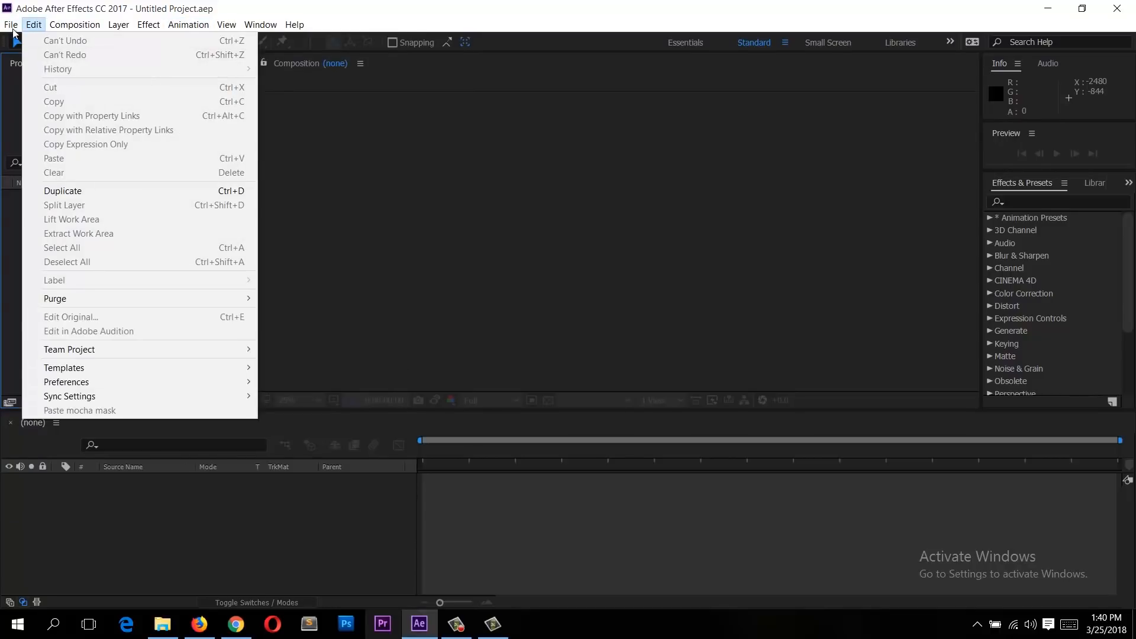
pyautogui.moveTo(12, 41)
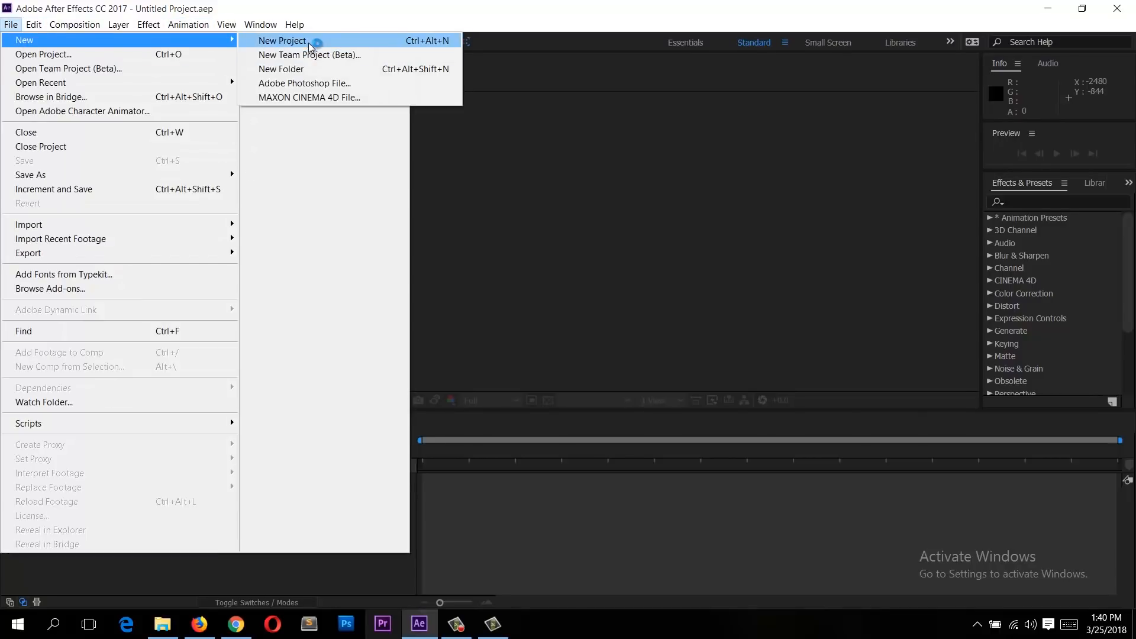
pyautogui.click(305, 41)
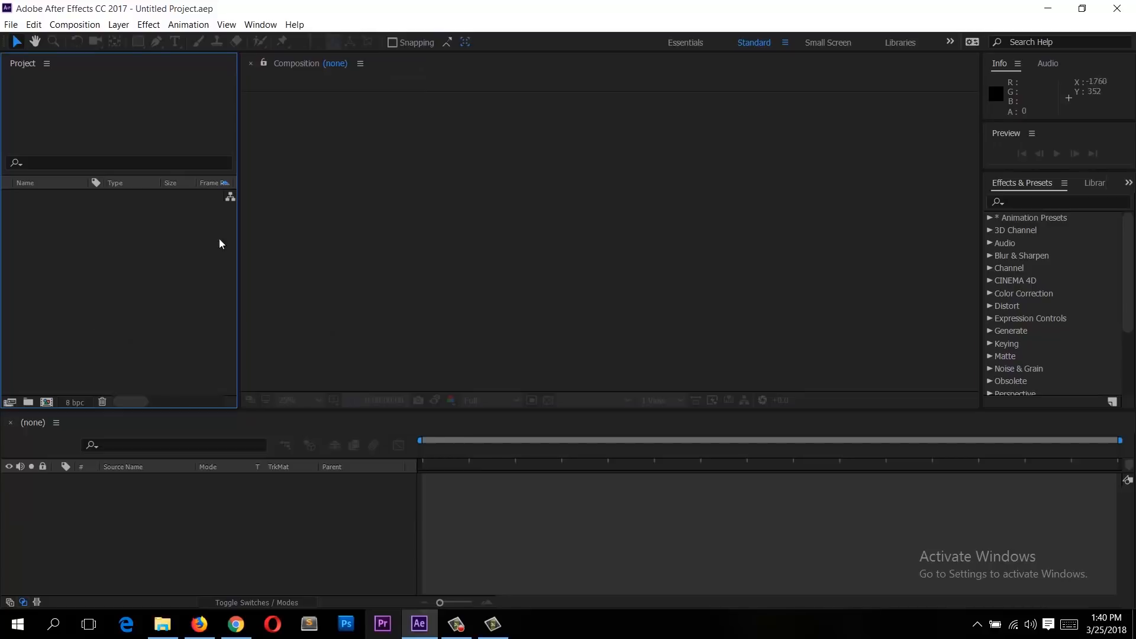
# Step: Save the project as "project 1" in the 07 folder
pyautogui.click(11, 24)
pyautogui.moveTo(70, 175)
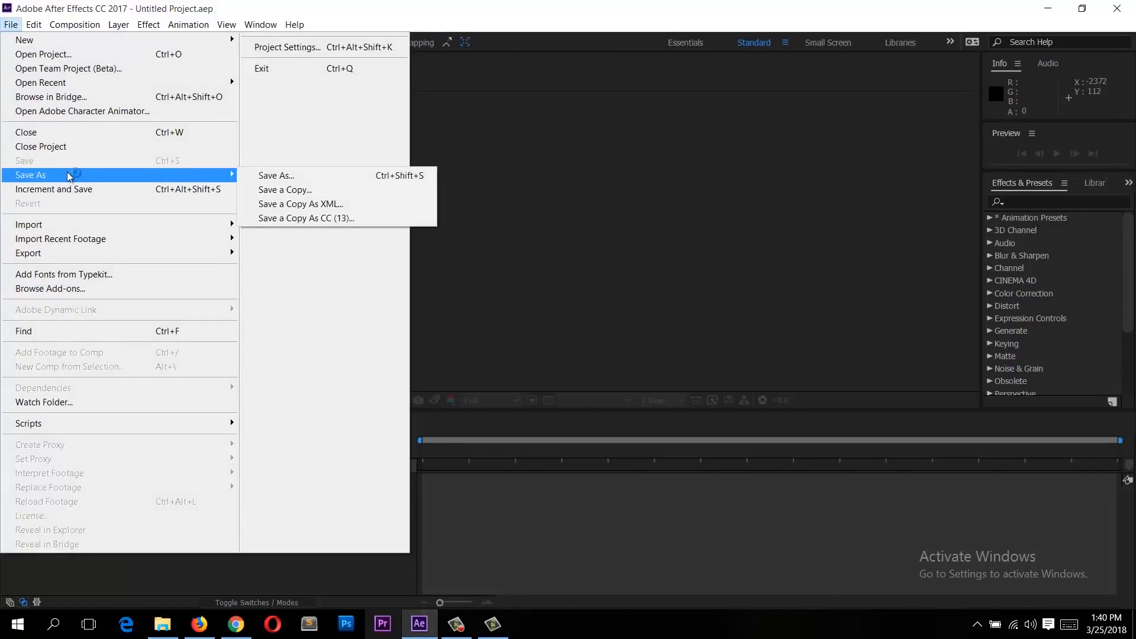
pyautogui.click(277, 175)
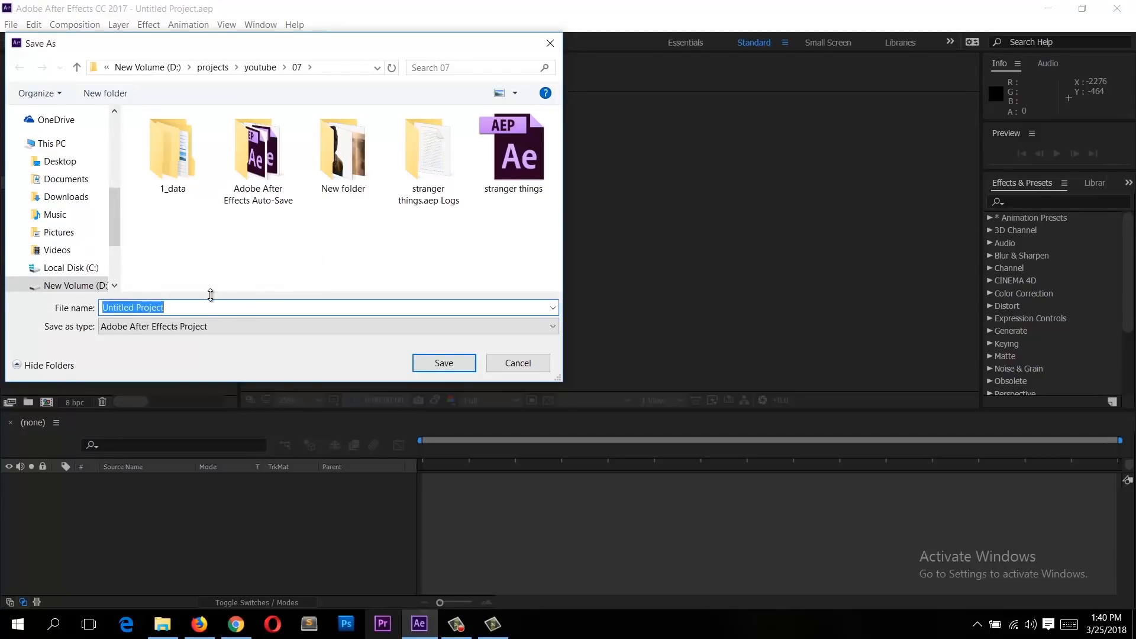
pyautogui.write('project 1')
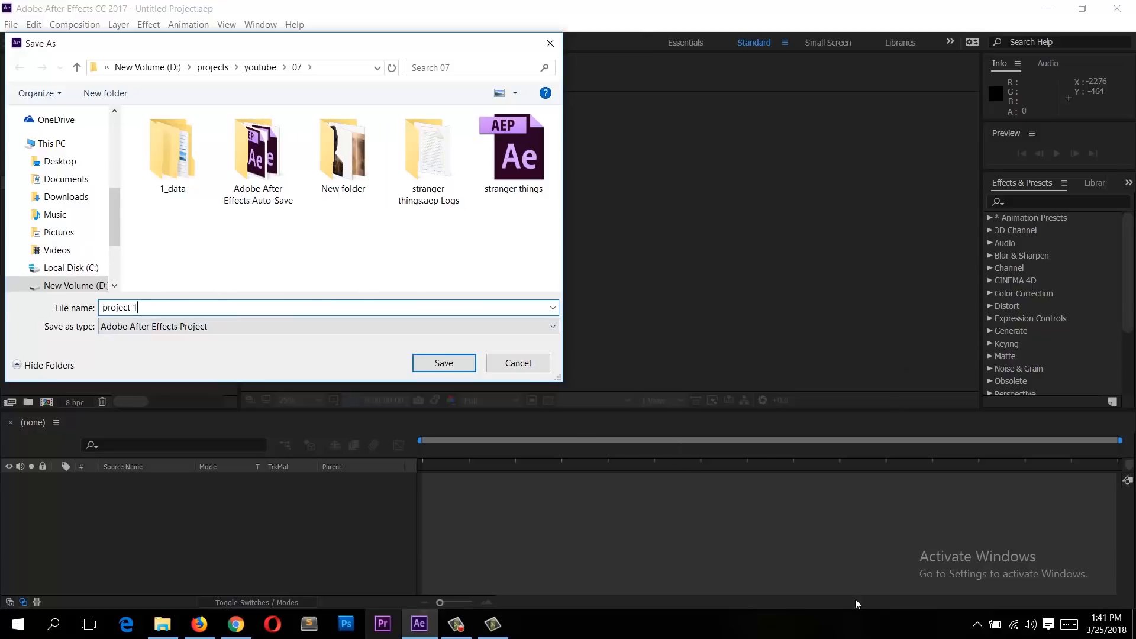
pyautogui.click(470, 361)
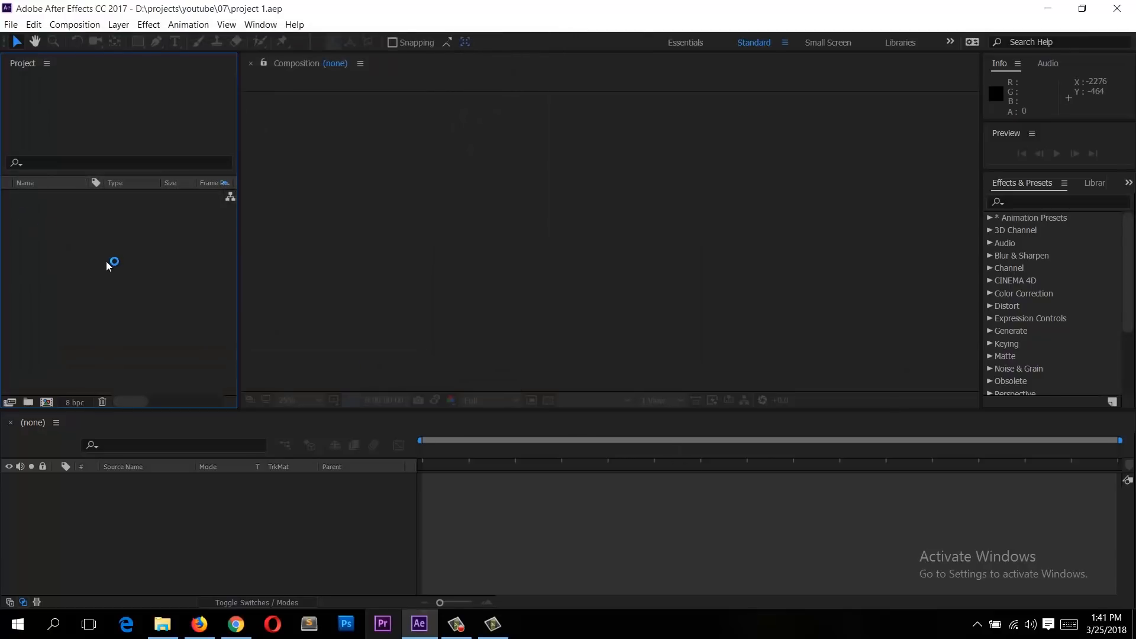
# Step: Try to start a new composition from the Composition menu and from the Project panel's context menu
pyautogui.click(486, 206)
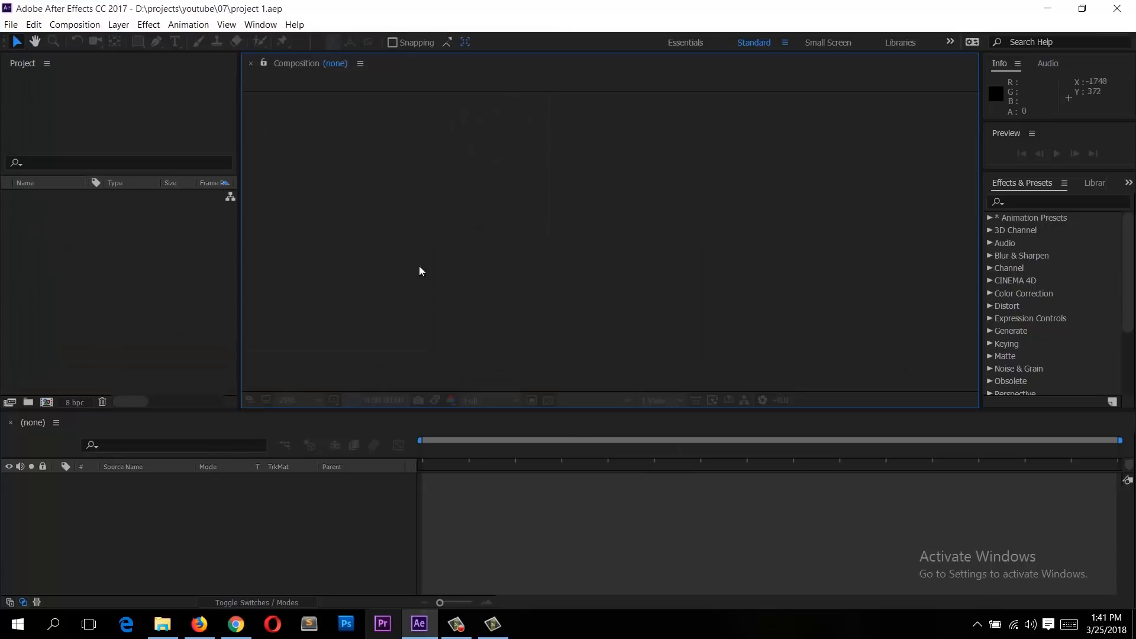
pyautogui.click(186, 300)
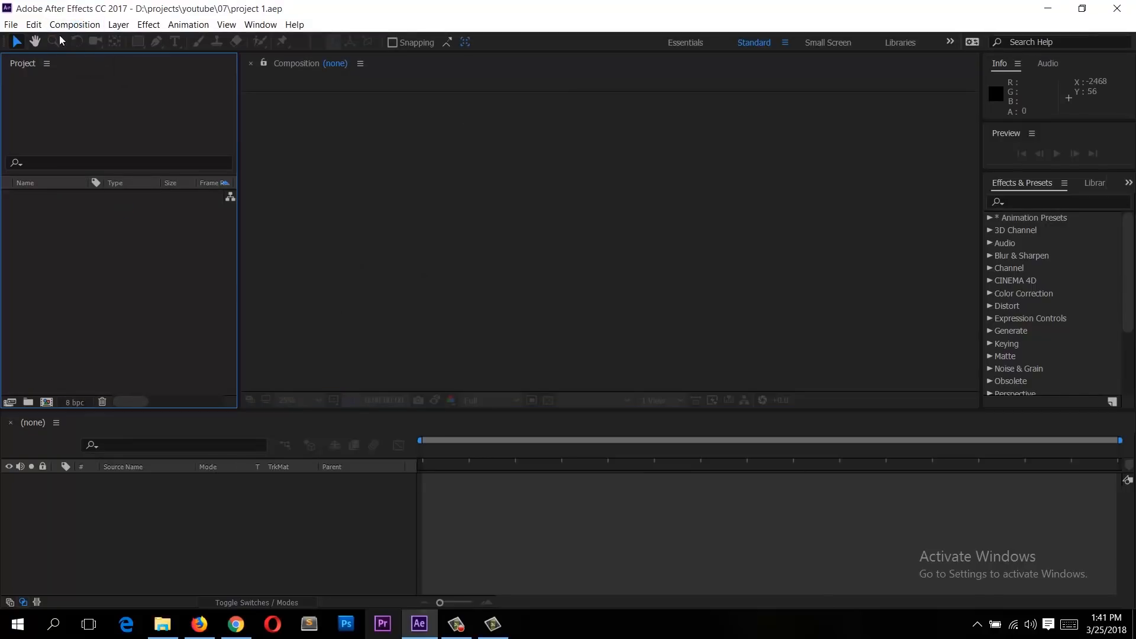
pyautogui.click(75, 25)
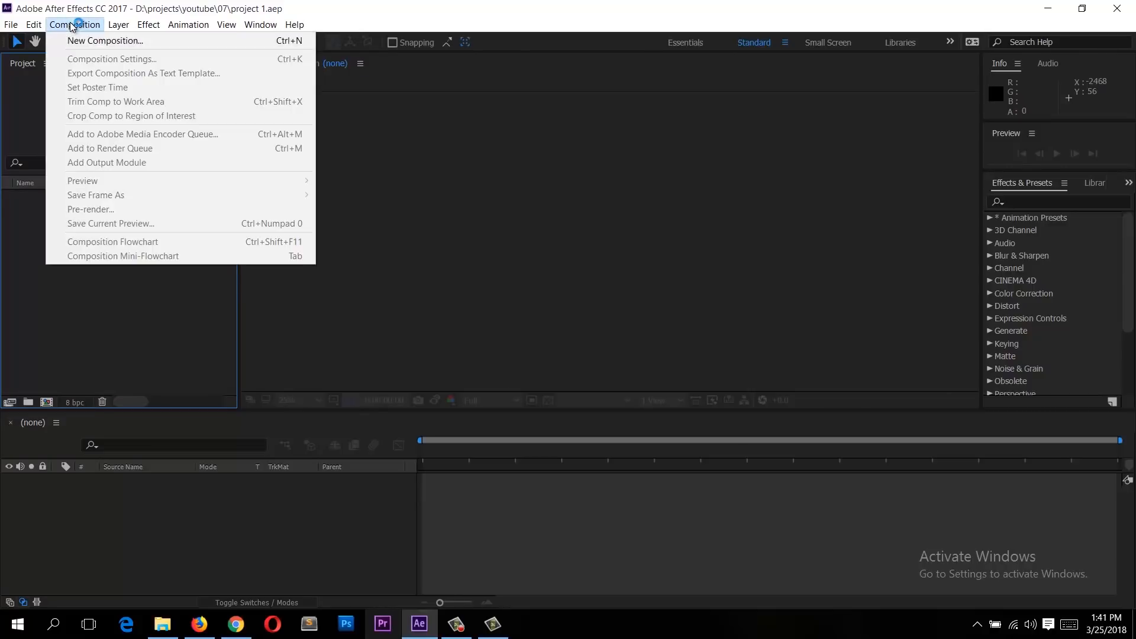
pyautogui.click(133, 41)
pyautogui.rightClick(56, 277)
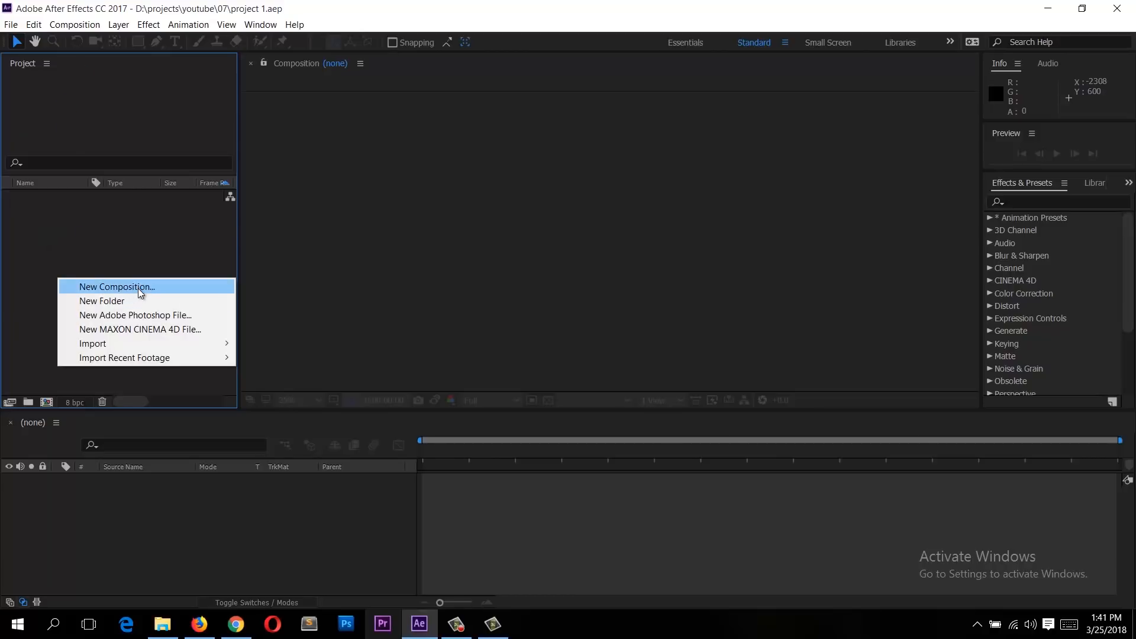
pyautogui.click(132, 251)
# Step: Open the Composition Settings dialog from the Project panel's new composition button and cancel it
pyautogui.click(46, 402)
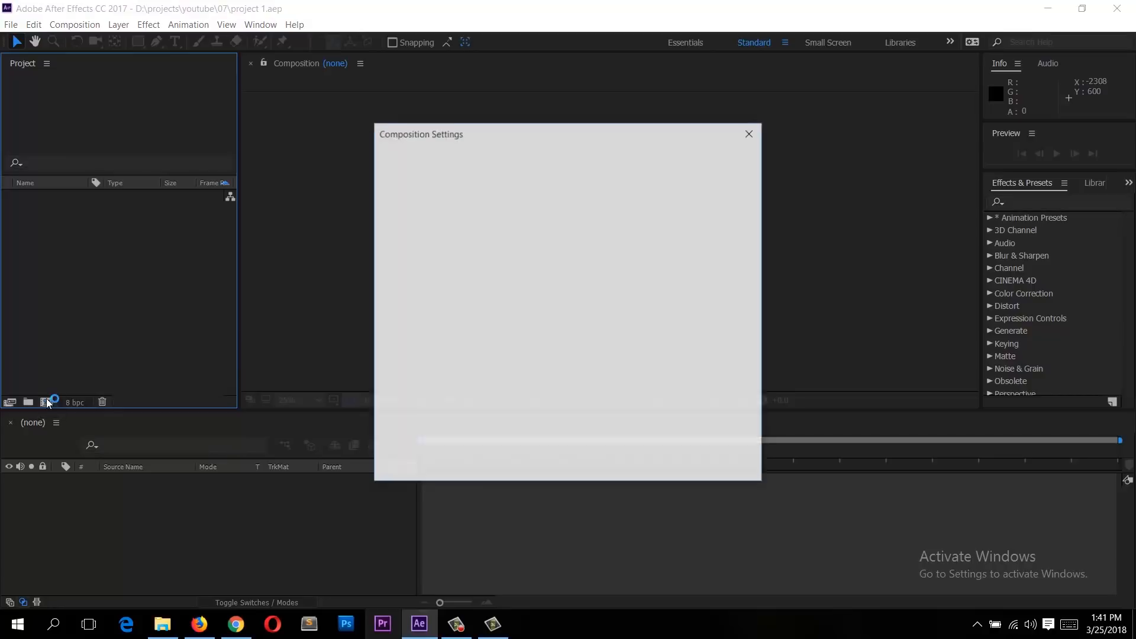
pyautogui.click(713, 471)
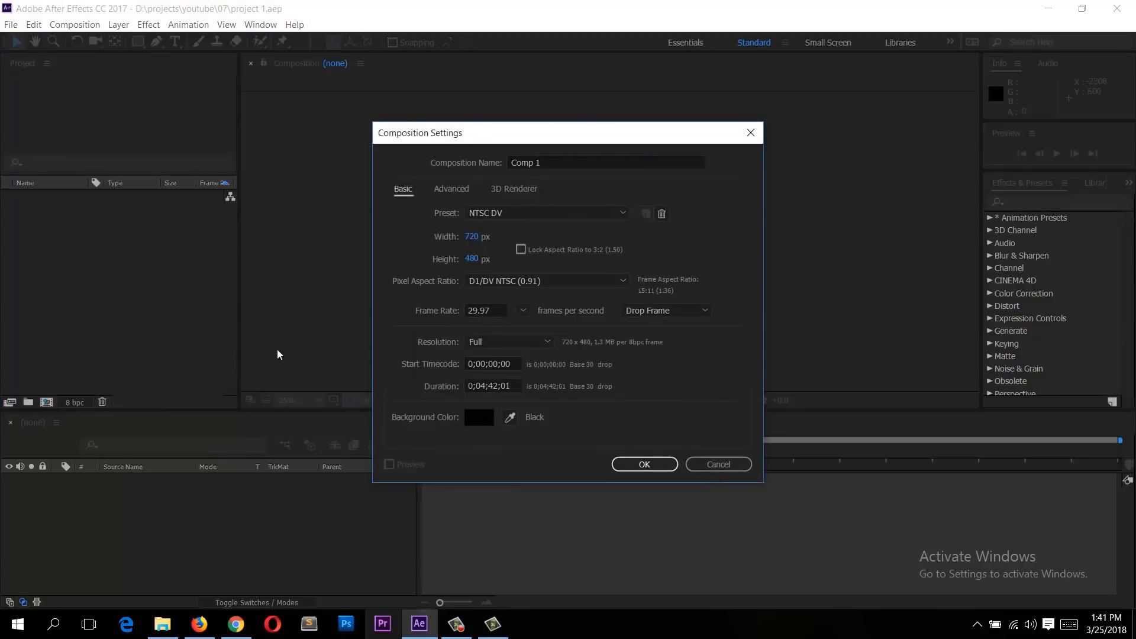
pyautogui.click(726, 463)
# Step: Open the New Composition dialog from the Project panel's context menu
pyautogui.rightClick(110, 274)
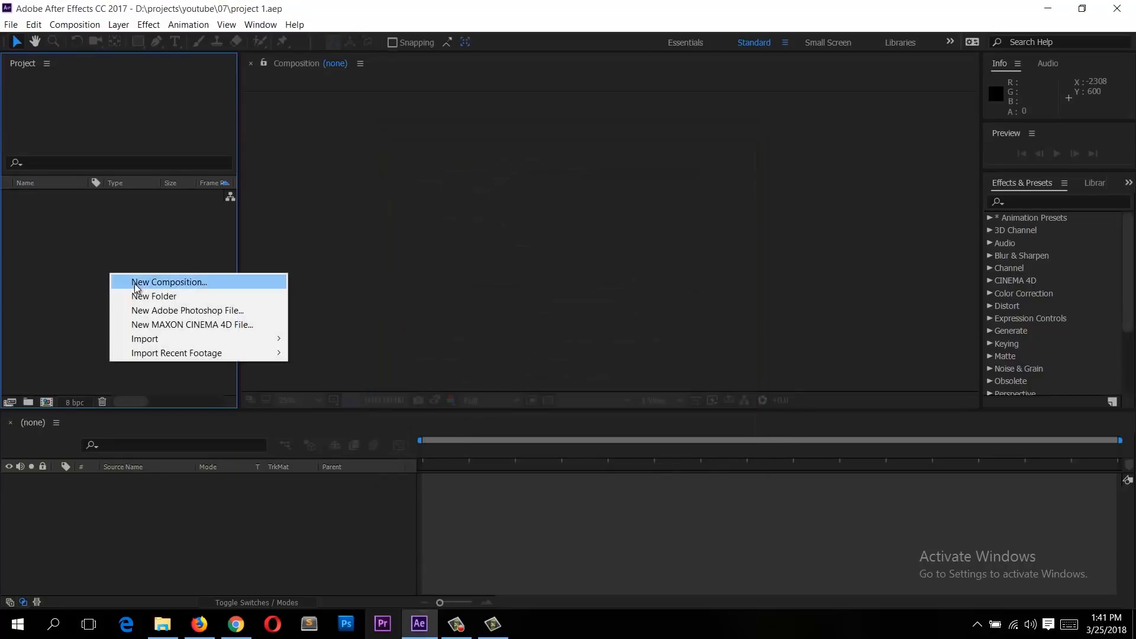
pyautogui.click(178, 284)
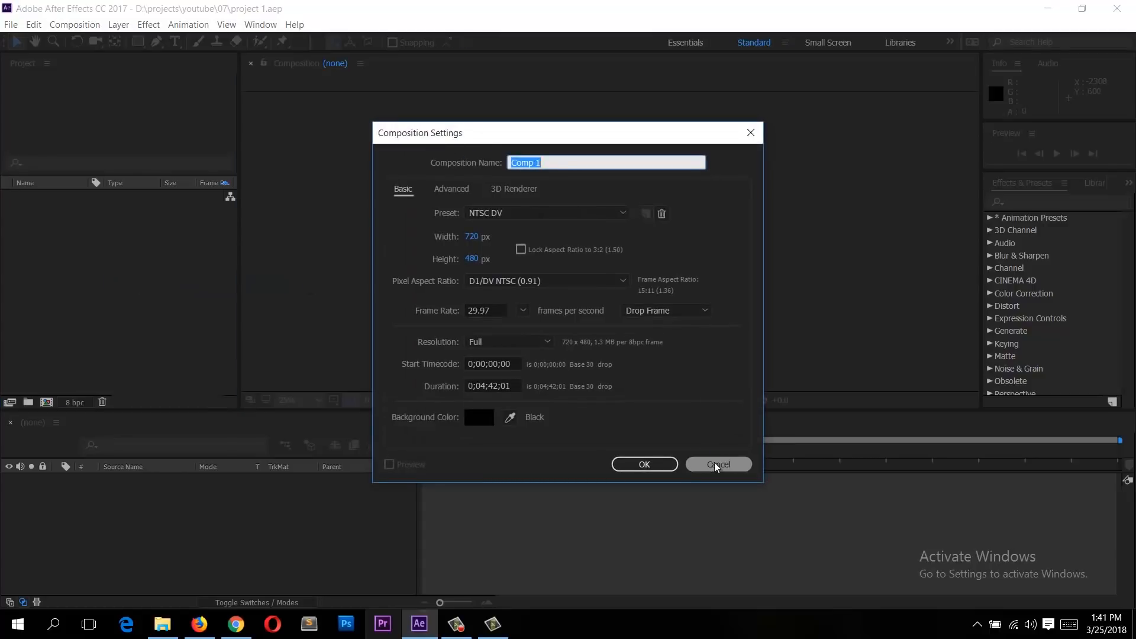
# Step: Cancel the open dialog and open the New Composition dialog from the Composition menu
pyautogui.click(719, 466)
pyautogui.click(75, 24)
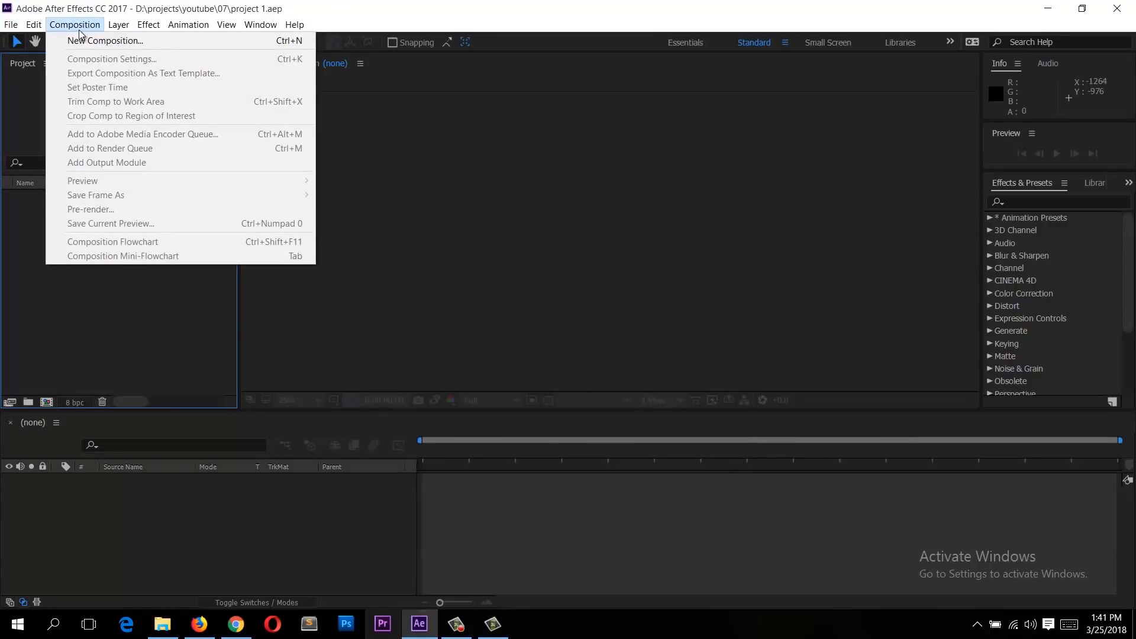
pyautogui.click(83, 42)
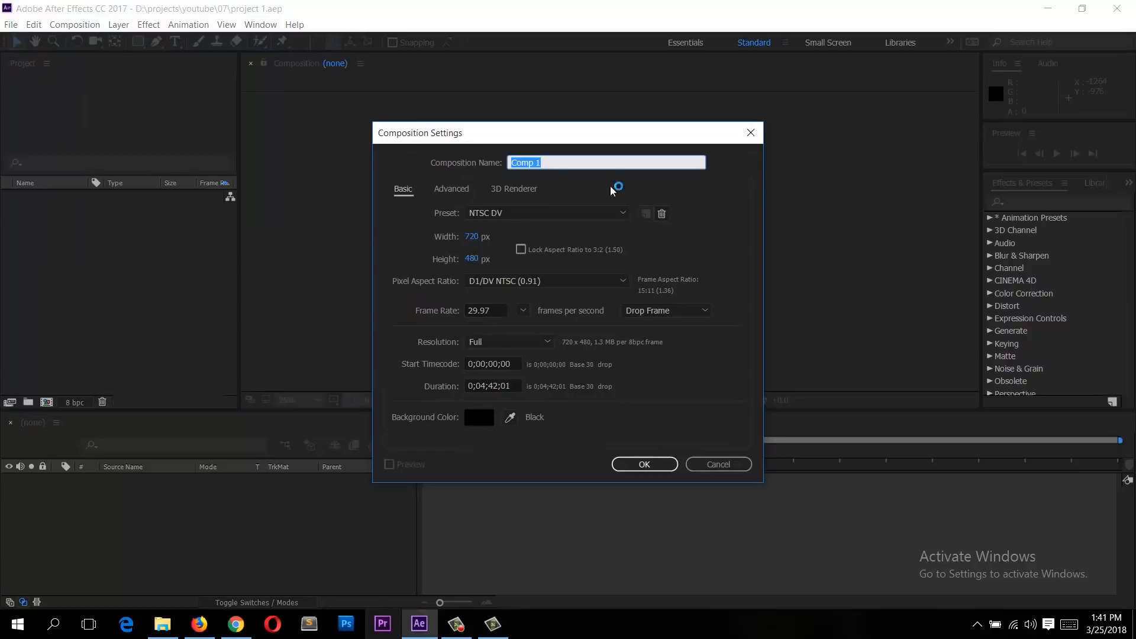
pyautogui.click(560, 166)
# Step: Set the composition preset to HDV/HDTV 720 25
pyautogui.click(508, 215)
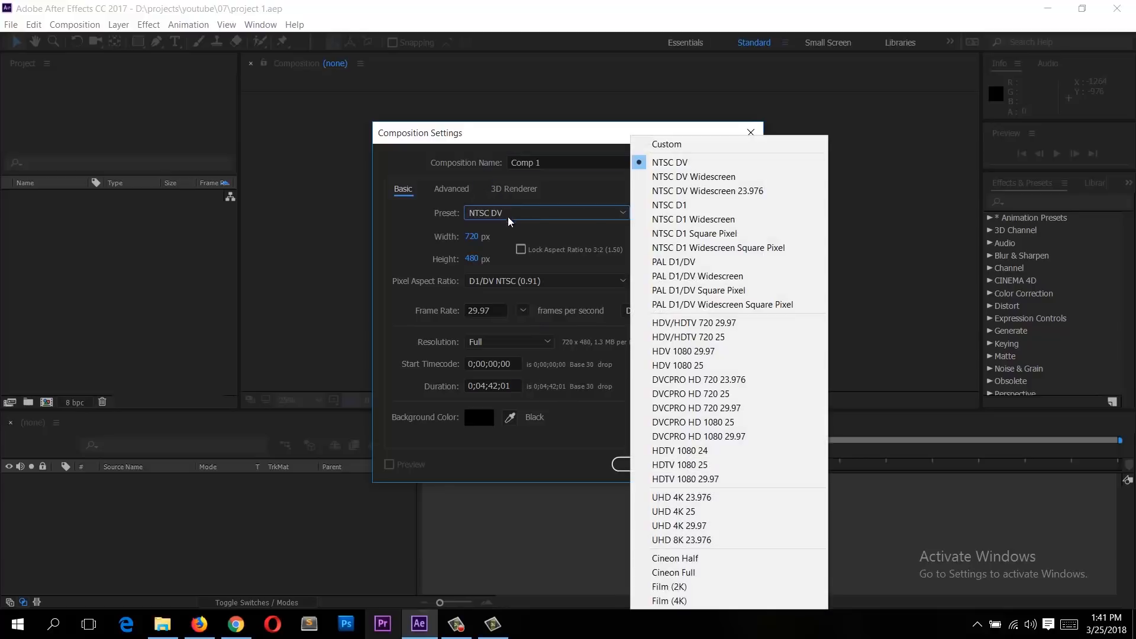
pyautogui.click(704, 366)
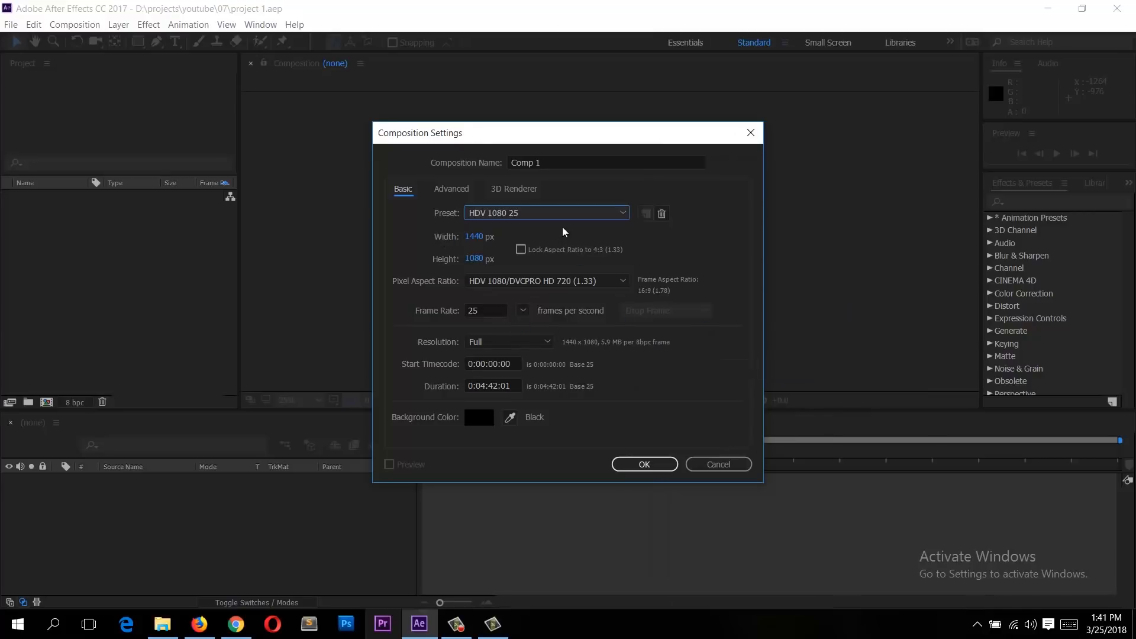
pyautogui.click(483, 214)
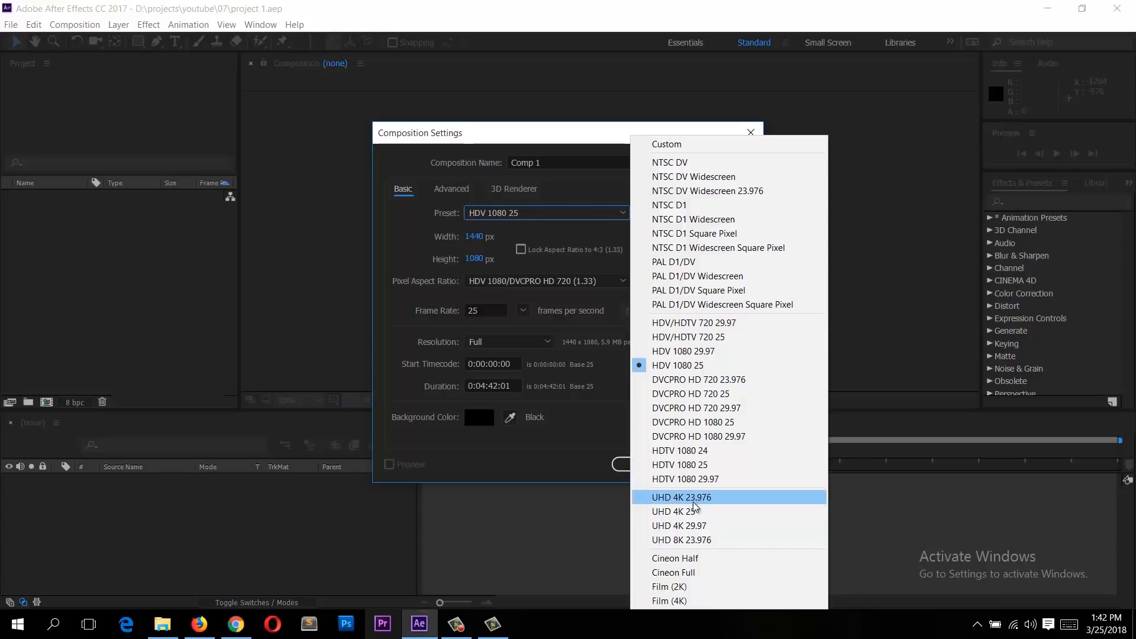
pyautogui.click(707, 343)
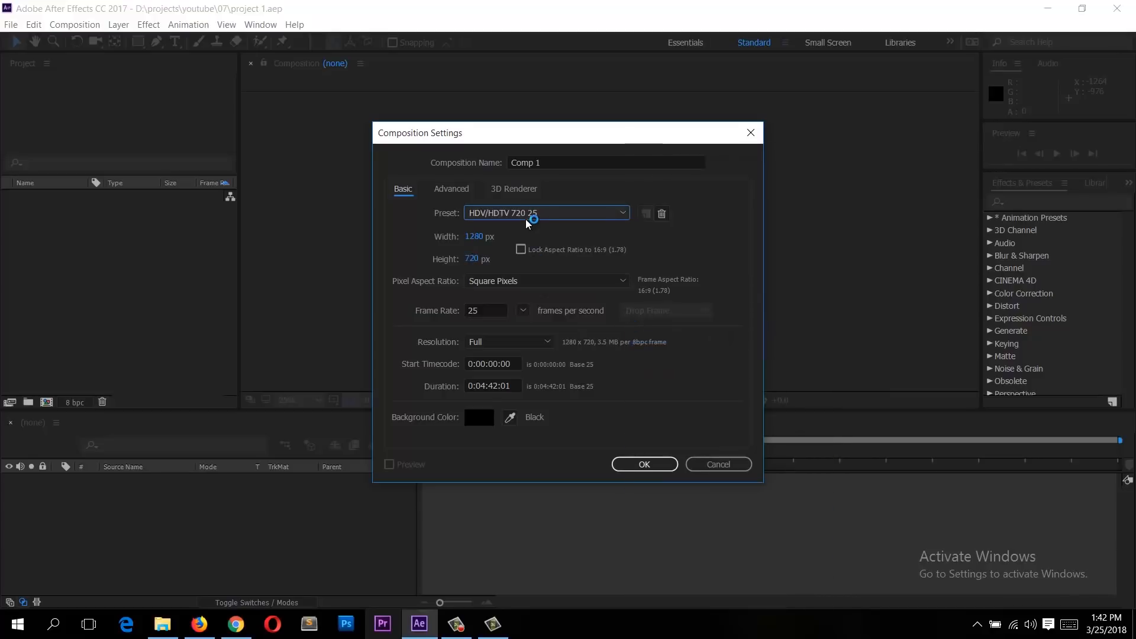
pyautogui.click(525, 215)
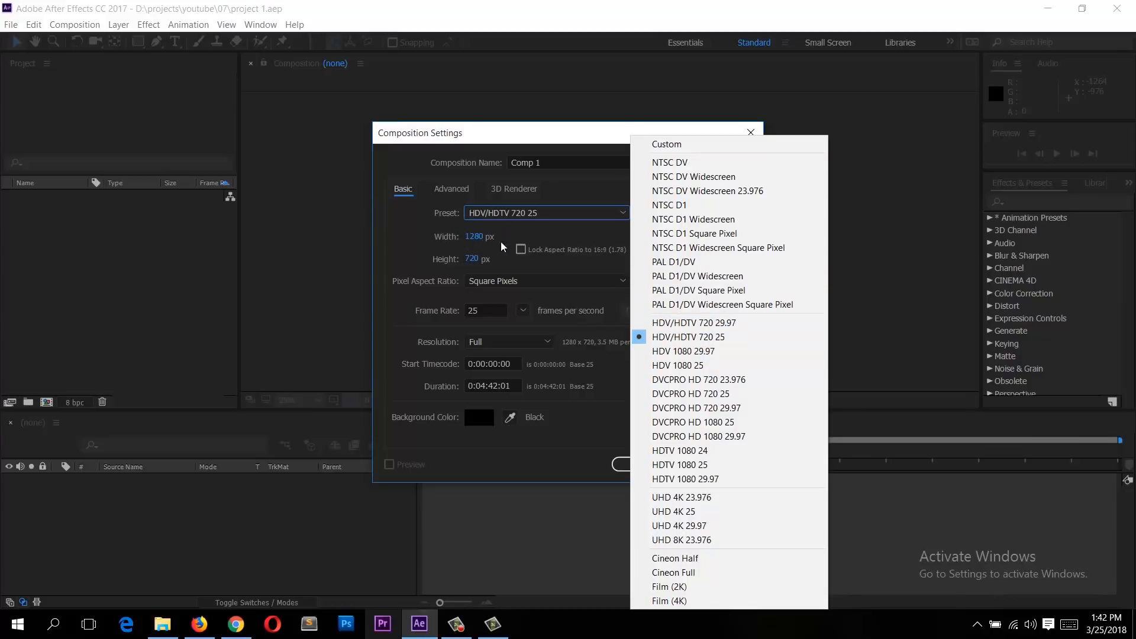
pyautogui.click(700, 337)
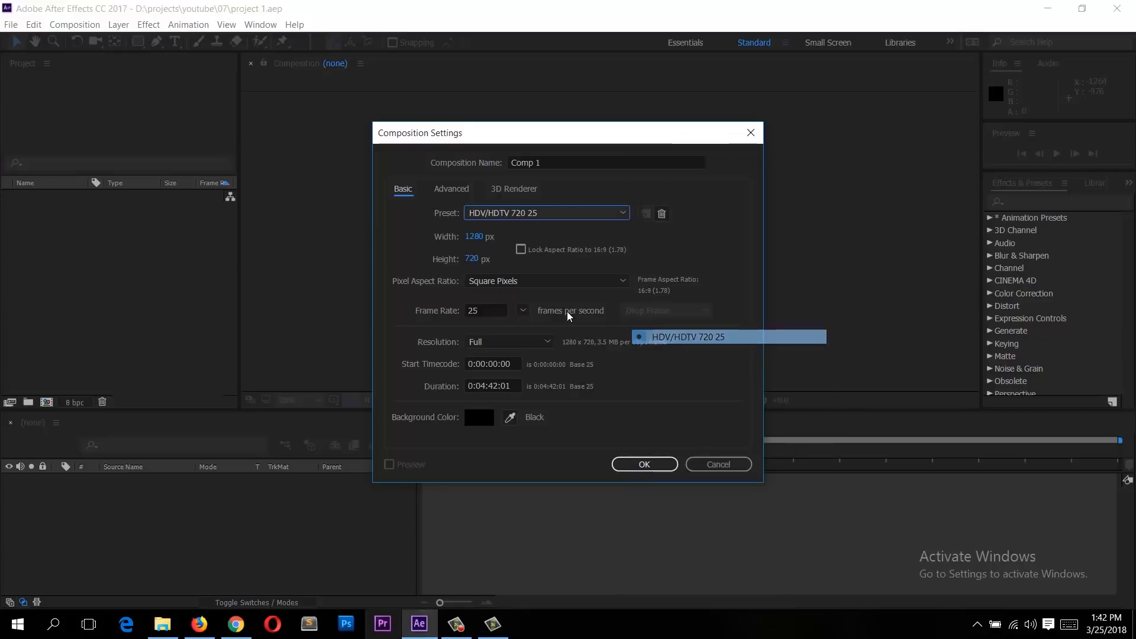
# Step: Browse the pixel aspect ratio and frame rate options
pyautogui.click(531, 284)
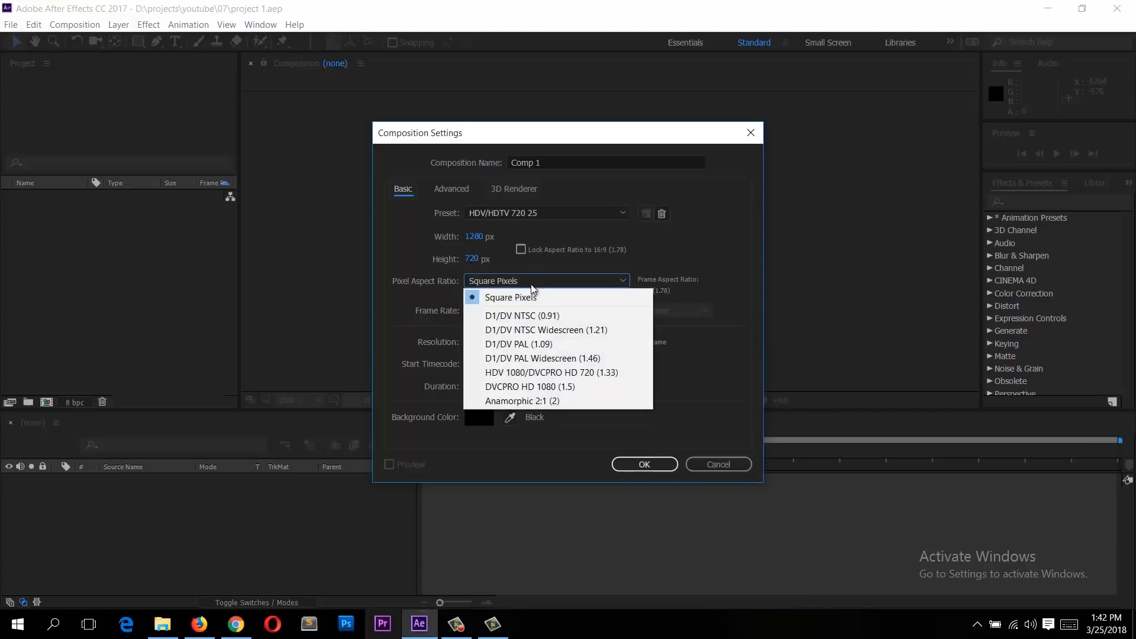
pyautogui.click(431, 277)
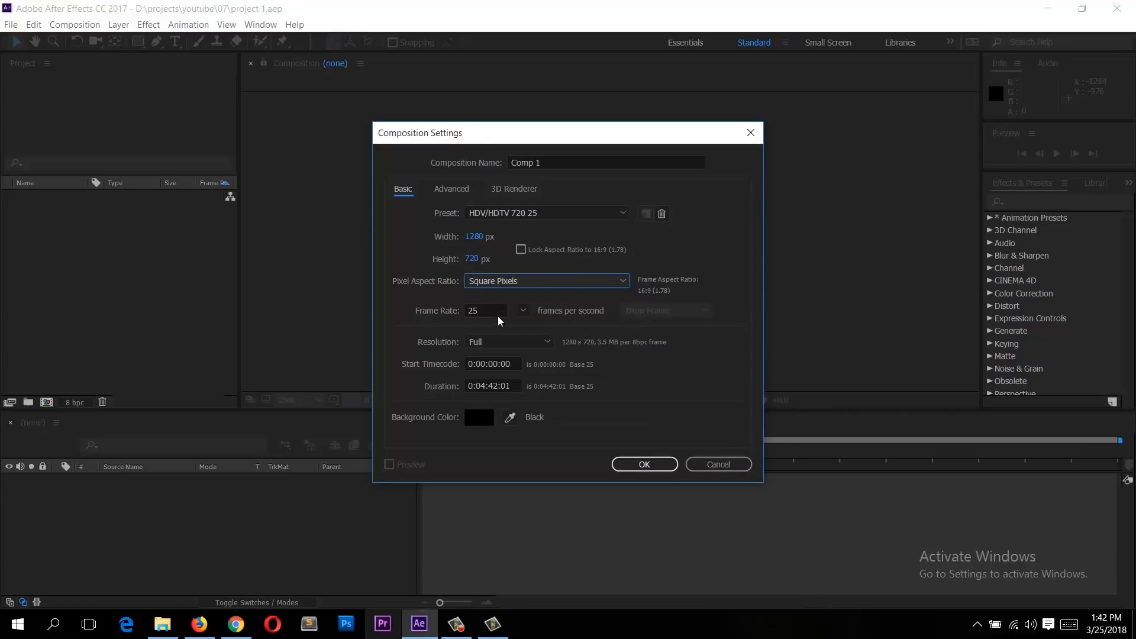
pyautogui.click(522, 312)
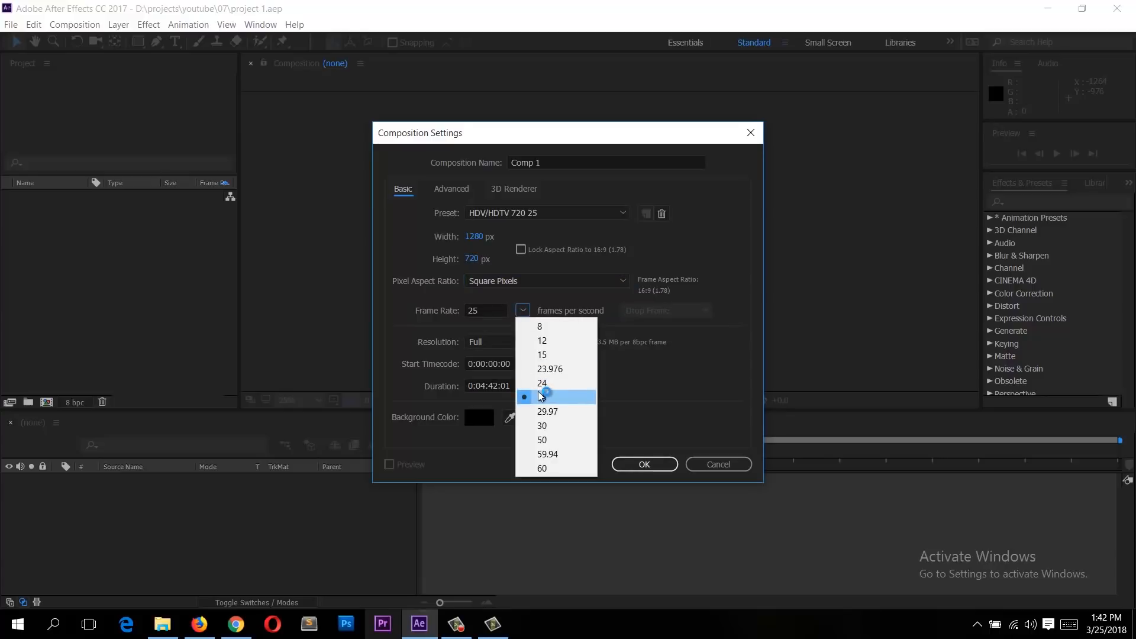
pyautogui.click(540, 396)
pyautogui.click(522, 312)
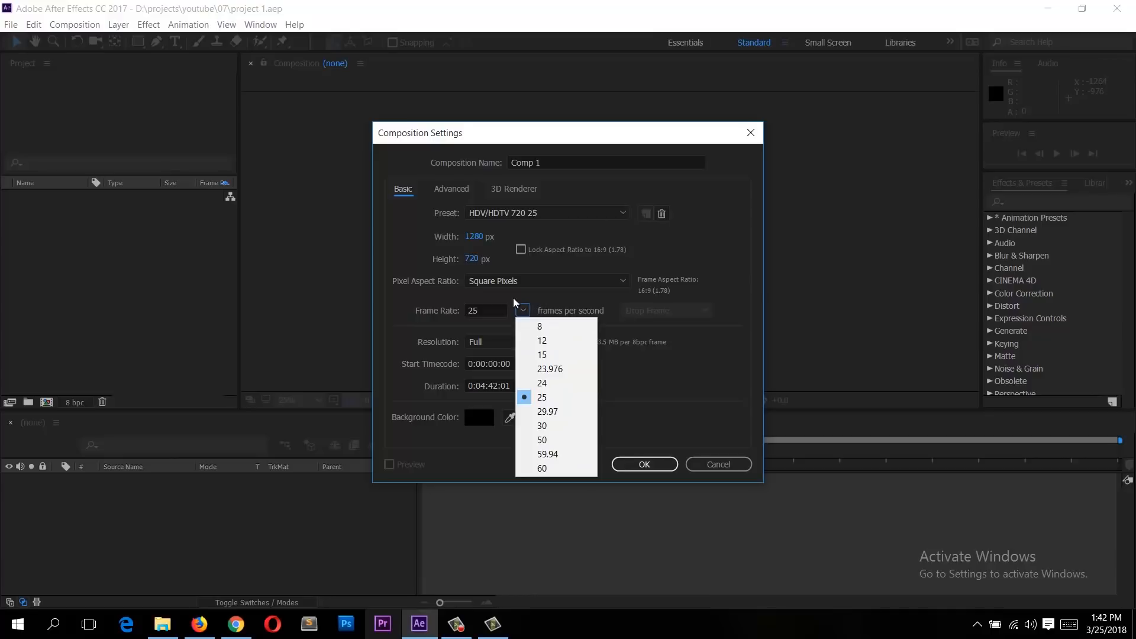
pyautogui.click(513, 301)
# Step: Set the composition frame rate to 60 frames per second
pyautogui.click(485, 311)
pyautogui.write('100')
pyautogui.press('Tab')
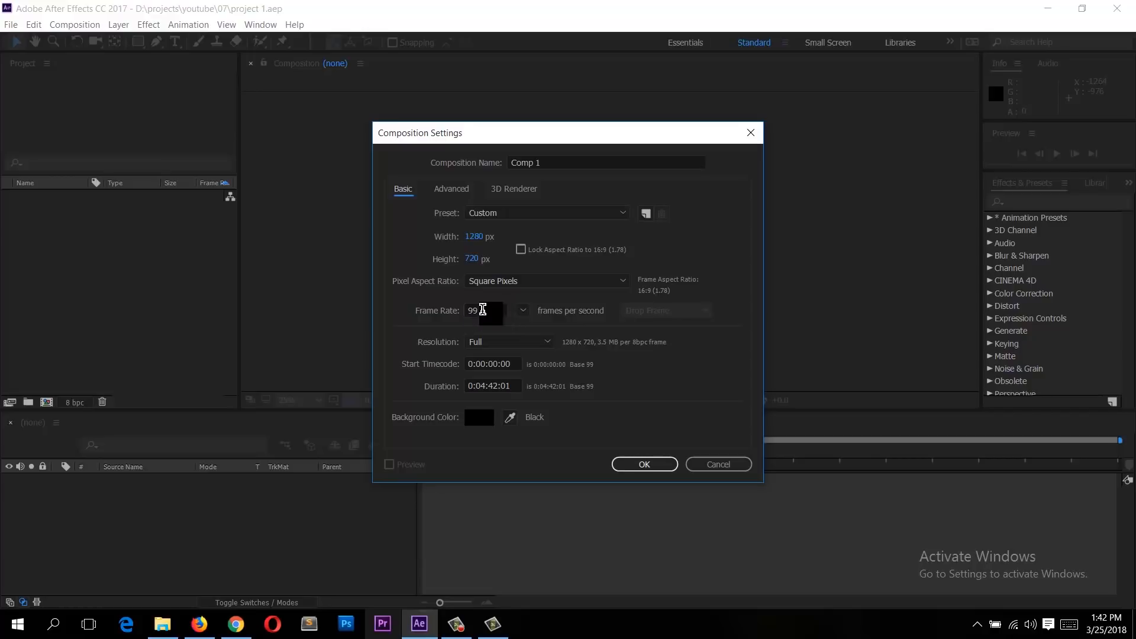
pyautogui.click(523, 310)
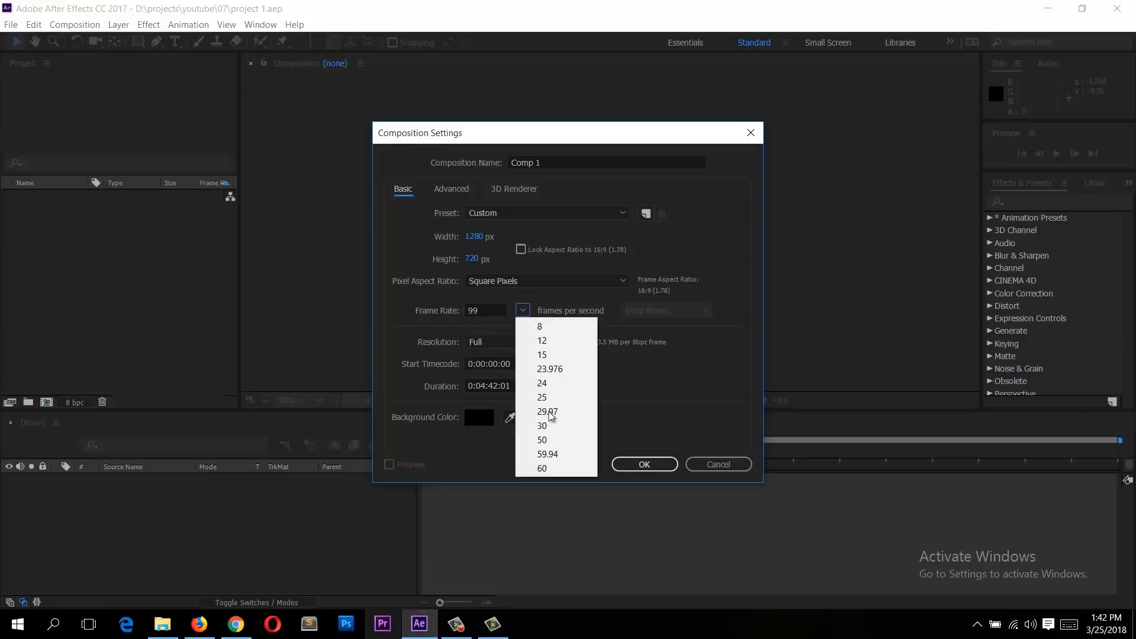
pyautogui.click(551, 468)
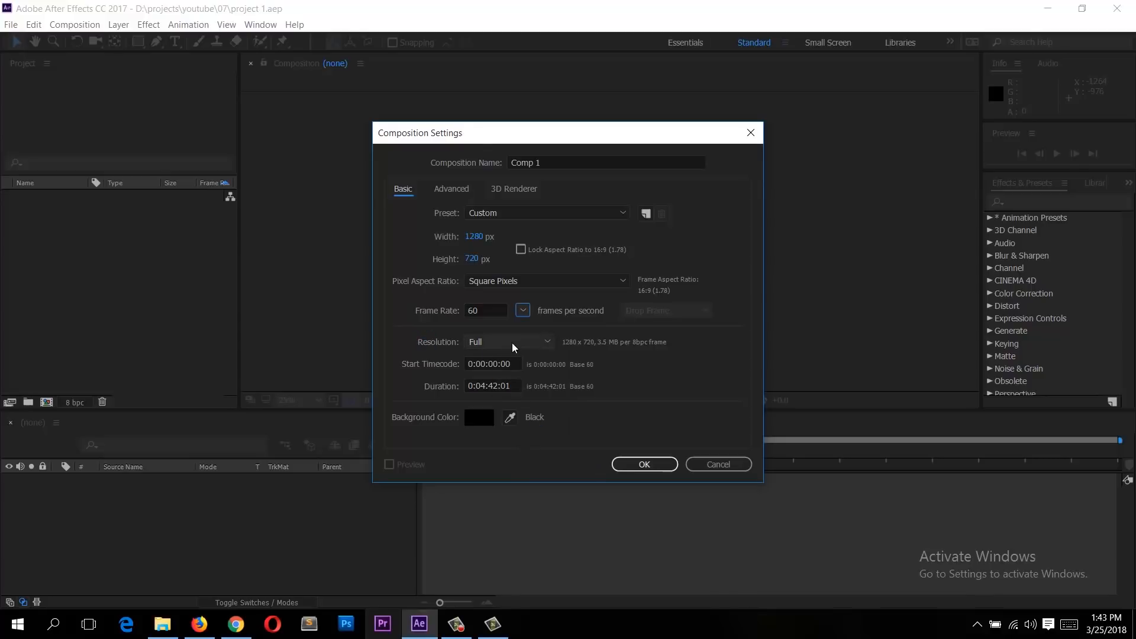
# Step: Review the resolution, Advanced and 3D Renderer settings and create the composition
pyautogui.click(492, 343)
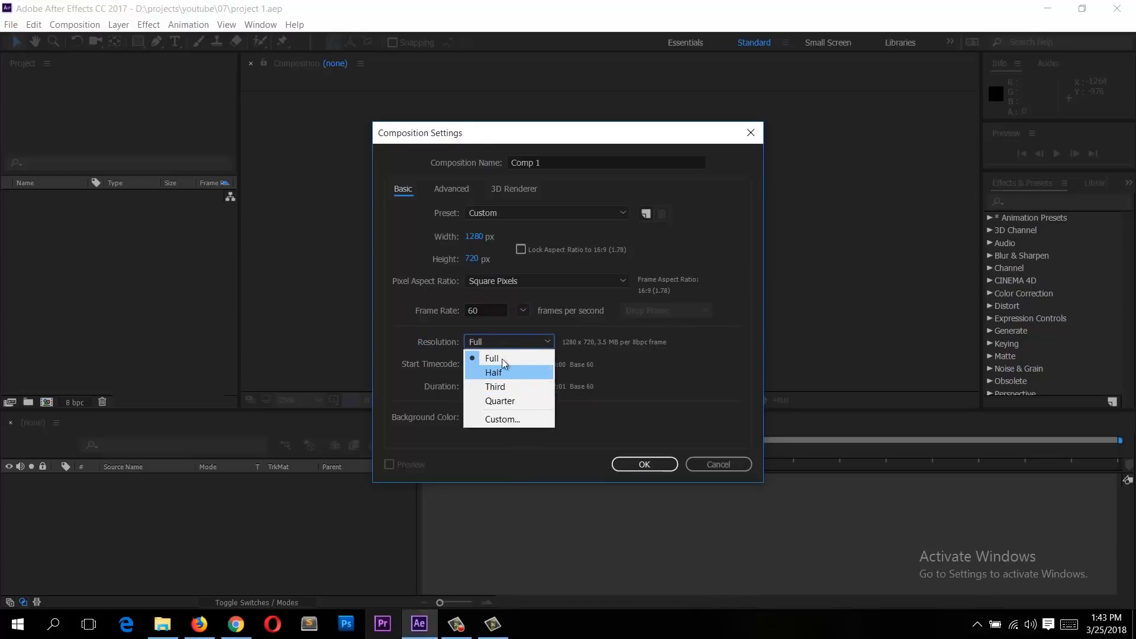
pyautogui.click(445, 360)
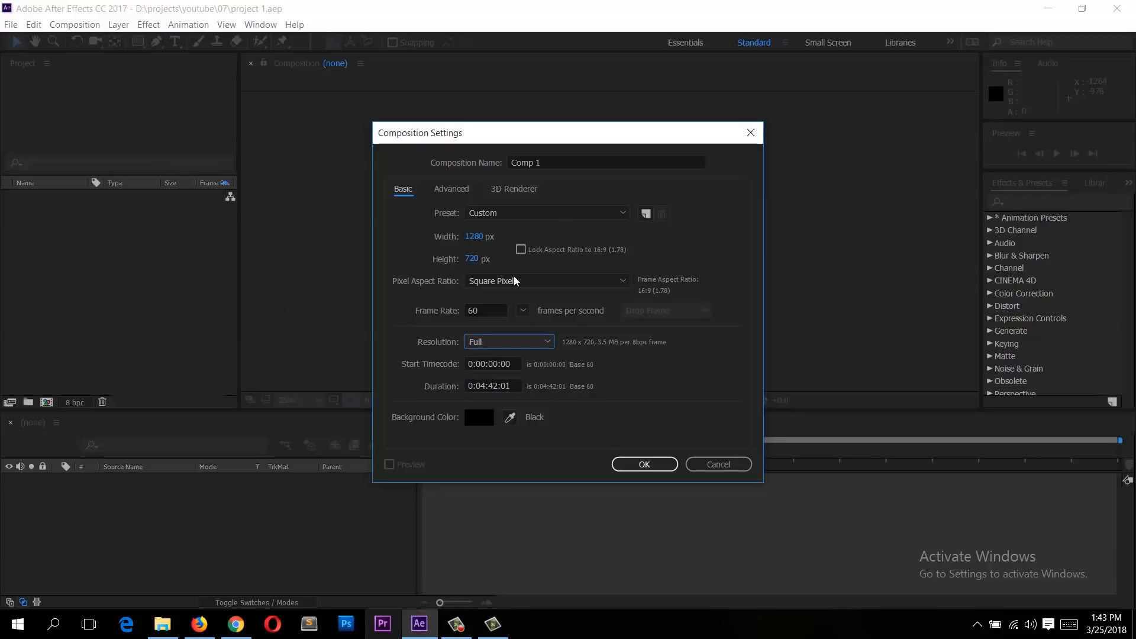
pyautogui.click(449, 188)
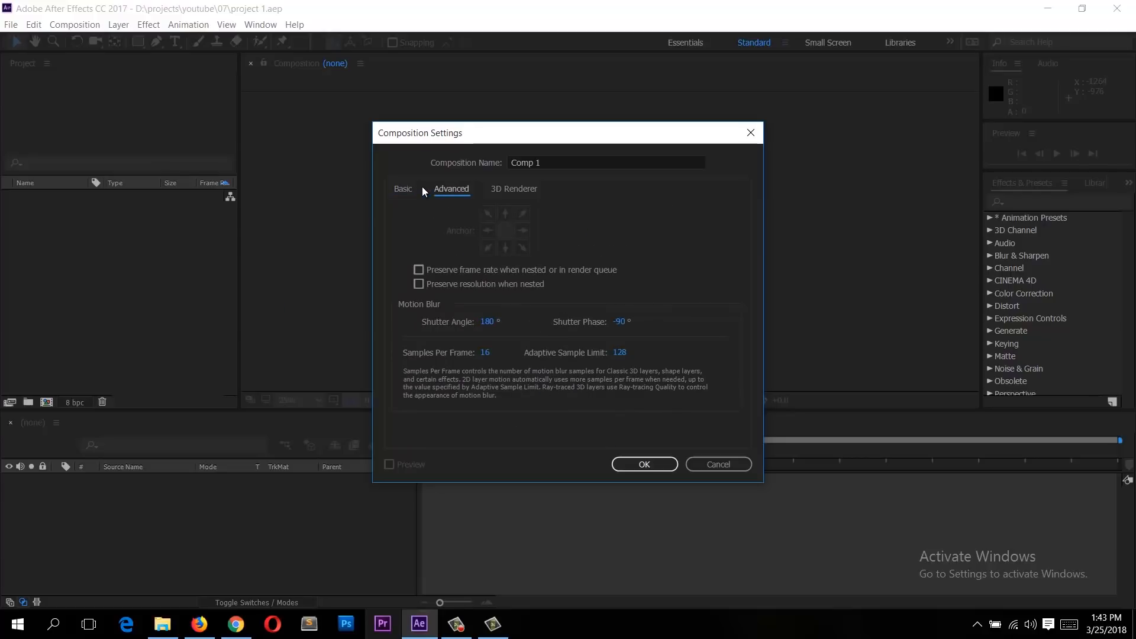
pyautogui.click(509, 190)
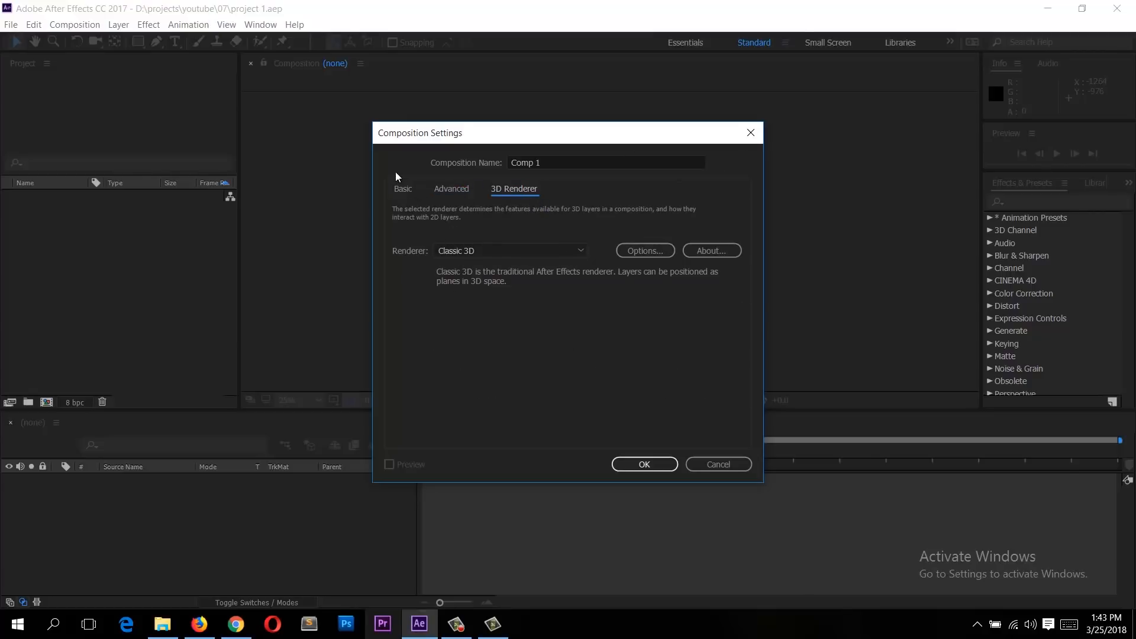
pyautogui.click(406, 187)
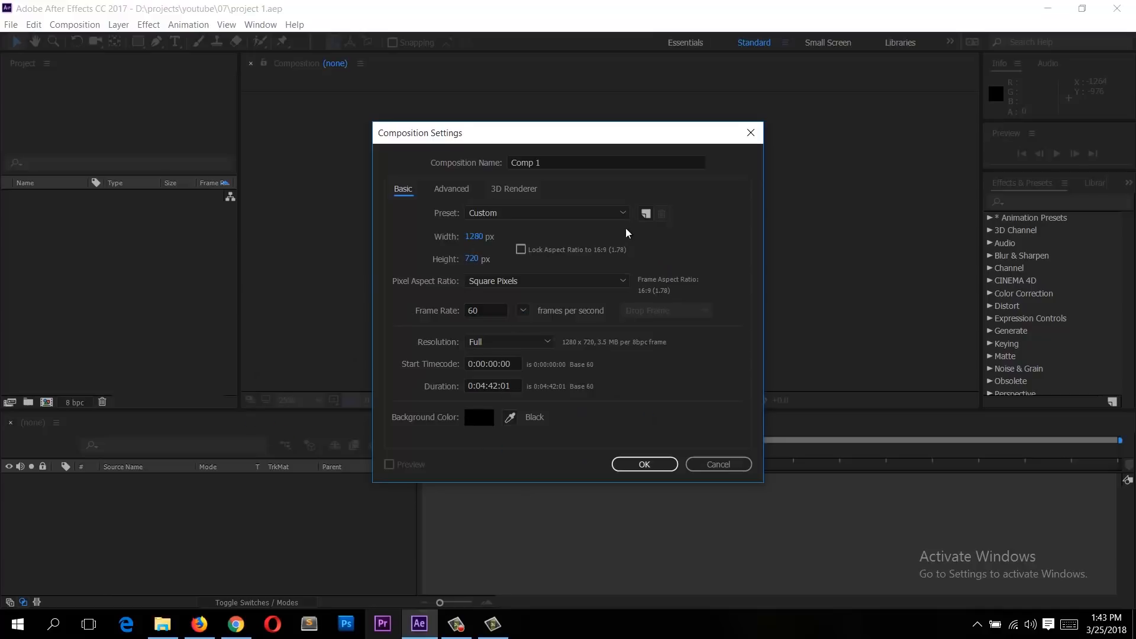
pyautogui.click(650, 464)
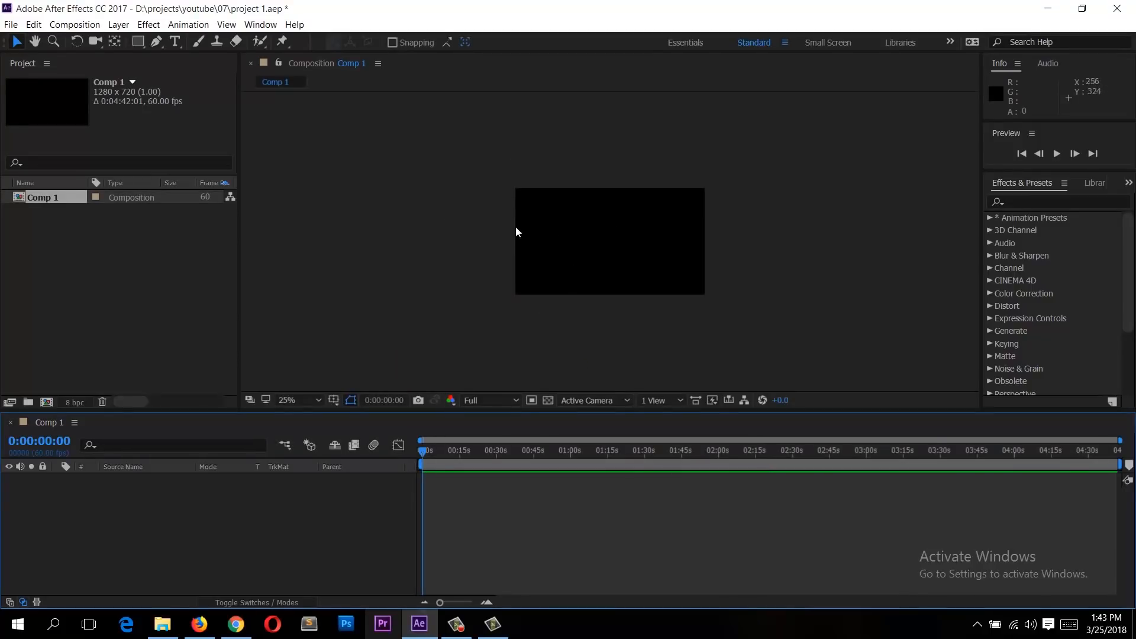
# Step: Try several viewer magnification levels and fit the composition to the viewer
pyautogui.scroll(6, 590, 236)
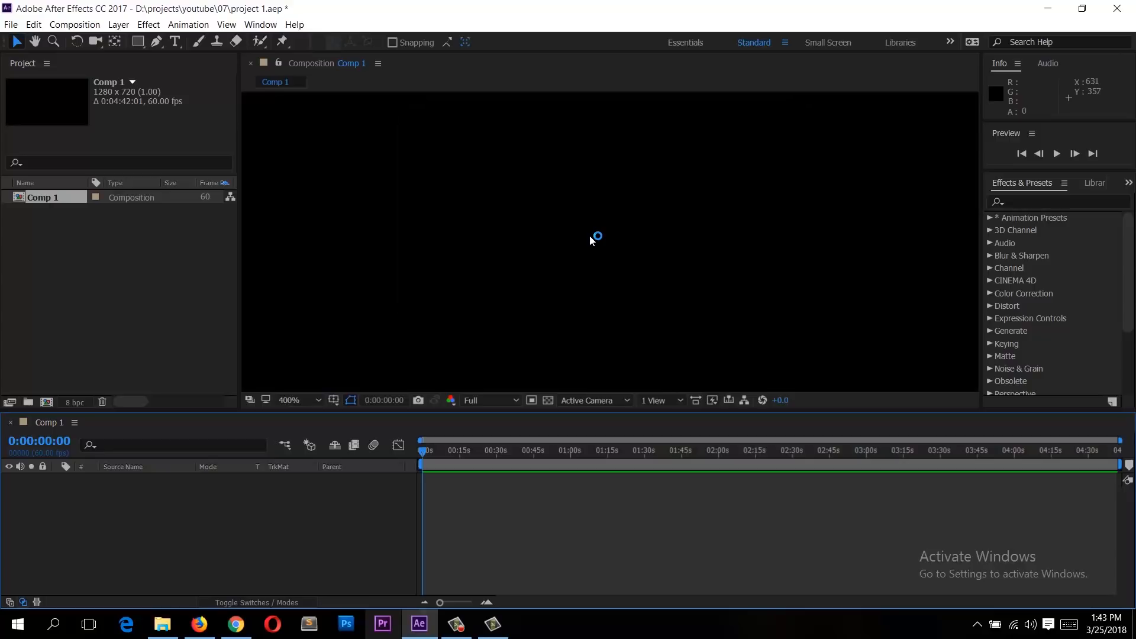
pyautogui.scroll(-10, 590, 236)
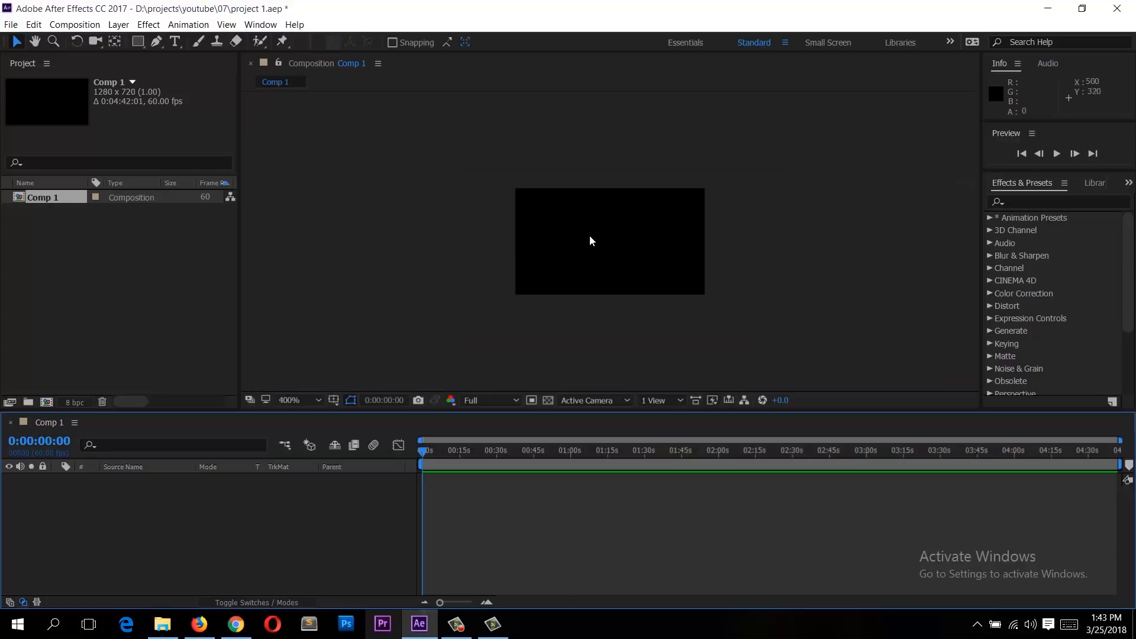
pyautogui.scroll(4, 589, 235)
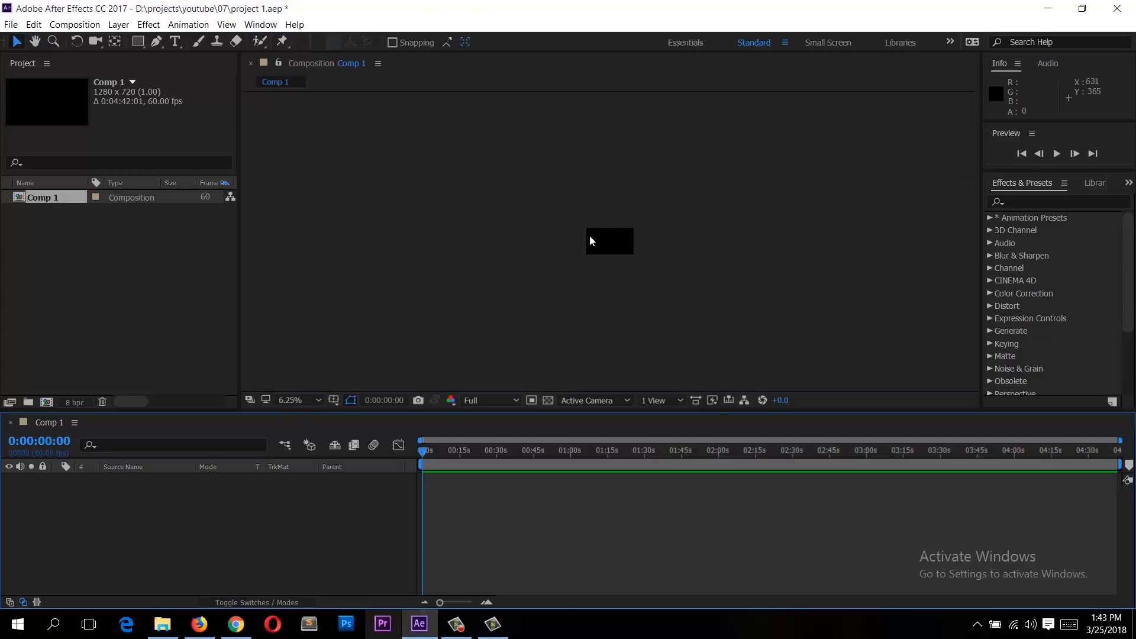
pyautogui.scroll(1, 589, 235)
pyautogui.click(307, 400)
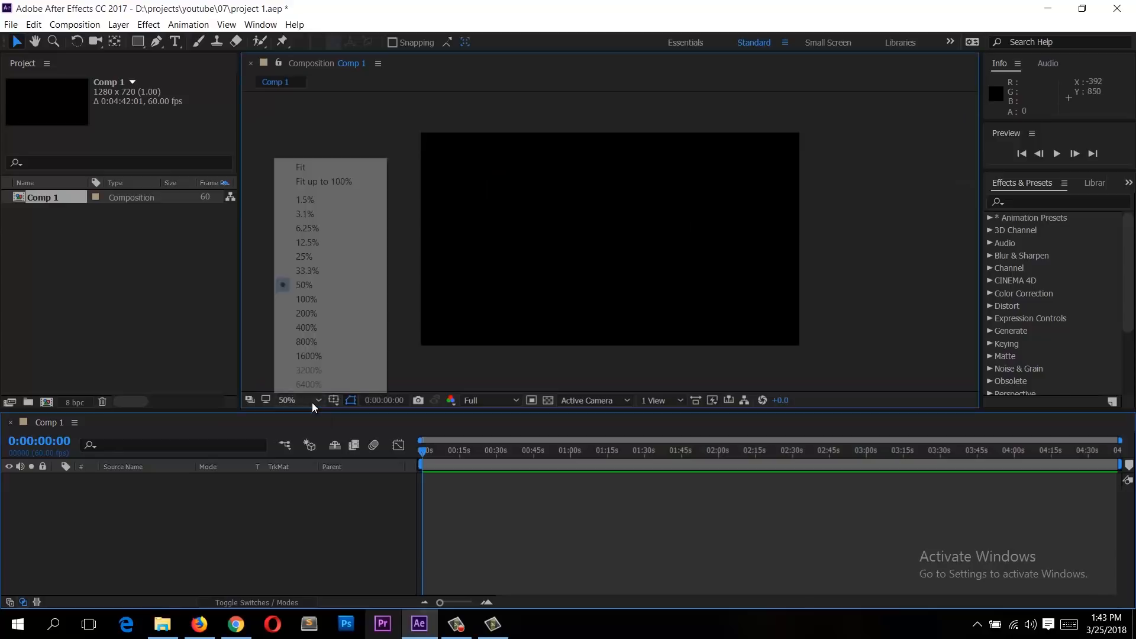
pyautogui.click(309, 356)
pyautogui.click(296, 401)
pyautogui.click(309, 165)
pyautogui.click(299, 401)
pyautogui.click(308, 227)
pyautogui.click(300, 402)
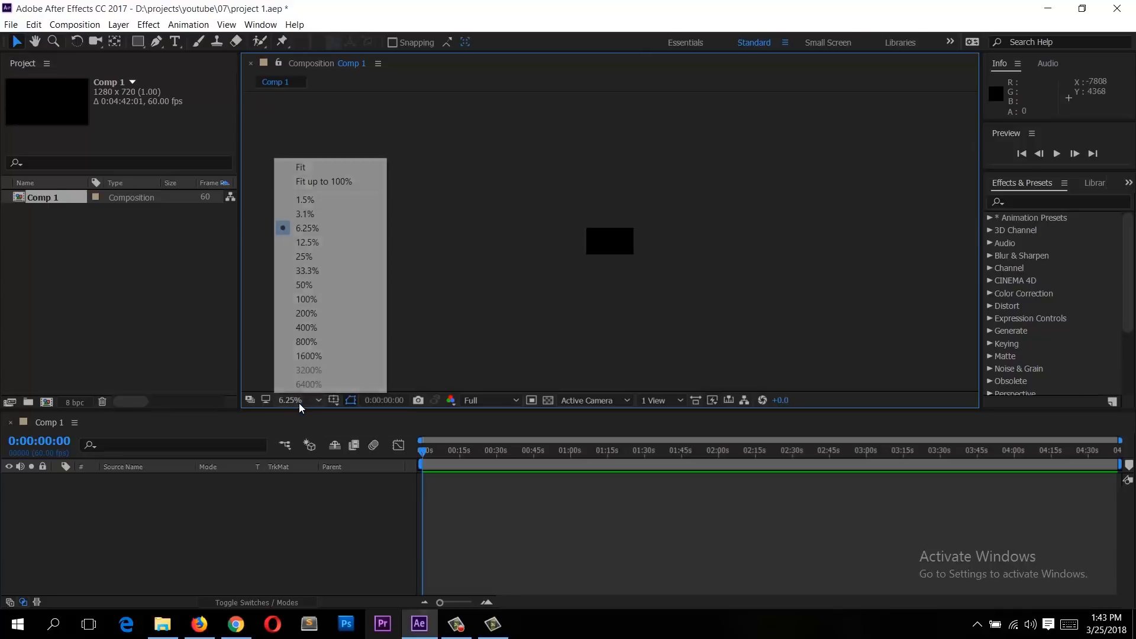
pyautogui.click(302, 169)
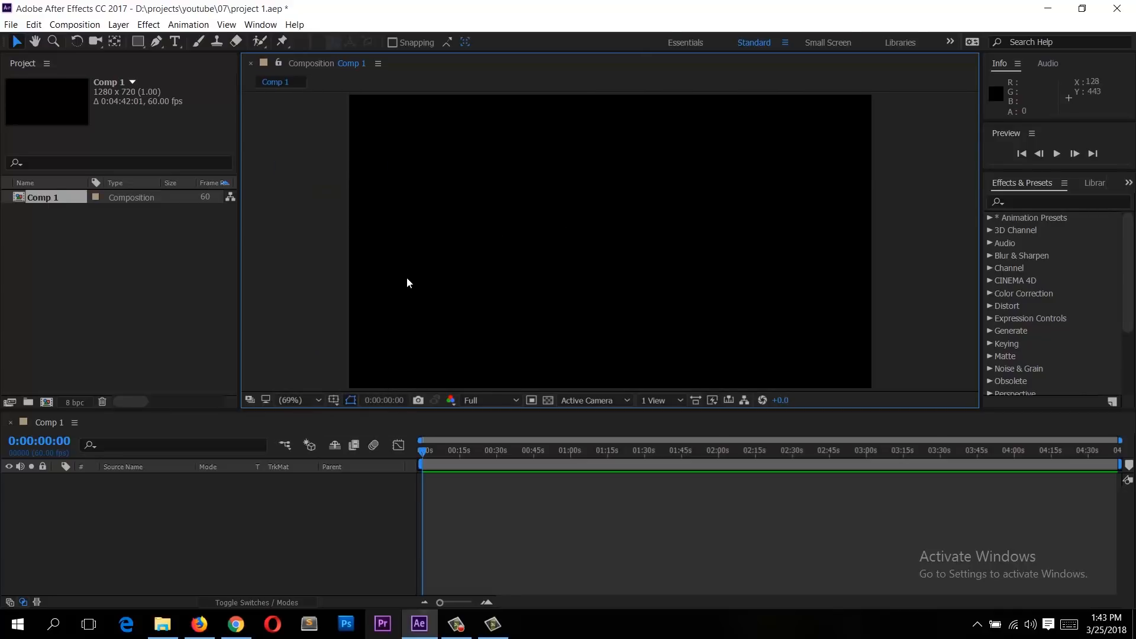
# Step: Import the video eBay - Fill Your Cart With Color from the Documents folder into the project
pyautogui.click(390, 544)
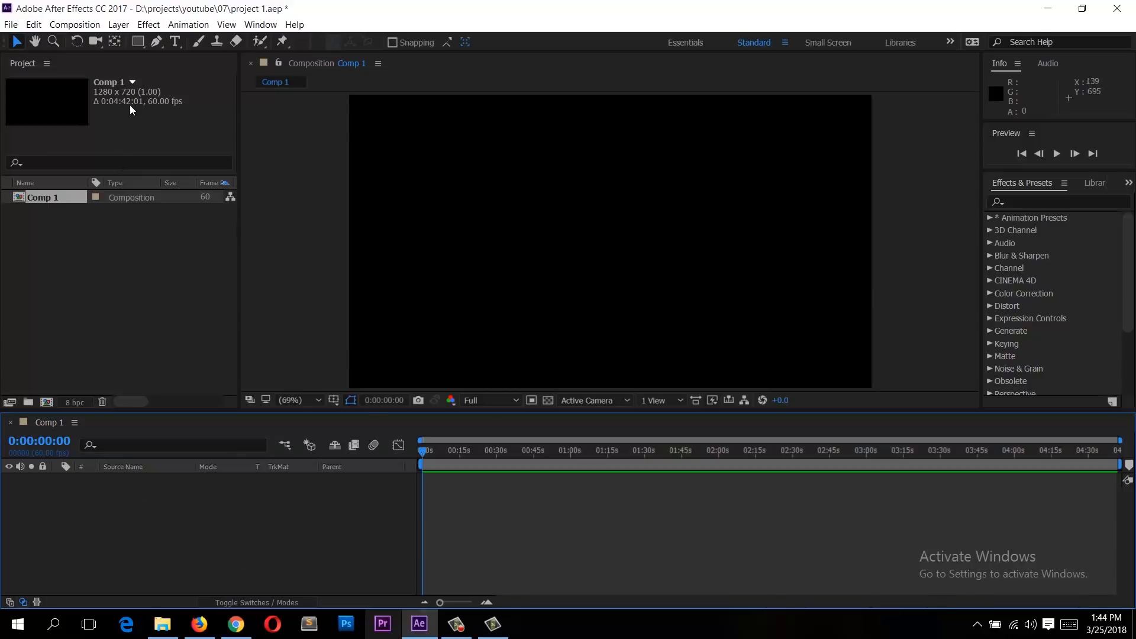
pyautogui.click(161, 285)
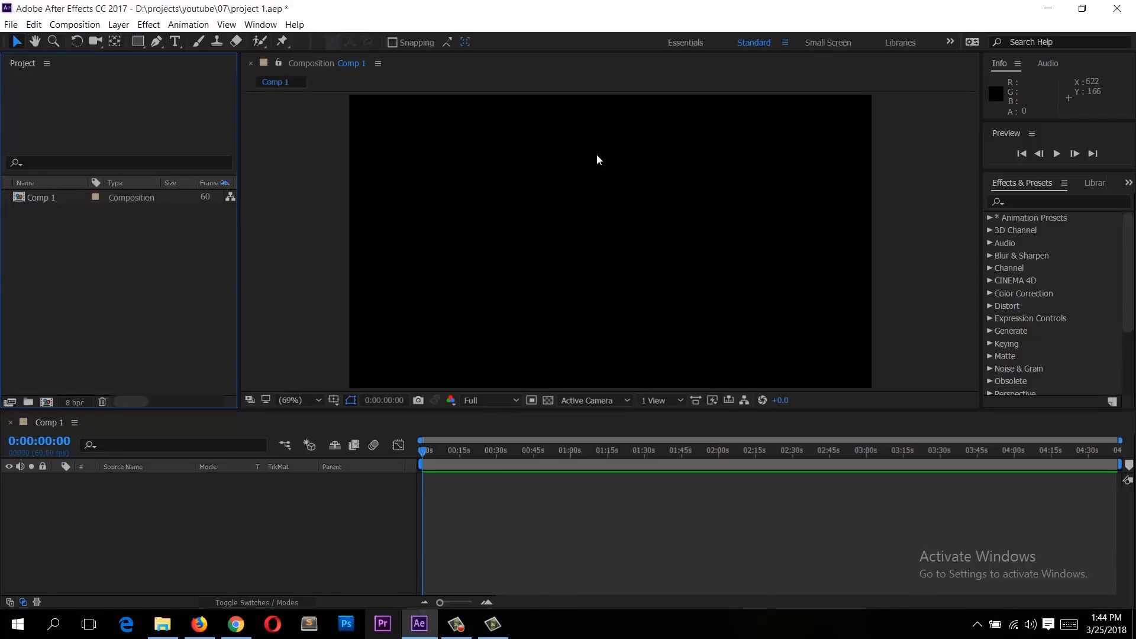
pyautogui.rightClick(42, 213)
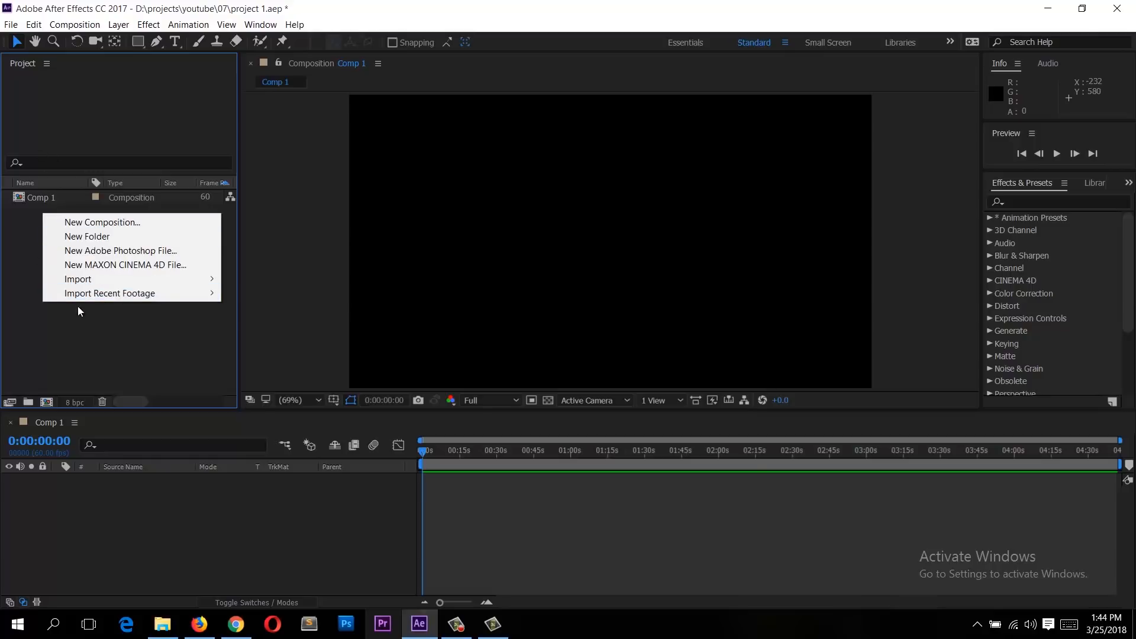
pyautogui.moveTo(116, 282)
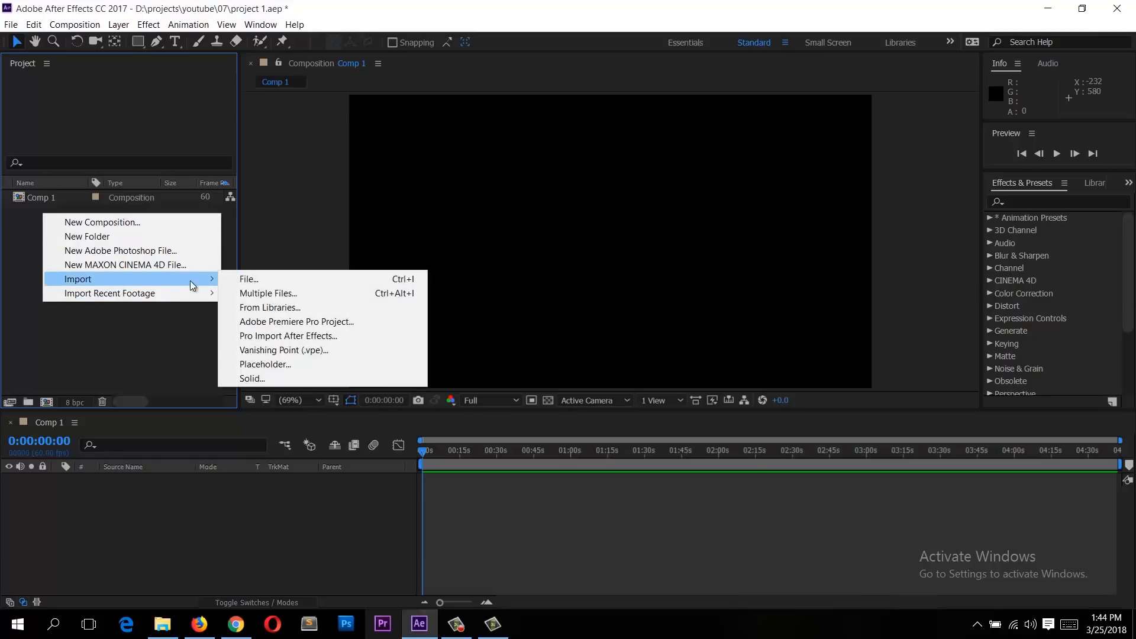
pyautogui.click(286, 285)
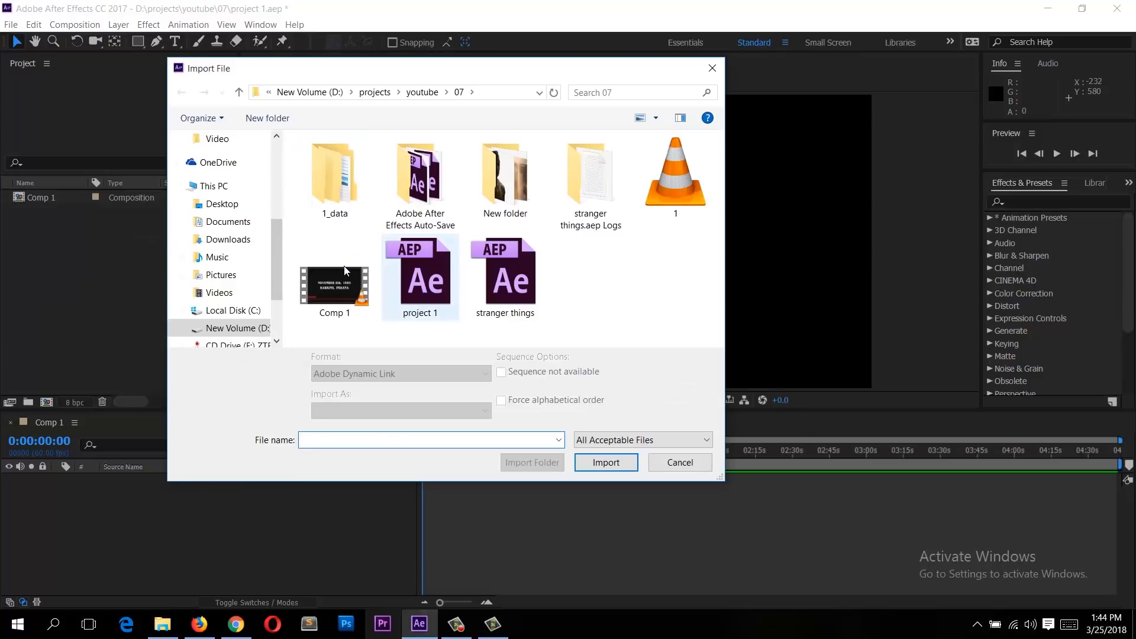
pyautogui.click(228, 222)
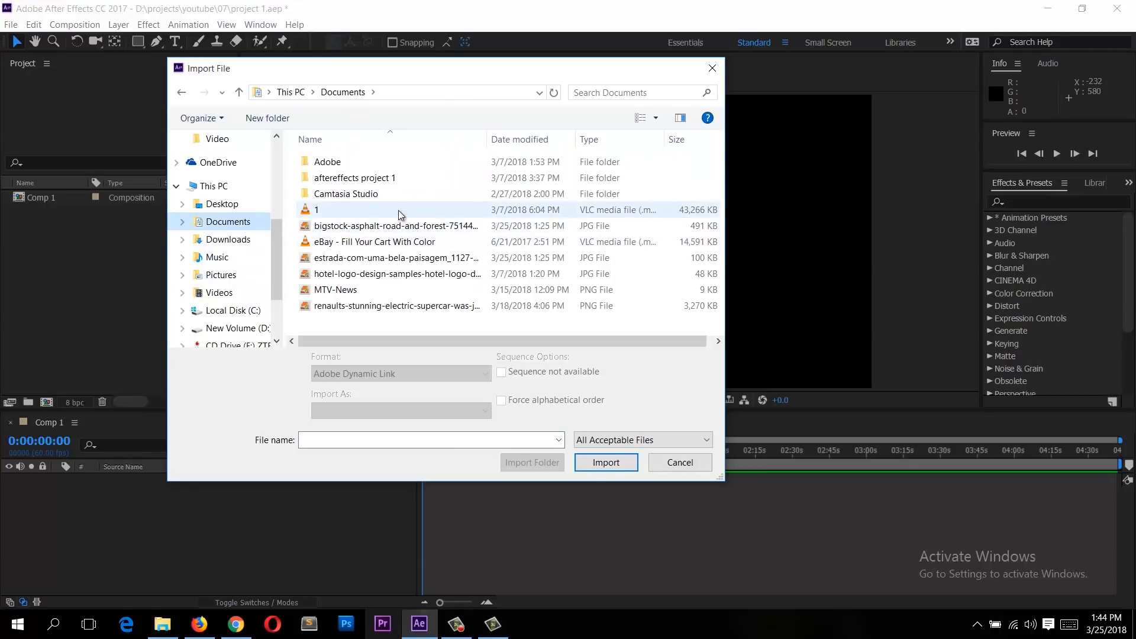
pyautogui.click(394, 241)
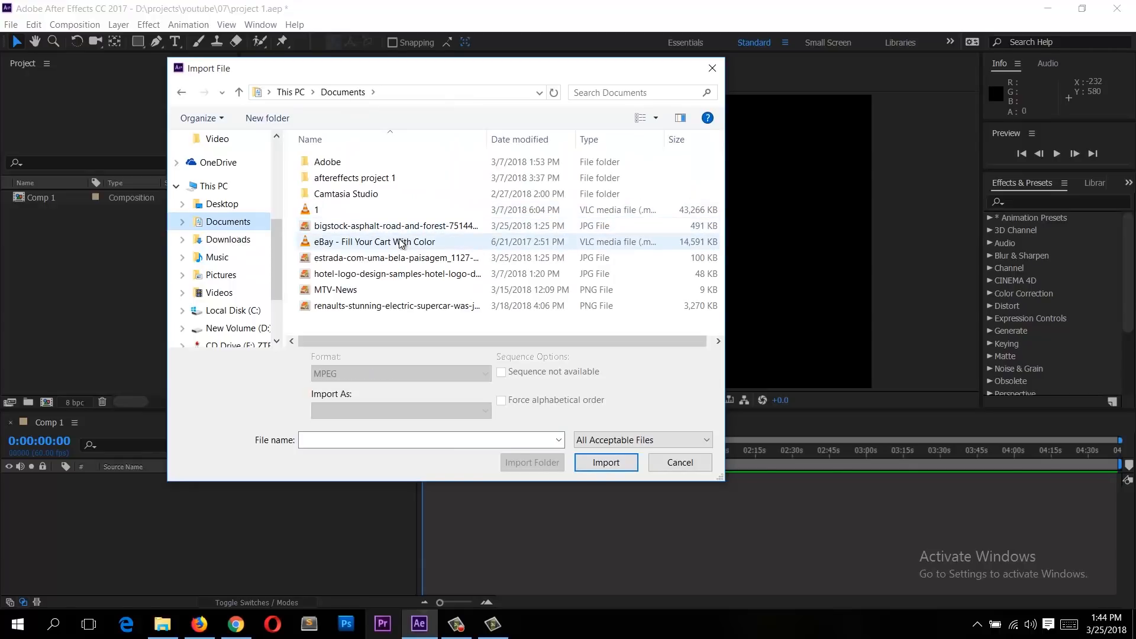
pyautogui.click(594, 464)
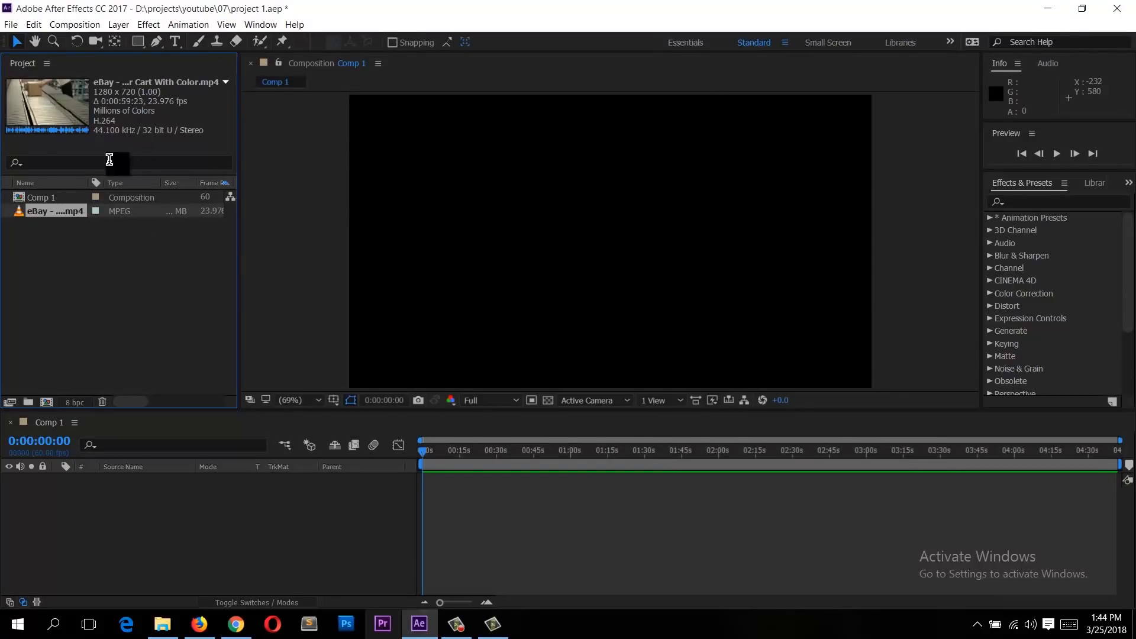
# Step: Compare the properties of Comp 1 and the eBay video footage in the project panel
pyautogui.click(51, 197)
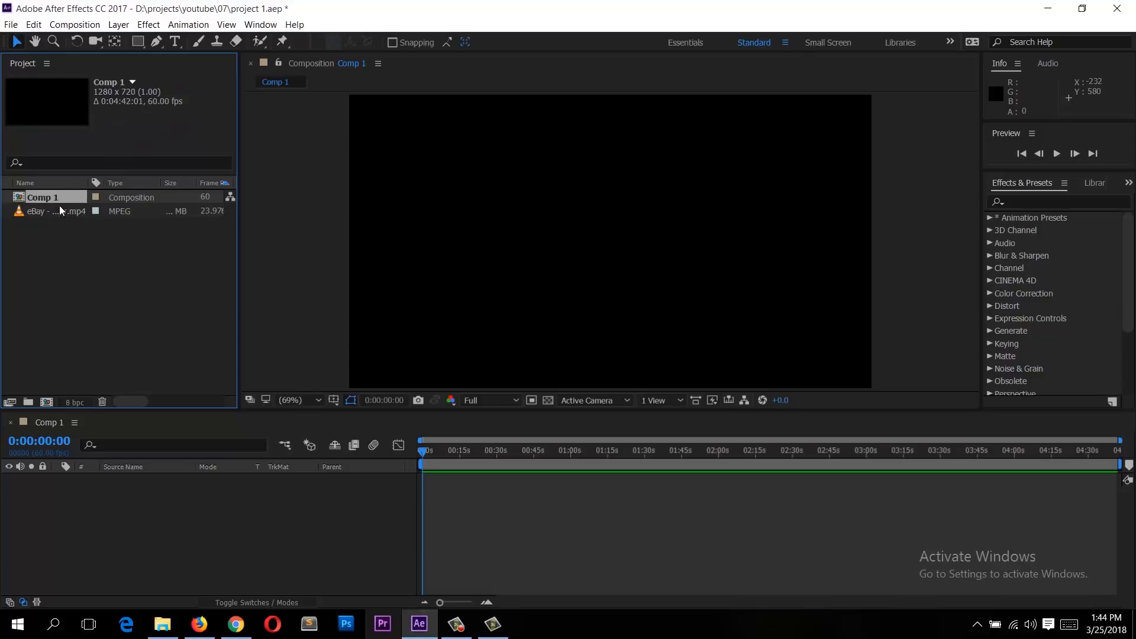
pyautogui.click(59, 211)
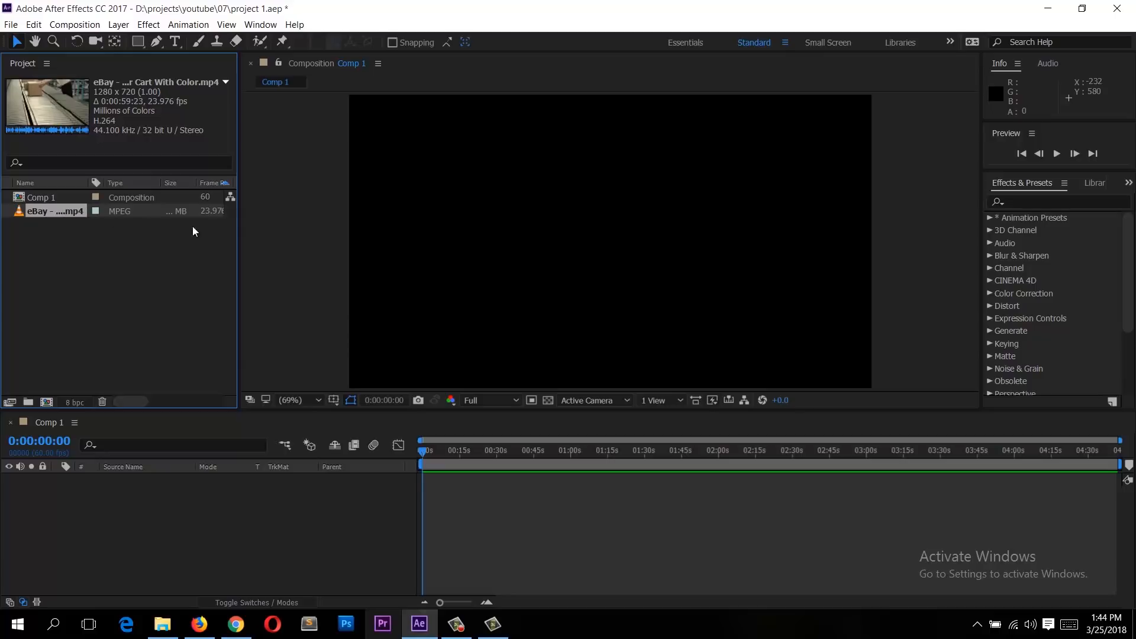
pyautogui.click(51, 199)
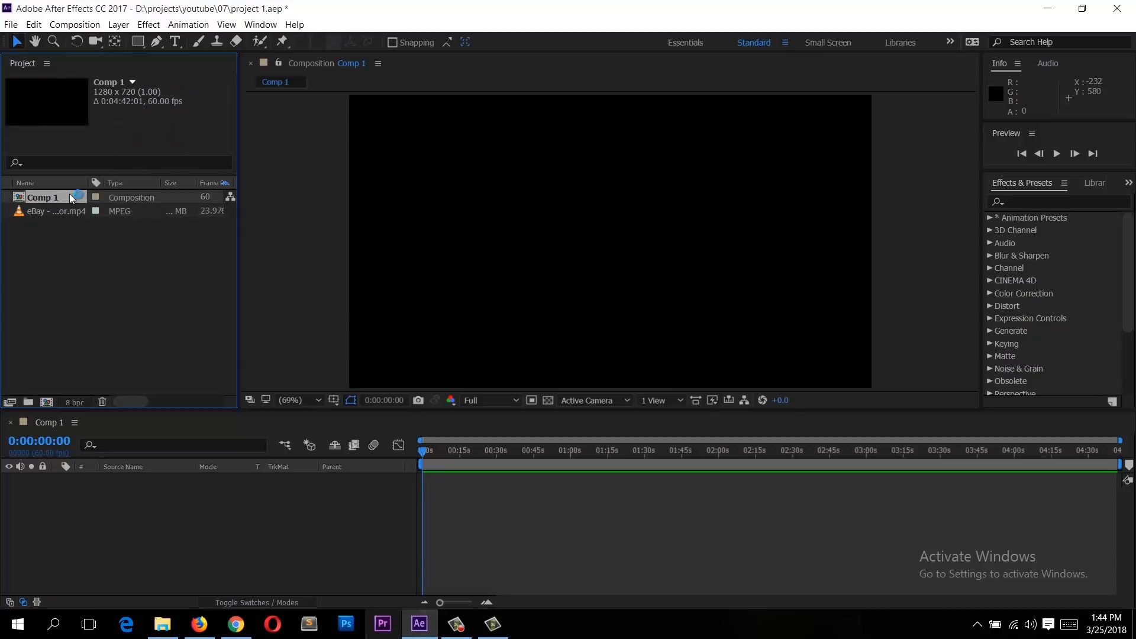
pyautogui.click(52, 213)
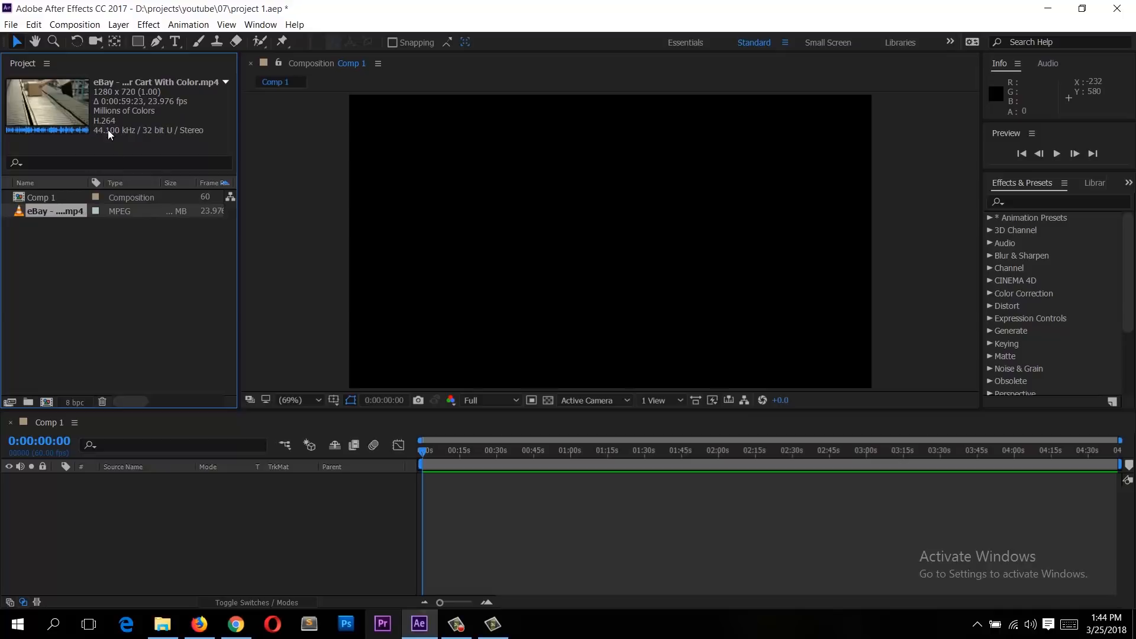
pyautogui.click(65, 203)
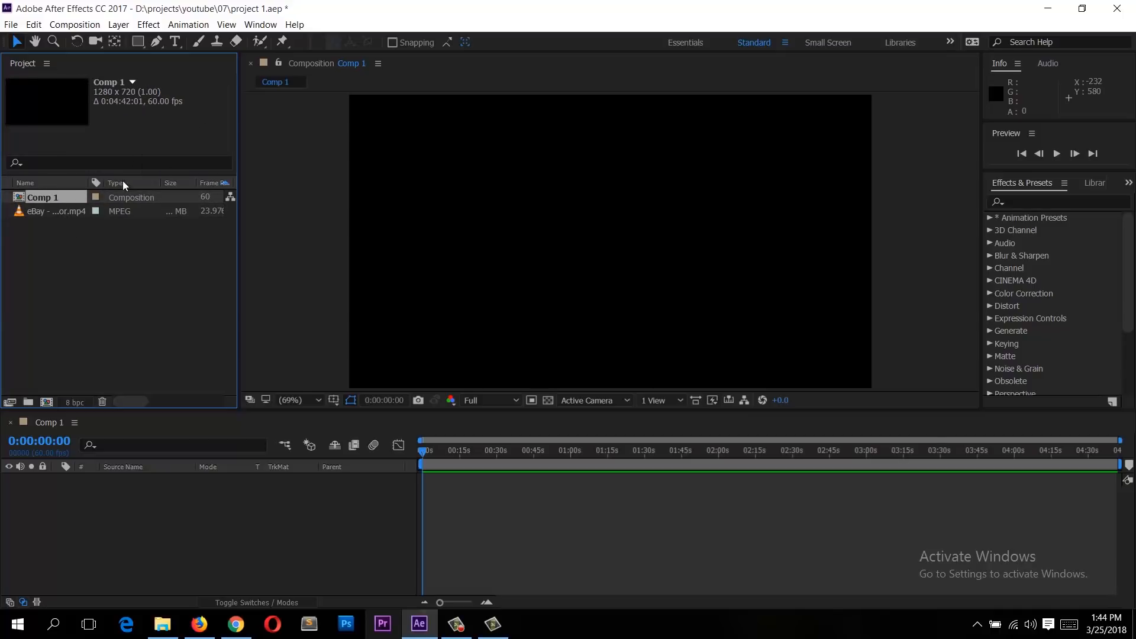
pyautogui.click(62, 214)
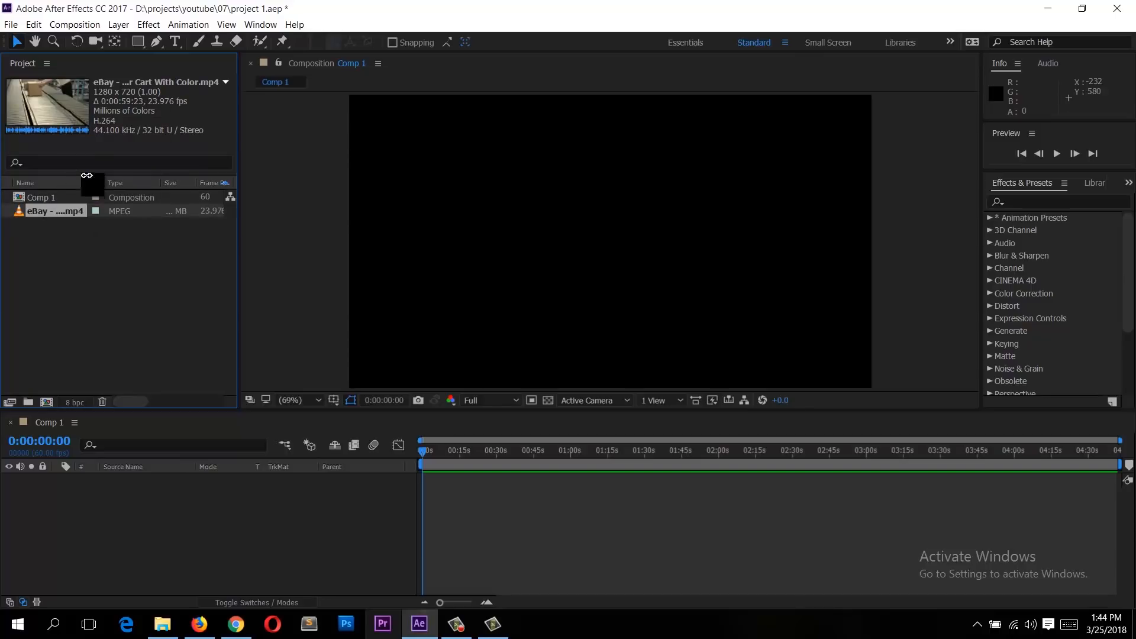
pyautogui.click(56, 198)
pyautogui.click(85, 211)
pyautogui.doubleClick(53, 197)
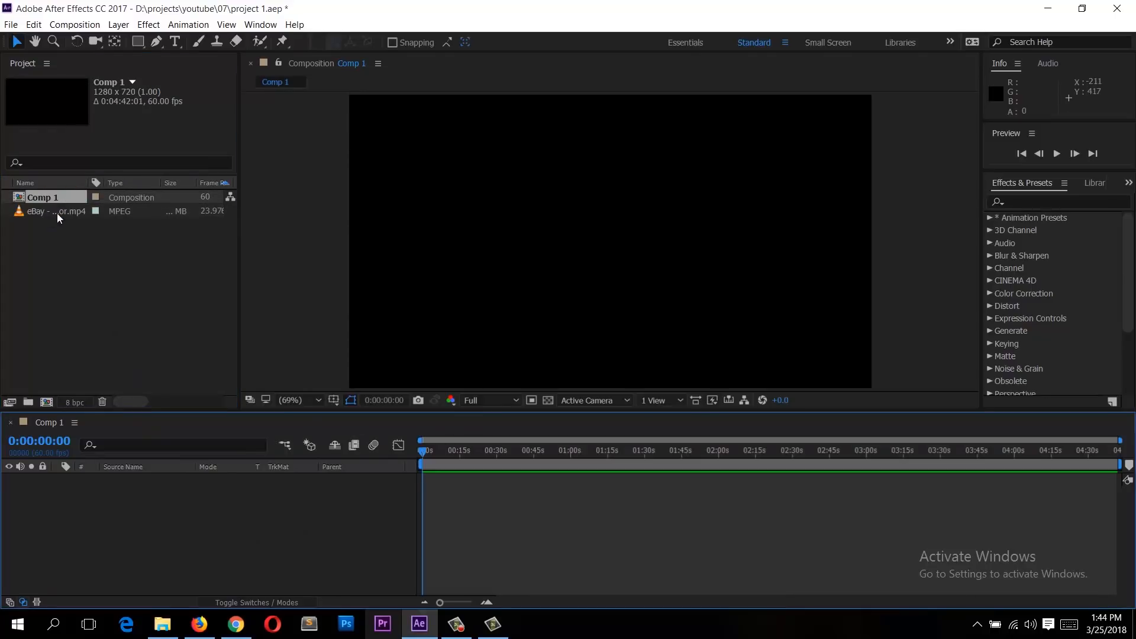
pyautogui.rightClick(144, 517)
pyautogui.click(203, 423)
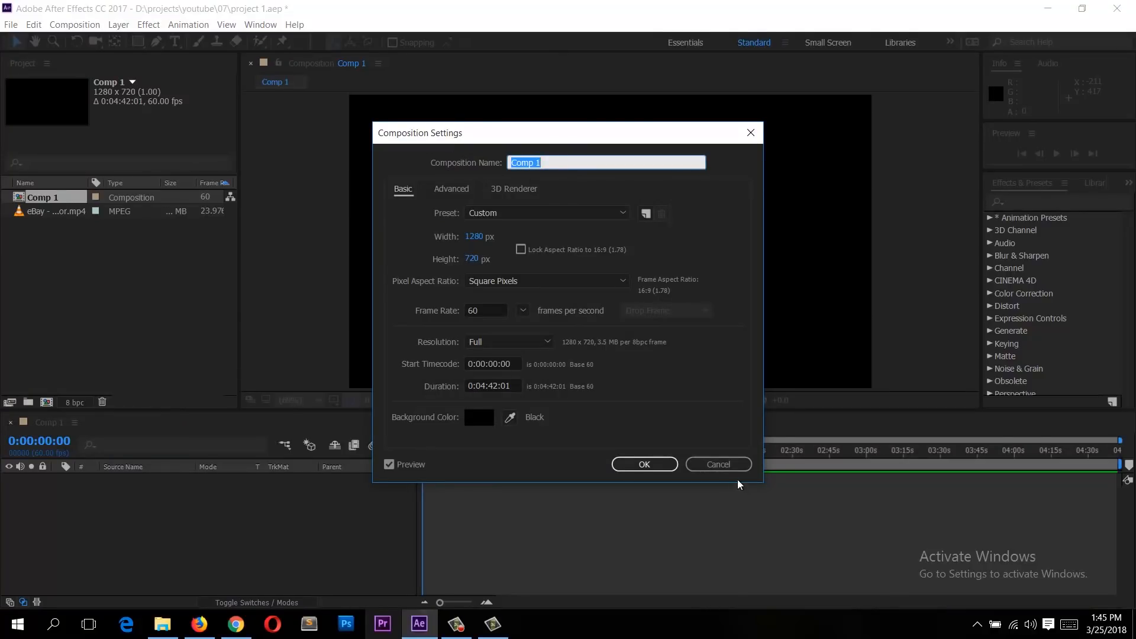
pyautogui.click(713, 467)
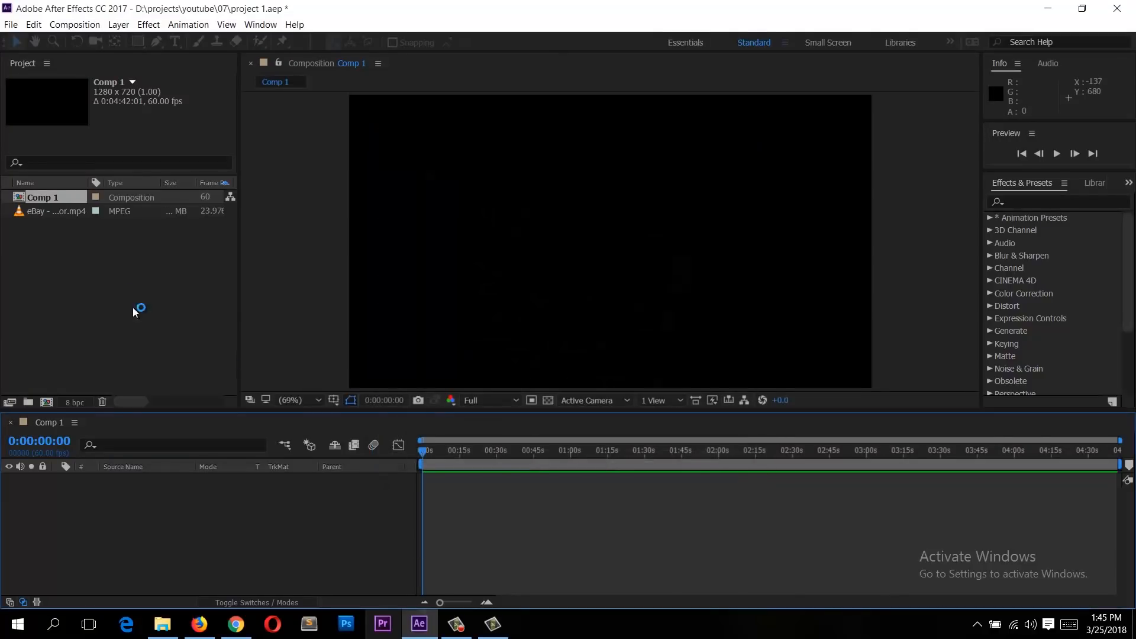
# Step: Set Comp 1's duration to 0:00:59:01 in its composition settings
pyautogui.click(37, 212)
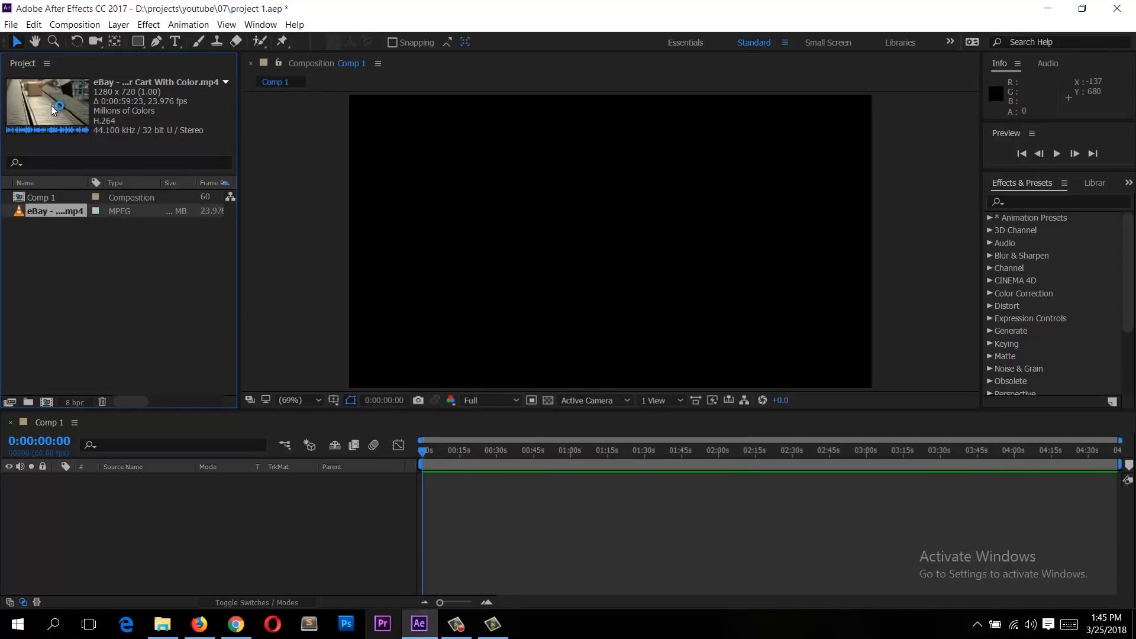
pyautogui.rightClick(126, 513)
pyautogui.click(237, 409)
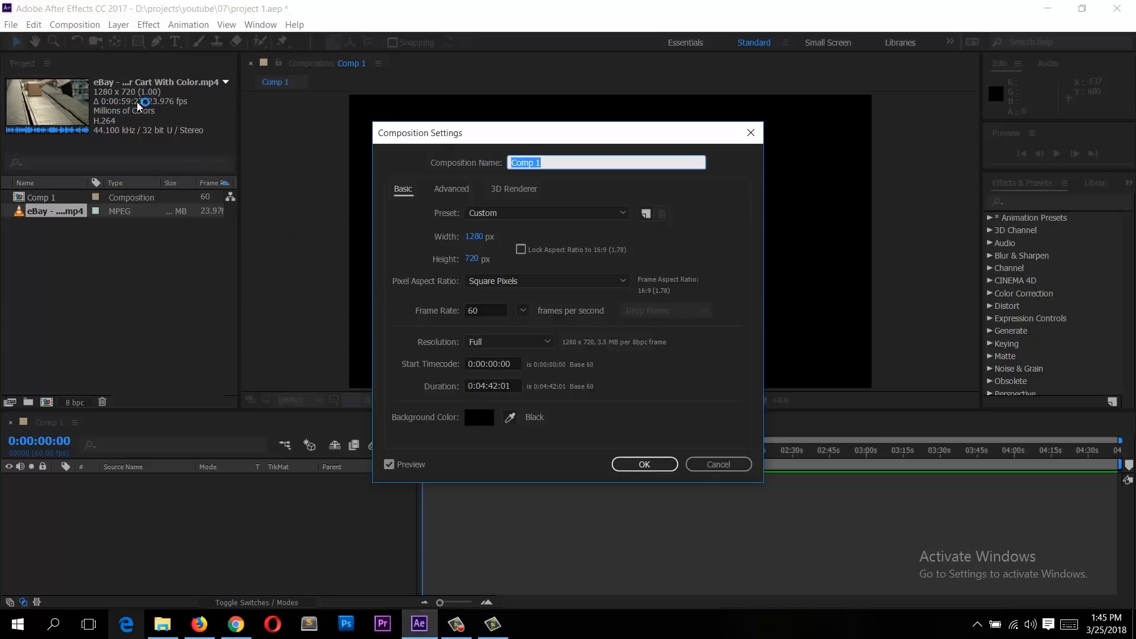
pyautogui.click(484, 383)
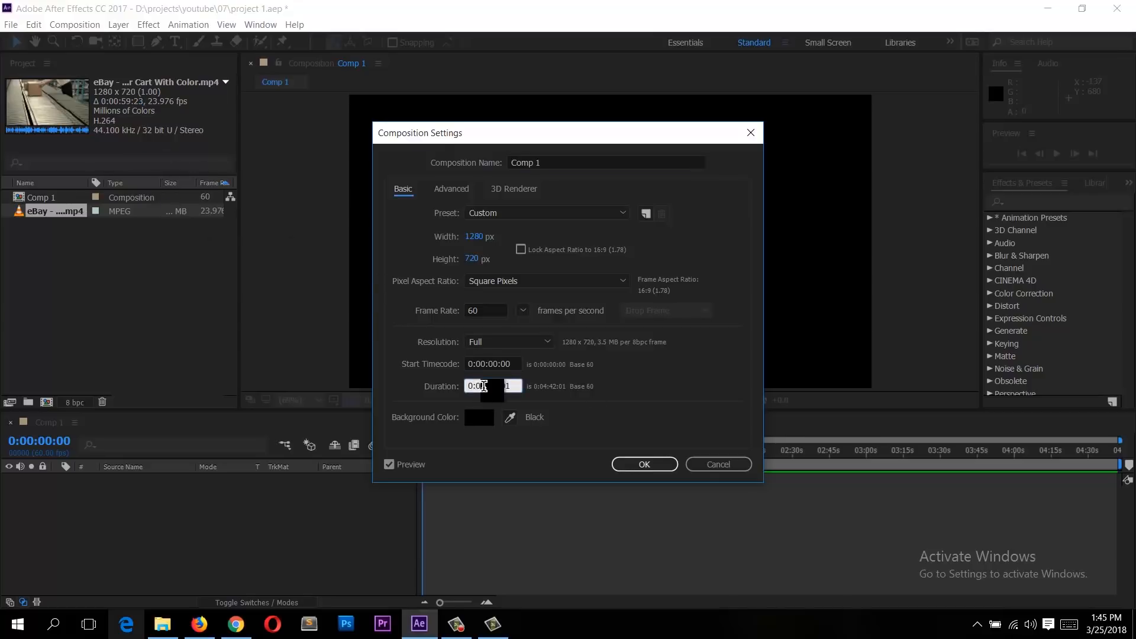
pyautogui.press('BackSpace')
pyautogui.click(692, 371)
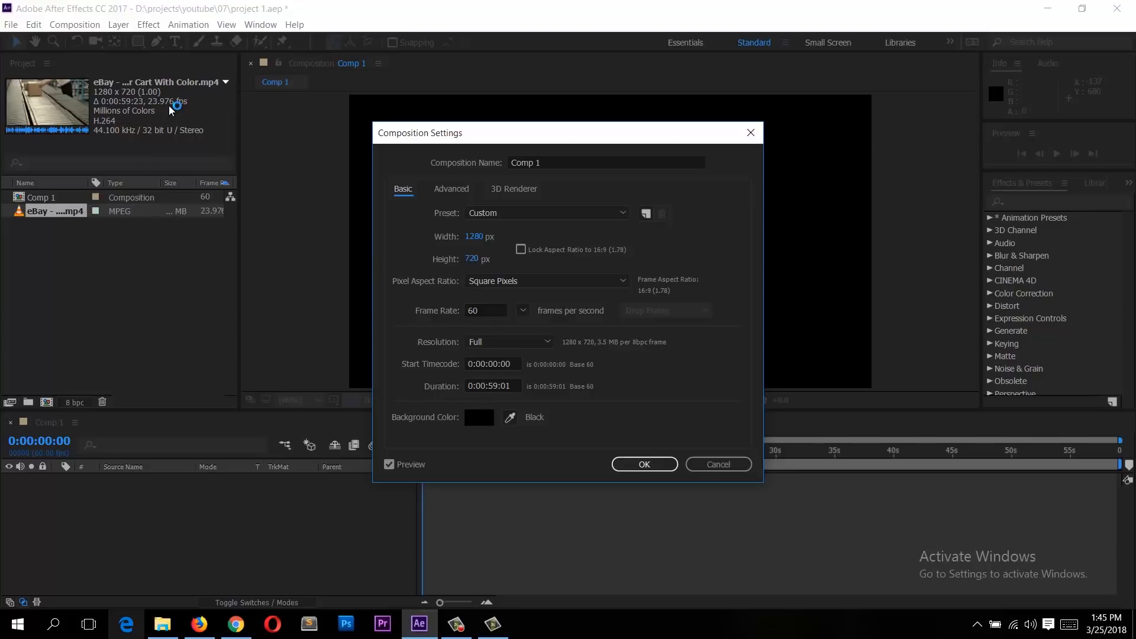
# Step: Set the composition frame rate to 23.976 frames per second and apply the settings
pyautogui.click(518, 341)
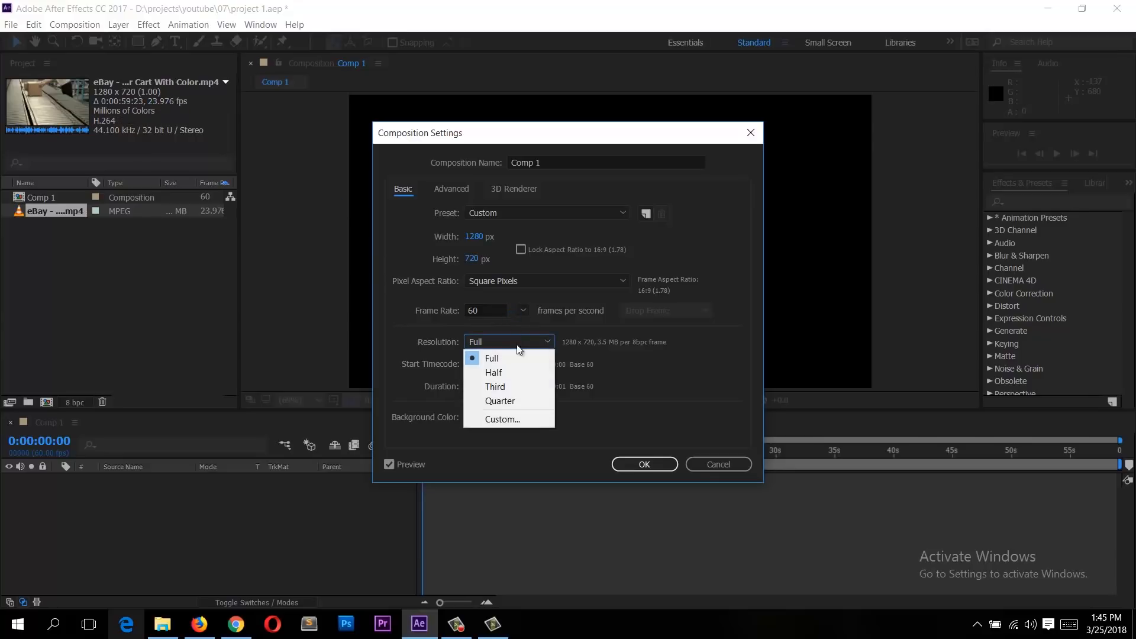
pyautogui.click(523, 310)
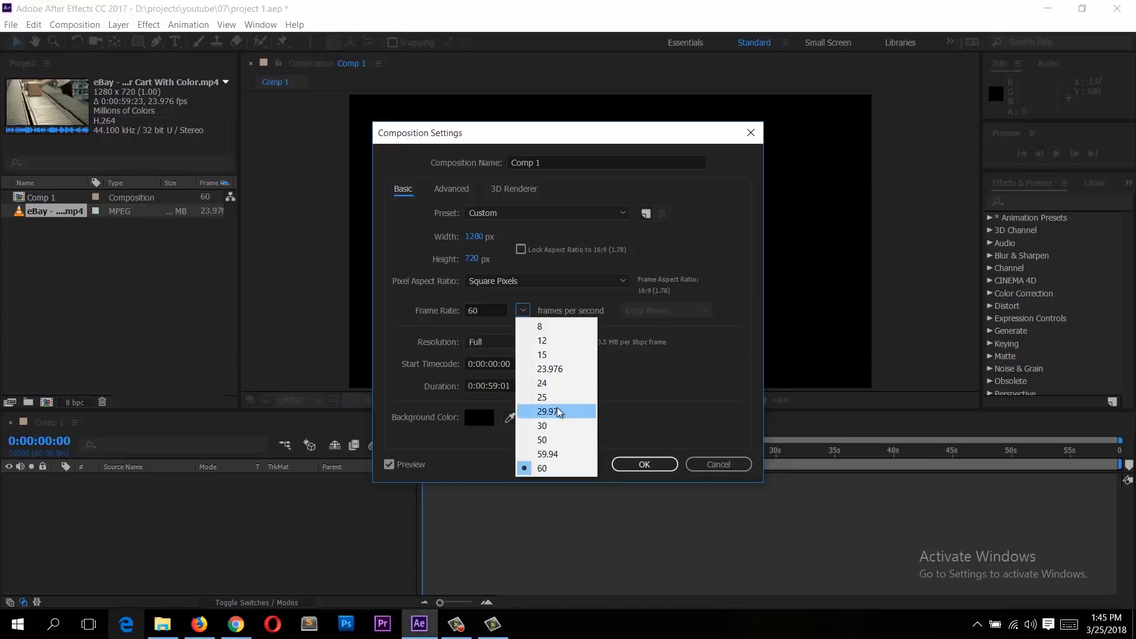
pyautogui.click(559, 372)
pyautogui.click(645, 465)
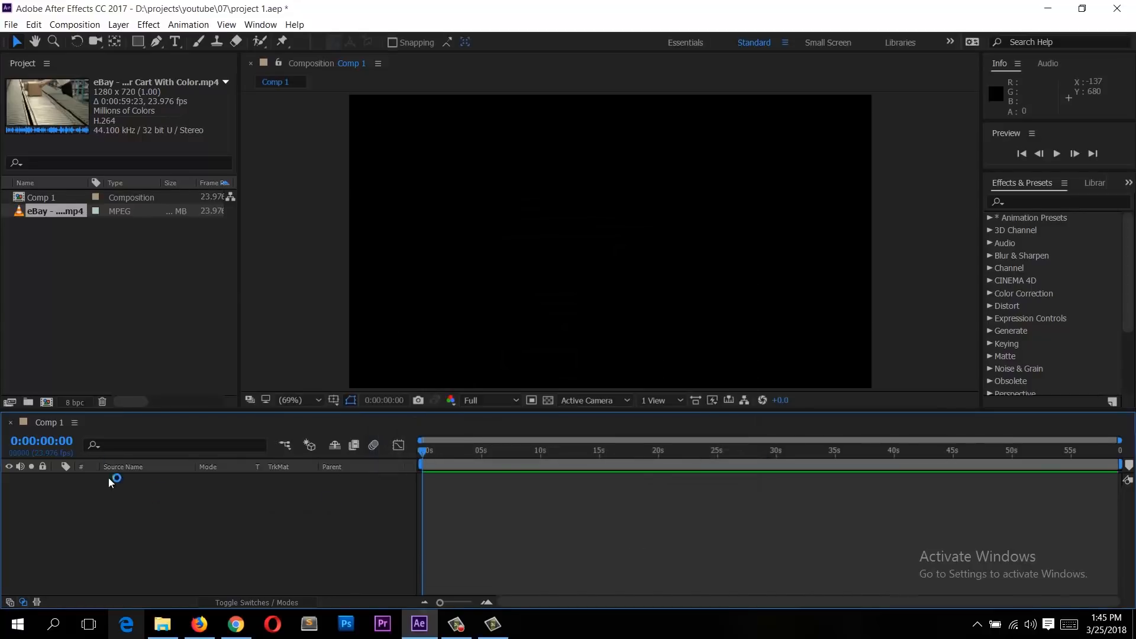
# Step: Compare the updated Comp 1 properties with the video footage in the project panel
pyautogui.click(40, 199)
pyautogui.click(47, 213)
pyautogui.click(49, 199)
pyautogui.click(50, 213)
pyautogui.click(52, 201)
pyautogui.click(54, 210)
pyautogui.click(54, 201)
pyautogui.click(54, 211)
pyautogui.click(48, 200)
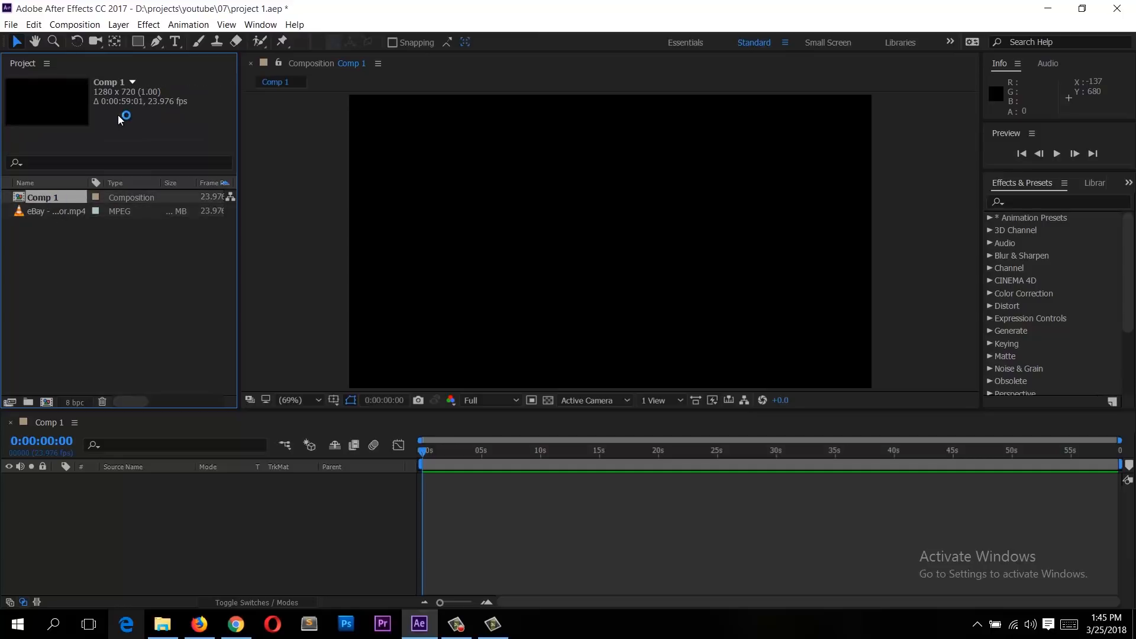
pyautogui.click(66, 210)
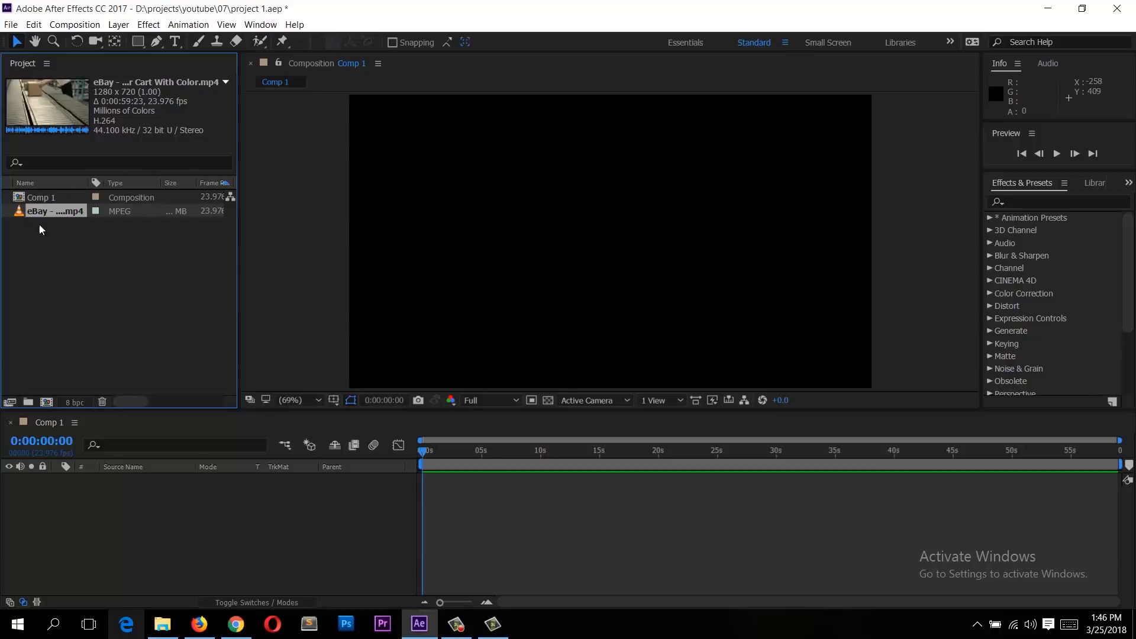
# Step: Create a new composition from the eBay - Fill Your Cart With Color video footage
pyautogui.moveTo(44, 213); pyautogui.dragTo(68, 316)
pyautogui.moveTo(48, 393); pyautogui.dragTo(48, 393)
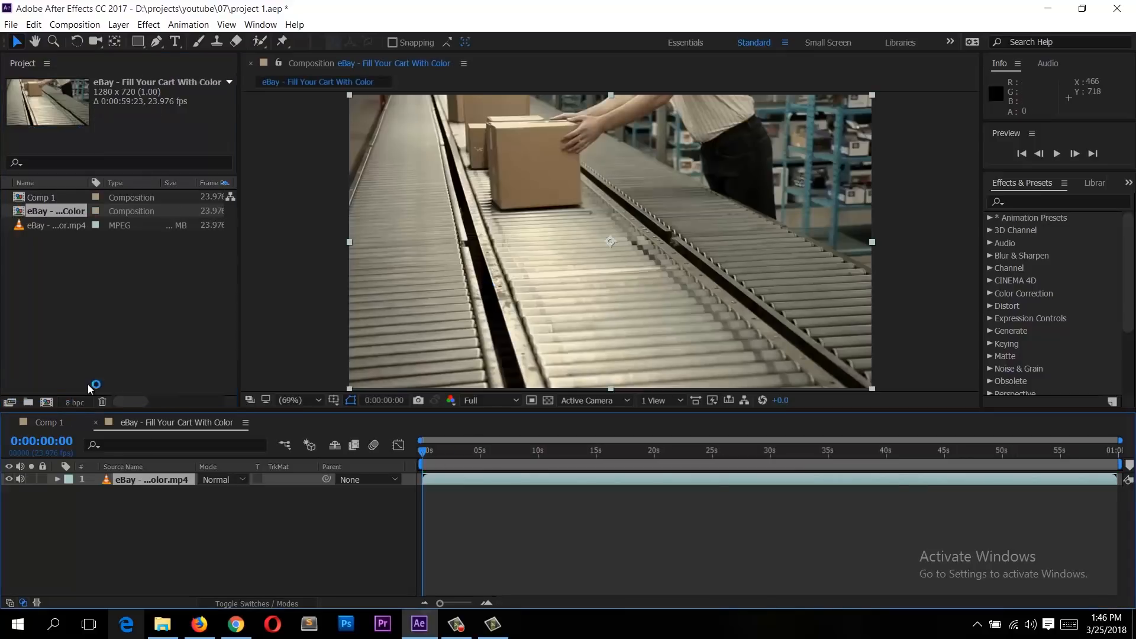
# Step: Compare the new composition and the footage properties in the project panel
pyautogui.click(52, 225)
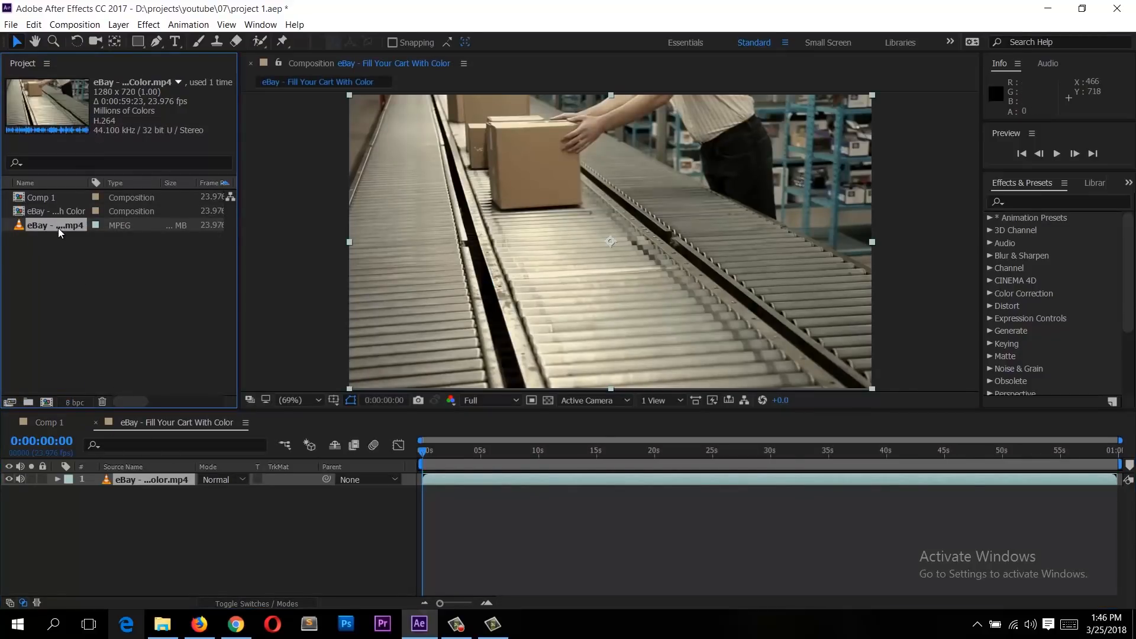
pyautogui.click(60, 212)
pyautogui.click(60, 225)
pyautogui.click(60, 212)
pyautogui.click(62, 228)
pyautogui.click(63, 216)
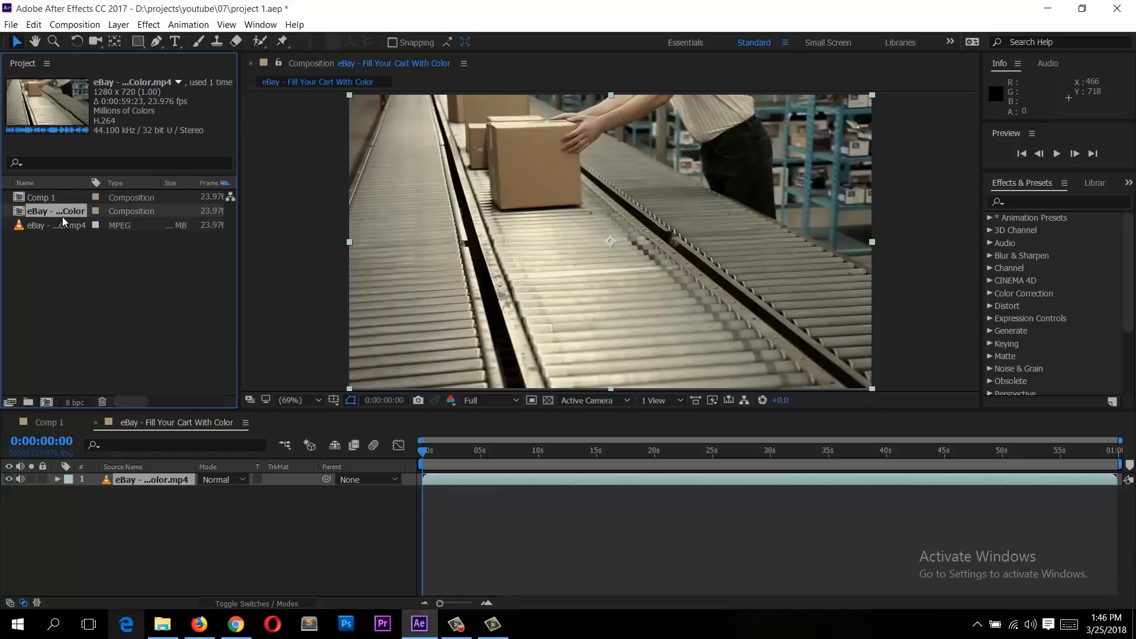
# Step: Delete Comp 1 from the project
pyautogui.click(54, 225)
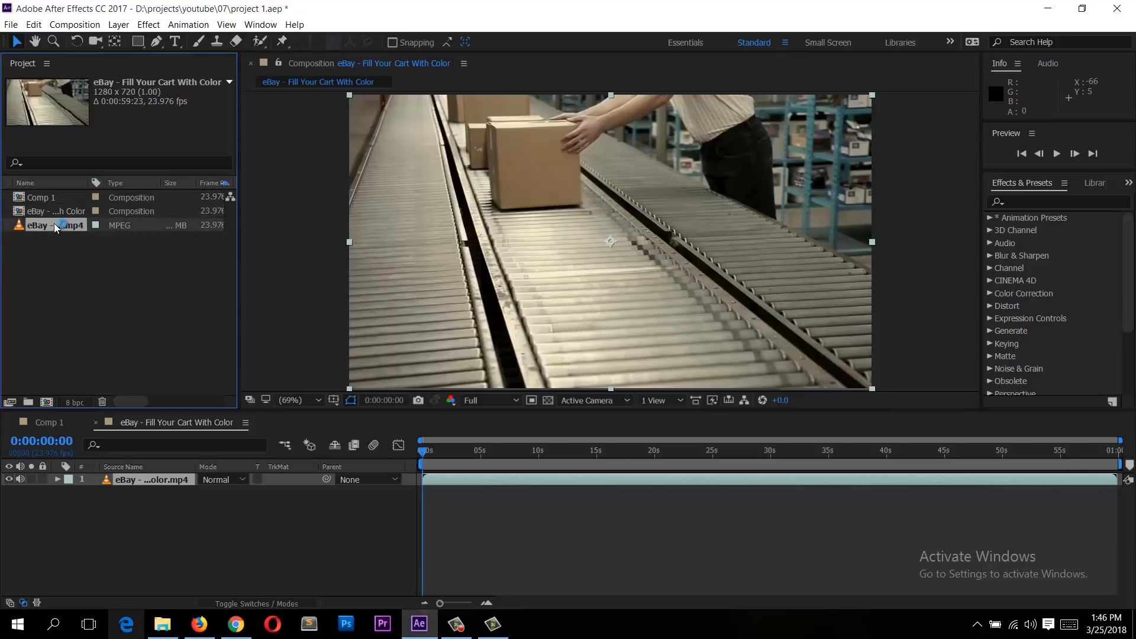
pyautogui.click(55, 211)
pyautogui.click(55, 199)
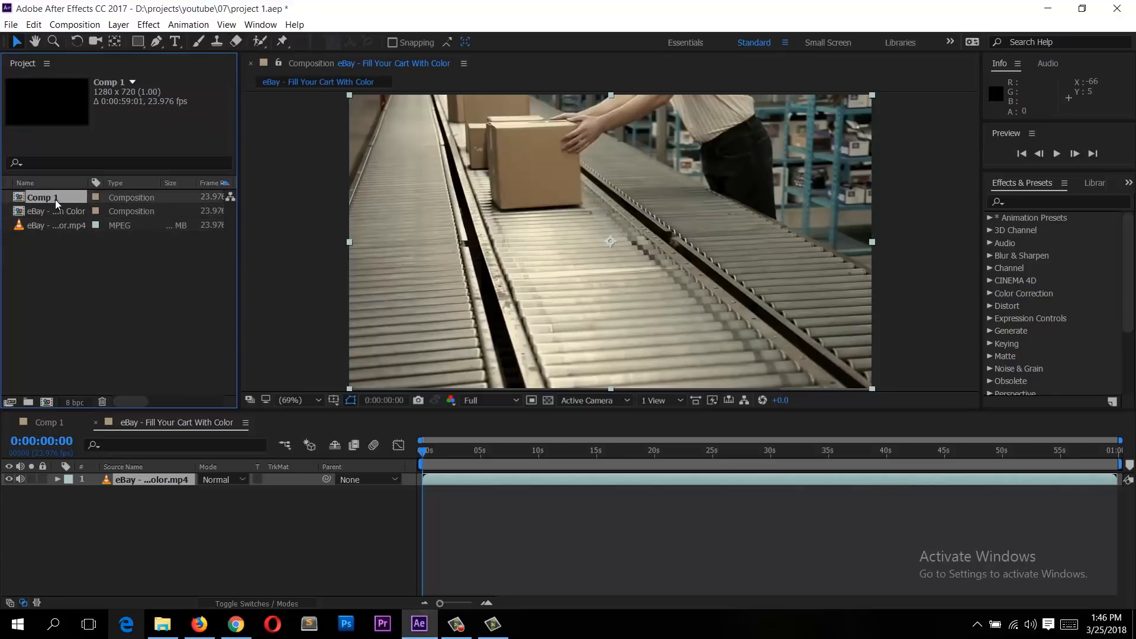
pyautogui.press('Delete')
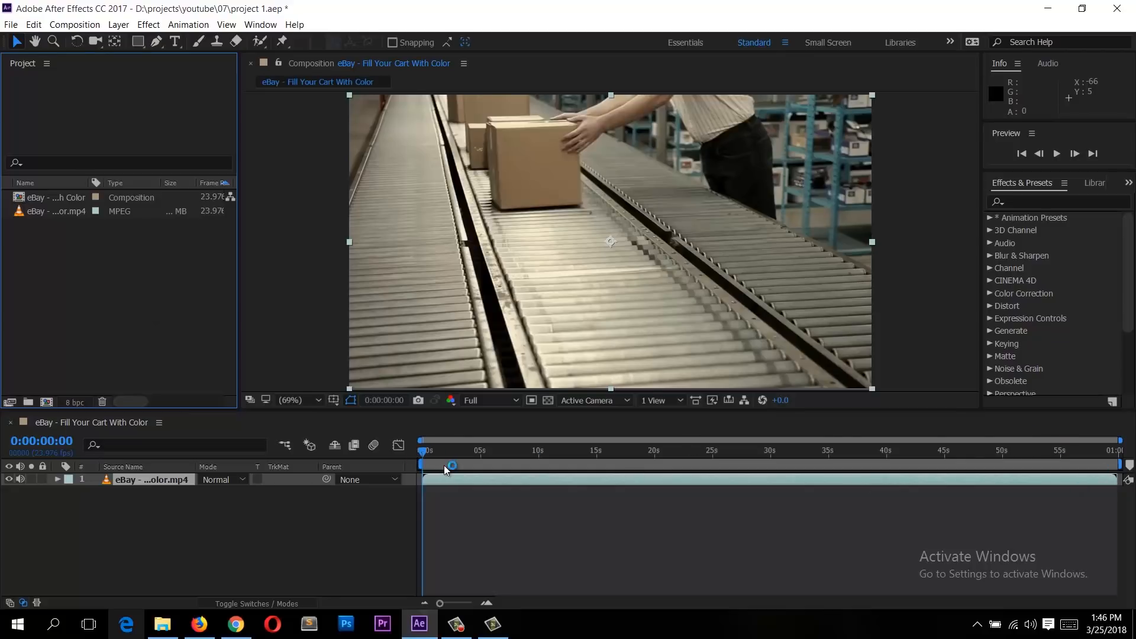
# Step: Set the timeline work area to span roughly 3.5 to 14 seconds
pyautogui.moveTo(1119, 452); pyautogui.dragTo(407, 480)
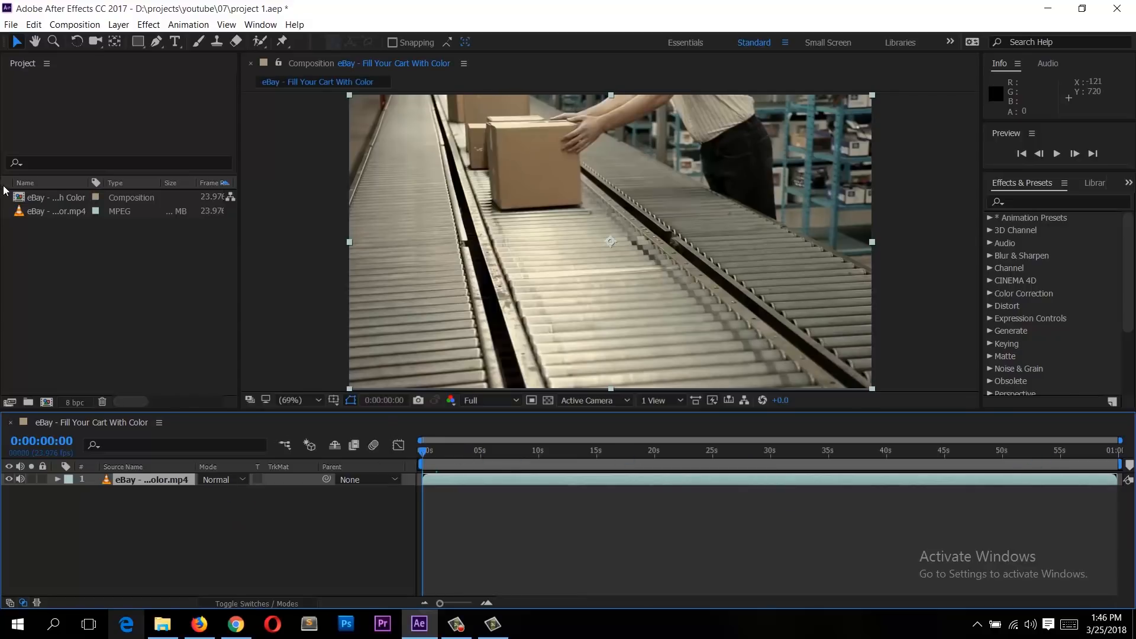
pyautogui.click(66, 212)
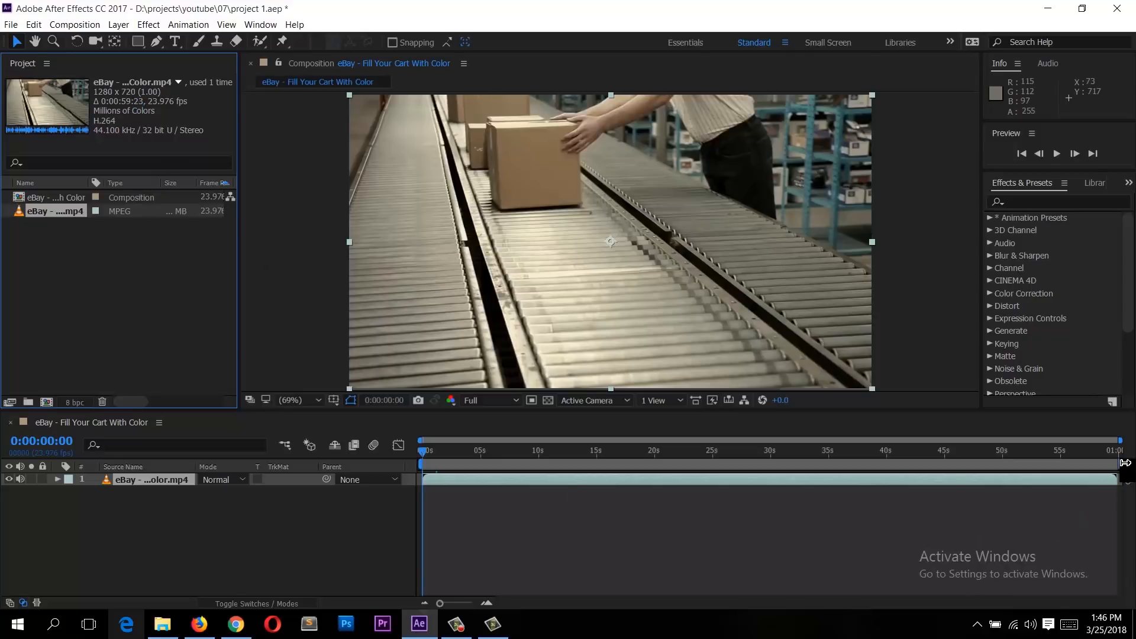
pyautogui.moveTo(1111, 464); pyautogui.dragTo(1131, 439)
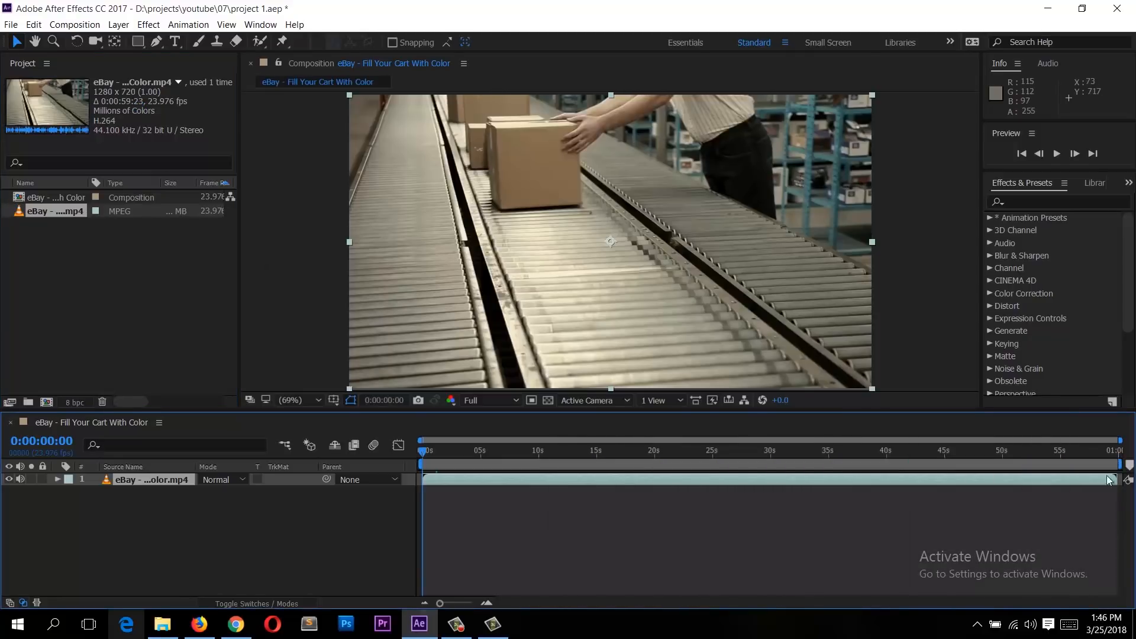
pyautogui.click(426, 458)
pyautogui.moveTo(420, 466); pyautogui.dragTo(645, 478)
pyautogui.moveTo(1116, 466); pyautogui.dragTo(829, 465)
pyautogui.moveTo(693, 463); pyautogui.dragTo(487, 458)
pyautogui.moveTo(657, 467); pyautogui.dragTo(590, 467)
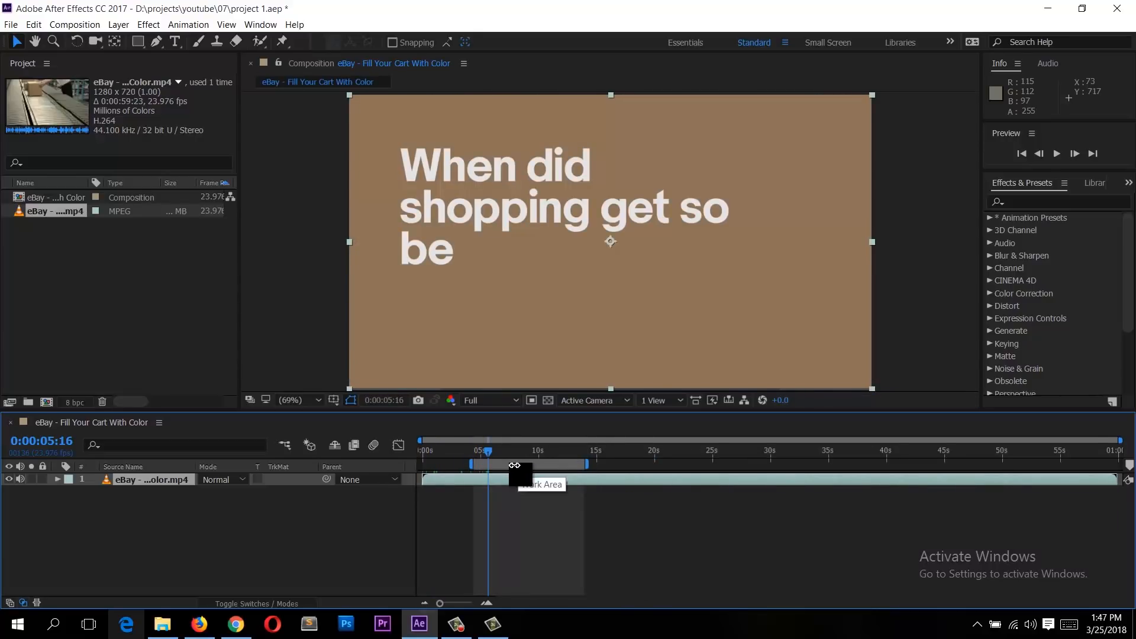
pyautogui.press('b')
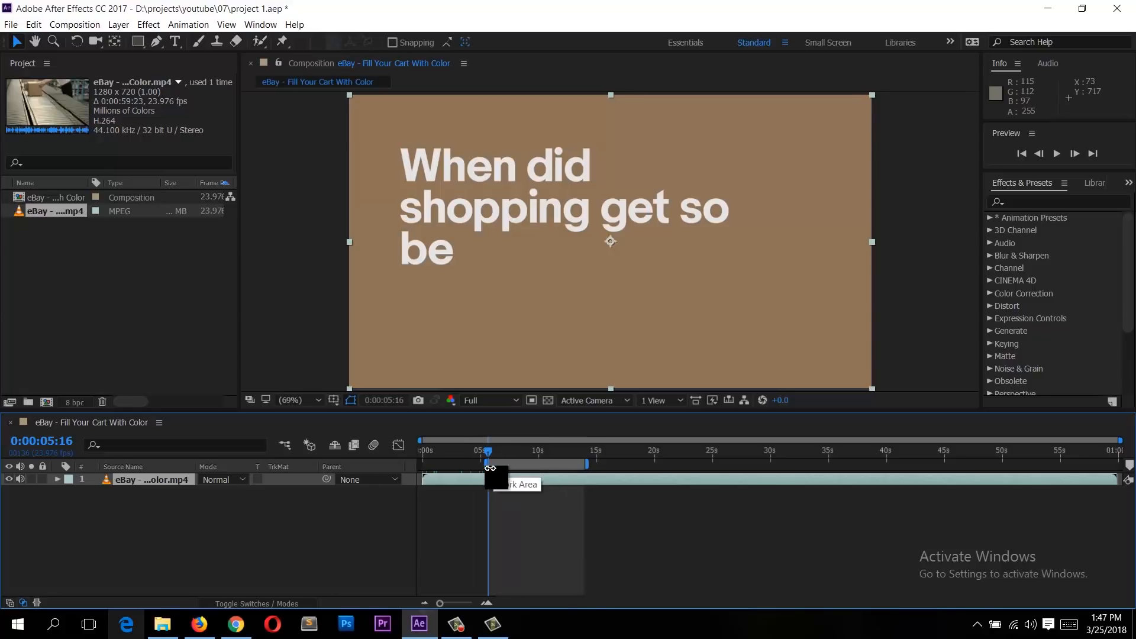
pyautogui.click(573, 451)
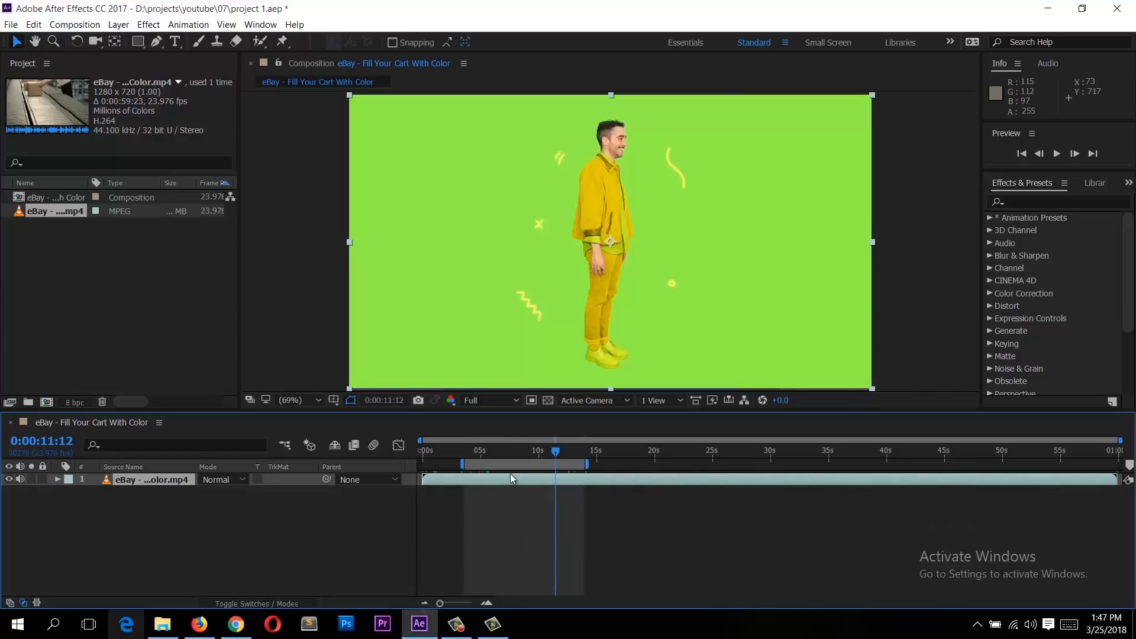
# Step: Trim the composition to the work area and return the playhead to its start
pyautogui.rightClick(527, 465)
pyautogui.click(507, 463)
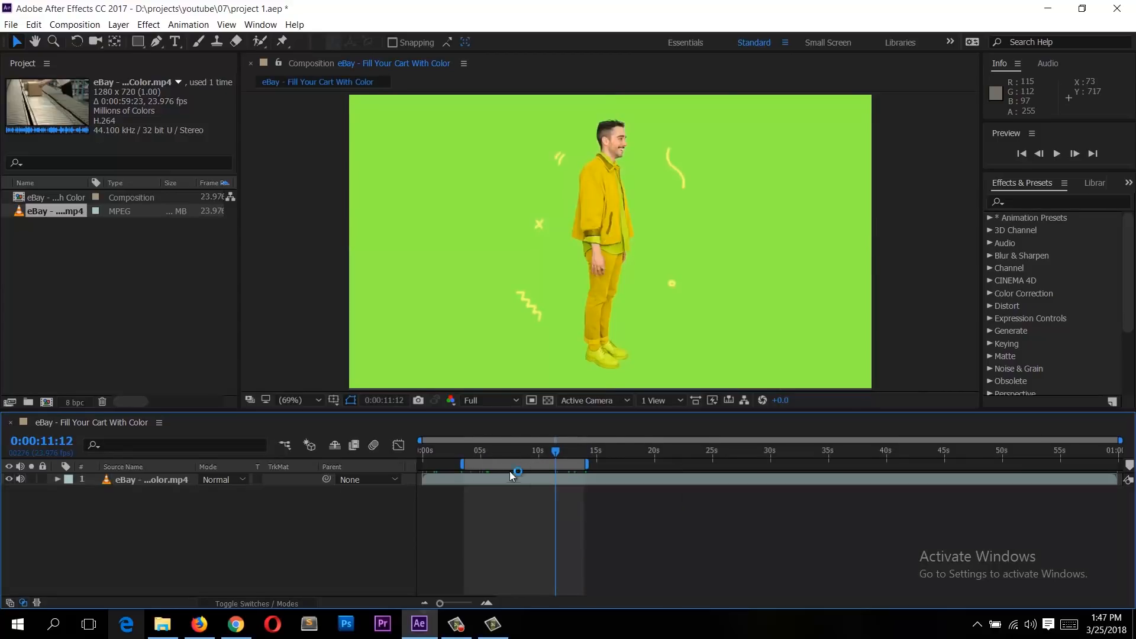
pyautogui.rightClick(507, 463)
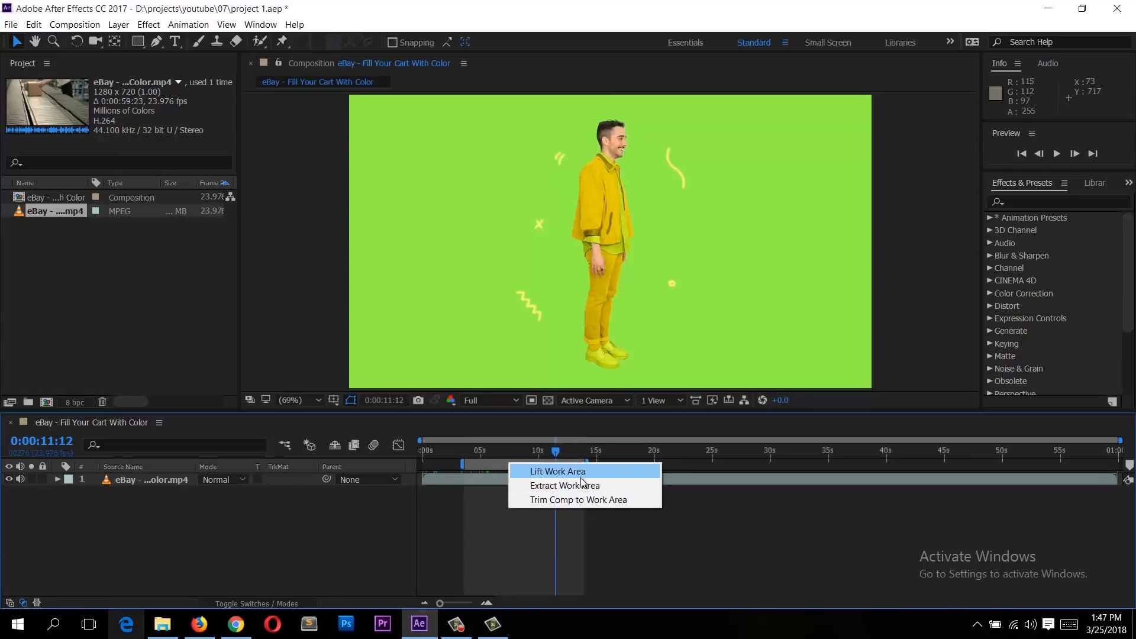
pyautogui.click(584, 499)
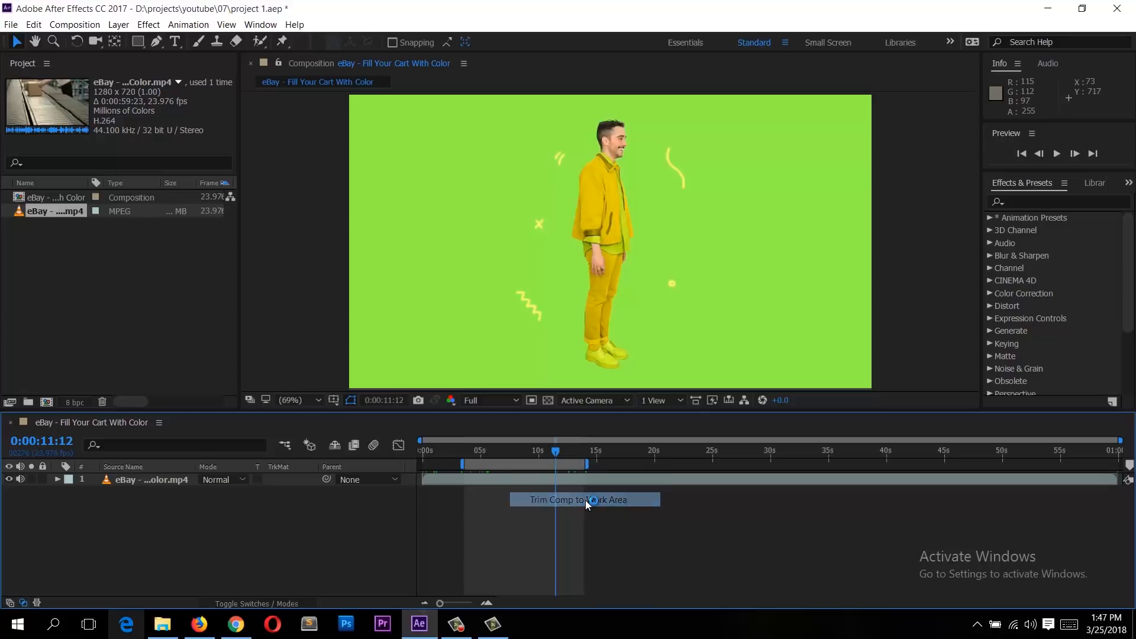
pyautogui.press('Home')
pyautogui.moveTo(518, 462); pyautogui.dragTo(422, 462)
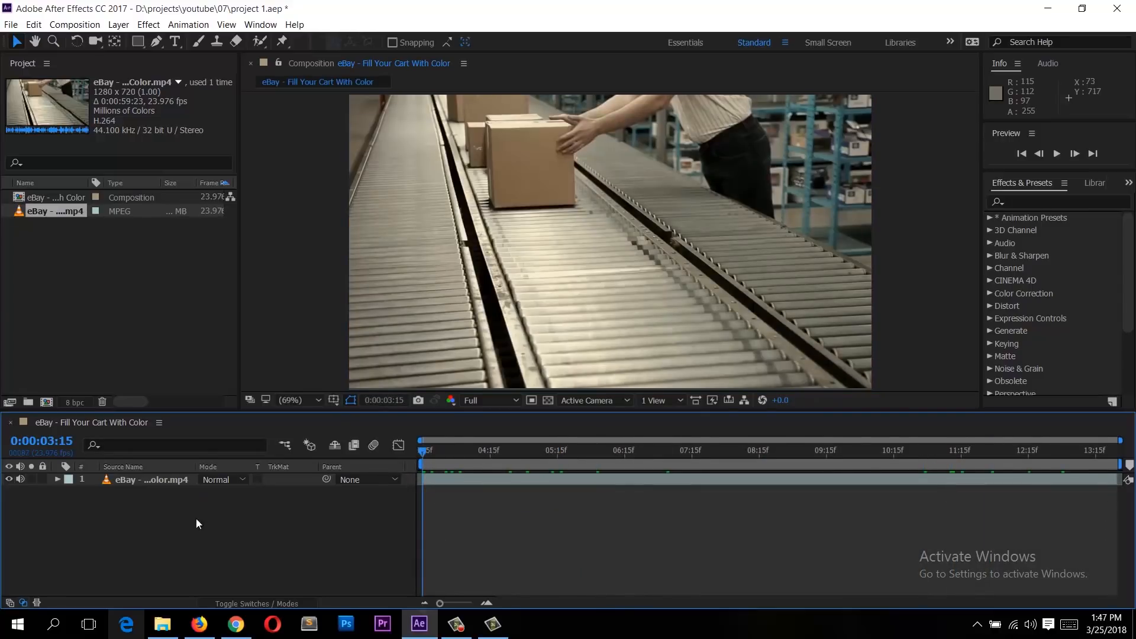
pyautogui.click(149, 483)
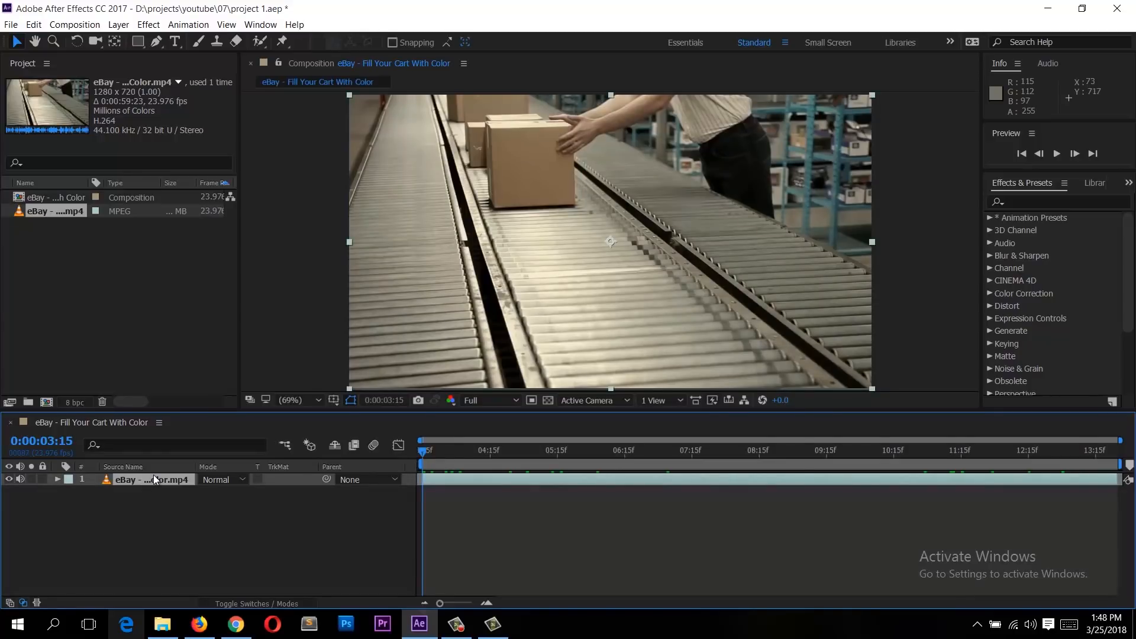
# Step: Delete the eBay footage layer from the composition
pyautogui.press('Delete')
# Step: Import the bigstock road, estrada, MTV-News and renault images from Documents into the project
pyautogui.rightClick(104, 302)
pyautogui.click(136, 266)
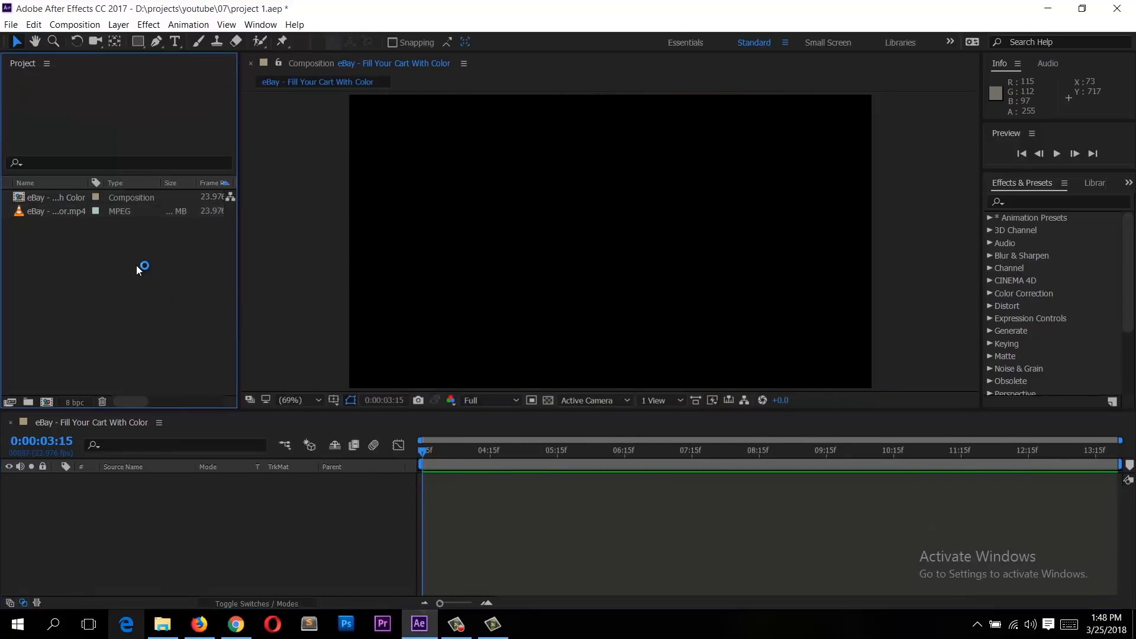
pyautogui.doubleClick(101, 261)
pyautogui.click(388, 228)
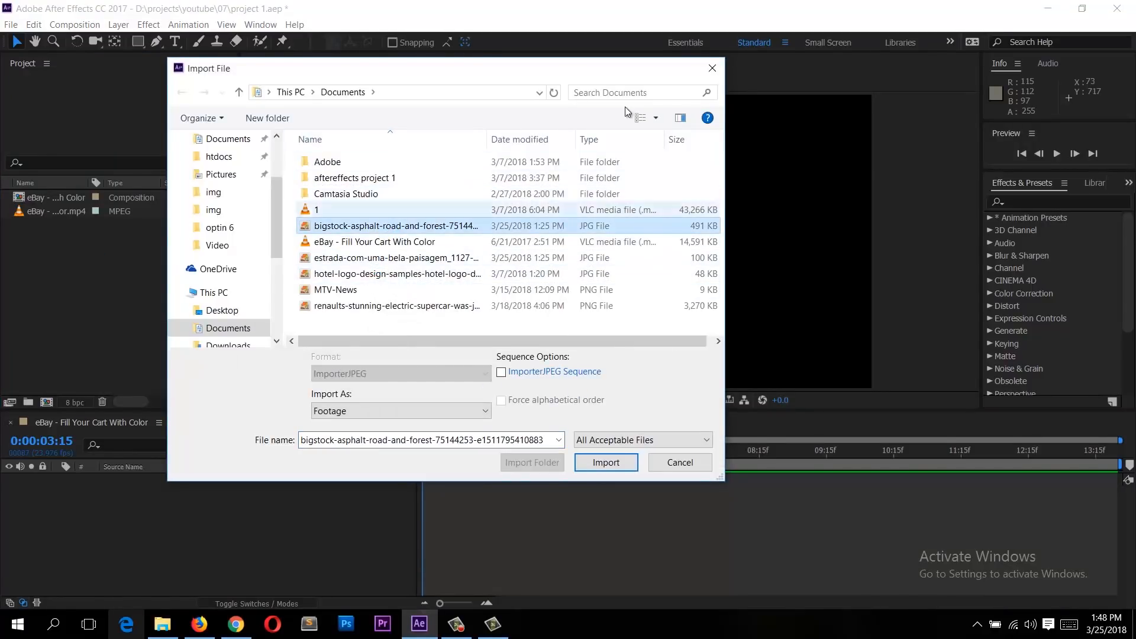
pyautogui.click(639, 123)
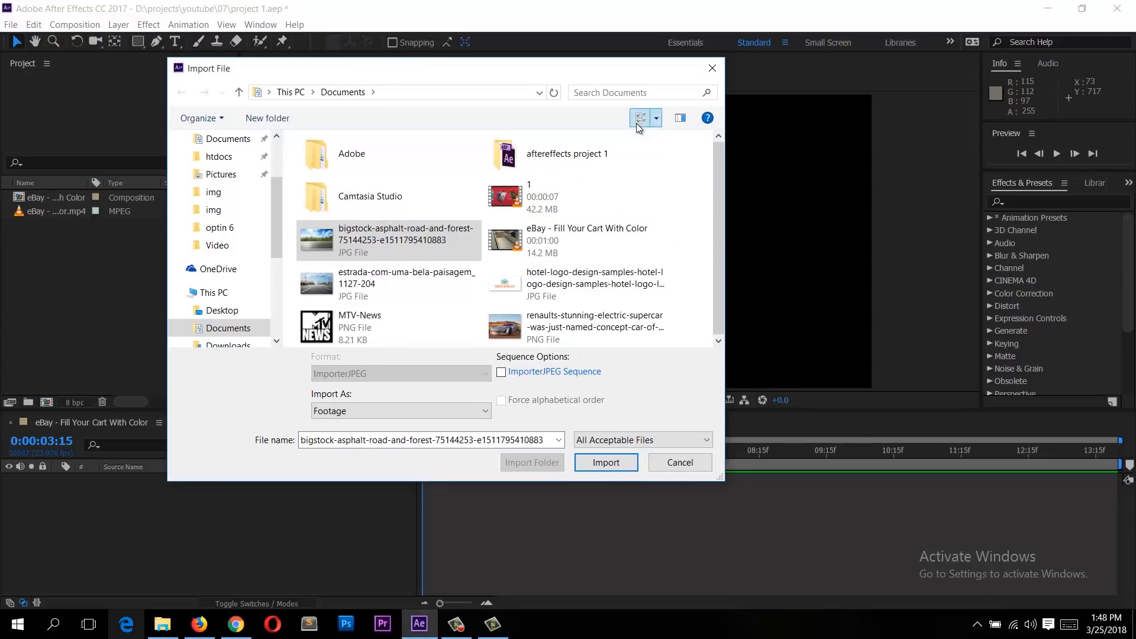
pyautogui.click(638, 123)
pyautogui.click(638, 123)
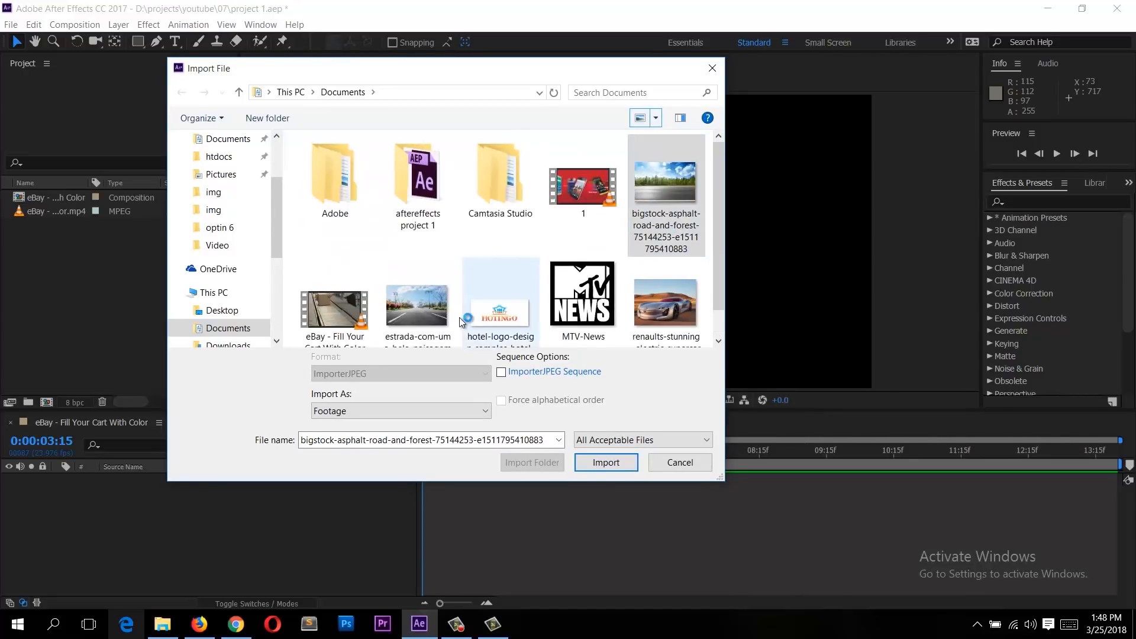
pyautogui.scroll(-1, 459, 317)
pyautogui.click(655, 293)
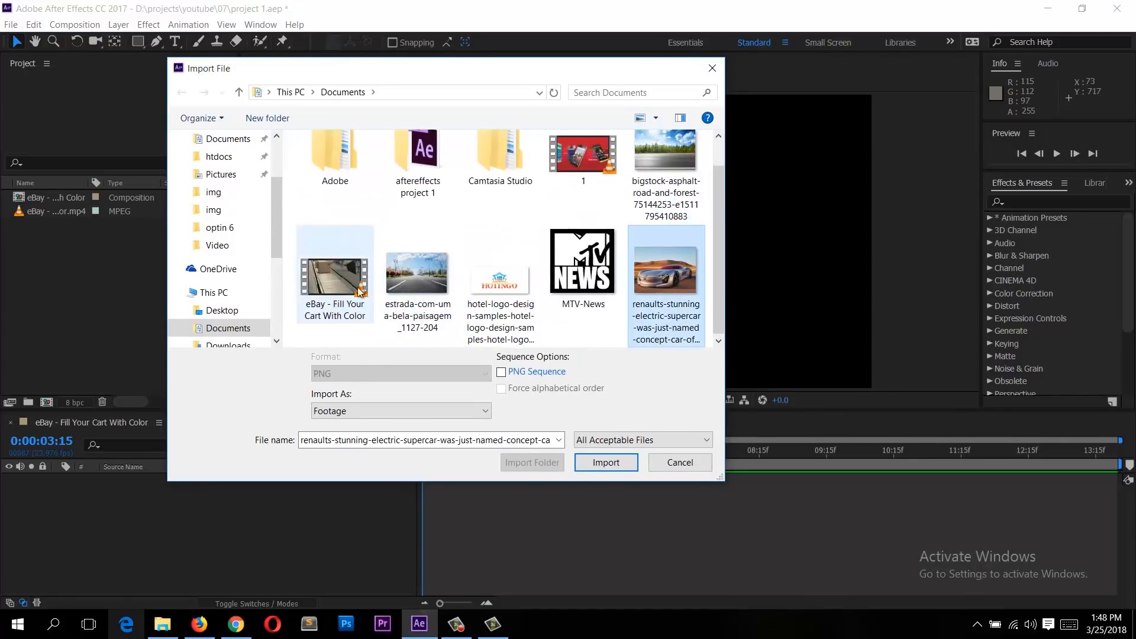
pyautogui.keyDown('ctrl'); pyautogui.click(416, 288); pyautogui.keyUp('ctrl')
pyautogui.keyDown('ctrl'); pyautogui.click(571, 281); pyautogui.keyUp('ctrl')
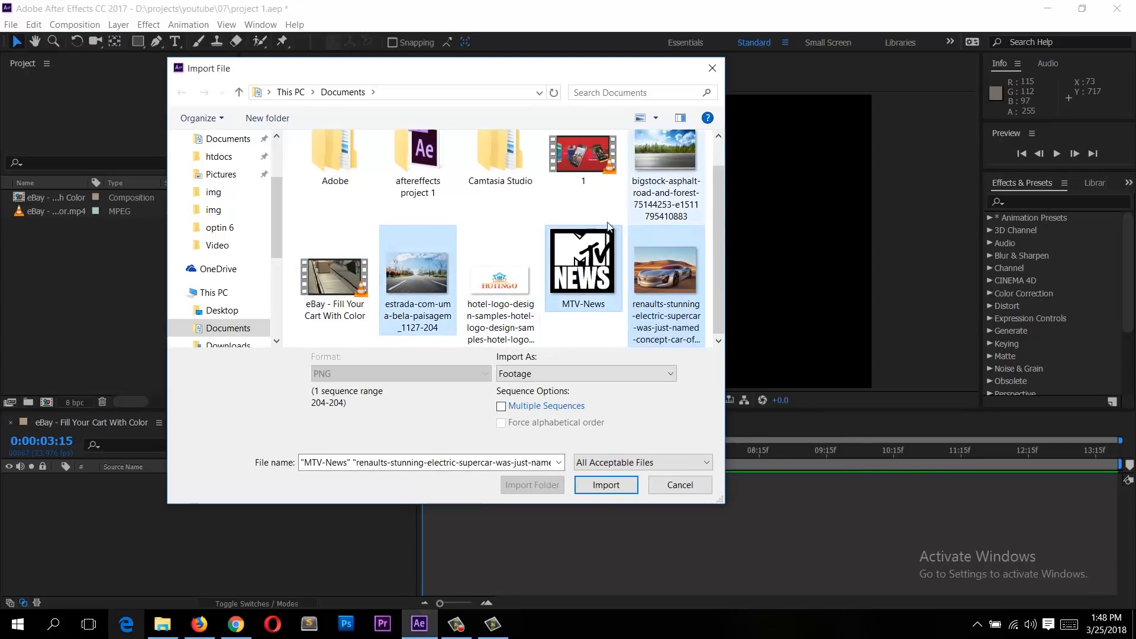
pyautogui.keyDown('ctrl'); pyautogui.click(664, 181); pyautogui.keyUp('ctrl')
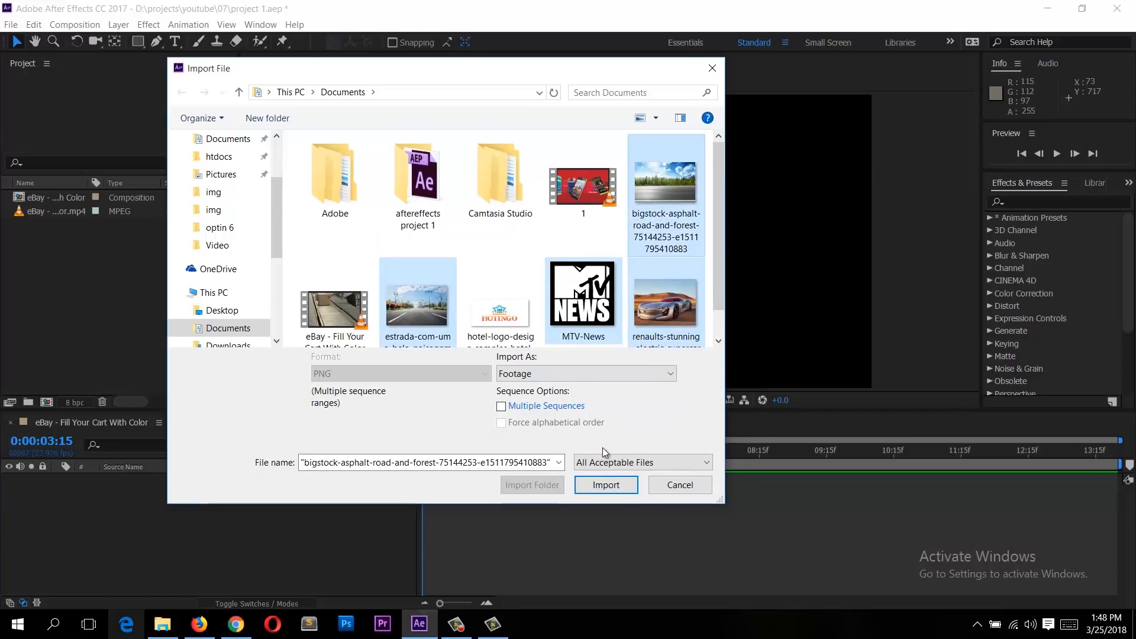
pyautogui.click(606, 485)
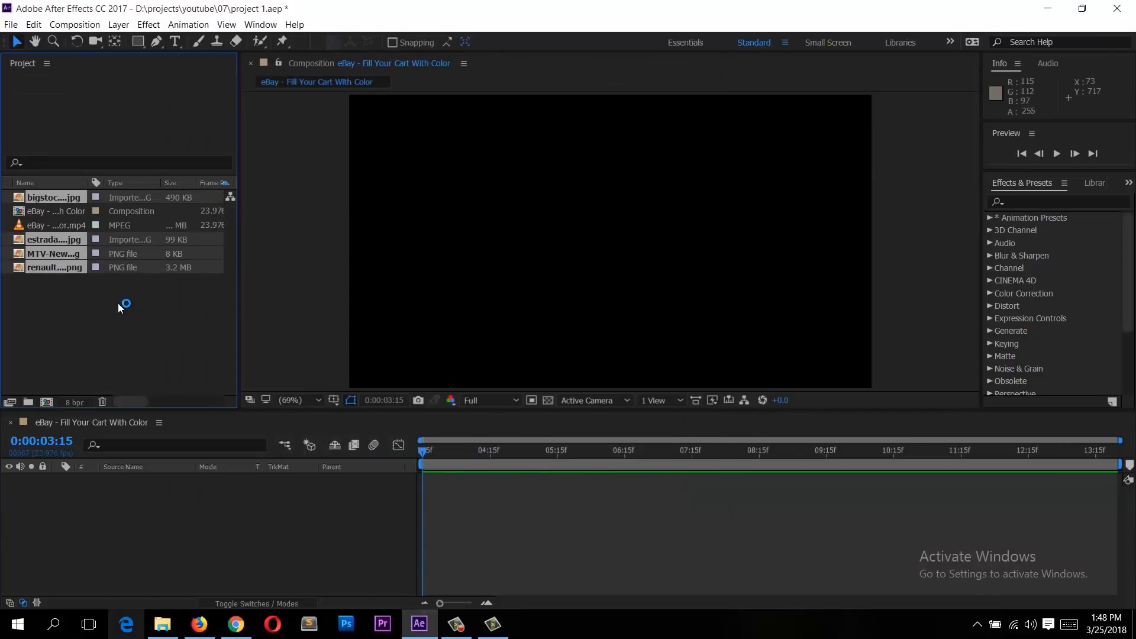
# Step: Place the imported images in a new folder, Untitled 1, and expand it
pyautogui.click(29, 401)
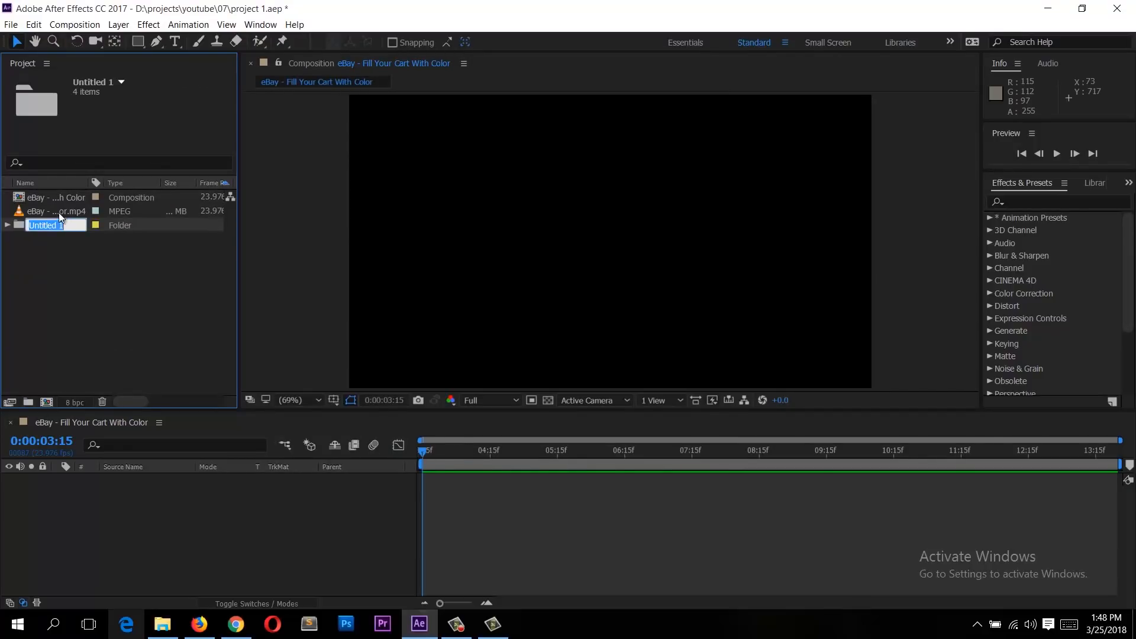
pyautogui.click(50, 265)
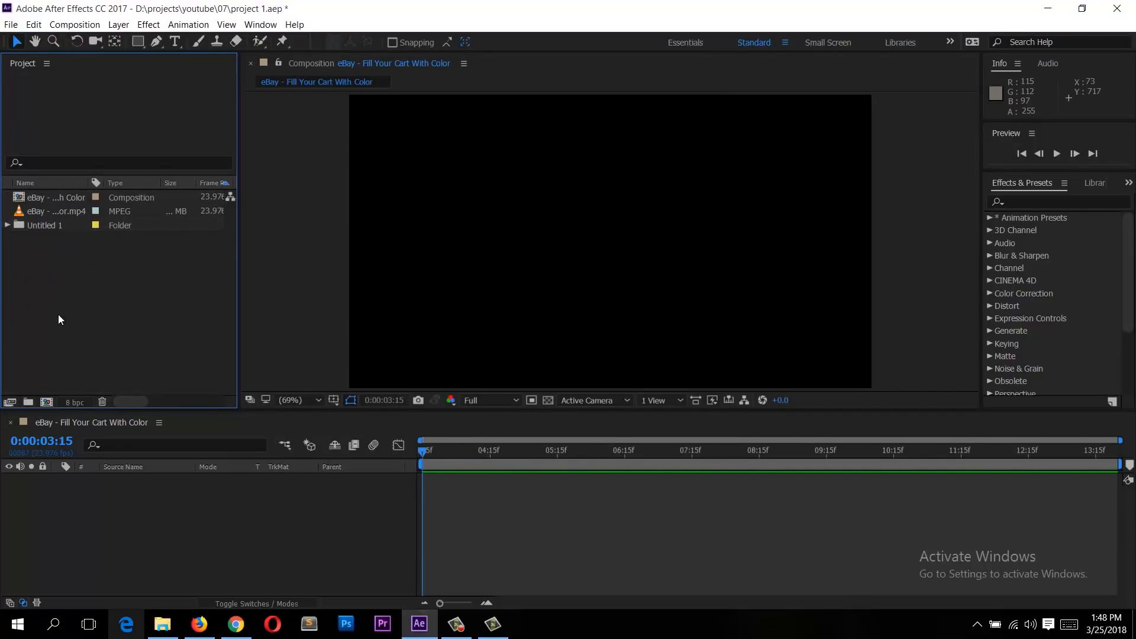
pyautogui.click(9, 225)
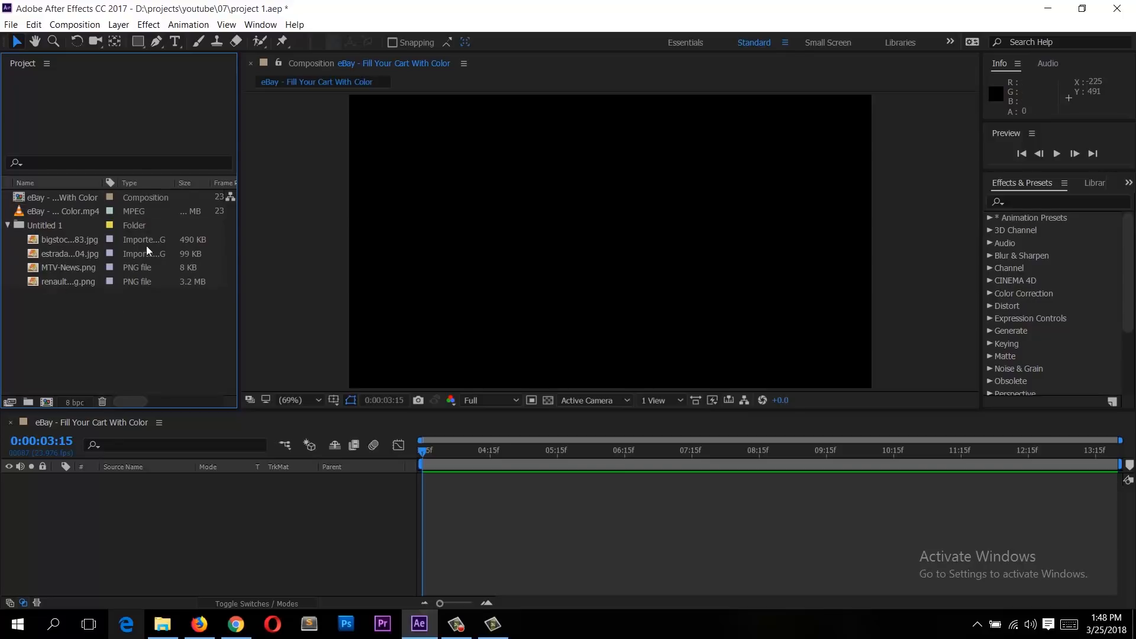
# Step: Add the renault image to the composition as a layer
pyautogui.click(71, 253)
pyautogui.click(65, 239)
pyautogui.click(74, 282)
pyautogui.click(69, 270)
pyautogui.click(69, 282)
pyautogui.moveTo(339, 274); pyautogui.dragTo(597, 314)
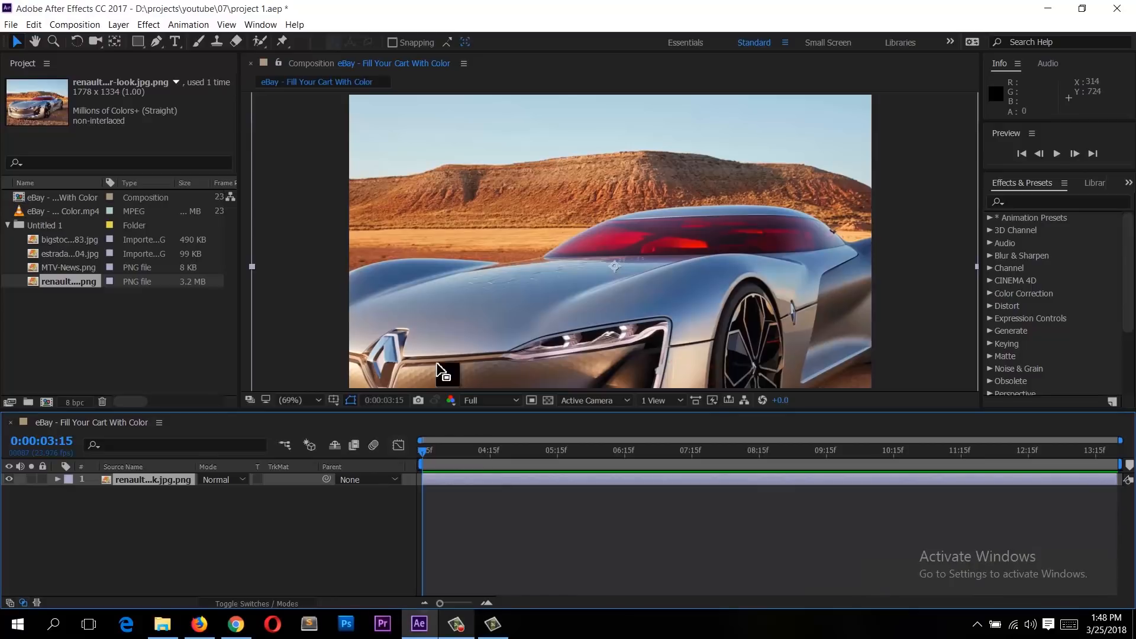
# Step: Scale and reposition the renault layer so it roughly fills the composition frame
pyautogui.scroll(-4, 475, 217)
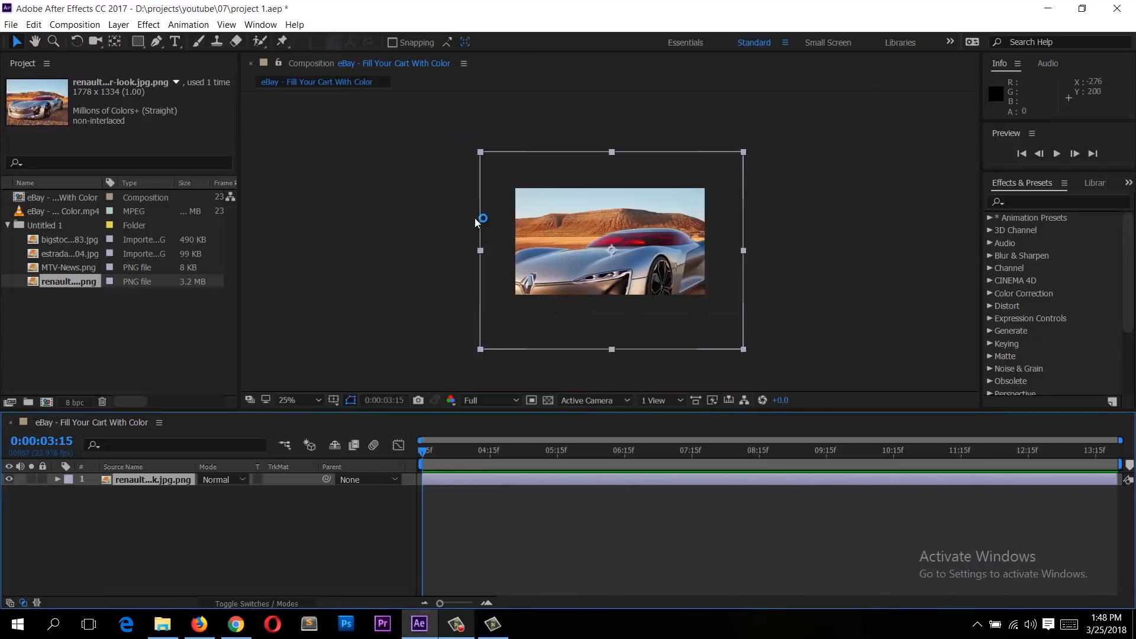
pyautogui.moveTo(481, 350); pyautogui.dragTo(530, 211)
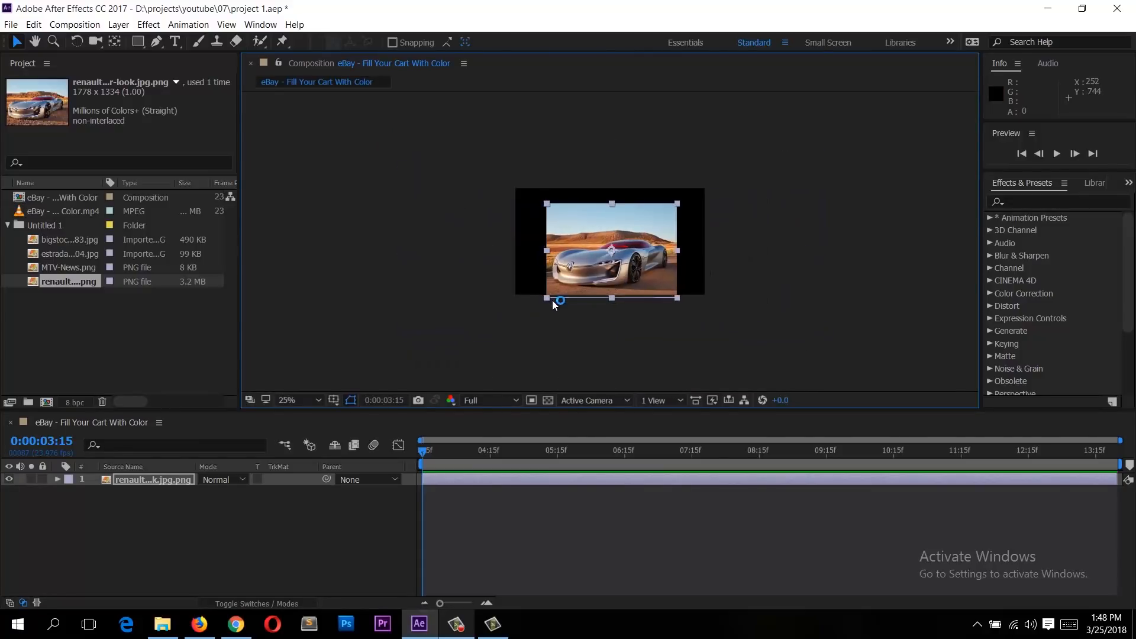
pyautogui.moveTo(546, 299); pyautogui.dragTo(504, 326)
pyautogui.moveTo(564, 245); pyautogui.dragTo(564, 233)
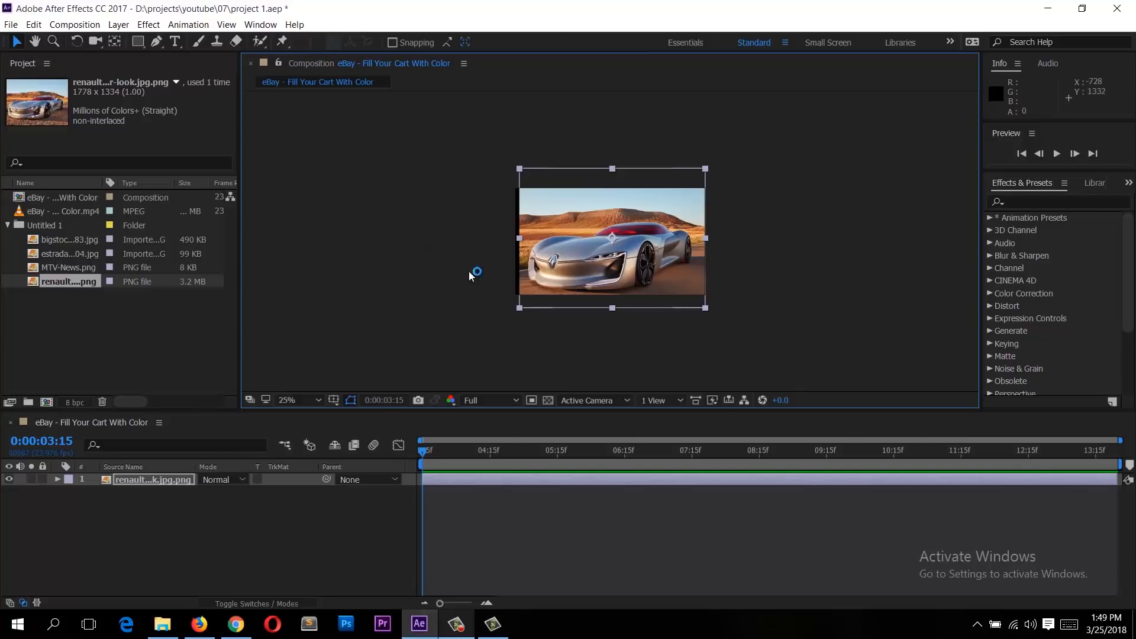
pyautogui.moveTo(632, 217); pyautogui.dragTo(642, 214)
# Step: Add the MTV-News logo to the composition as a new layer
pyautogui.click(55, 265)
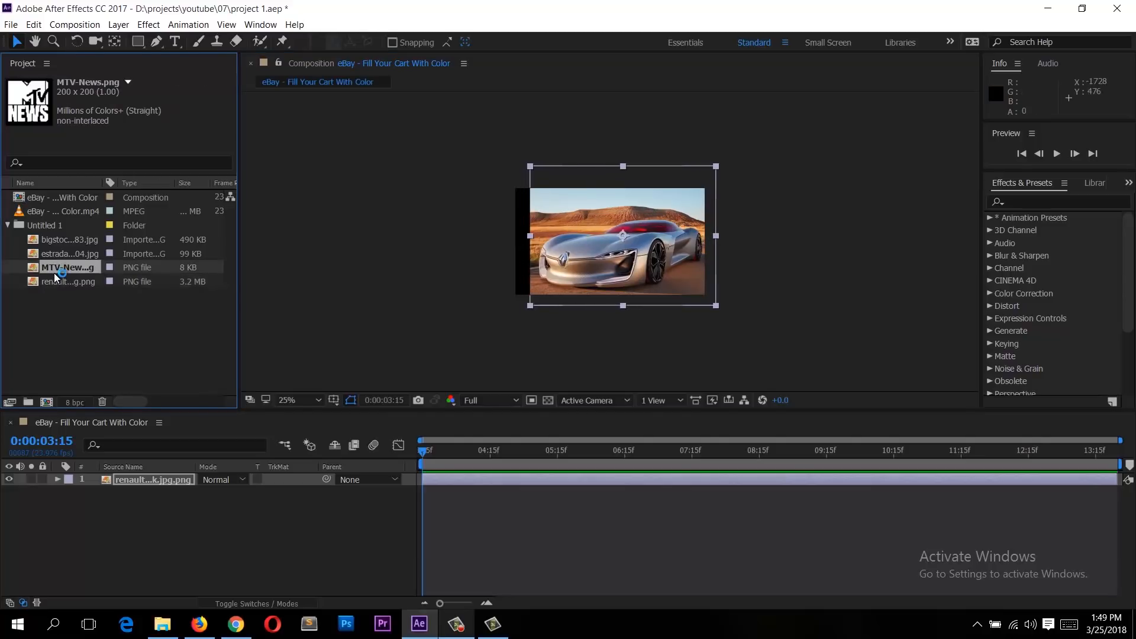
pyautogui.moveTo(601, 239); pyautogui.dragTo(602, 240)
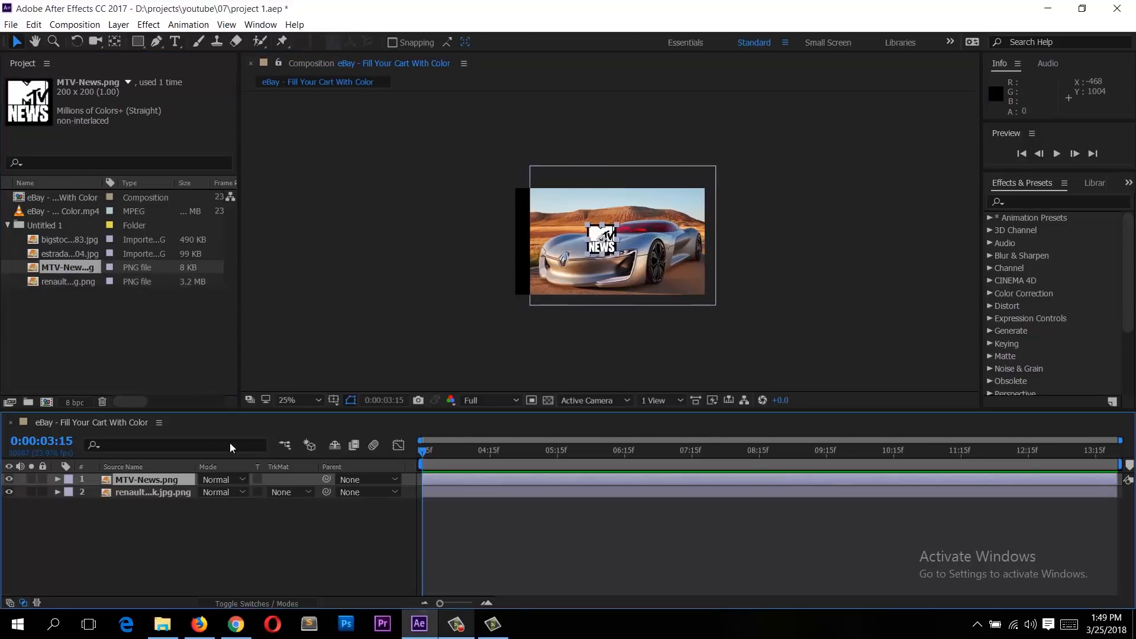
pyautogui.press('.')
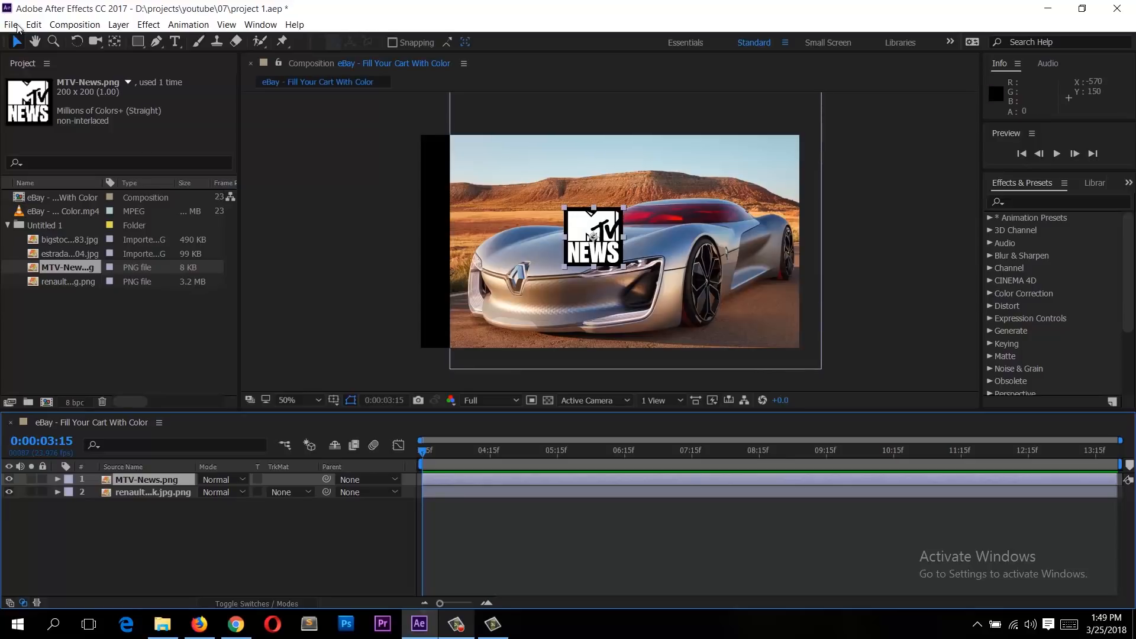
# Step: Try moving the renault layer left and the MTV logo to the corner, undoing the logo move
pyautogui.click(598, 313)
pyautogui.moveTo(598, 314); pyautogui.dragTo(508, 334)
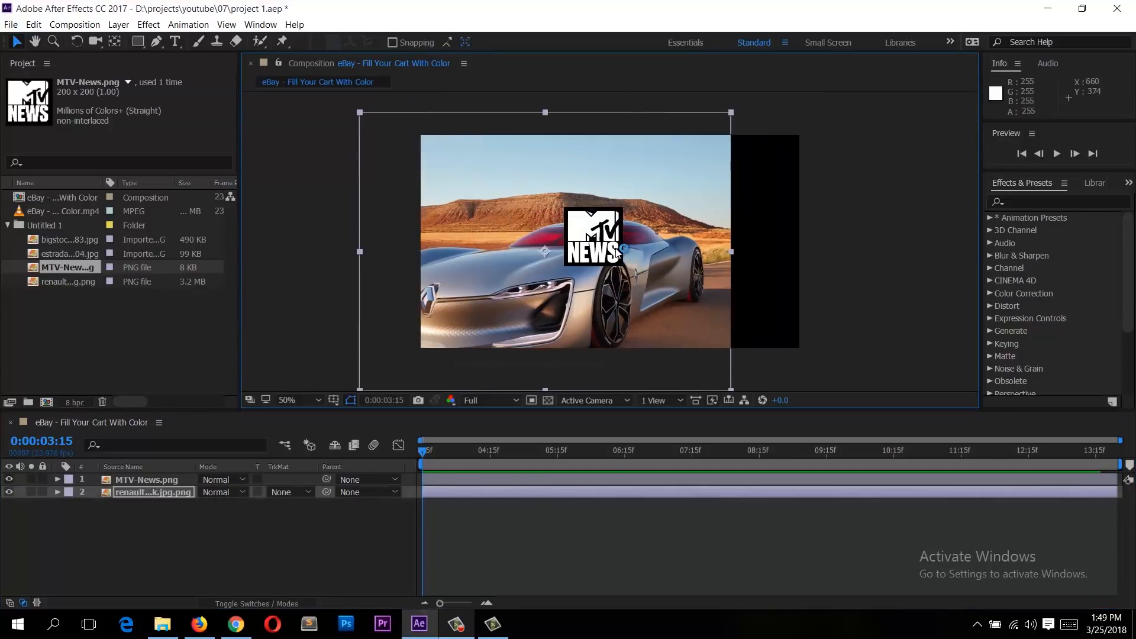
pyautogui.click(154, 478)
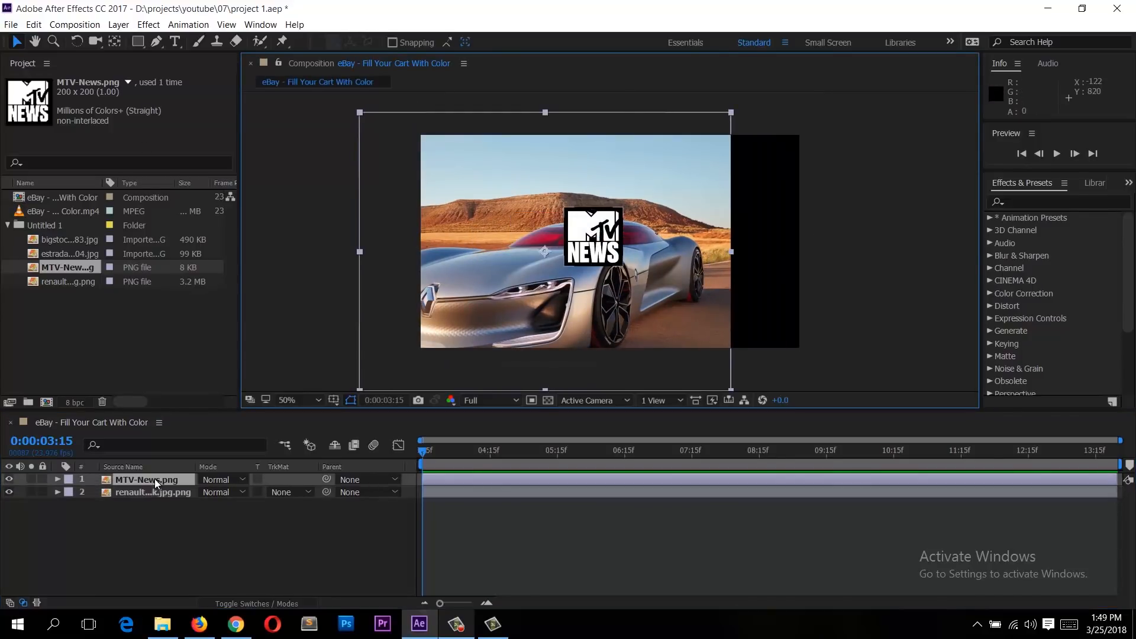
pyautogui.moveTo(596, 236); pyautogui.dragTo(804, 173)
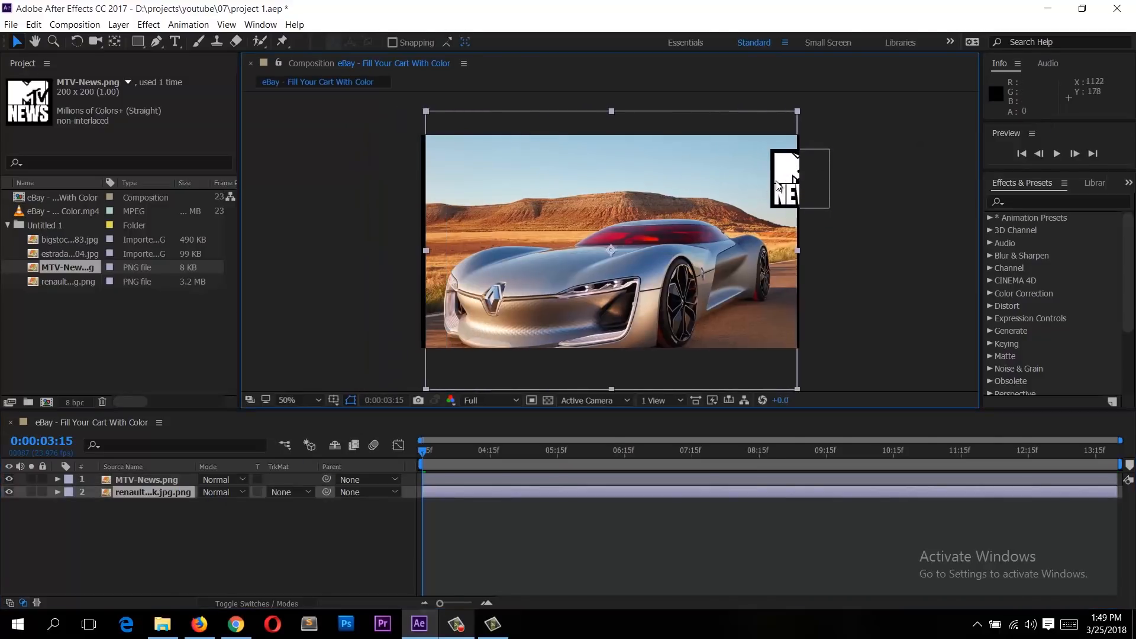
pyautogui.hotkey('ctrl', 'z')
# Step: Shift the renault layer slightly right and move the MTV logo toward the image's upper left
pyautogui.click(678, 179)
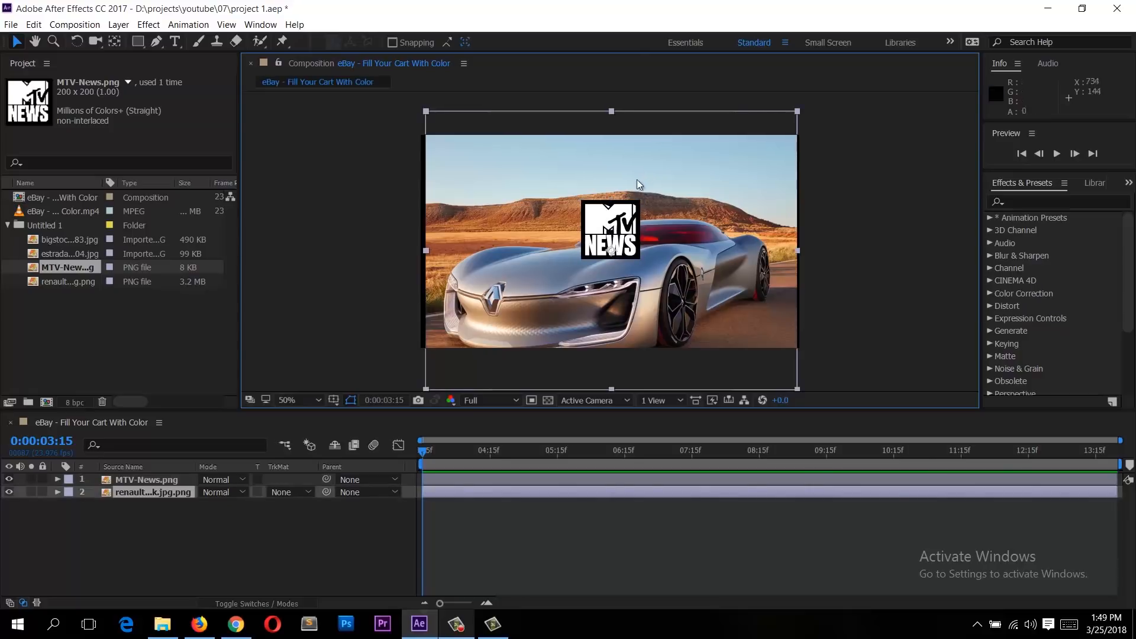
pyautogui.moveTo(678, 179); pyautogui.dragTo(684, 181)
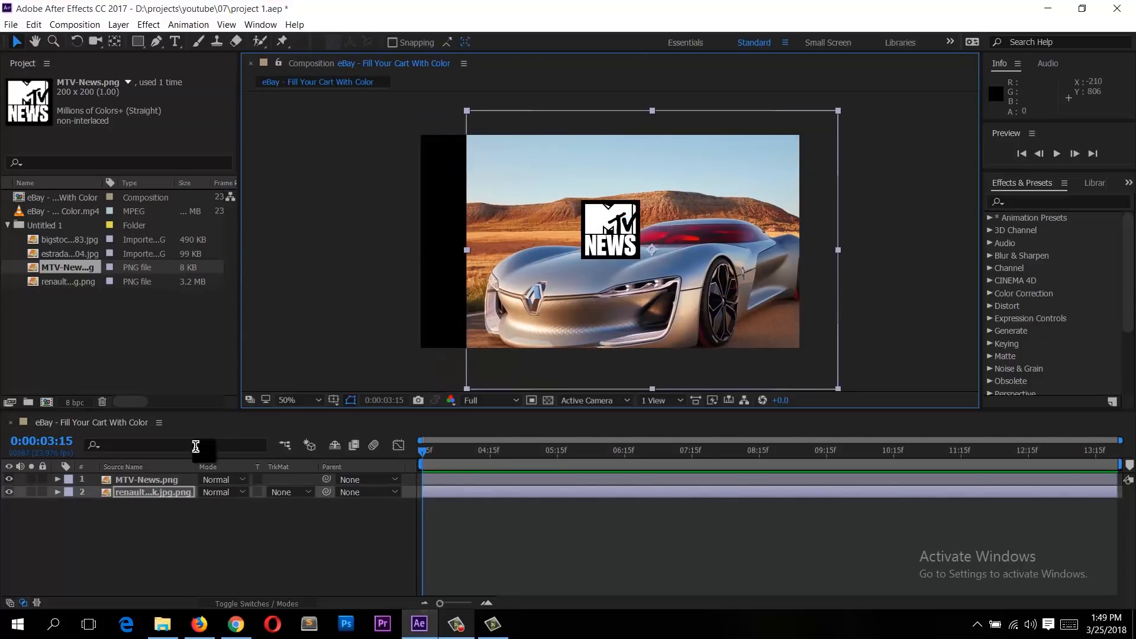
pyautogui.moveTo(610, 236); pyautogui.dragTo(556, 226)
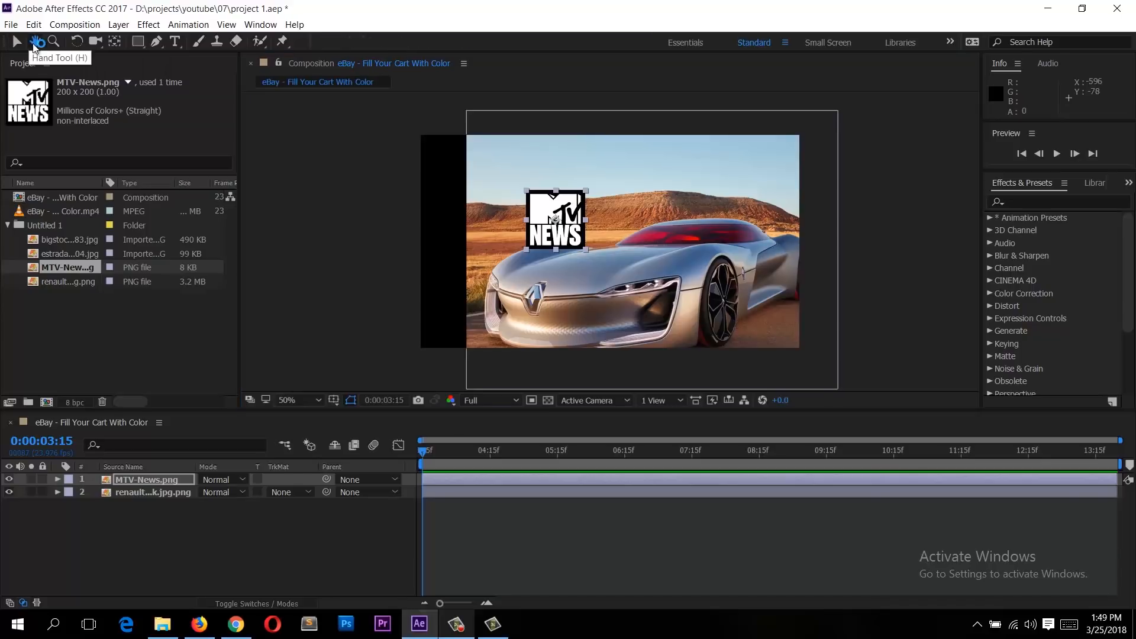
# Step: Pan the viewer with the Hand tool and zoom in and out with the Zoom tool
pyautogui.click(34, 42)
pyautogui.moveTo(704, 212)
pyautogui.mouseDown()
pyautogui.moveTo(849, 216)
pyautogui.moveTo(504, 203)
pyautogui.moveTo(728, 216)
pyautogui.moveTo(713, 246)
pyautogui.moveTo(586, 153)
pyautogui.moveTo(755, 179)
pyautogui.moveTo(669, 203)
pyautogui.moveTo(723, 247)
pyautogui.moveTo(699, 192)
pyautogui.mouseUp()
pyautogui.click(53, 41)
pyautogui.moveTo(461, 238); pyautogui.dragTo(513, 199)
pyautogui.moveTo(598, 192); pyautogui.dragTo(546, 248)
pyautogui.moveTo(748, 192); pyautogui.dragTo(688, 230)
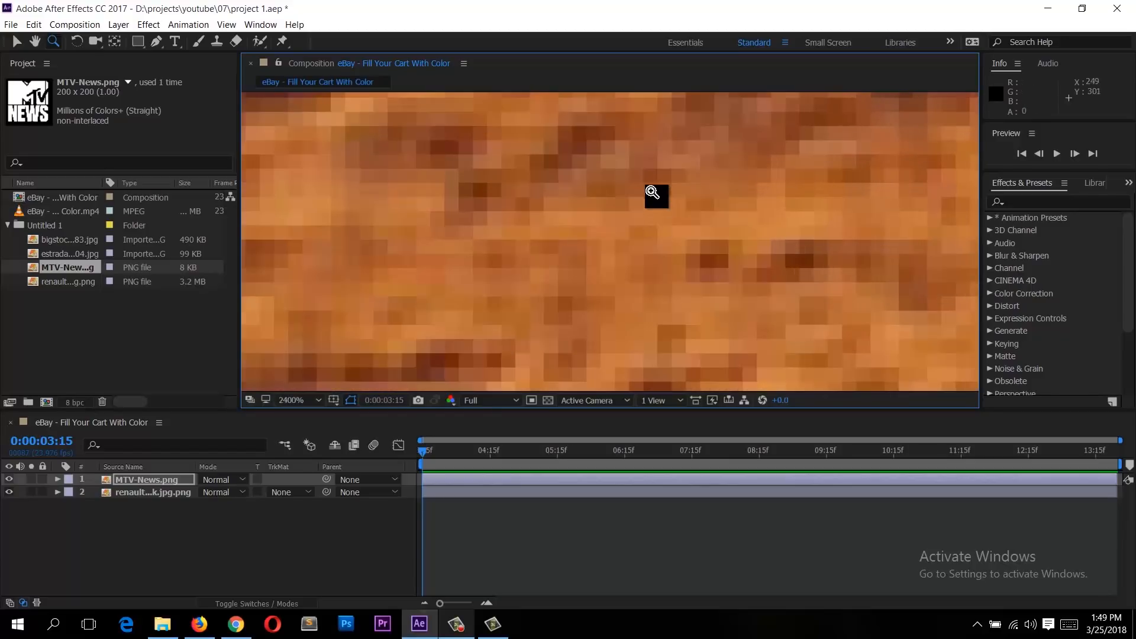
pyautogui.moveTo(859, 178); pyautogui.dragTo(397, 330)
pyautogui.rightClick(524, 234)
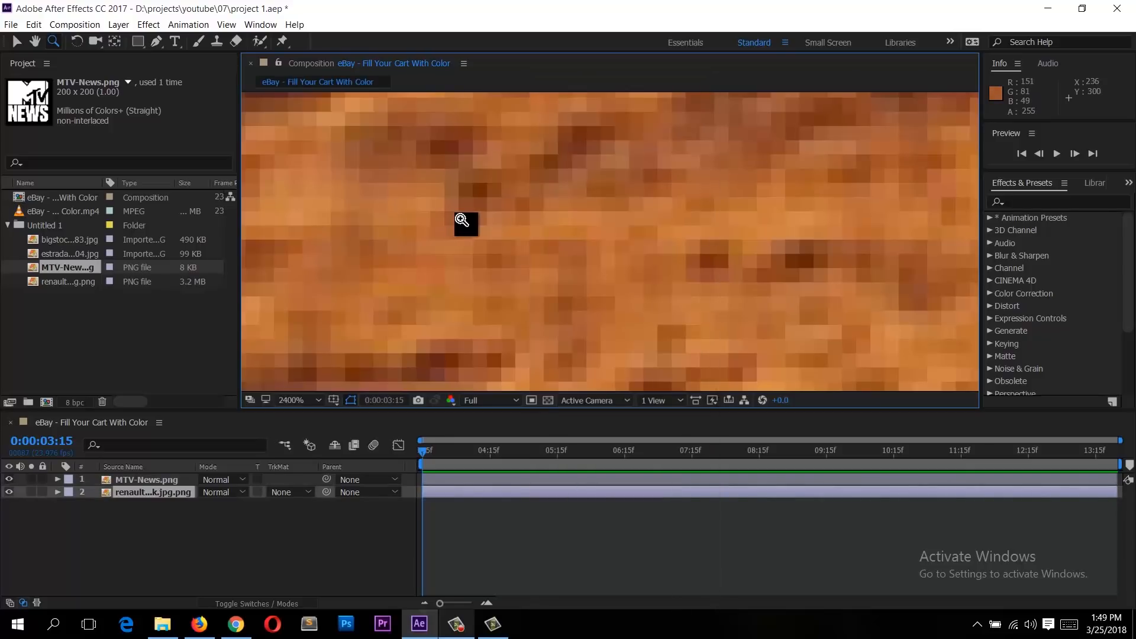
pyautogui.scroll(-7, 479, 216)
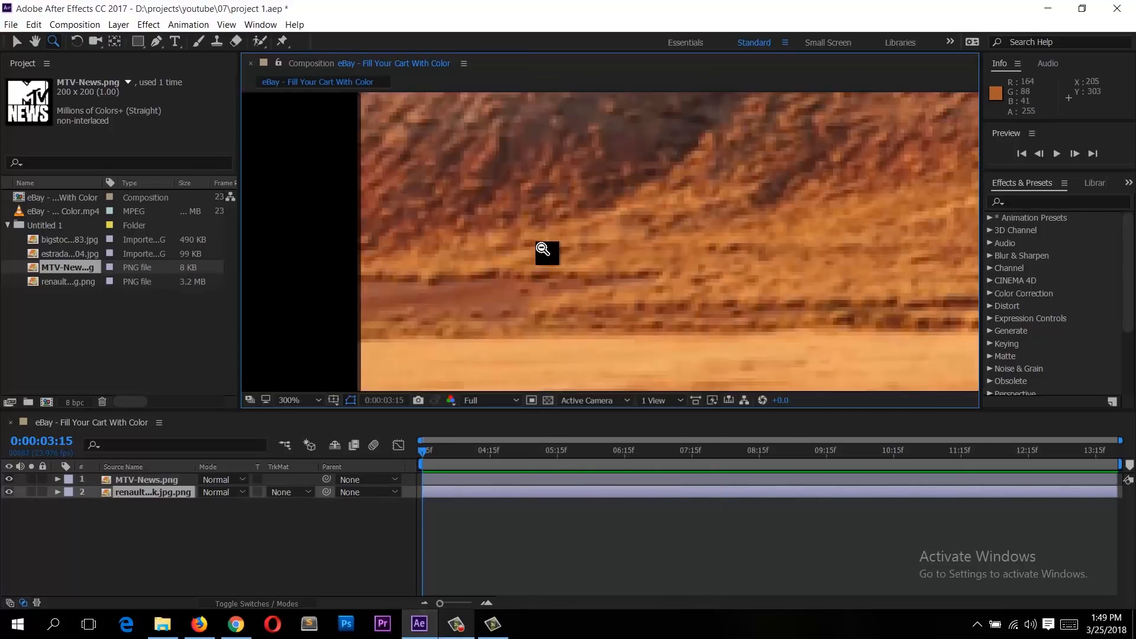
pyautogui.moveTo(704, 182); pyautogui.dragTo(490, 145)
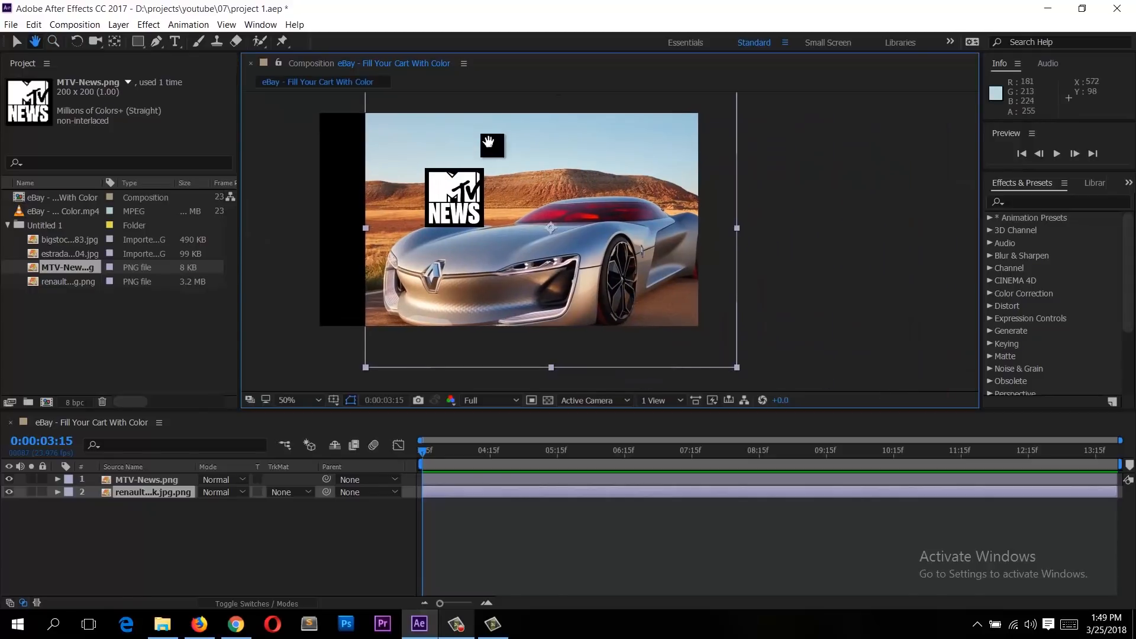
# Step: Rotate the renault image layer with the Rotation tool
pyautogui.click(79, 42)
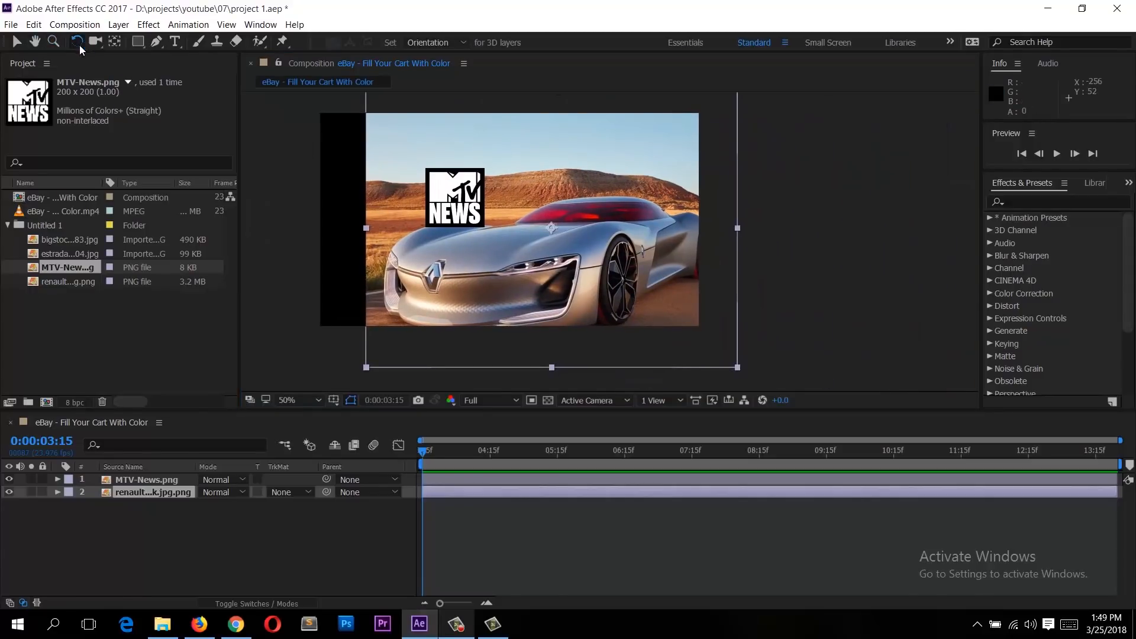
pyautogui.click(133, 480)
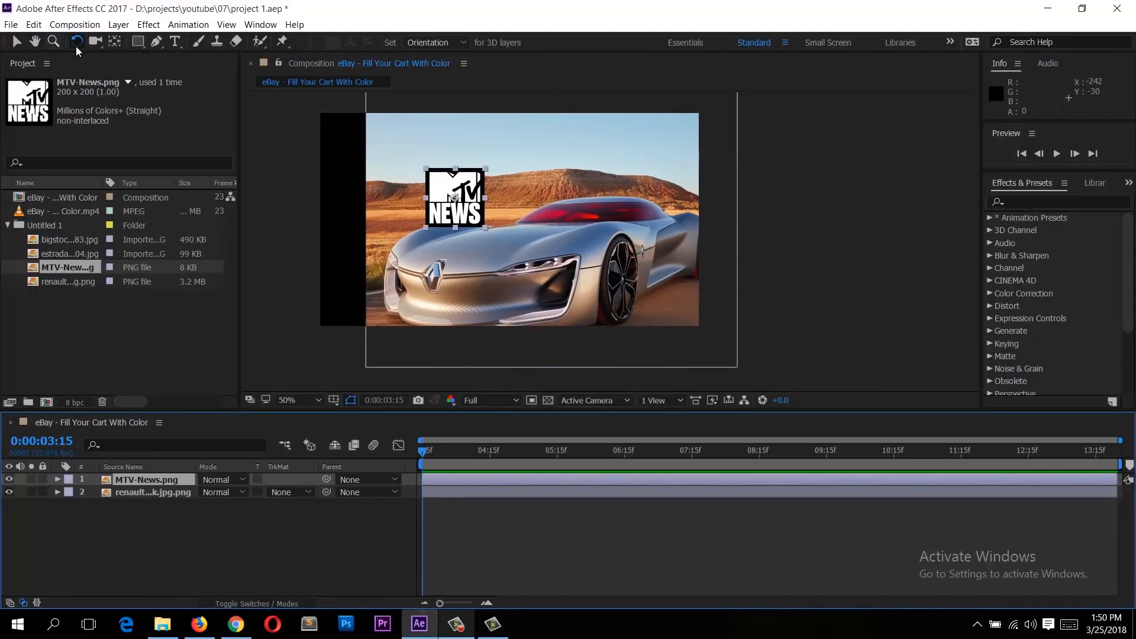
pyautogui.moveTo(504, 219); pyautogui.dragTo(395, 264)
pyautogui.click(175, 480)
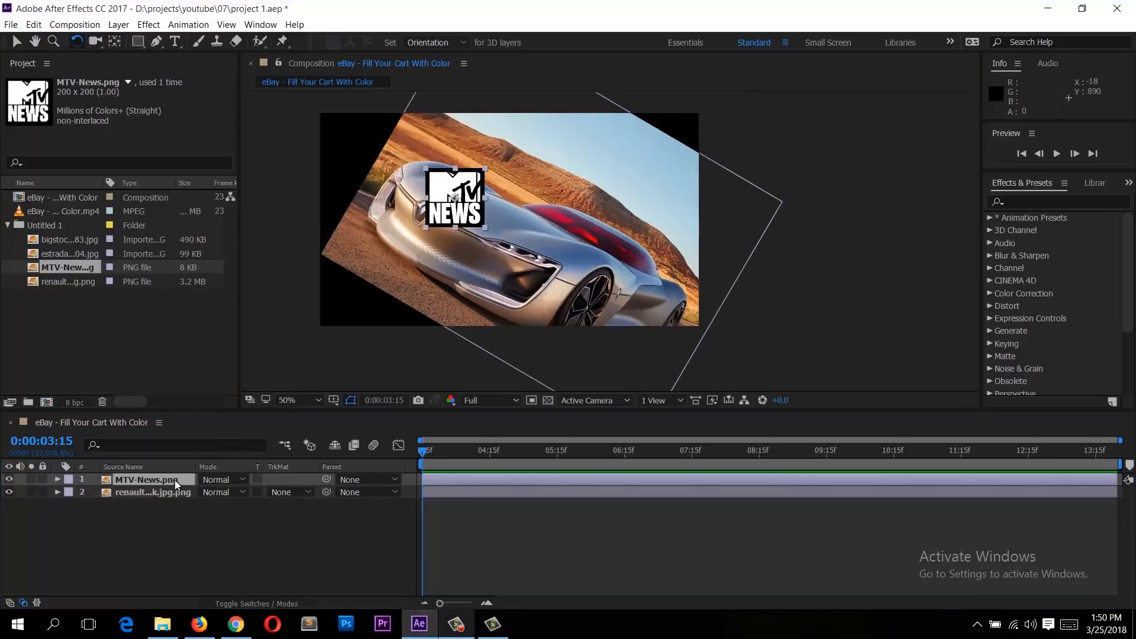
pyautogui.moveTo(467, 203); pyautogui.dragTo(675, 96)
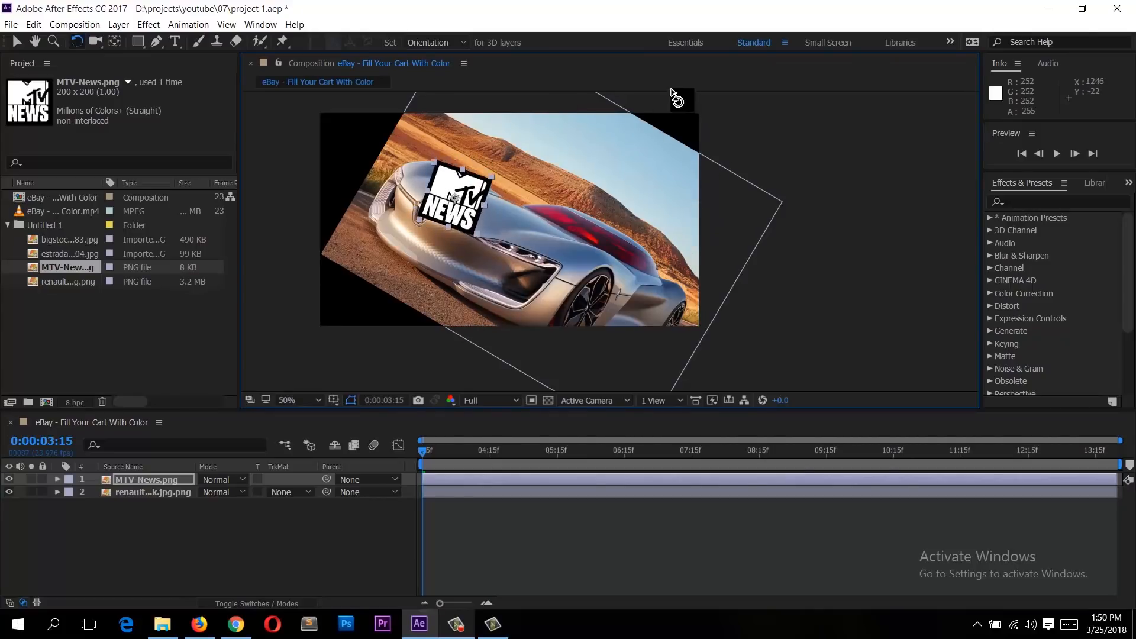
# Step: Create a text layer on the car image reading "The New breed of cars" with the Type tool
pyautogui.click(175, 41)
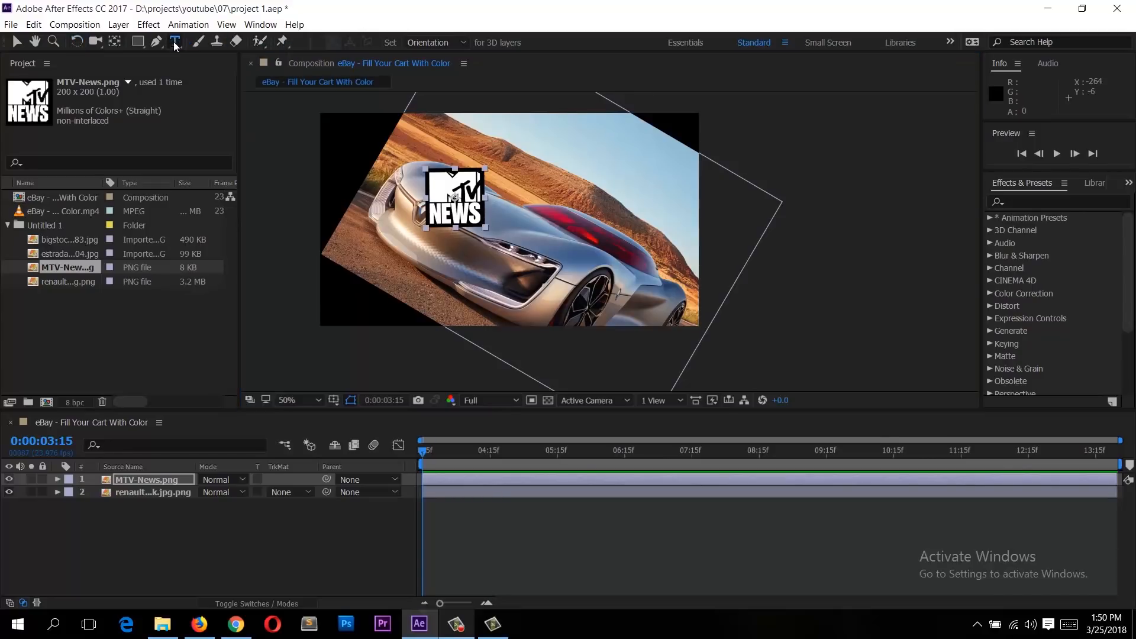
pyautogui.click(633, 294)
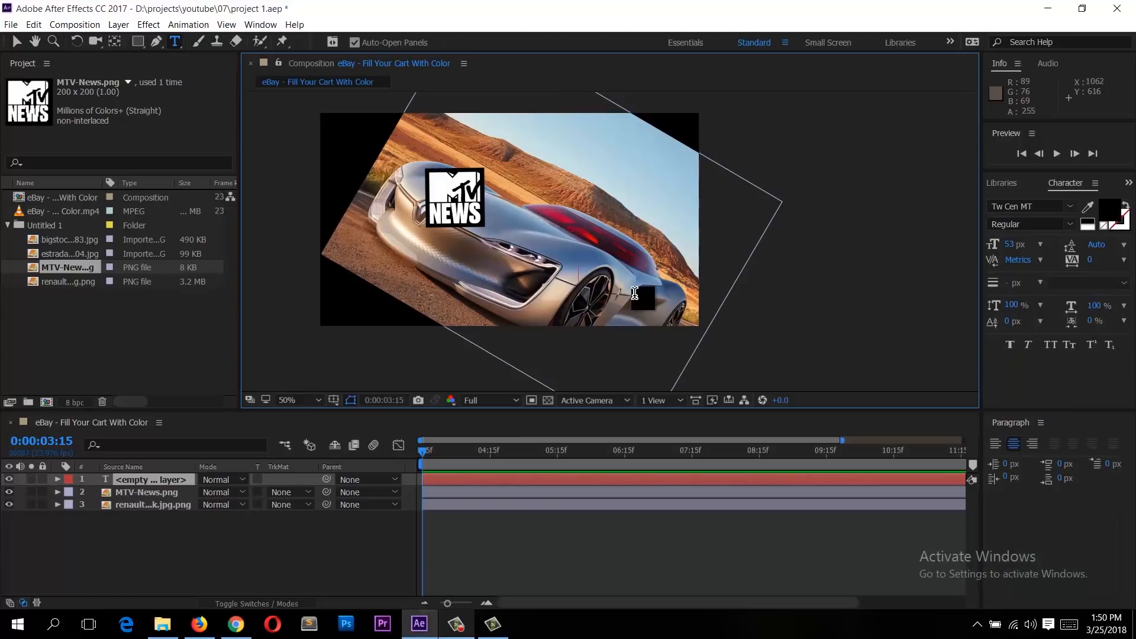
pyautogui.write('car')
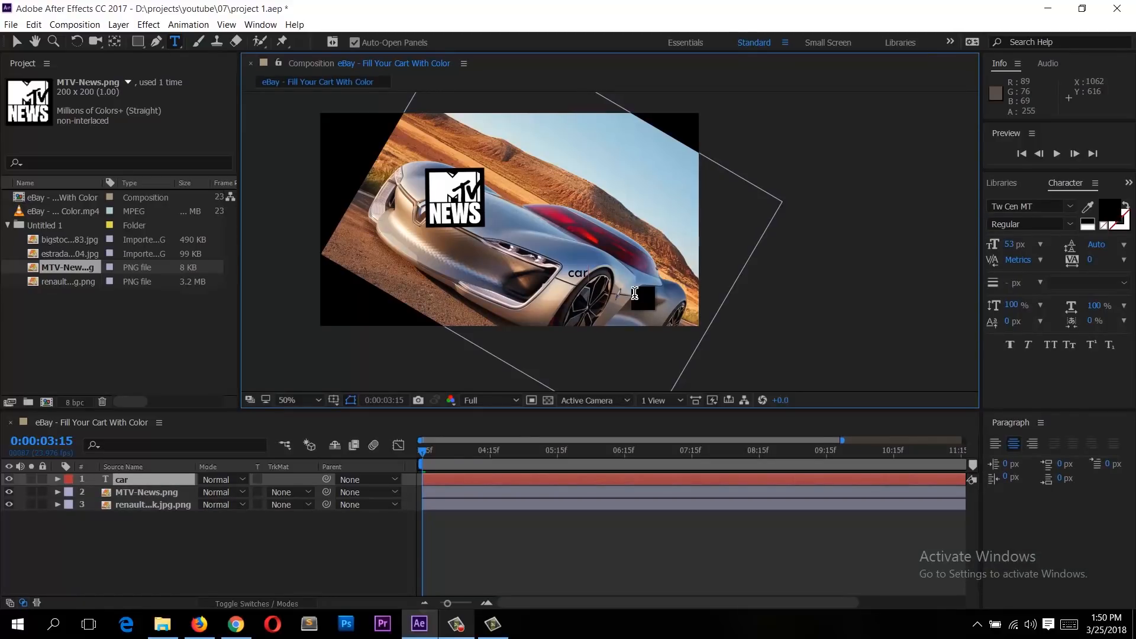
pyautogui.write('Car Advert')
pyautogui.hotkey('ctrl', 'a')
pyautogui.write('Th')
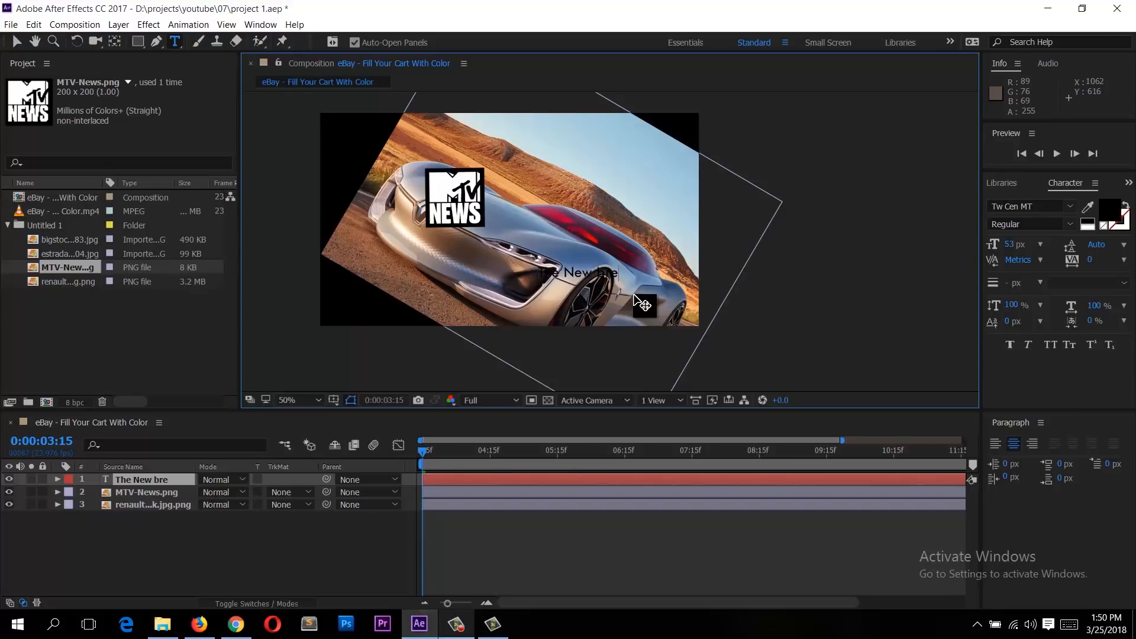
pyautogui.write('e New breed of cars')
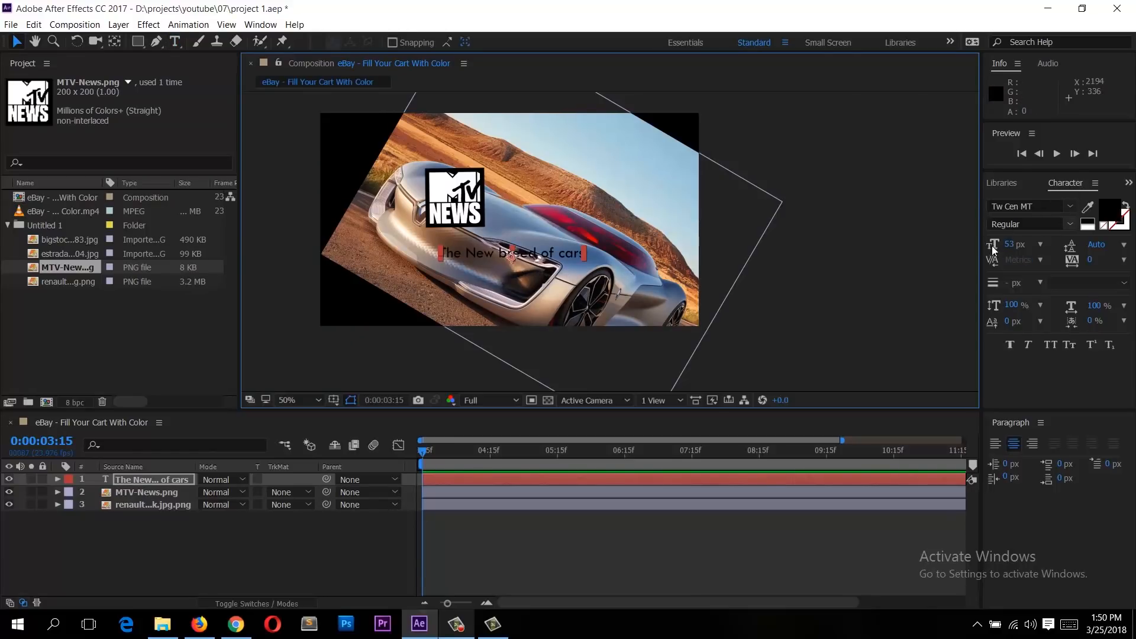
# Step: Browse the font list and set the text's font to Goudy Stout
pyautogui.click(1069, 207)
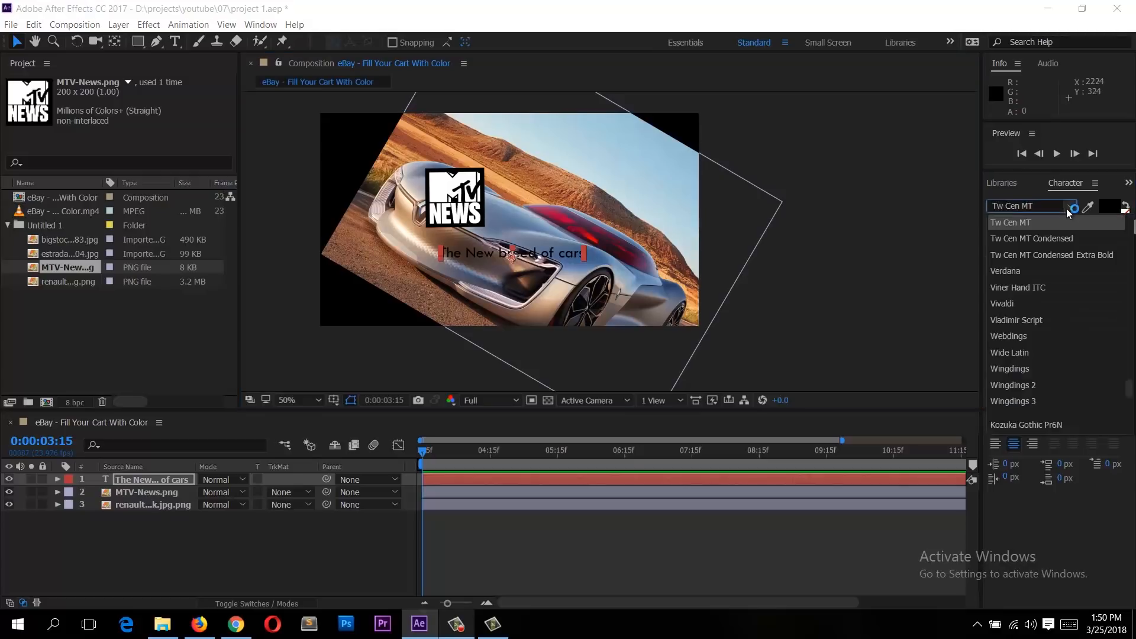
pyautogui.click(1027, 317)
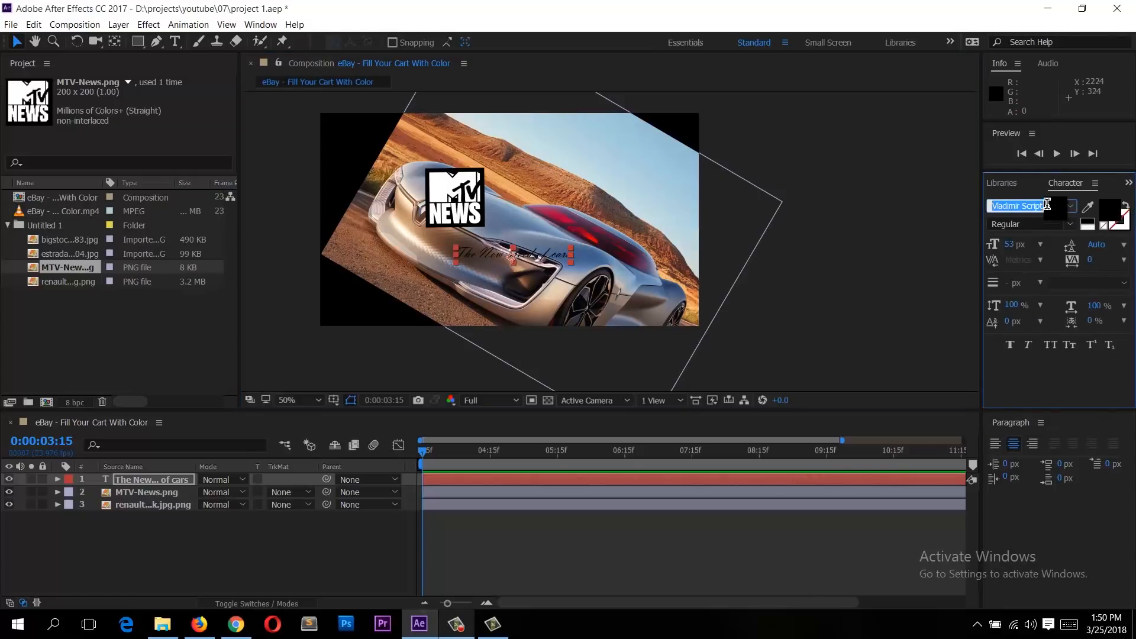
pyautogui.press('Down')
pyautogui.press('Down')
pyautogui.press('Down')
pyautogui.press('Down')
pyautogui.press('Down')
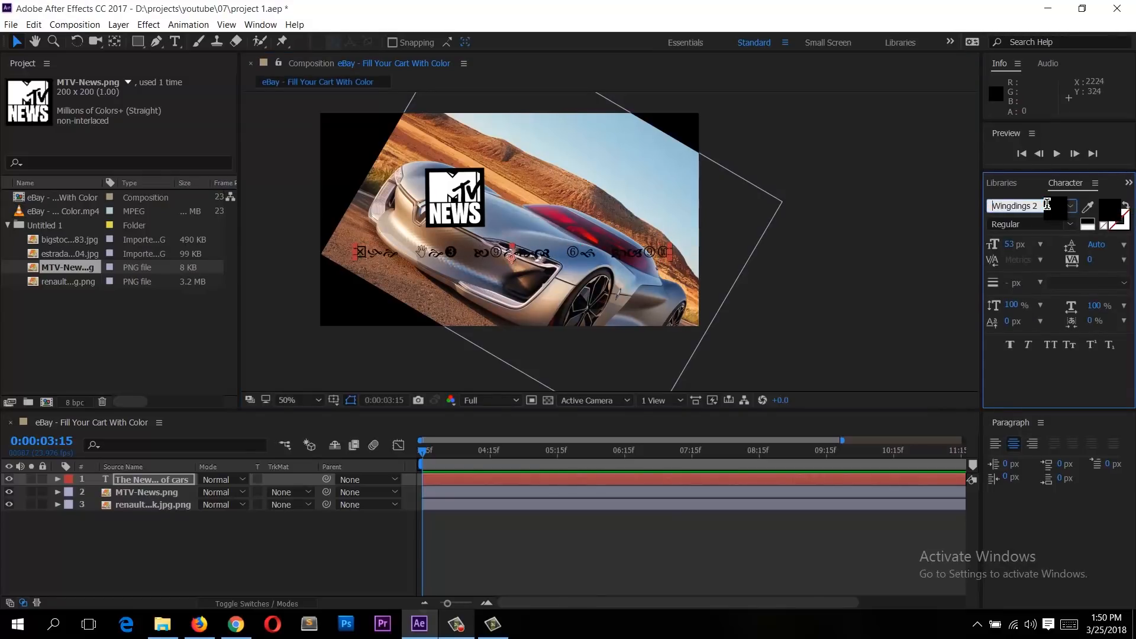
pyautogui.click(1077, 206)
pyautogui.scroll(15, 1054, 295)
pyautogui.scroll(10, 1066, 272)
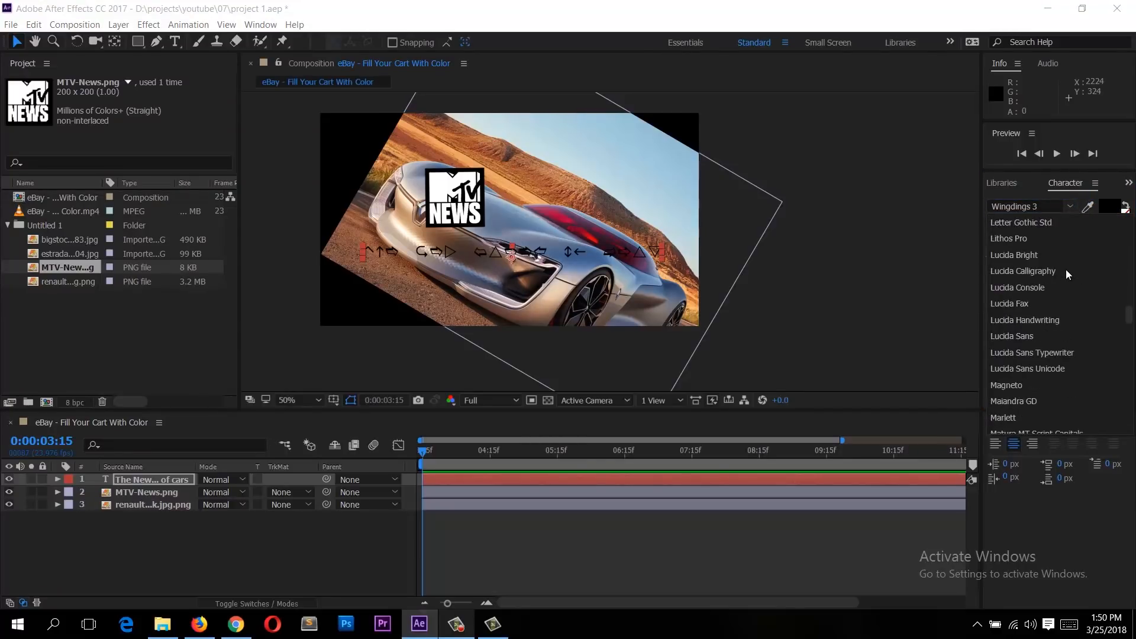
pyautogui.click(1056, 240)
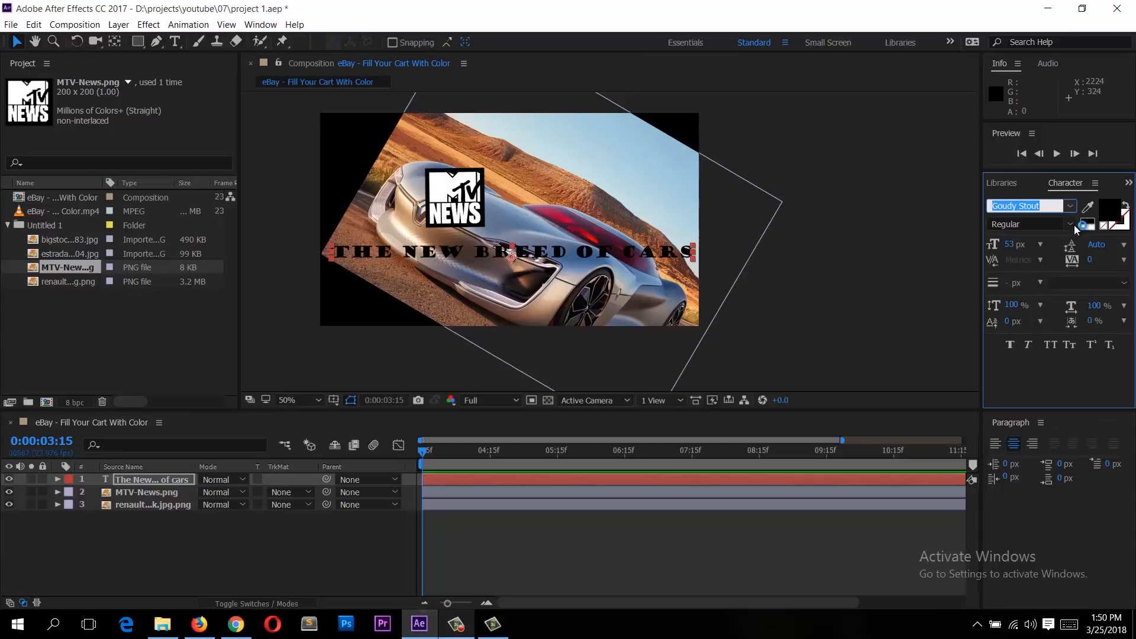
# Step: Set the text color to white and the tracking to -36
pyautogui.click(1105, 213)
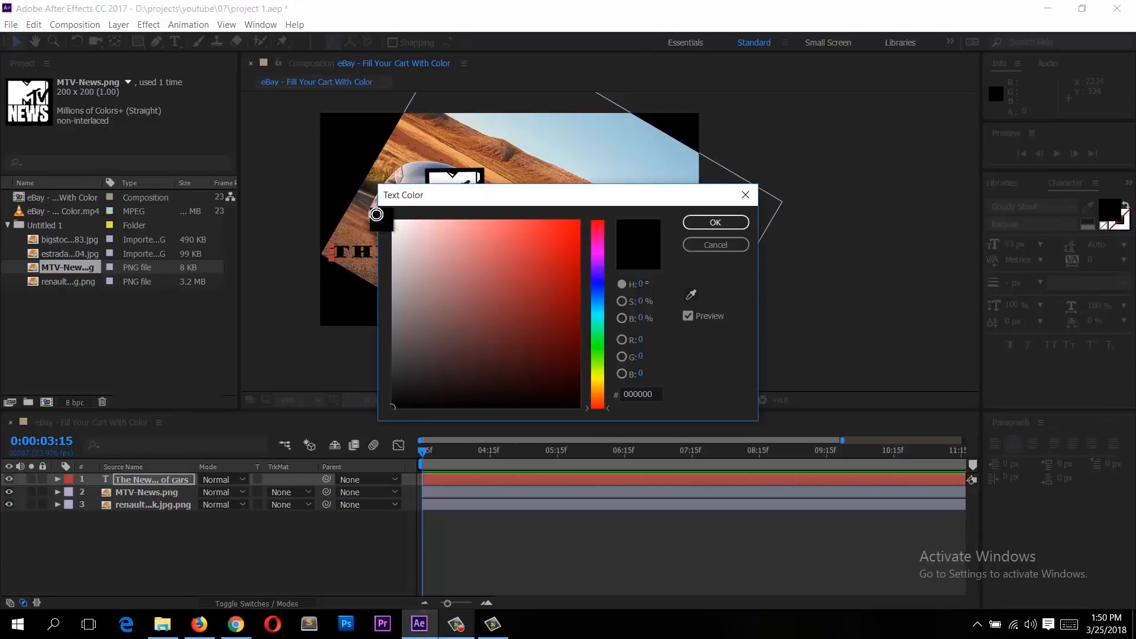
pyautogui.click(392, 220)
pyautogui.click(713, 222)
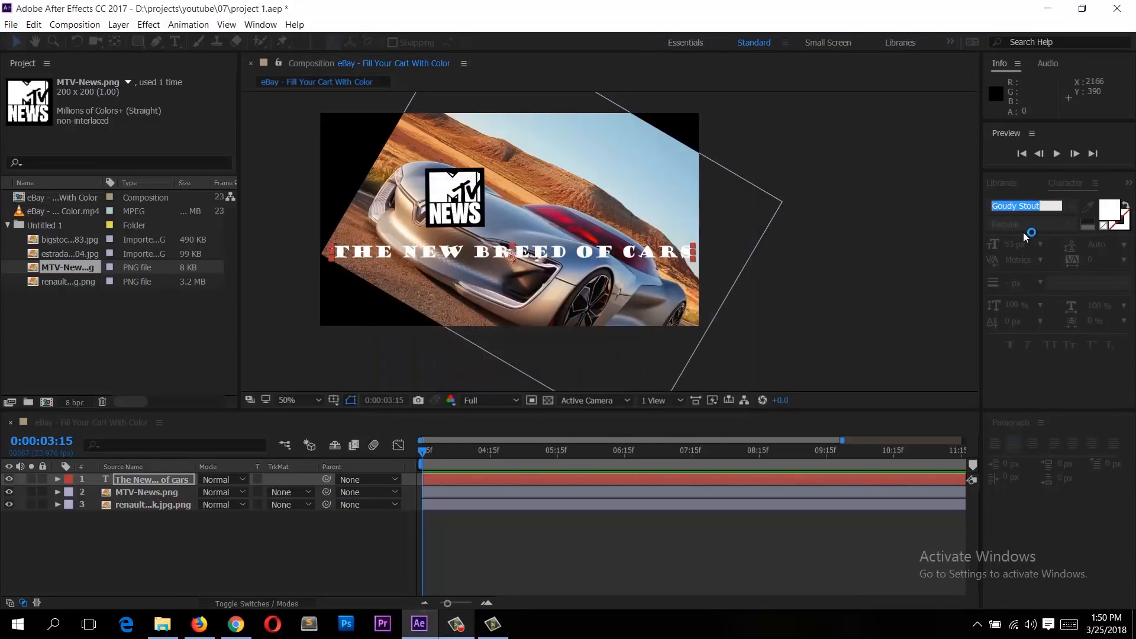
pyautogui.moveTo(1011, 244); pyautogui.dragTo(1012, 245)
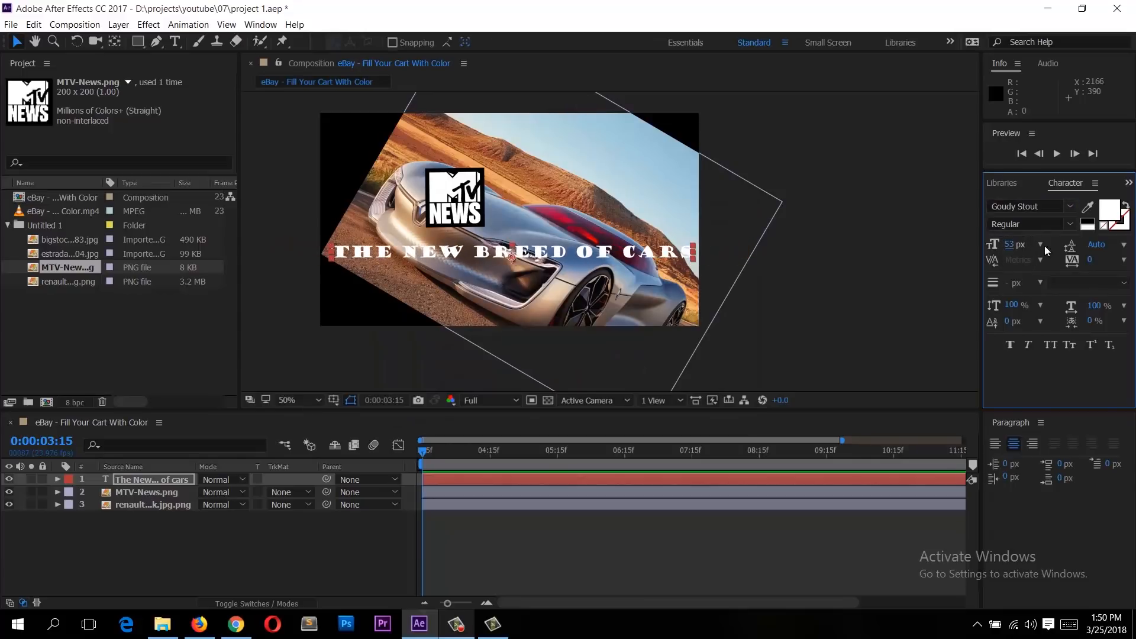
pyautogui.moveTo(1094, 261); pyautogui.dragTo(1058, 252)
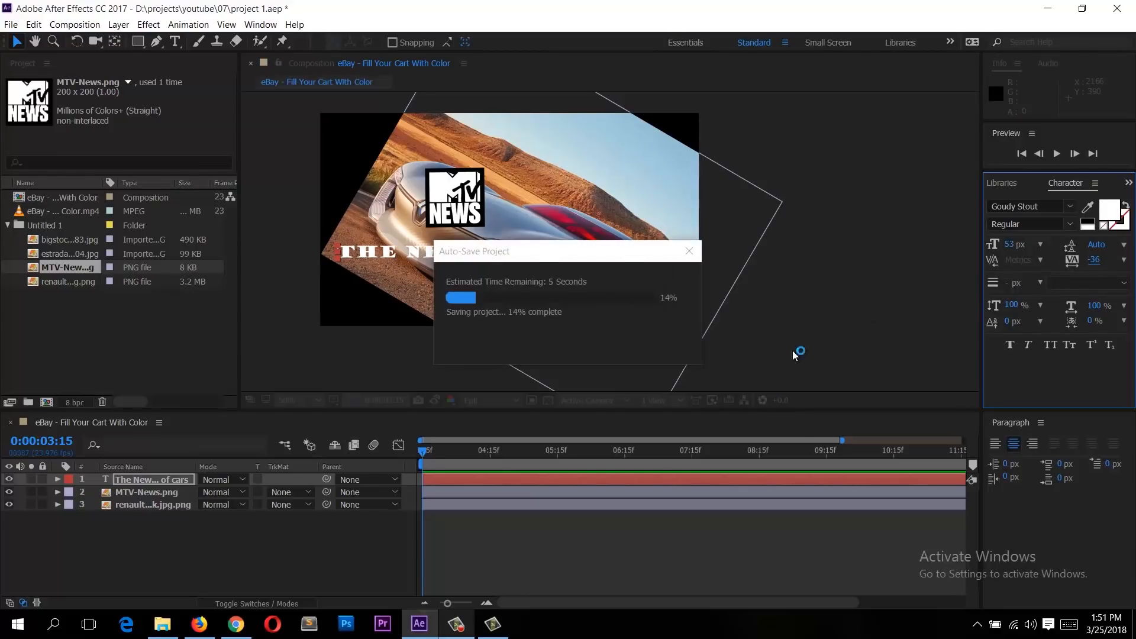
# Step: Try left and right paragraph alignment, then center-align the text
pyautogui.click(997, 444)
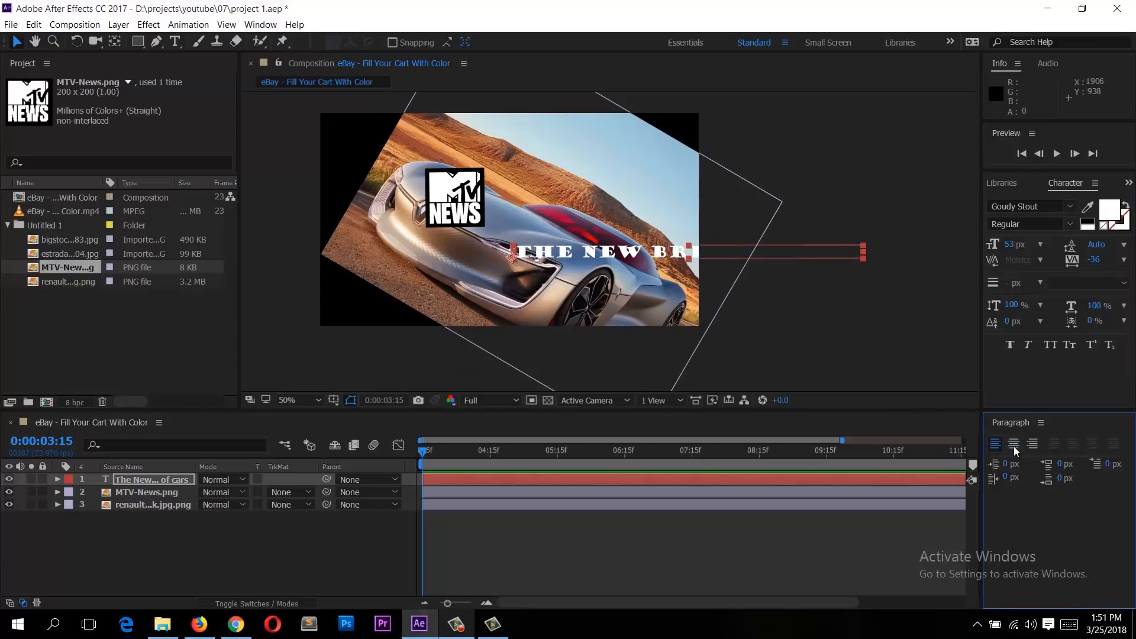
pyautogui.click(1014, 445)
pyautogui.click(1033, 445)
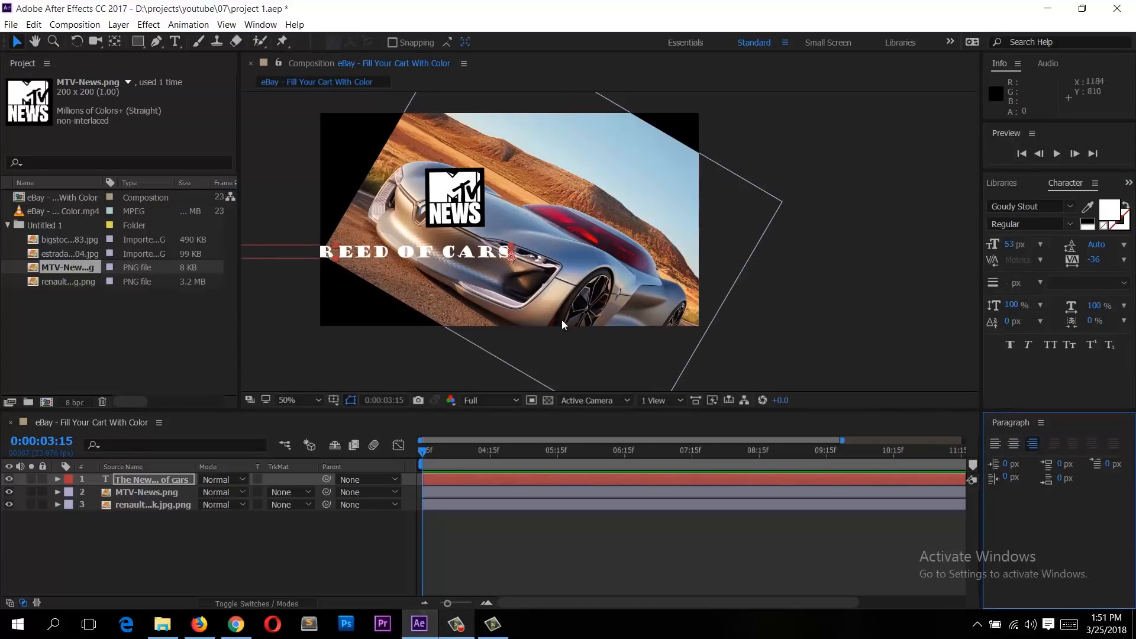
pyautogui.click(1014, 443)
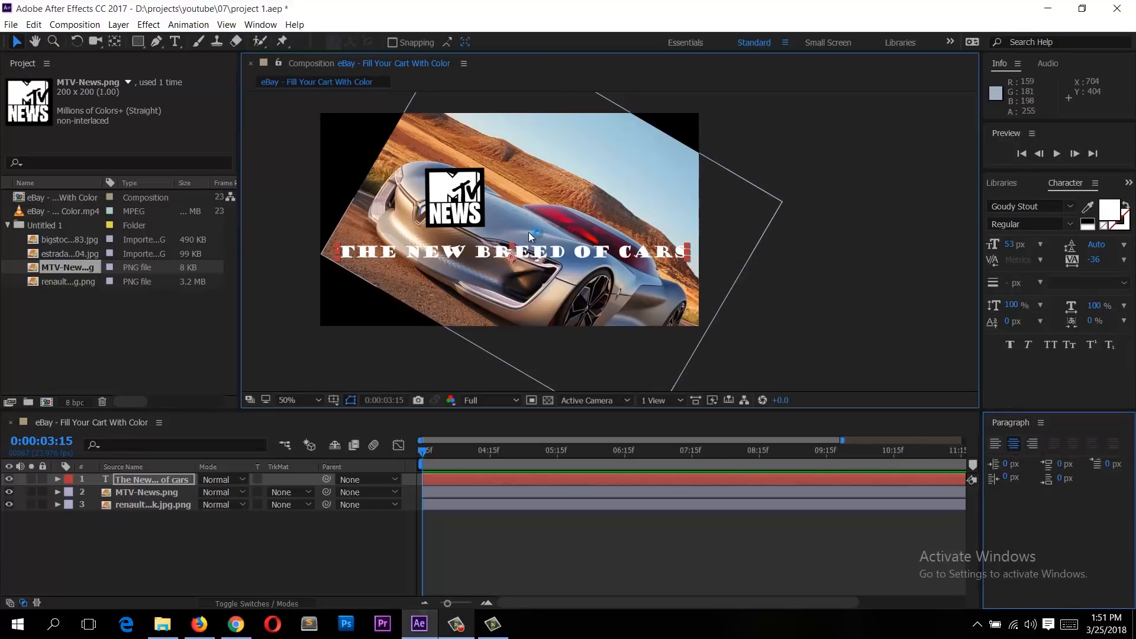
# Step: Break the text onto a new line after "The New" and enlarge that first line to 97 px
pyautogui.press('t')
pyautogui.doubleClick(560, 254)
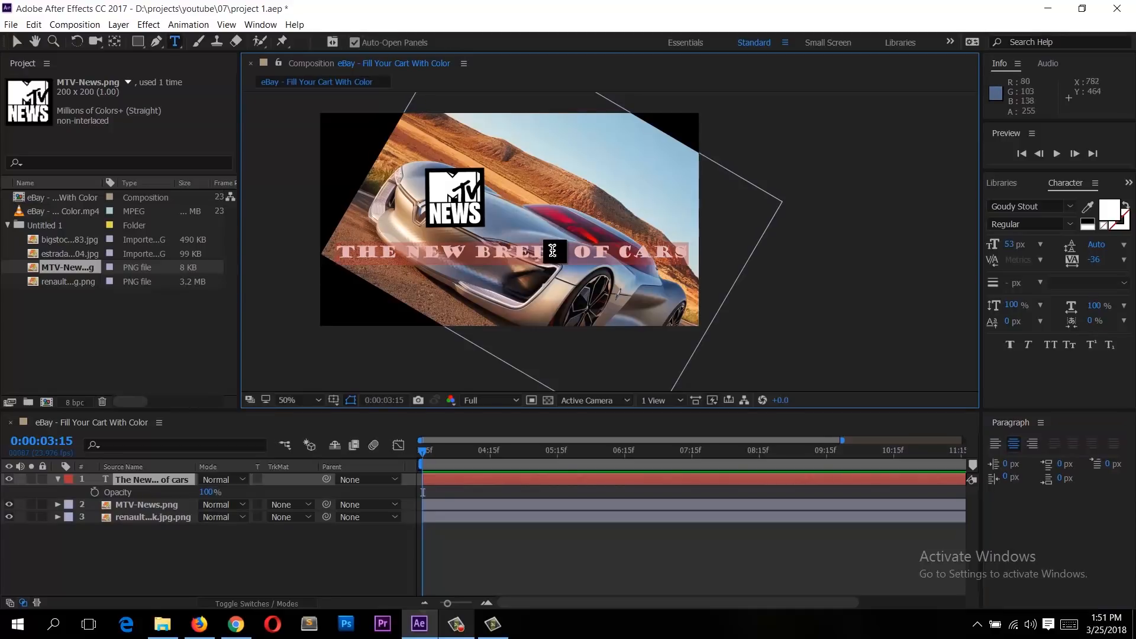
pyautogui.click(534, 256)
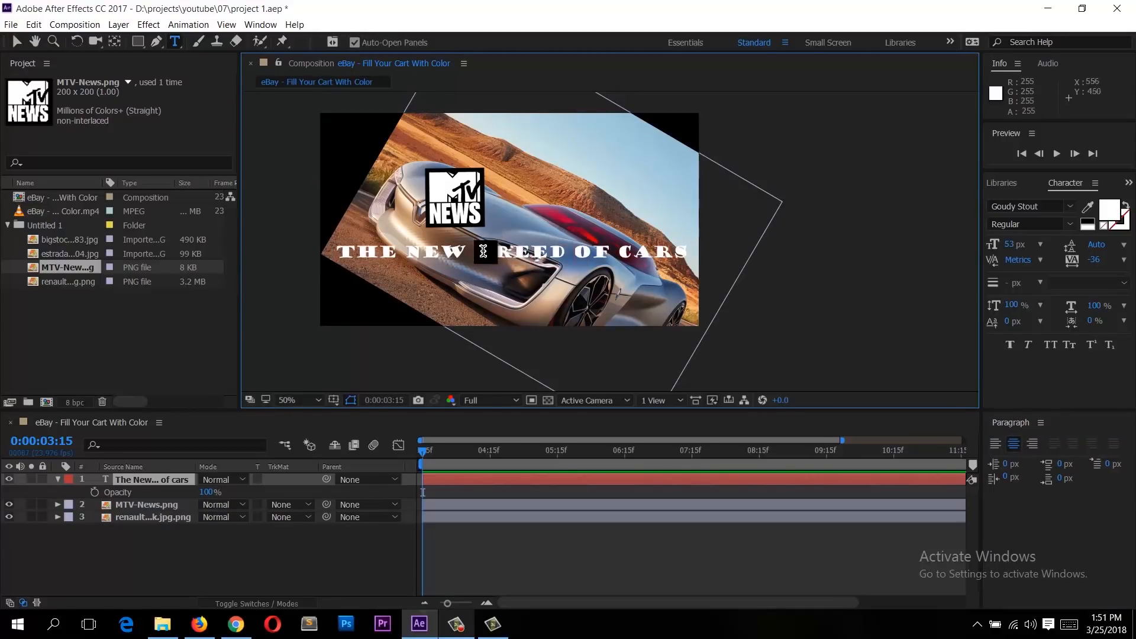
pyautogui.click(488, 251)
pyautogui.press('Return')
pyautogui.moveTo(445, 250); pyautogui.dragTo(584, 251)
pyautogui.moveTo(1010, 244); pyautogui.dragTo(1043, 246)
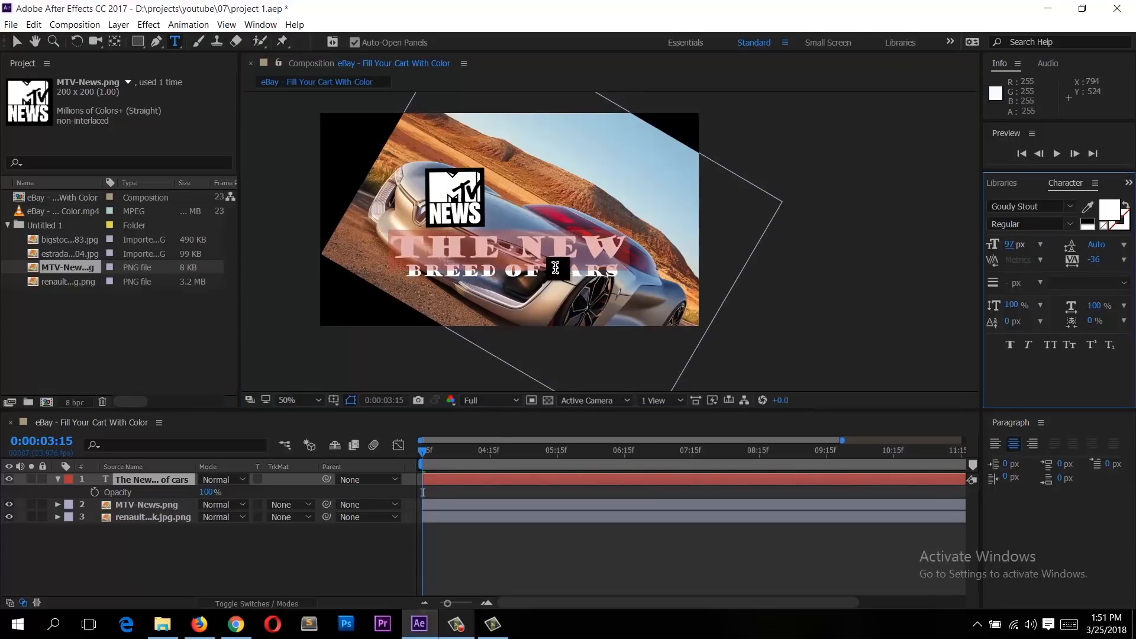
# Step: Try out several fonts on the whole text, such as Hobo Std, Imprint MT Shadow and Jungle Fever Inline
pyautogui.click(554, 270)
pyautogui.hotkey('ctrl', 'a')
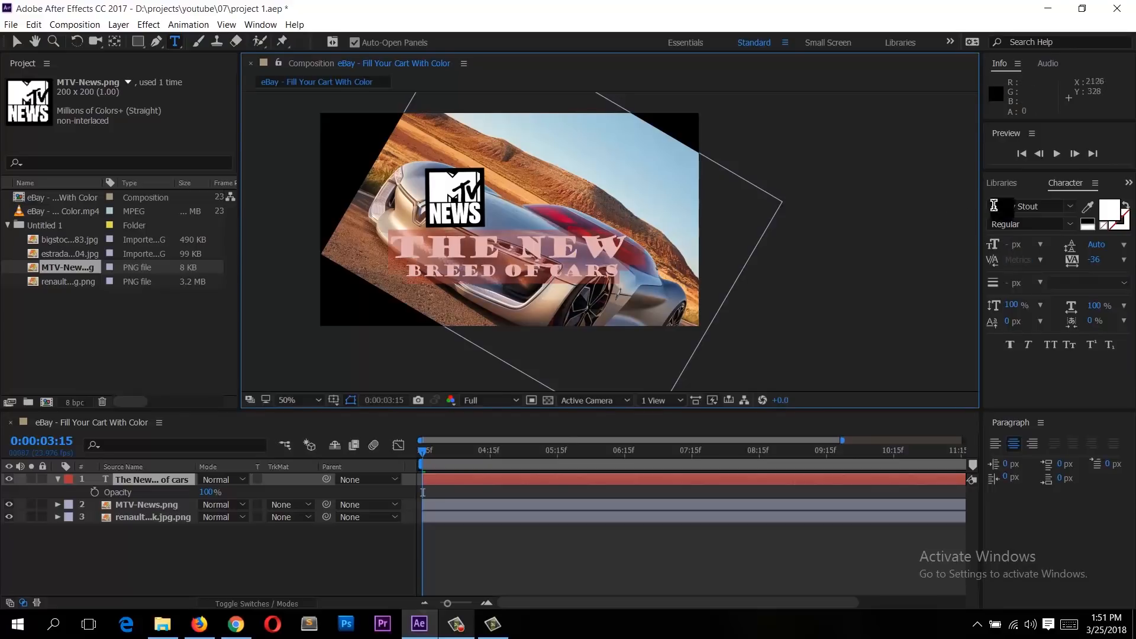
pyautogui.click(1069, 206)
pyautogui.click(1051, 305)
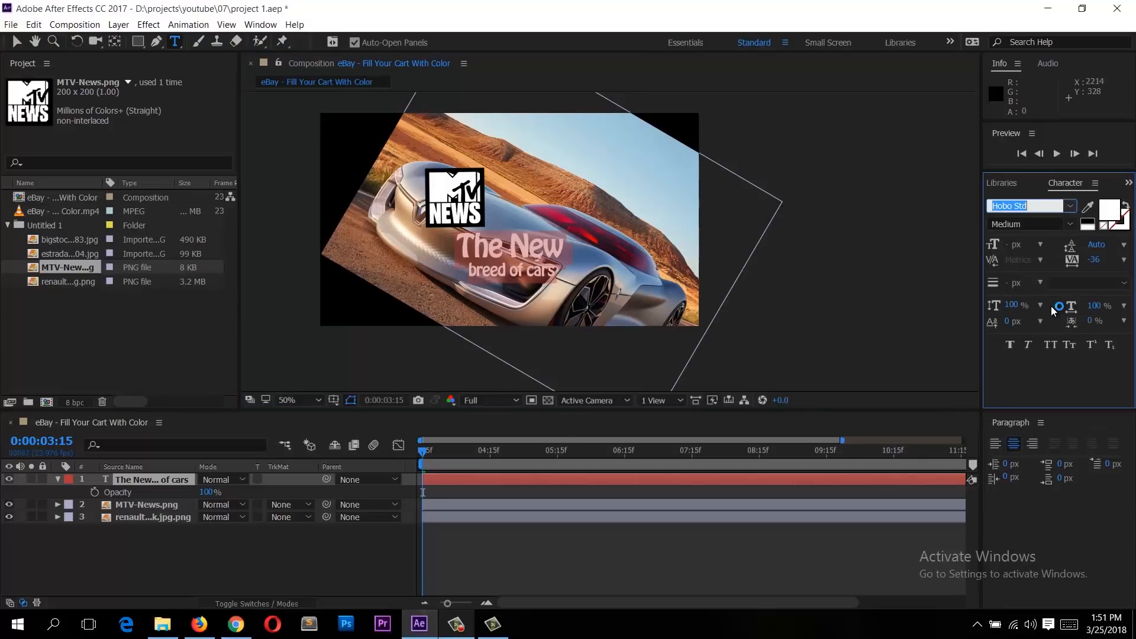
pyautogui.press('Down')
pyautogui.press('Down')
pyautogui.press('Up')
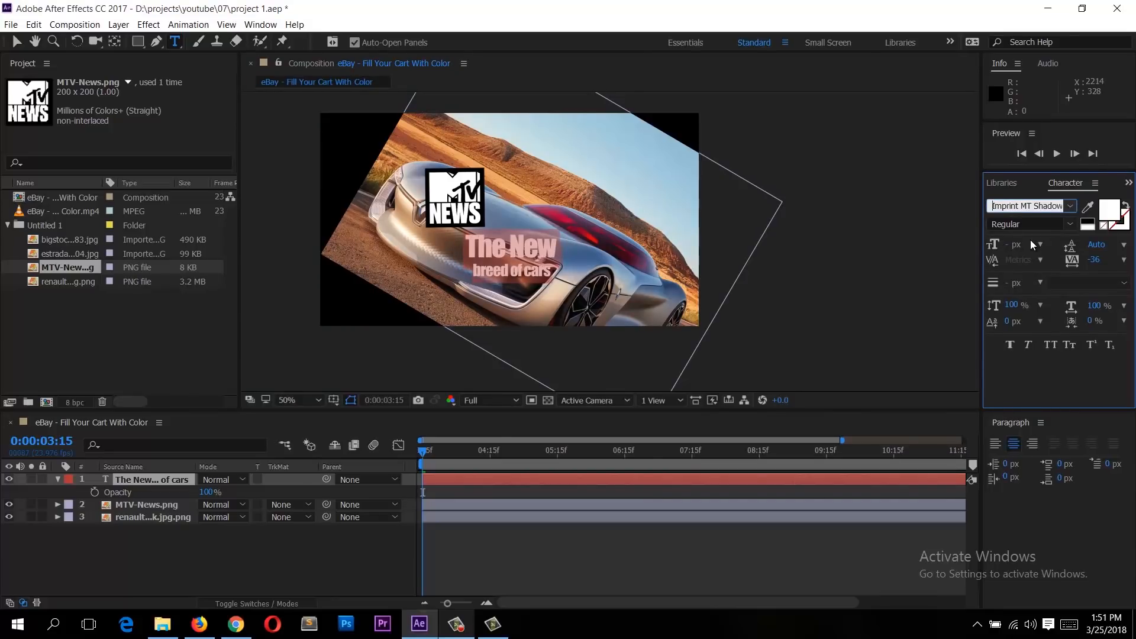
pyautogui.press('Down')
pyautogui.press('Down')
pyautogui.press('Down')
pyautogui.press('Down')
pyautogui.press('Down')
pyautogui.press('Down')
pyautogui.press('Down')
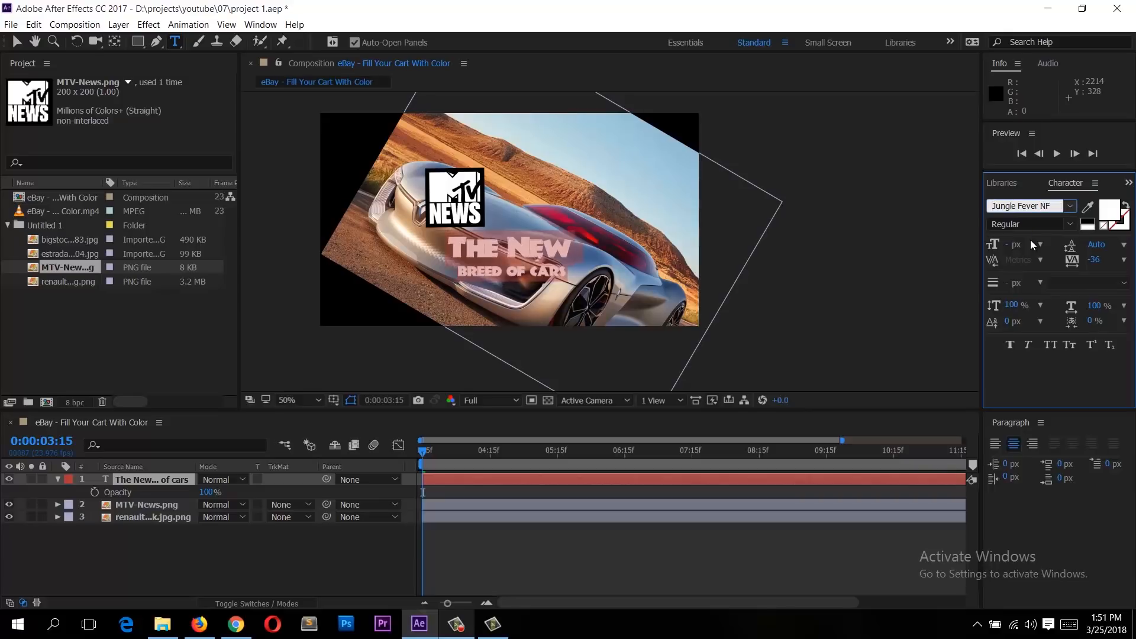
pyautogui.press('Up')
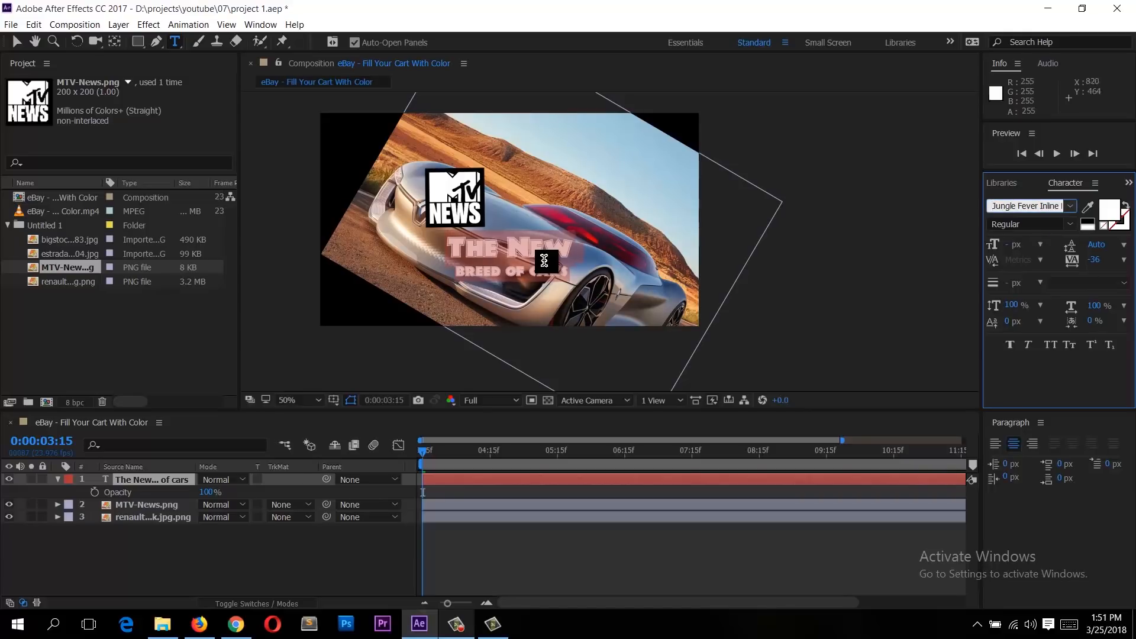
# Step: Select the "breed of cars" line and set its font to Rockwell
pyautogui.click(483, 267)
pyautogui.moveTo(449, 273); pyautogui.dragTo(597, 273)
pyautogui.click(1030, 205)
pyautogui.write('Rockwell')
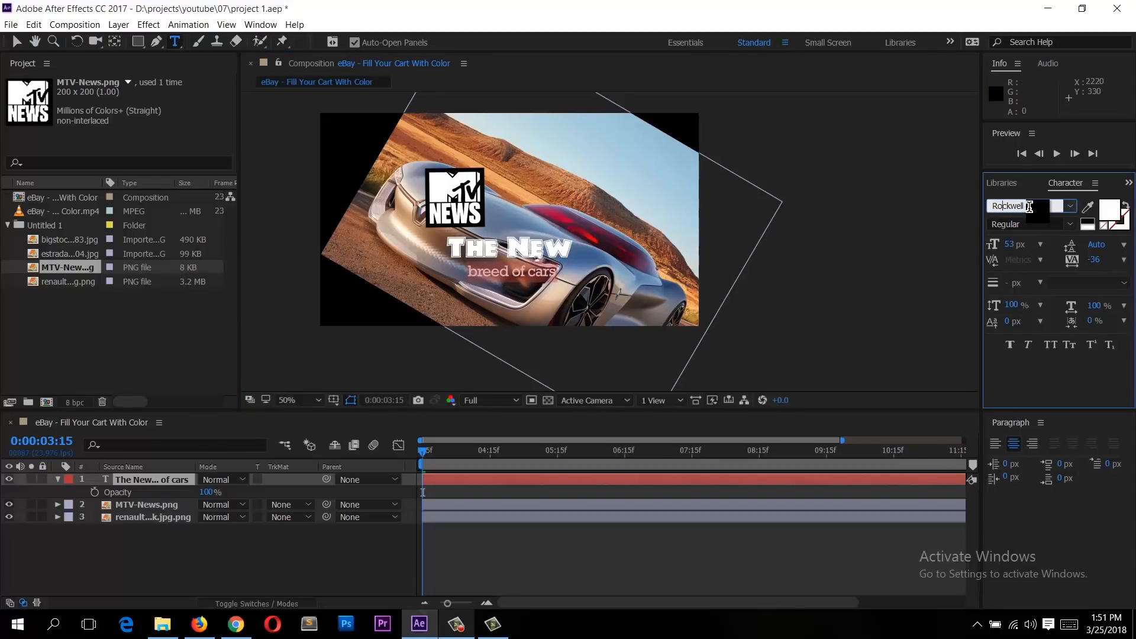
pyautogui.press('Return')
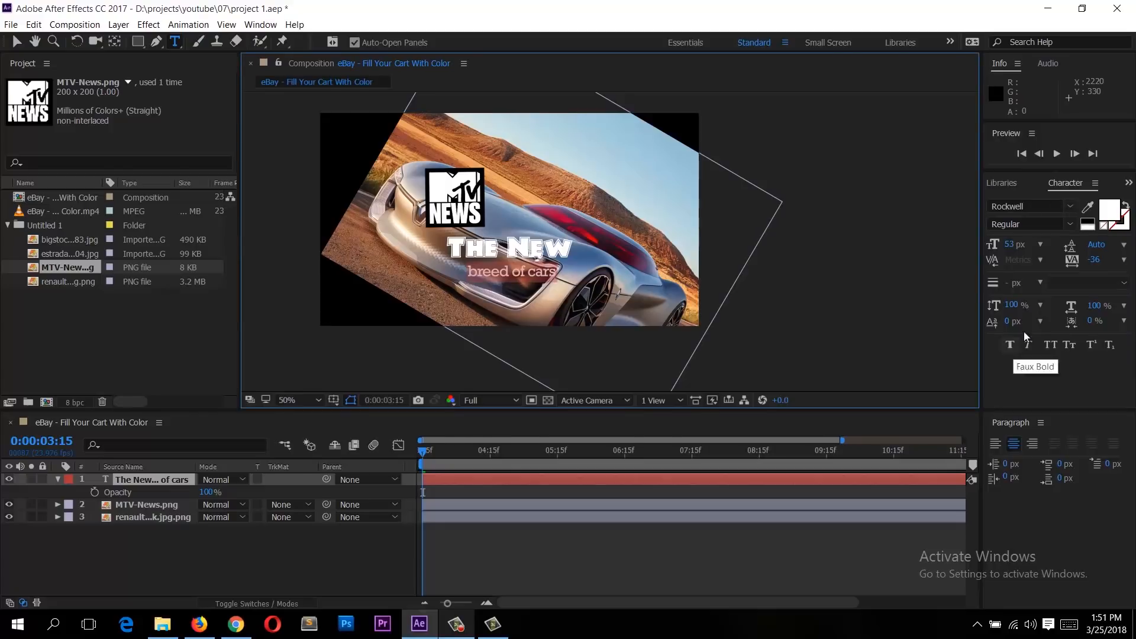
# Step: Widen the tracking of the "breed of cars" line to 129
pyautogui.moveTo(1088, 267); pyautogui.dragTo(1131, 267)
pyautogui.click(570, 271)
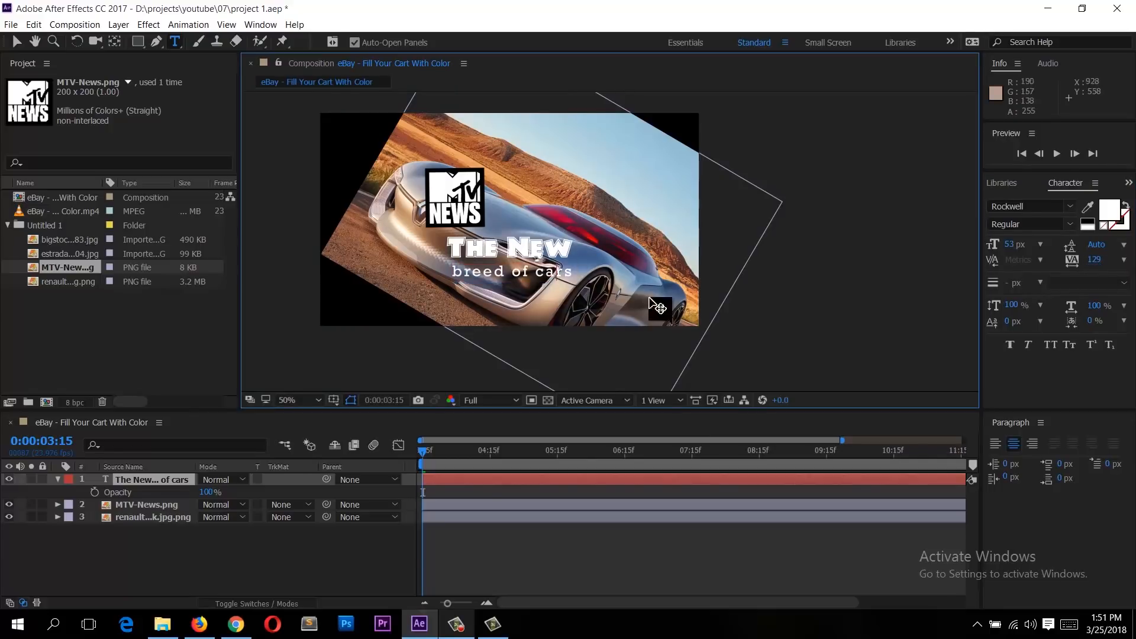
pyautogui.moveTo(572, 274); pyautogui.dragTo(453, 271)
# Step: Try left and right alignment on the paragraphs, then set them back to centered
pyautogui.click(997, 445)
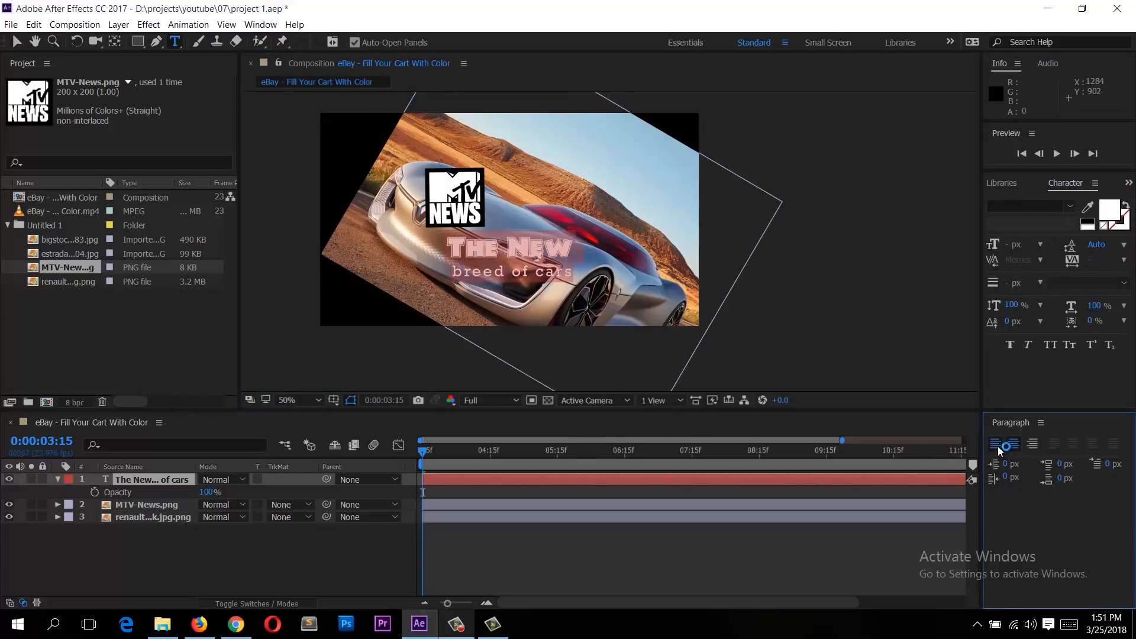
pyautogui.click(1014, 445)
pyautogui.click(1033, 445)
pyautogui.click(1013, 444)
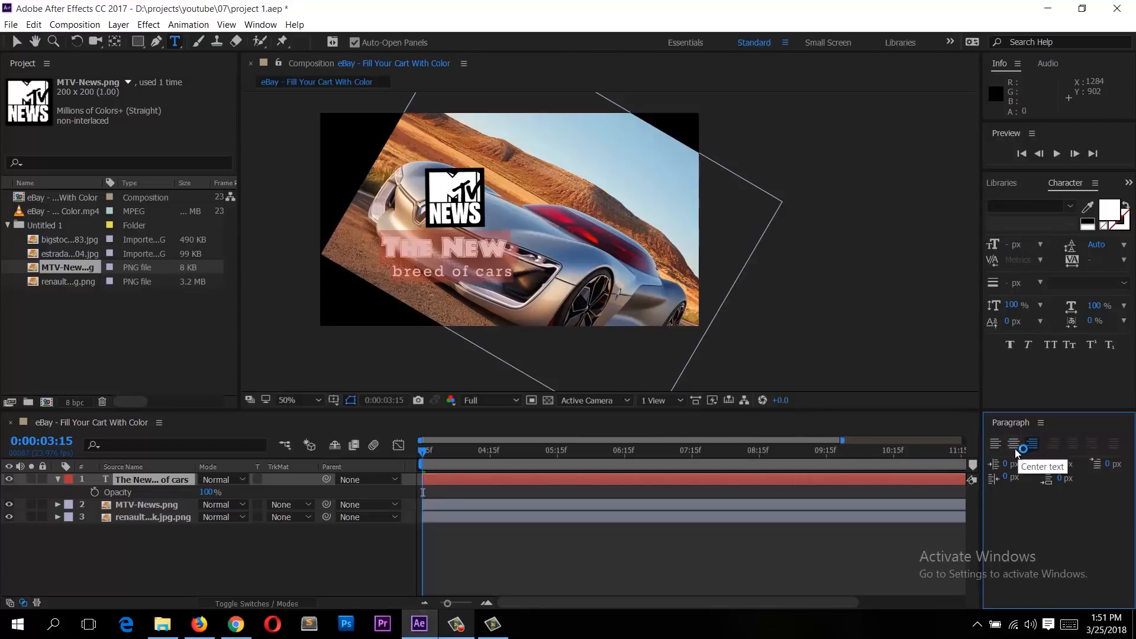
# Step: Move the text layer up next to the MTV logo with the Selection tool, undoing an extra move
pyautogui.click(16, 43)
pyautogui.moveTo(510, 254); pyautogui.dragTo(515, 208)
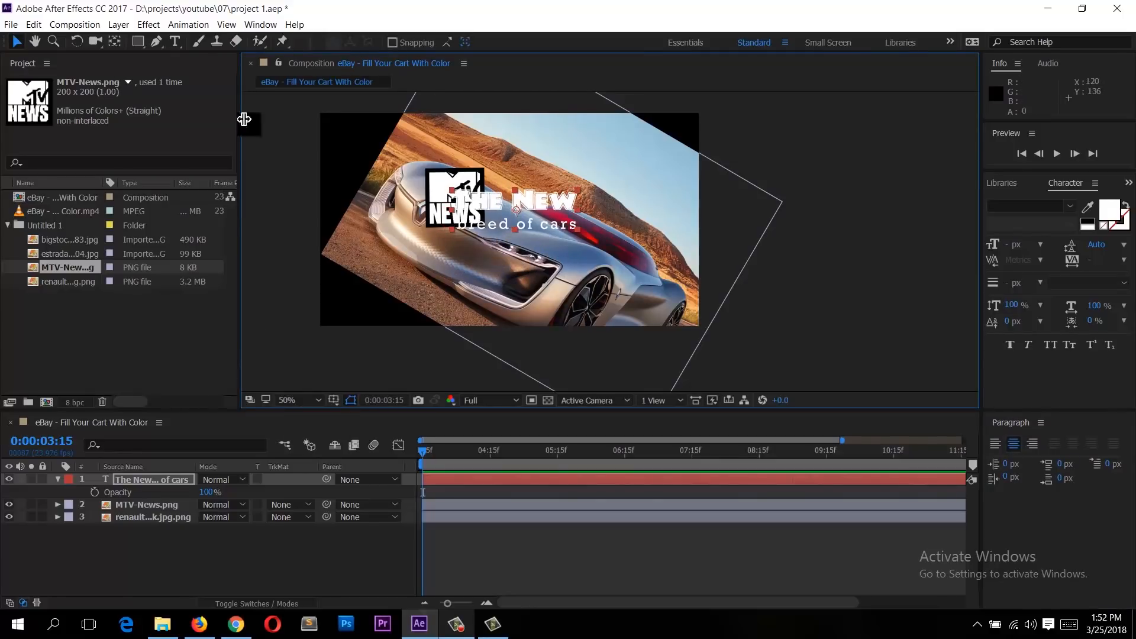
pyautogui.moveTo(609, 182); pyautogui.dragTo(611, 206)
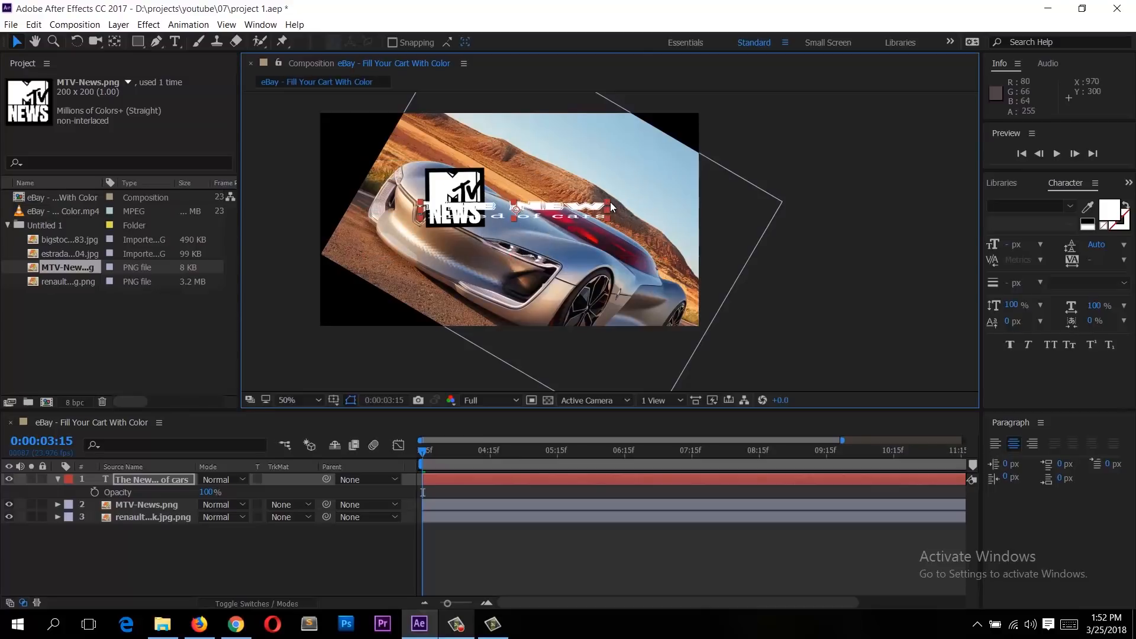
pyautogui.hotkey('ctrl', 'z')
# Step: Expand the text layer in the timeline to reveal its Text and Transform properties
pyautogui.click(135, 480)
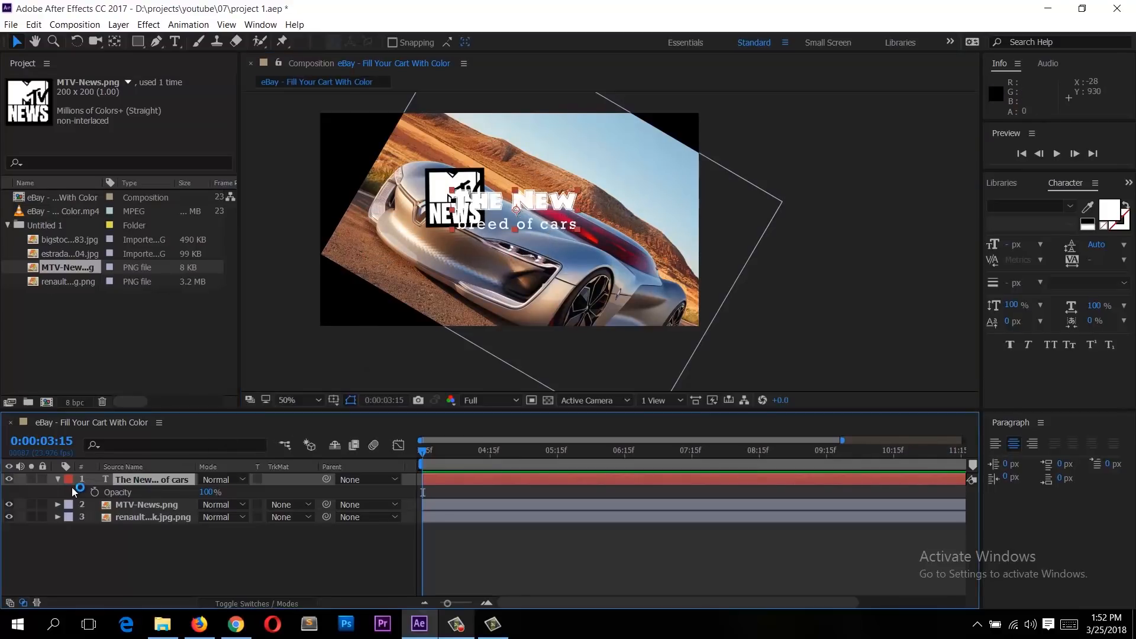
pyautogui.click(64, 479)
pyautogui.click(57, 480)
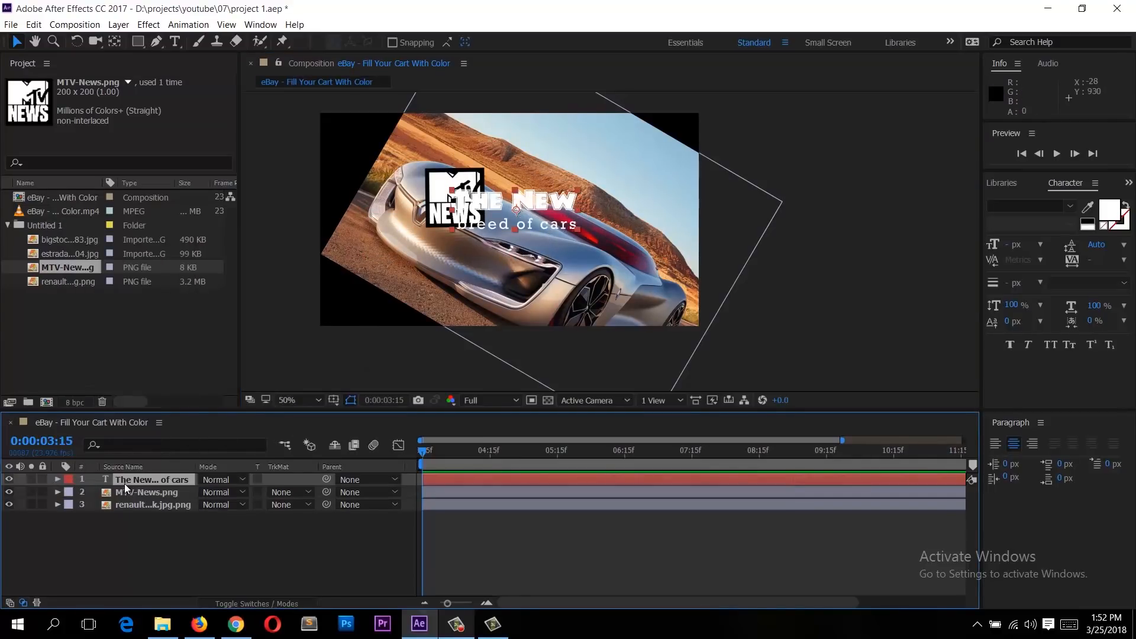
pyautogui.click(56, 480)
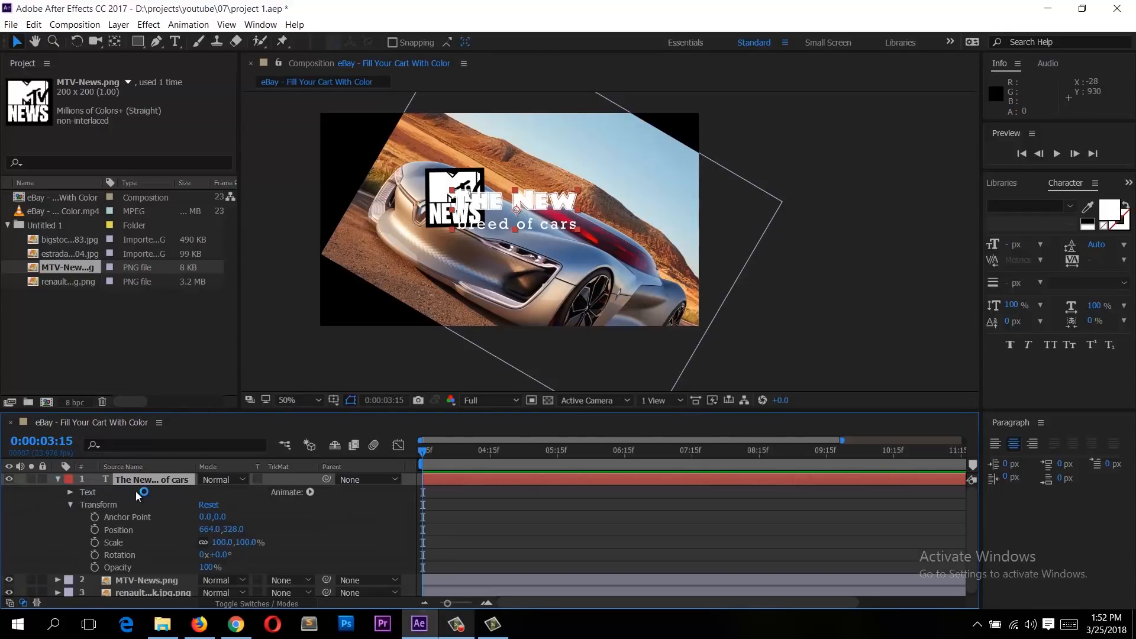
# Step: Scrub the text layer's Anchor Point, Scale and Rotation values, then reset its Transform properties
pyautogui.click(69, 504)
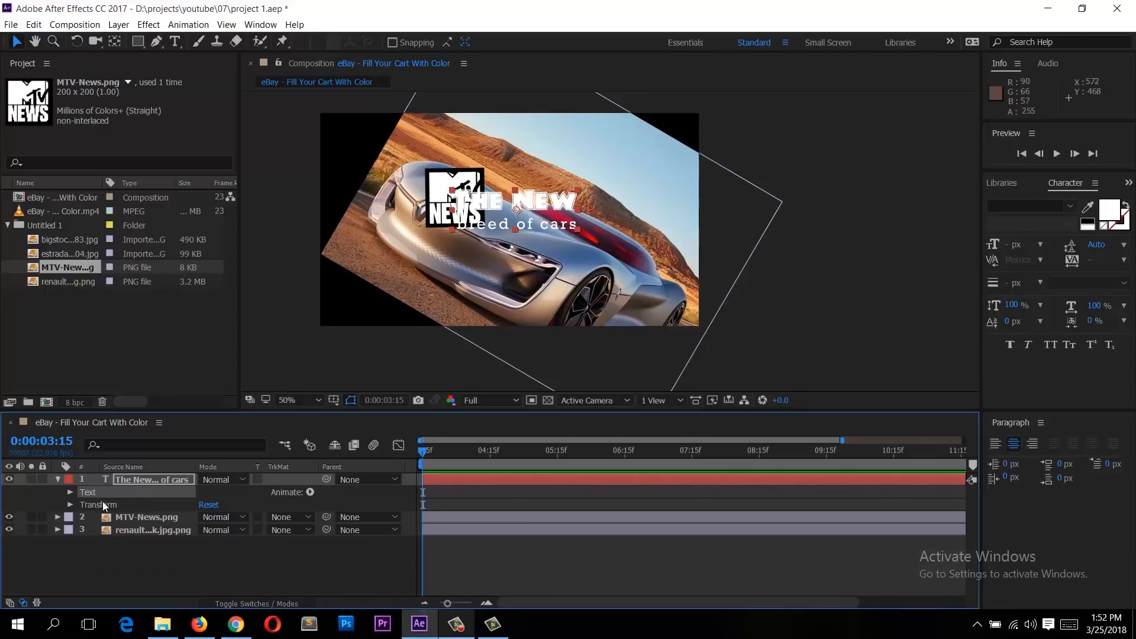
pyautogui.click(123, 505)
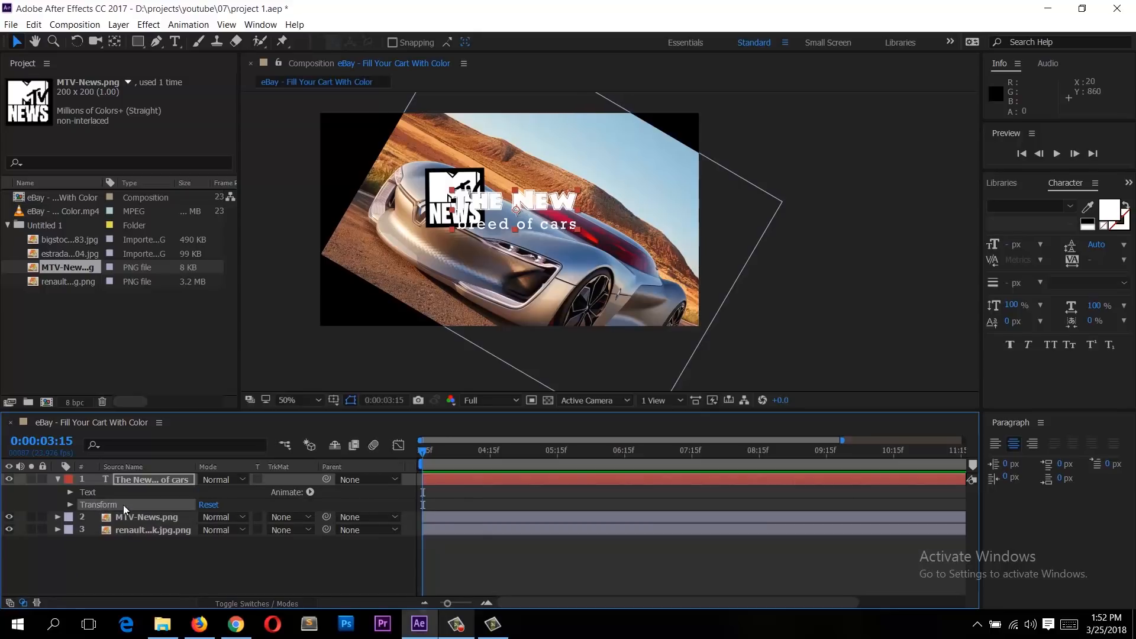
pyautogui.click(69, 505)
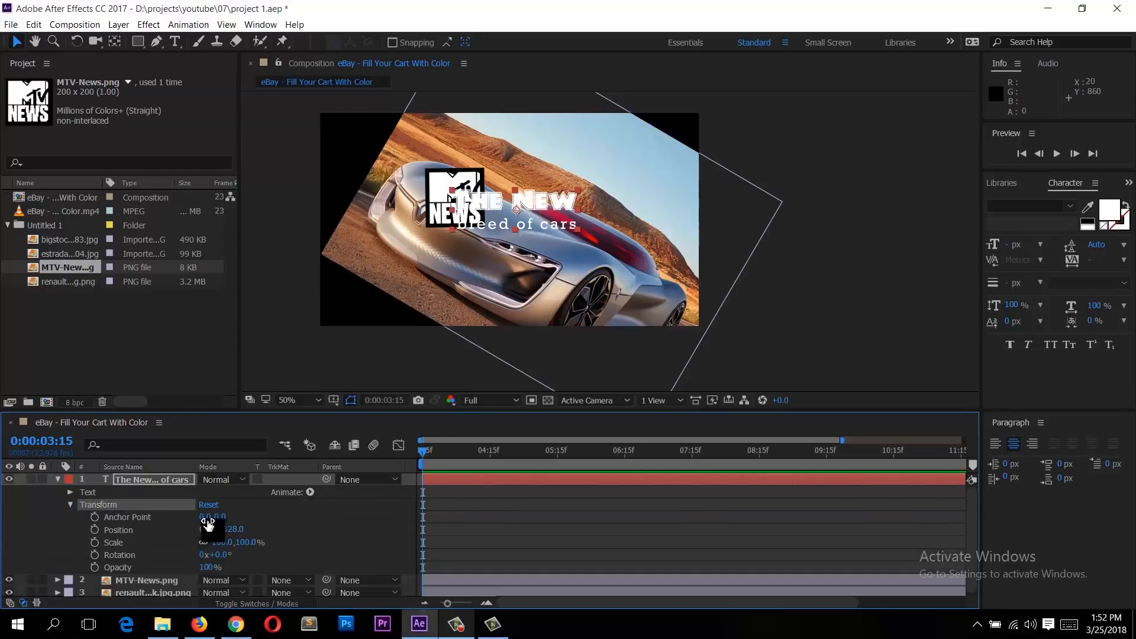
pyautogui.click(242, 519)
pyautogui.click(150, 517)
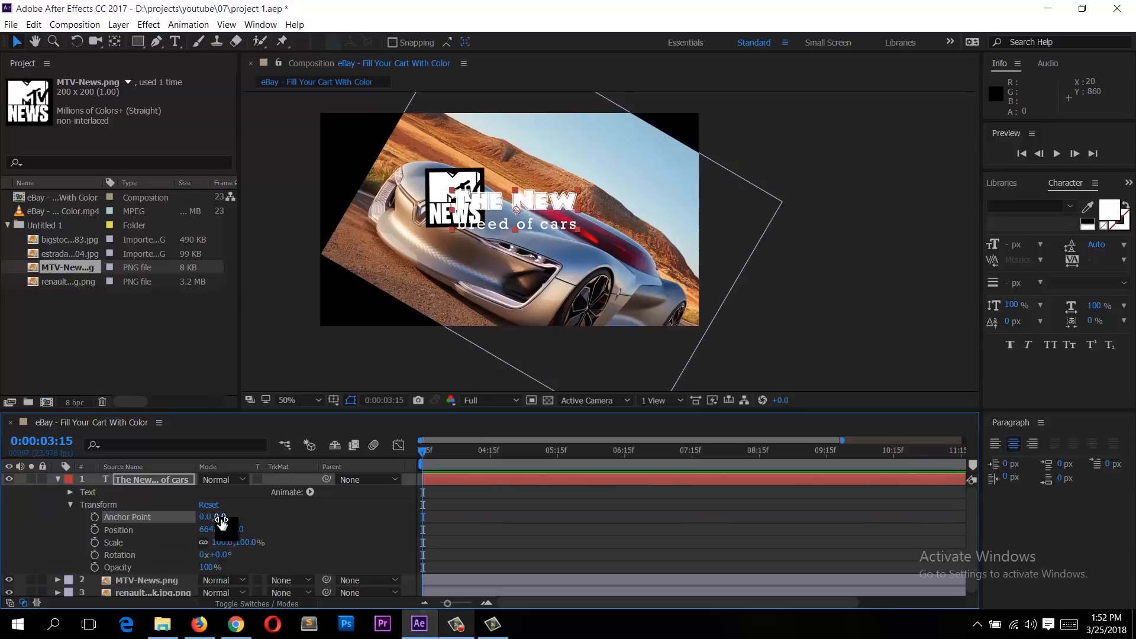
pyautogui.moveTo(220, 517); pyautogui.dragTo(545, 290)
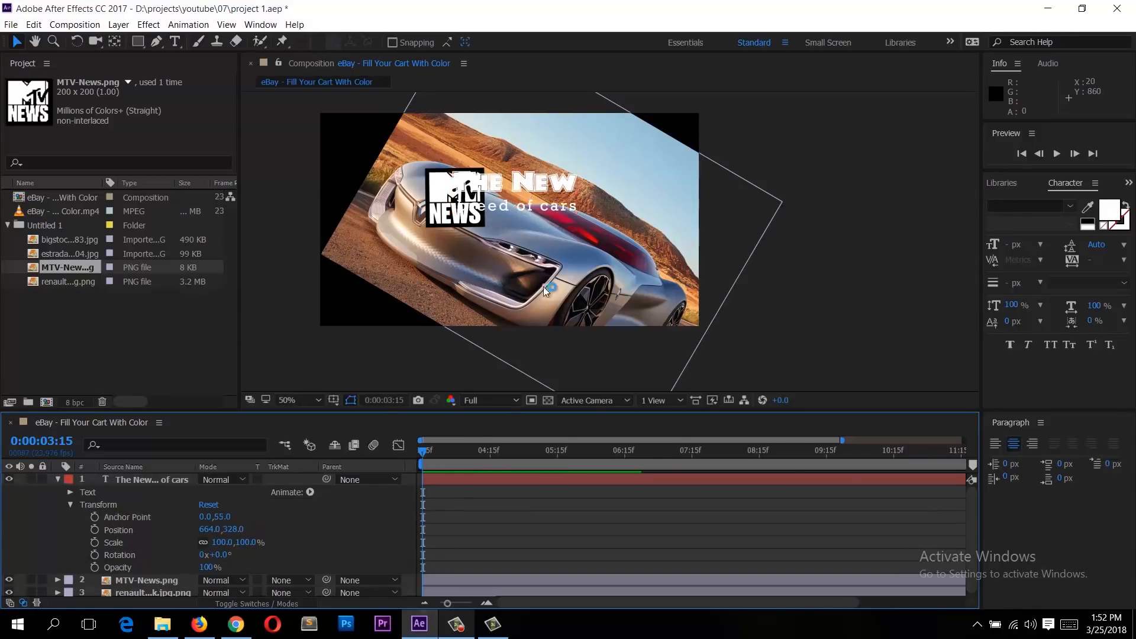
pyautogui.click(116, 481)
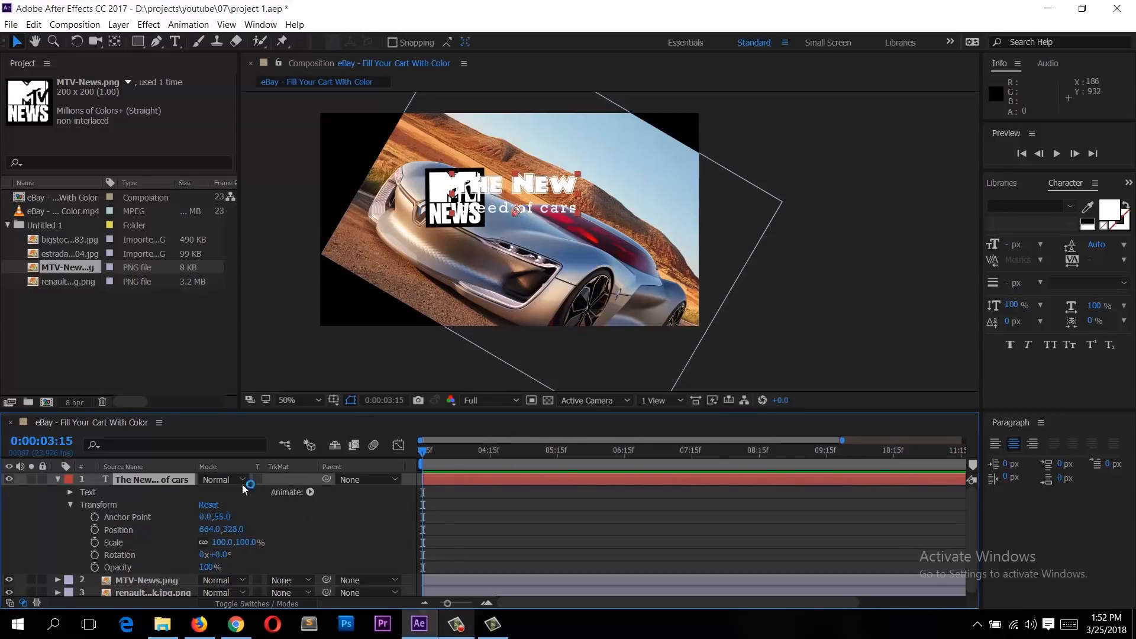
pyautogui.moveTo(219, 516); pyautogui.dragTo(342, 506)
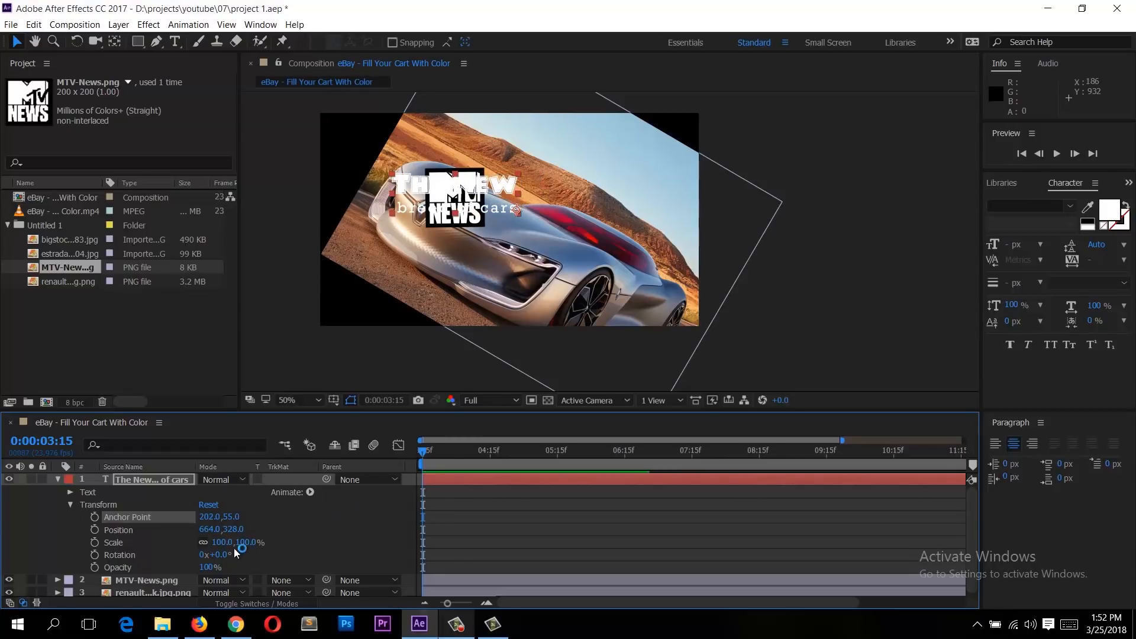
pyautogui.moveTo(244, 542); pyautogui.dragTo(268, 537)
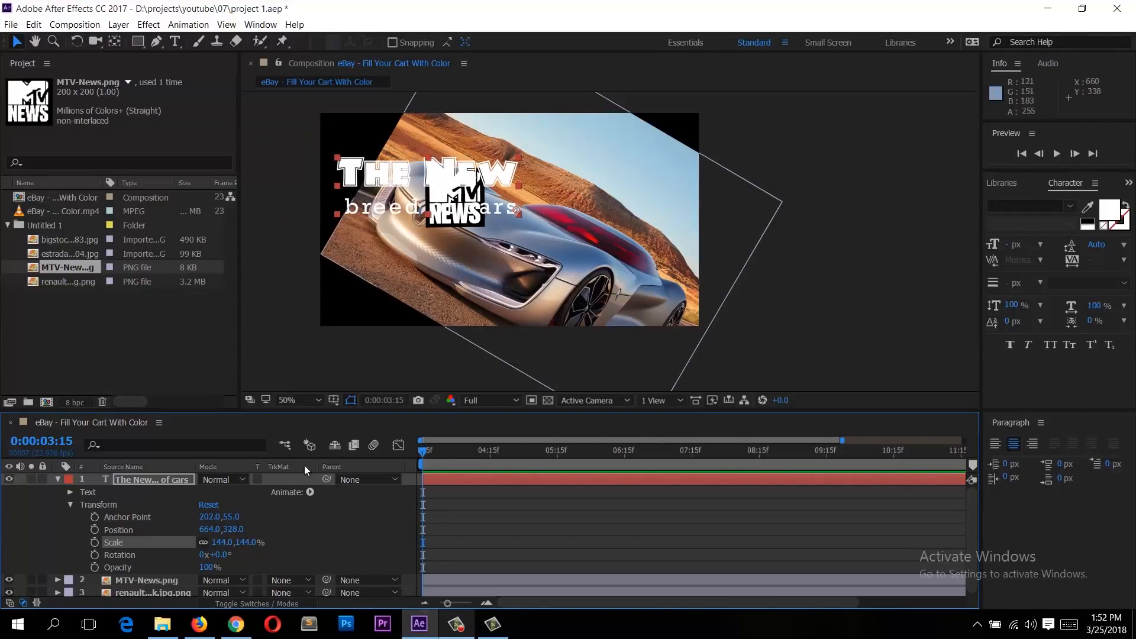
pyautogui.moveTo(222, 555)
pyautogui.mouseDown()
pyautogui.moveTo(279, 547)
pyautogui.moveTo(207, 549)
pyautogui.mouseUp()
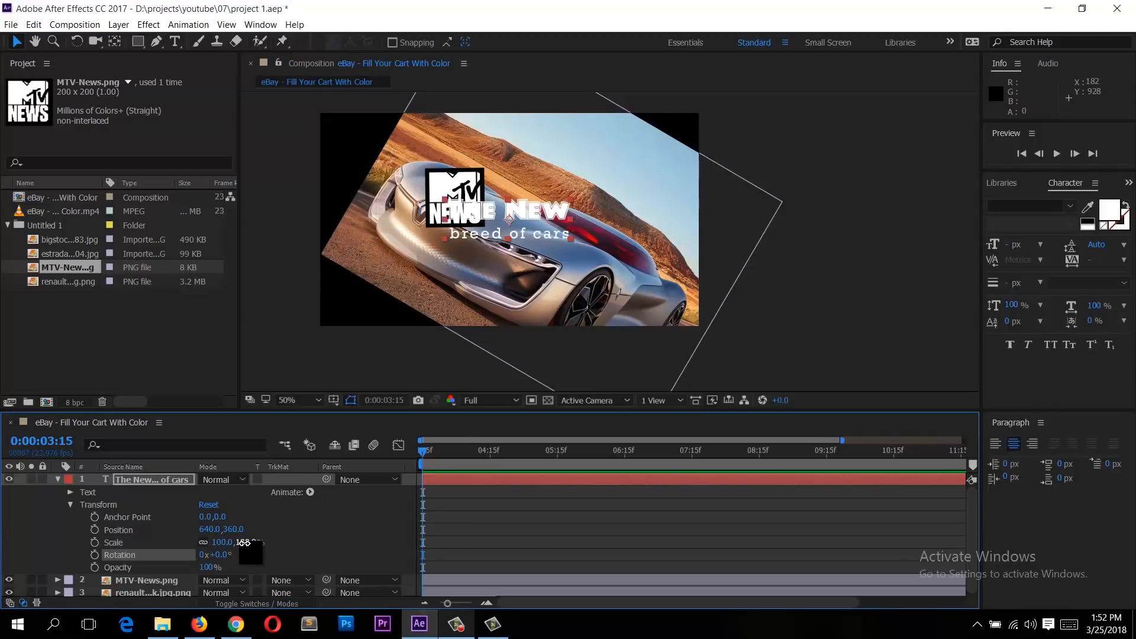
pyautogui.moveTo(244, 543)
pyautogui.mouseDown()
pyautogui.moveTo(338, 538)
pyautogui.moveTo(243, 543)
pyautogui.moveTo(234, 556)
pyautogui.moveTo(249, 556)
pyautogui.moveTo(228, 557)
pyautogui.mouseUp()
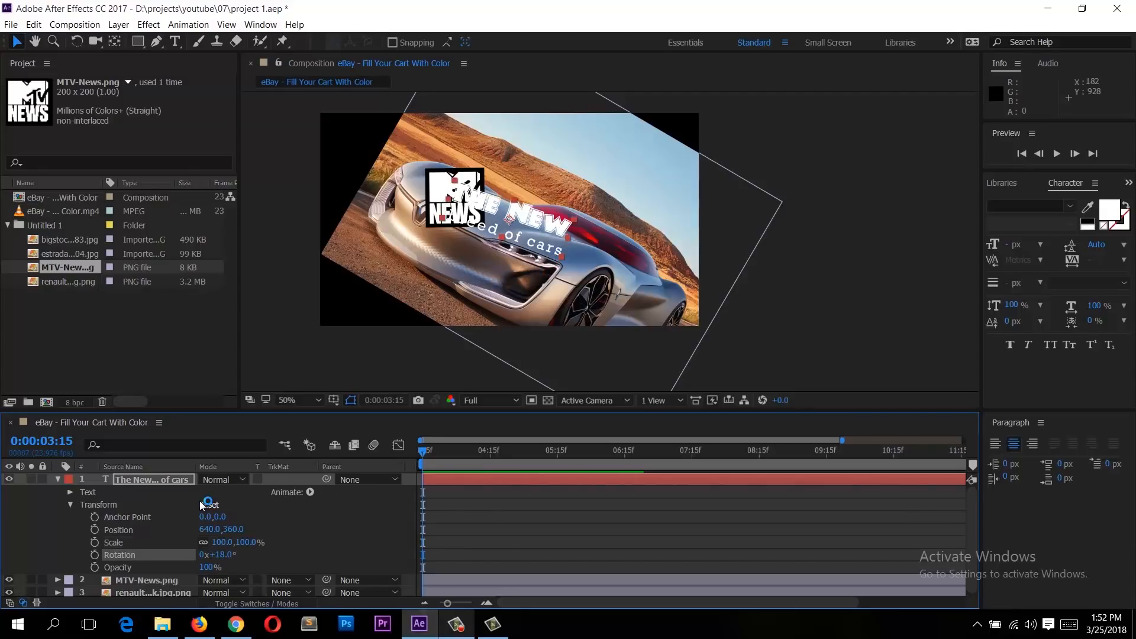
pyautogui.click(201, 503)
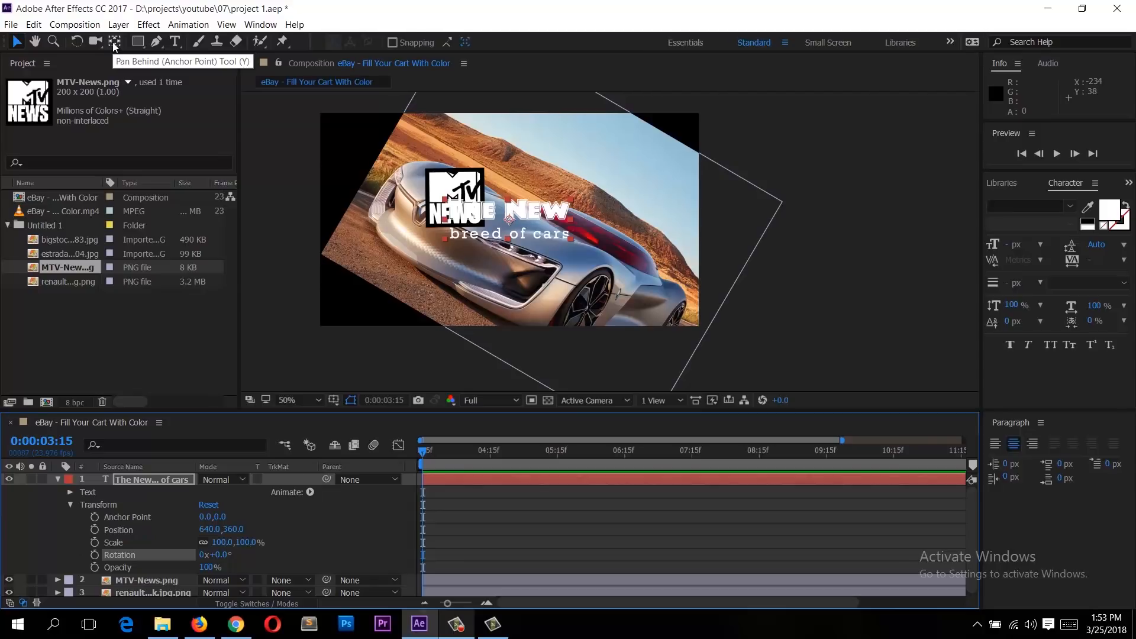
# Step: Try moving the text layer's anchor point with the Pan Behind tool and rotating it with the Rotation tool, then reset its Transform
pyautogui.click(114, 42)
pyautogui.moveTo(510, 227); pyautogui.dragTo(576, 202)
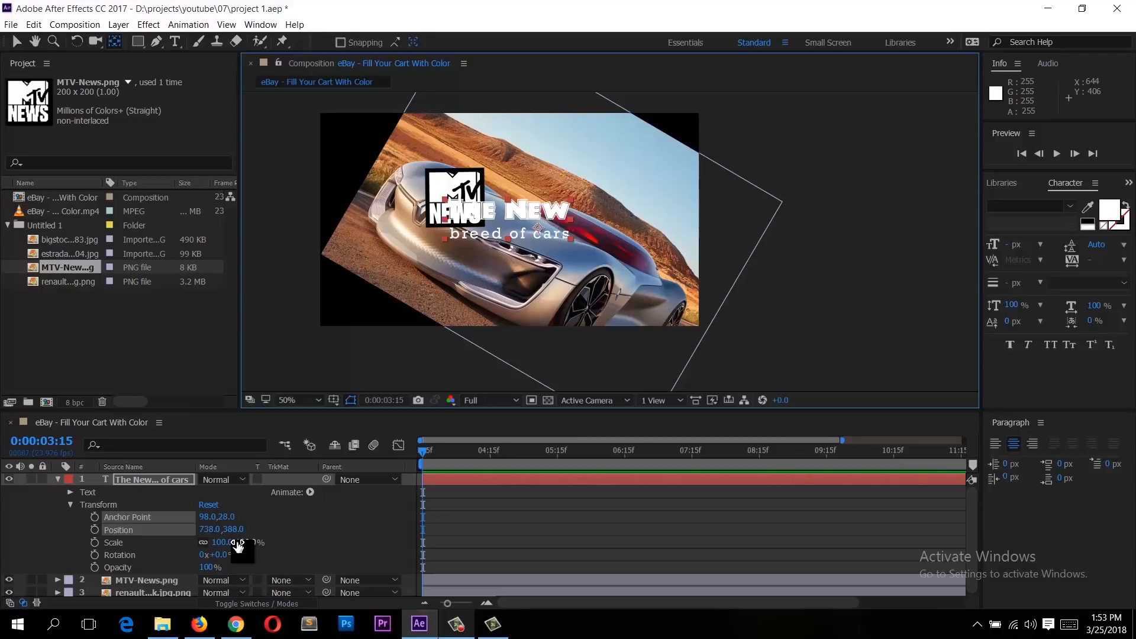
pyautogui.click(77, 43)
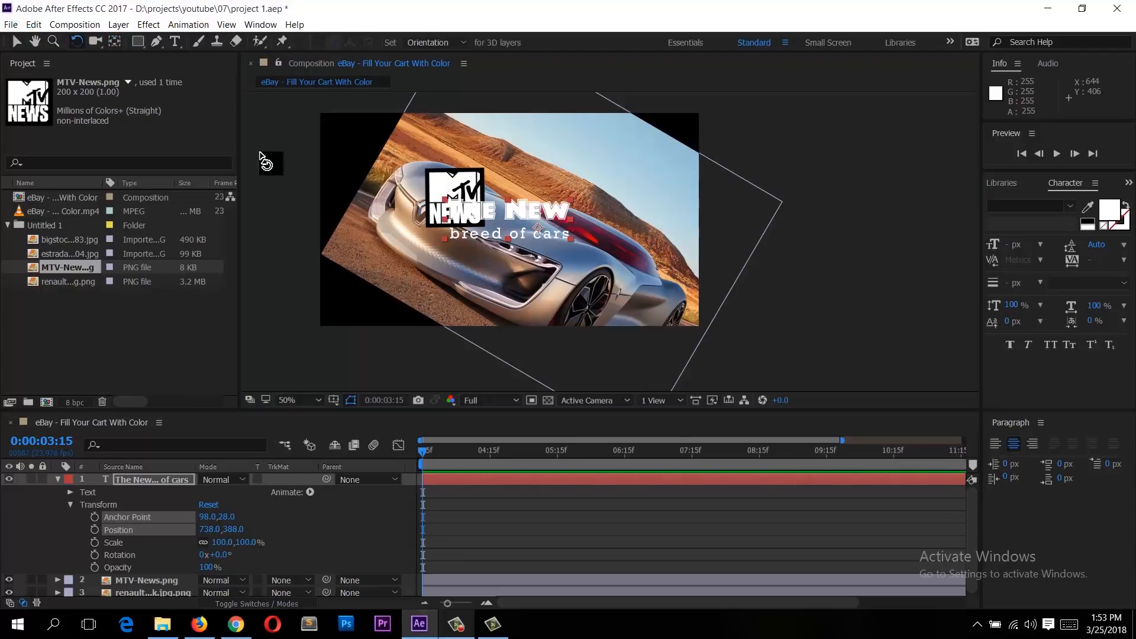
pyautogui.moveTo(460, 200); pyautogui.dragTo(474, 329)
pyautogui.click(207, 504)
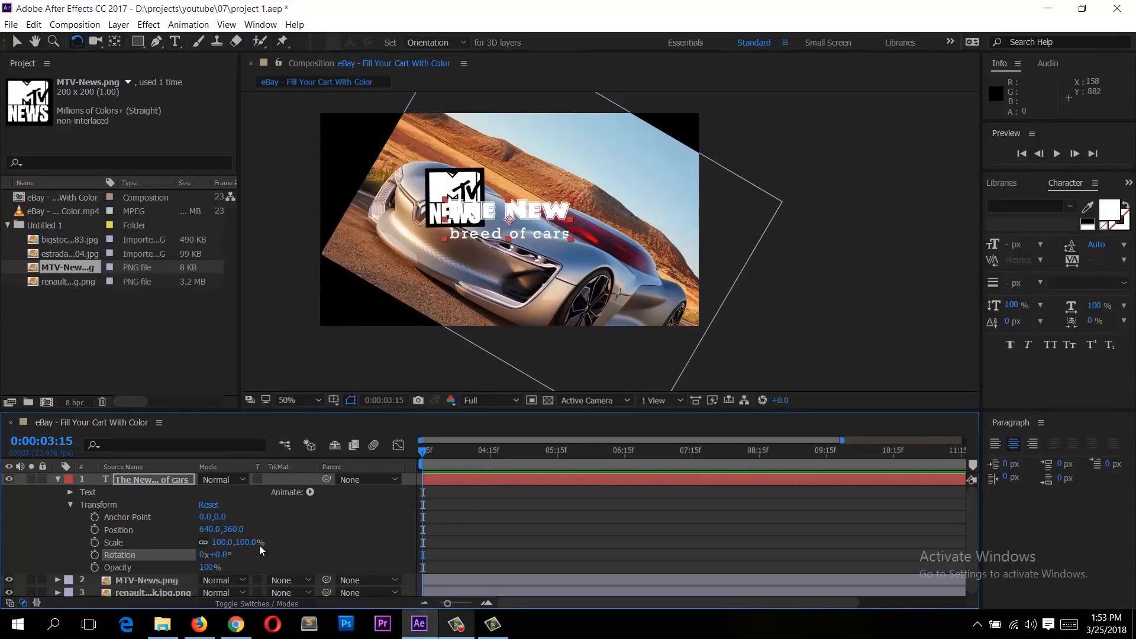
# Step: Scale the text layer to 107% and collapse its properties in the timeline
pyautogui.moveTo(240, 542); pyautogui.dragTo(256, 574)
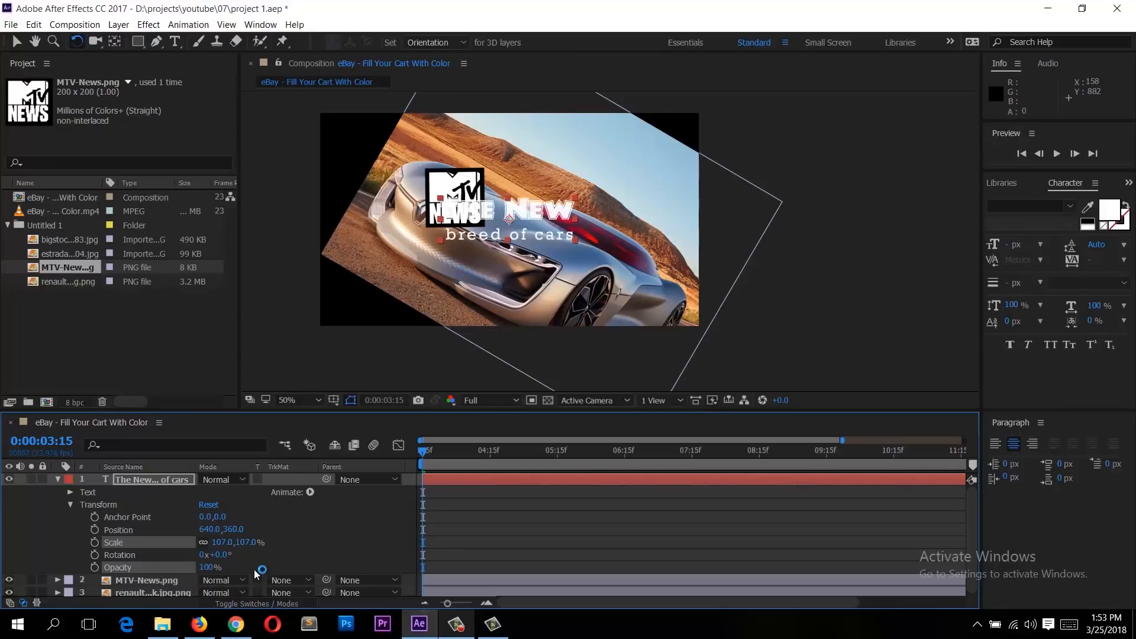
pyautogui.click(69, 505)
pyautogui.click(57, 479)
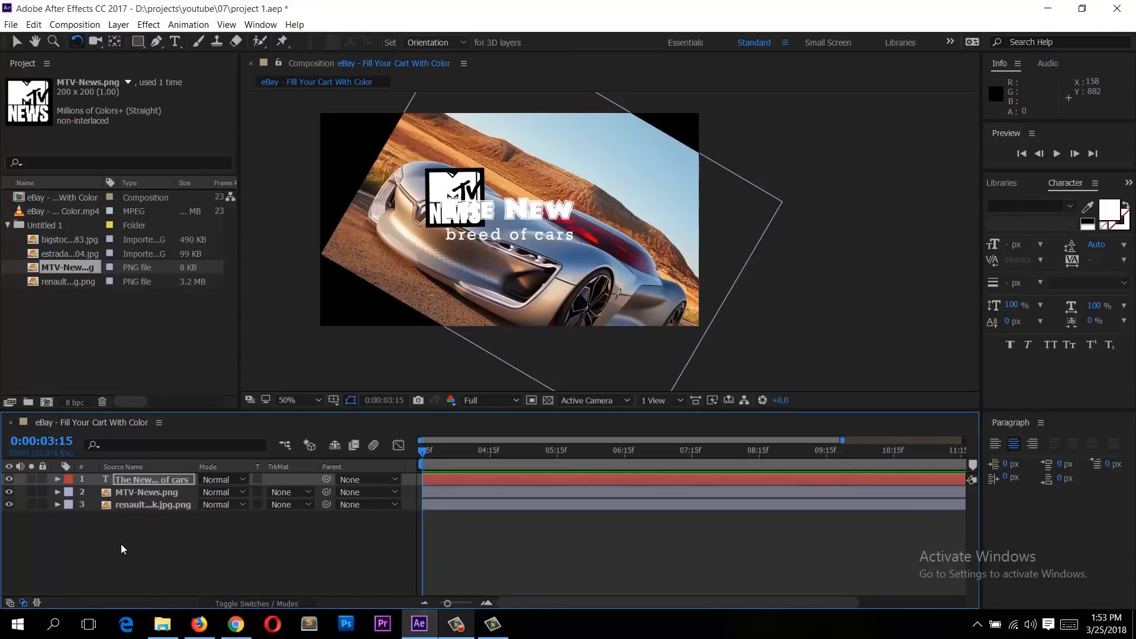
pyautogui.click(121, 545)
# Step: Reset the Transform properties of the car image layer to remove its rotation
pyautogui.click(169, 495)
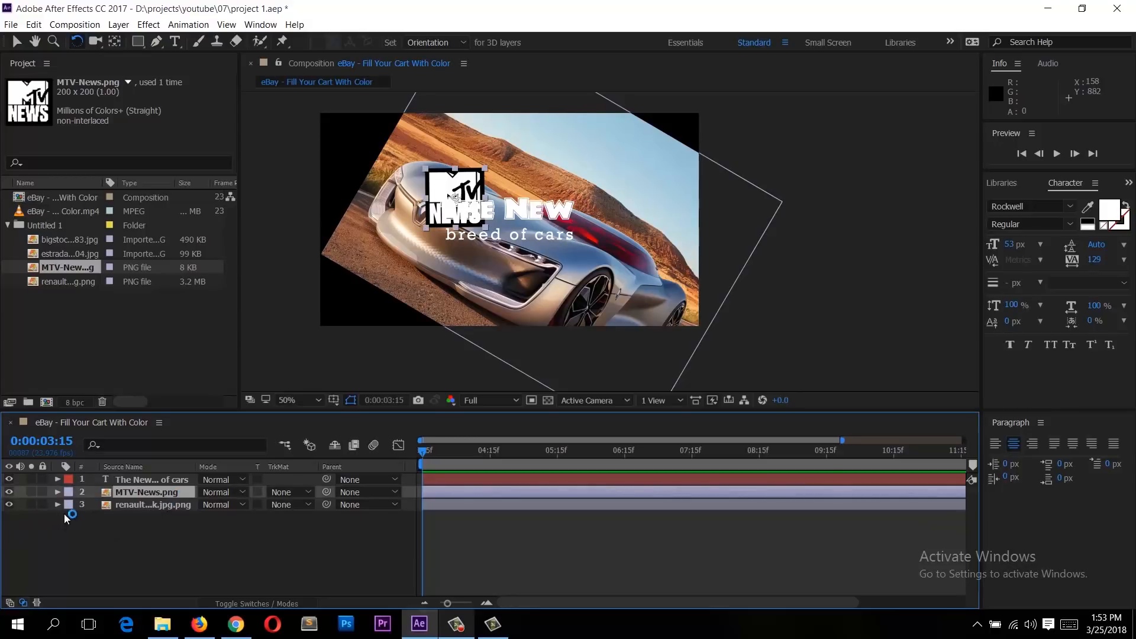
pyautogui.click(148, 509)
pyautogui.click(57, 505)
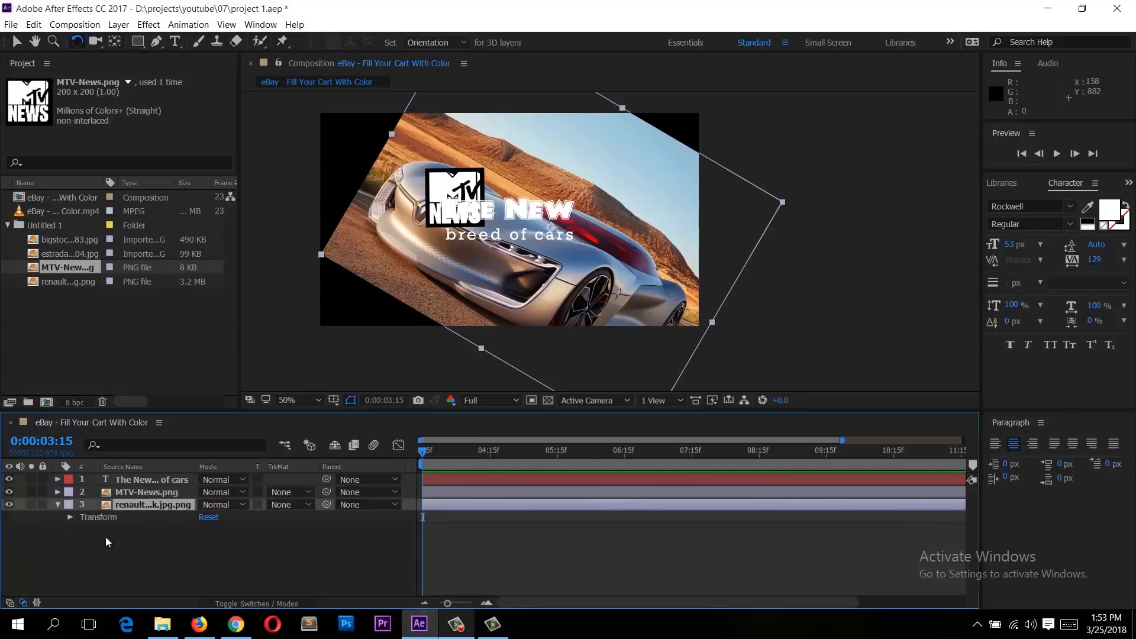
pyautogui.click(208, 518)
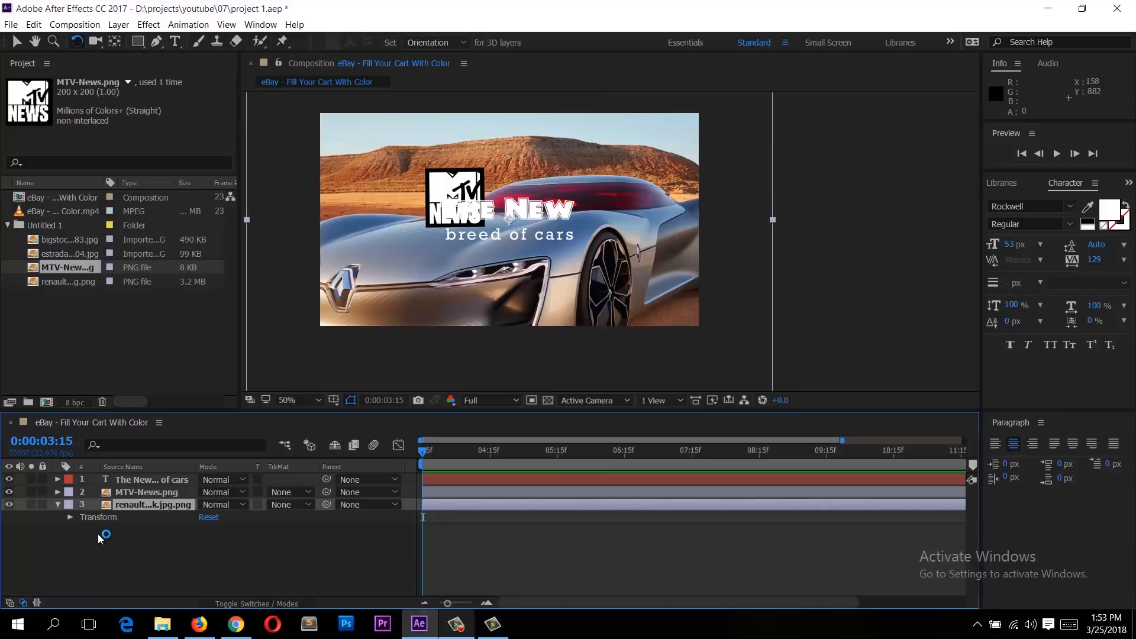
# Step: Scale the car image layer to 73% so it fills the frame, then collapse it
pyautogui.click(69, 518)
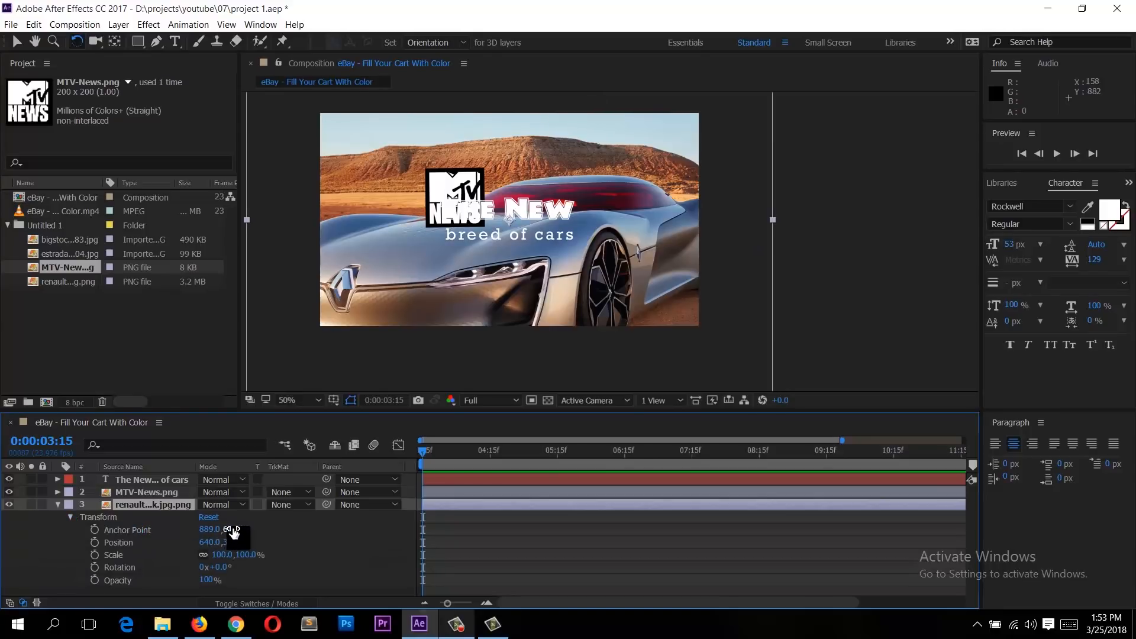
pyautogui.moveTo(232, 543)
pyautogui.mouseDown()
pyautogui.moveTo(207, 547)
pyautogui.moveTo(232, 564)
pyautogui.mouseUp()
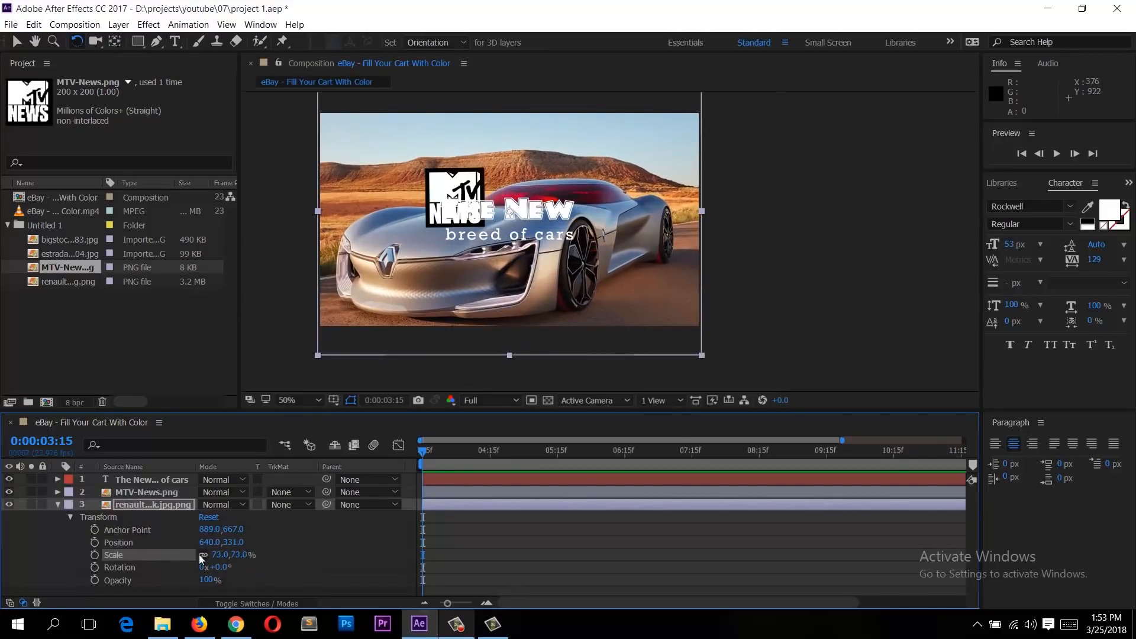
pyautogui.click(421, 546)
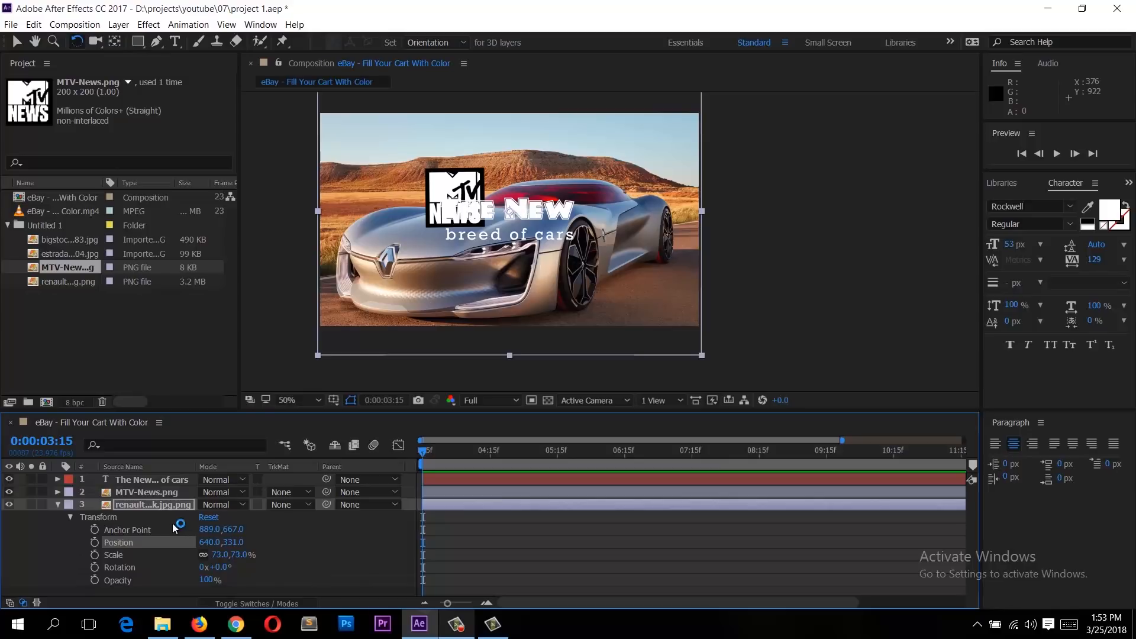
pyautogui.click(415, 546)
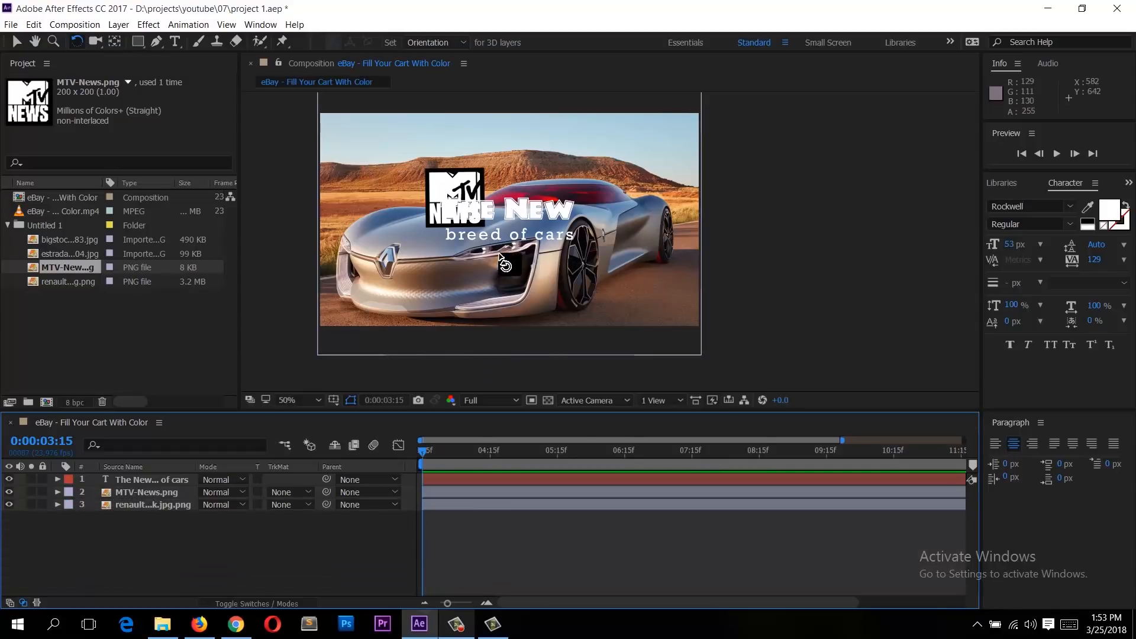
# Step: Move the text layer down below the MTV logo with the Selection tool
pyautogui.click(539, 213)
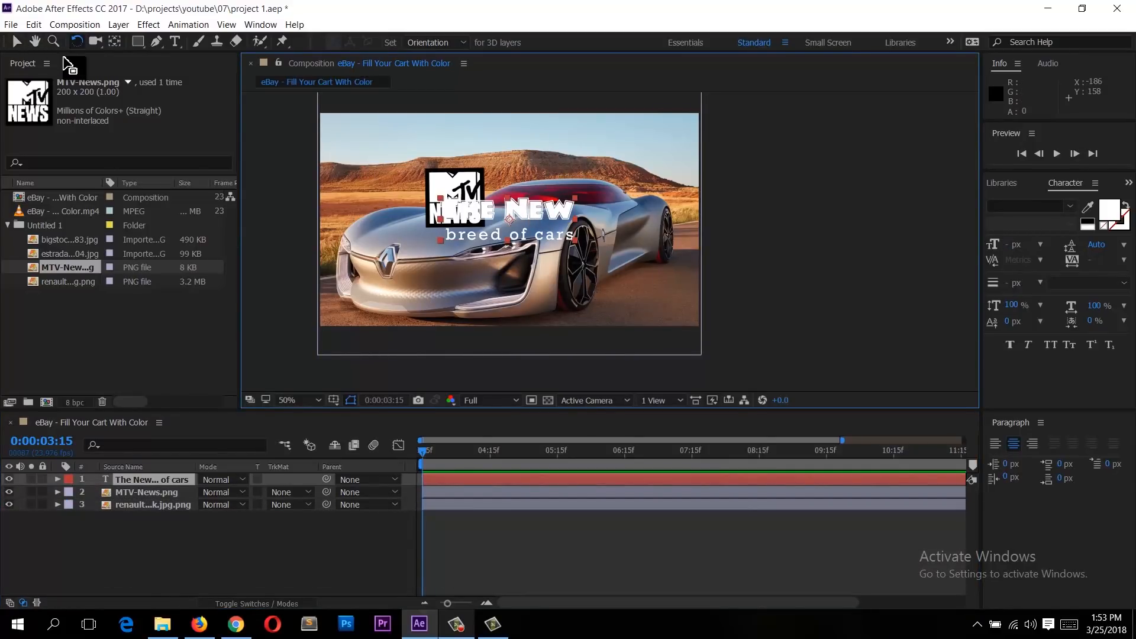
pyautogui.click(17, 41)
pyautogui.moveTo(521, 213); pyautogui.dragTo(498, 259)
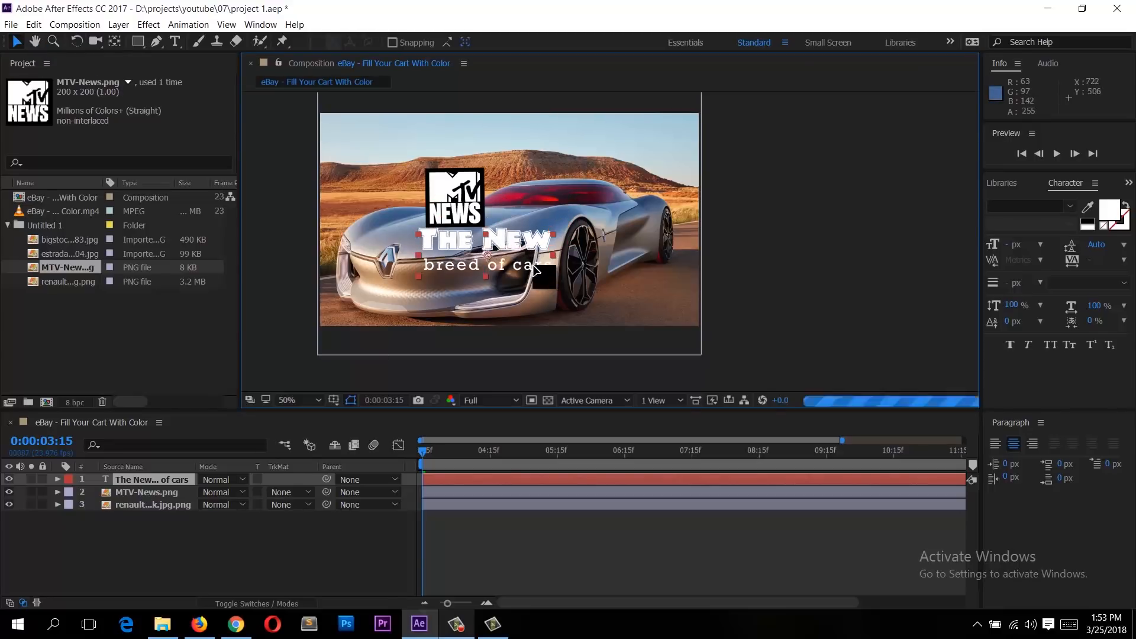
pyautogui.click(833, 224)
# Step: Move the MTV logo right so it sits centered above the text
pyautogui.click(454, 199)
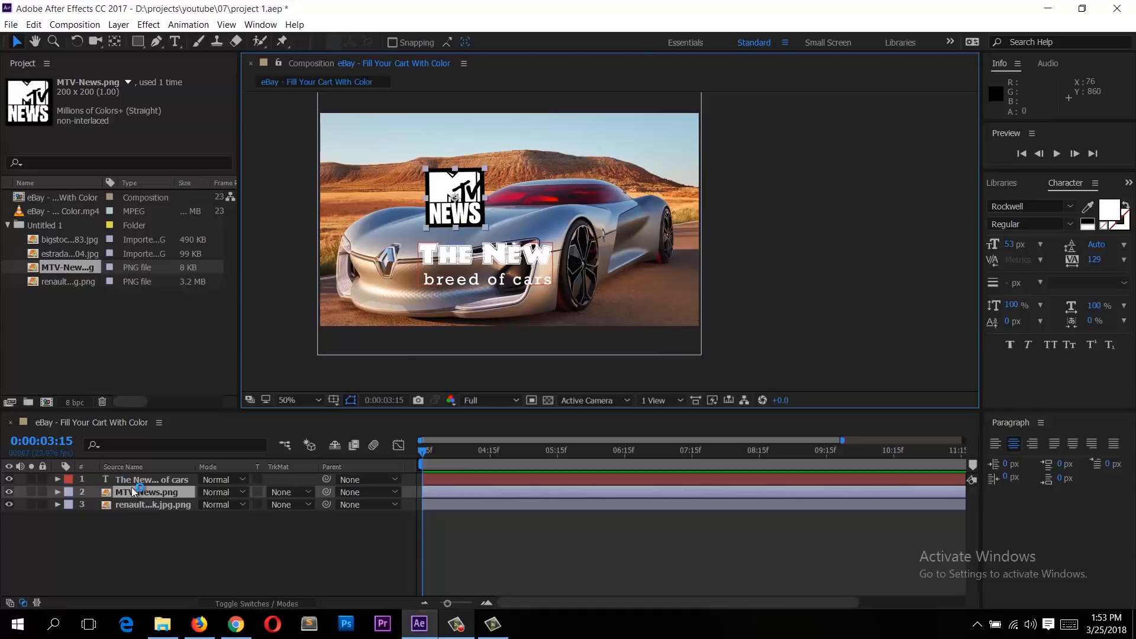
pyautogui.moveTo(447, 215); pyautogui.dragTo(495, 216)
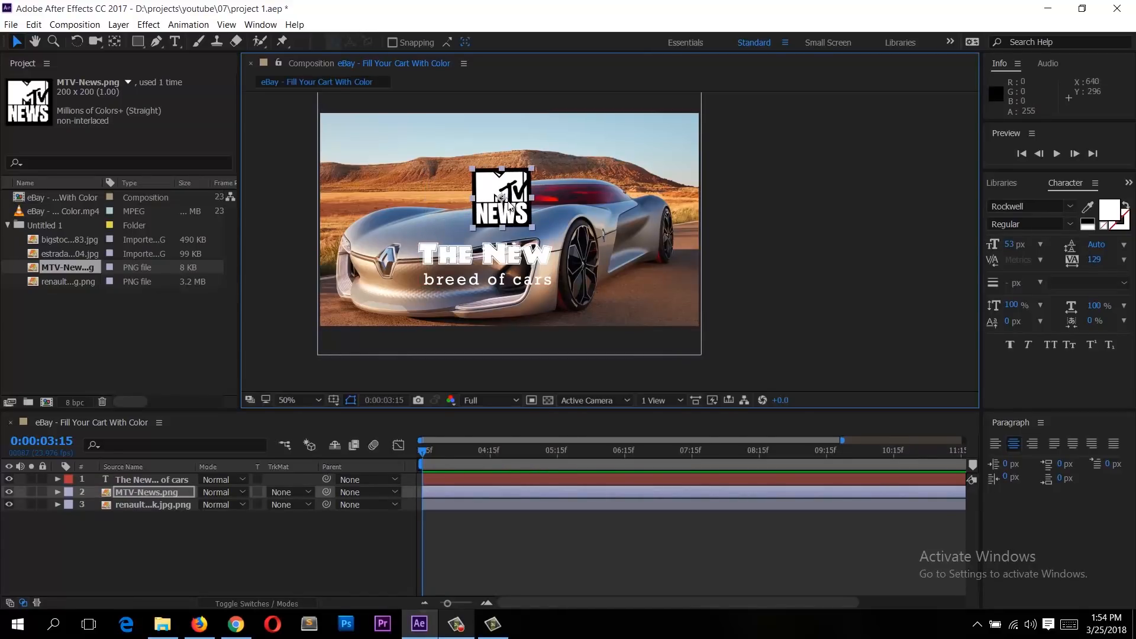
pyautogui.press('/')
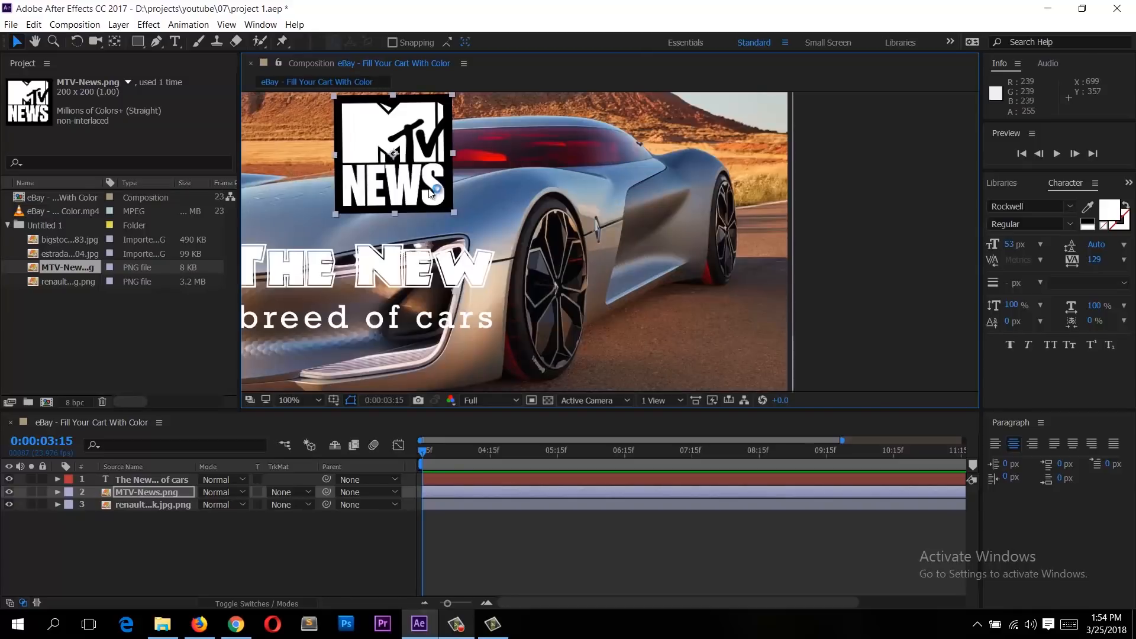
pyautogui.moveTo(356, 147); pyautogui.dragTo(489, 234)
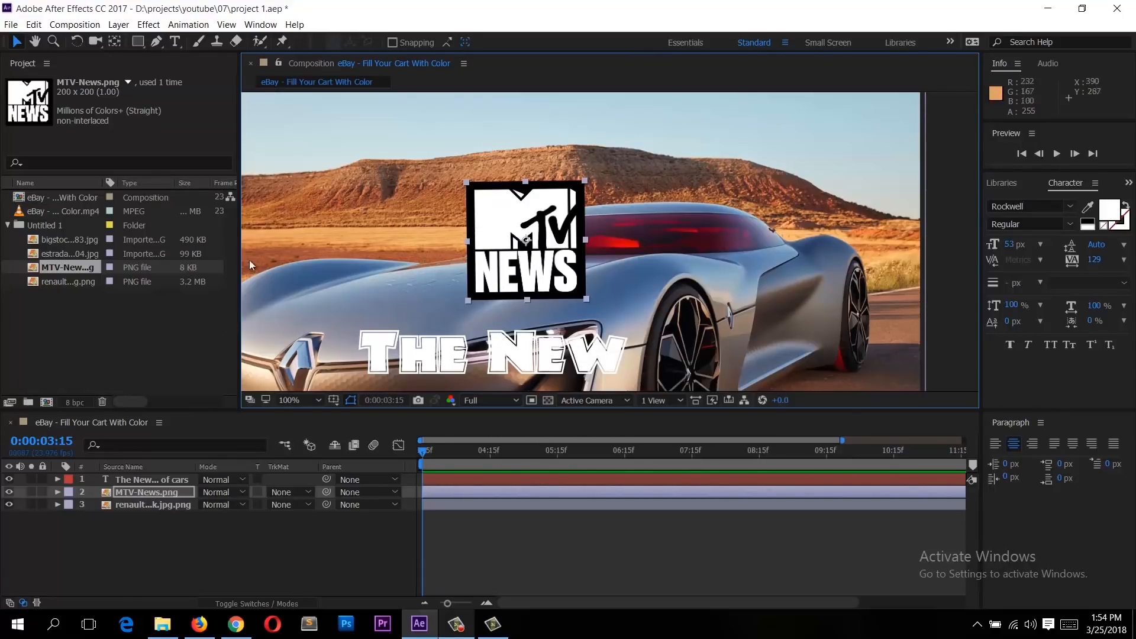
# Step: Import the hotel-logo-design-samples JPEG image into the project
pyautogui.doubleClick(140, 314)
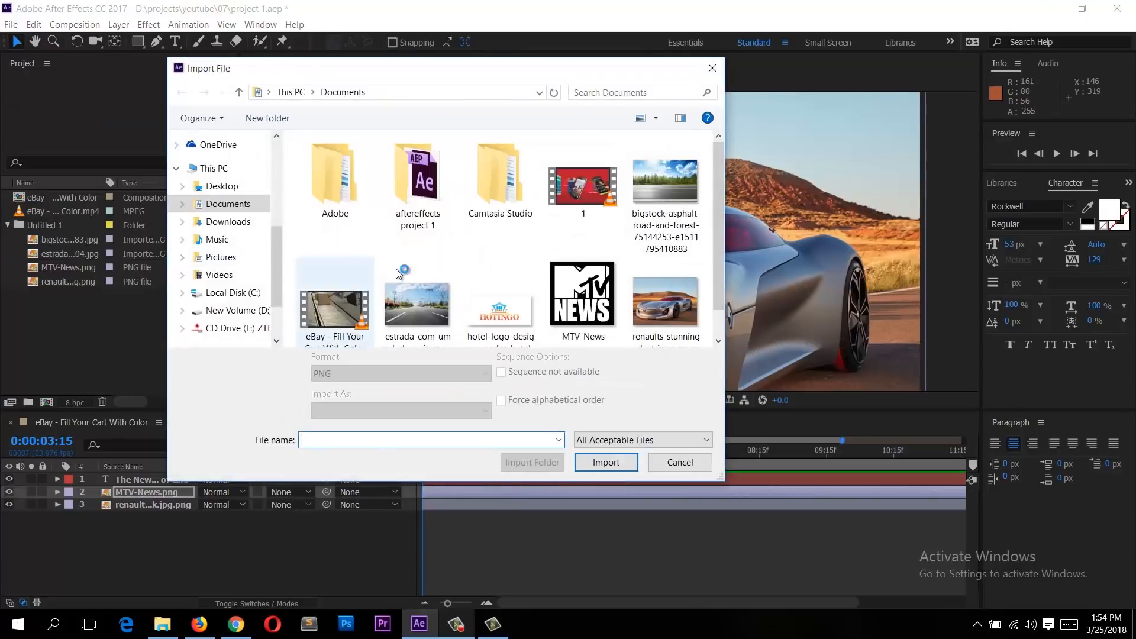
pyautogui.click(507, 322)
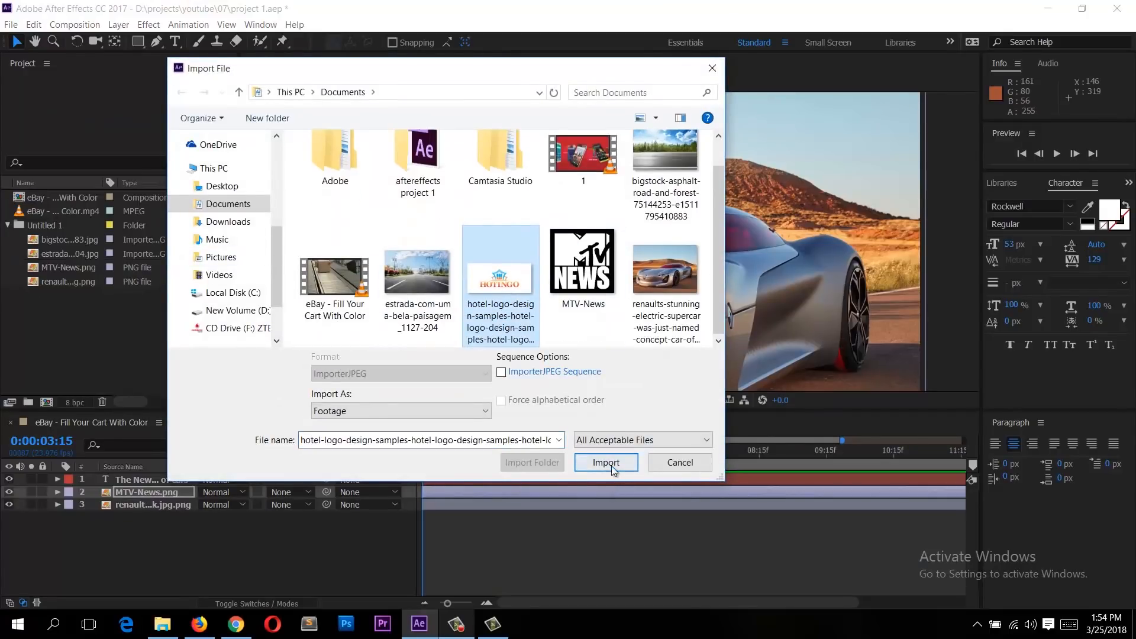
pyautogui.click(606, 463)
# Step: Add the hotel logo to the composition to the right of the MTV logo and shift the MTV logo left
pyautogui.moveTo(68, 225); pyautogui.dragTo(541, 172)
pyautogui.moveTo(789, 301); pyautogui.dragTo(767, 250)
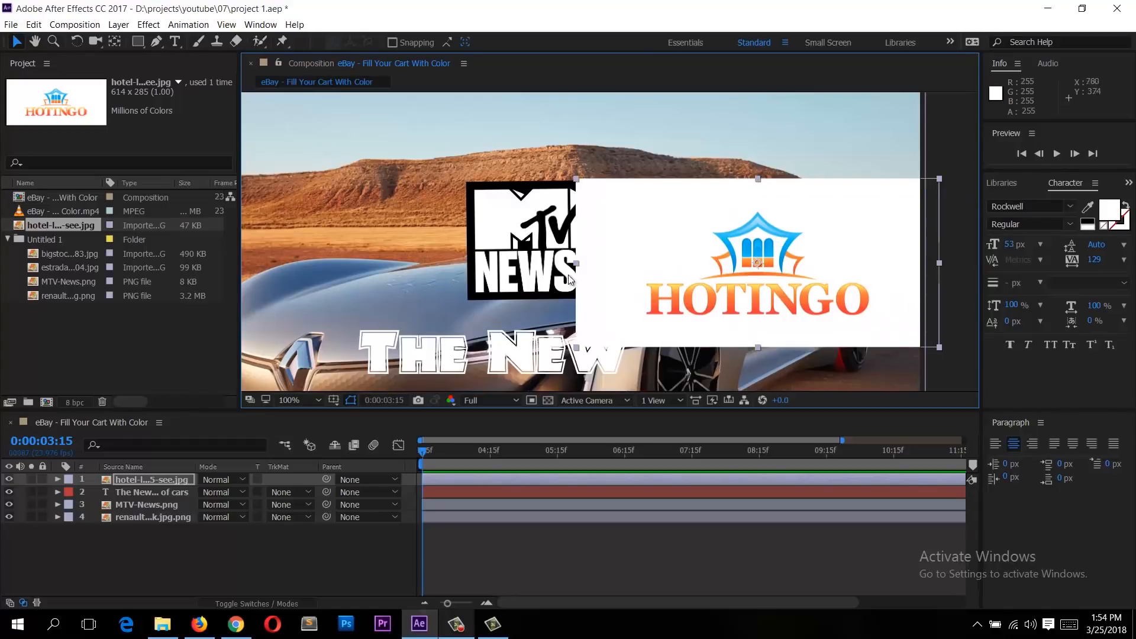
pyautogui.moveTo(558, 239); pyautogui.dragTo(417, 228)
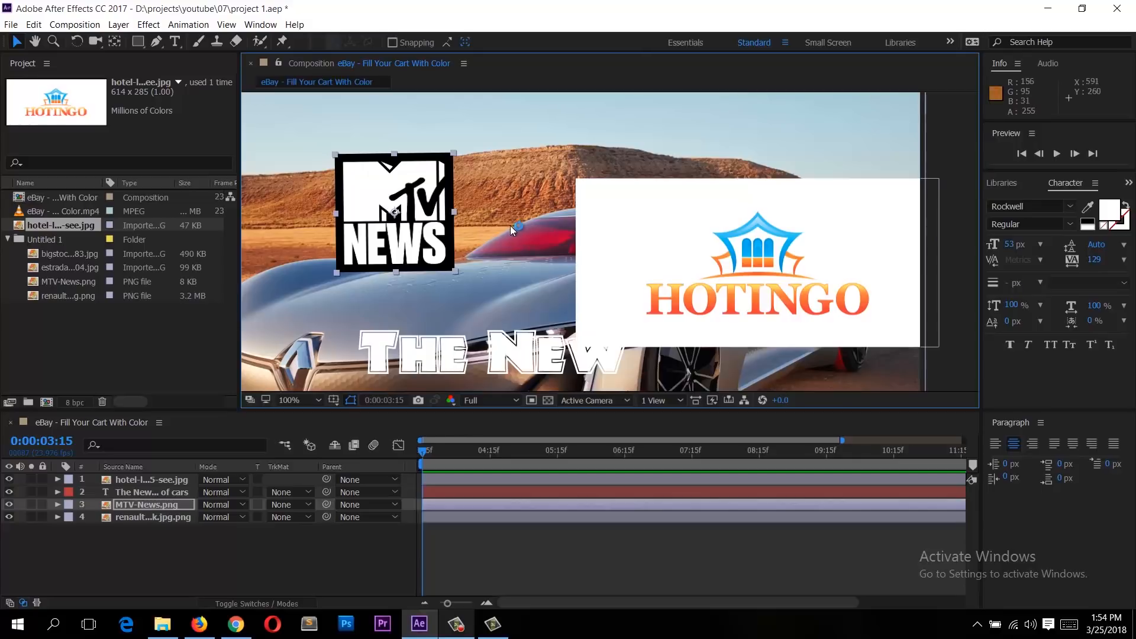
pyautogui.click(175, 503)
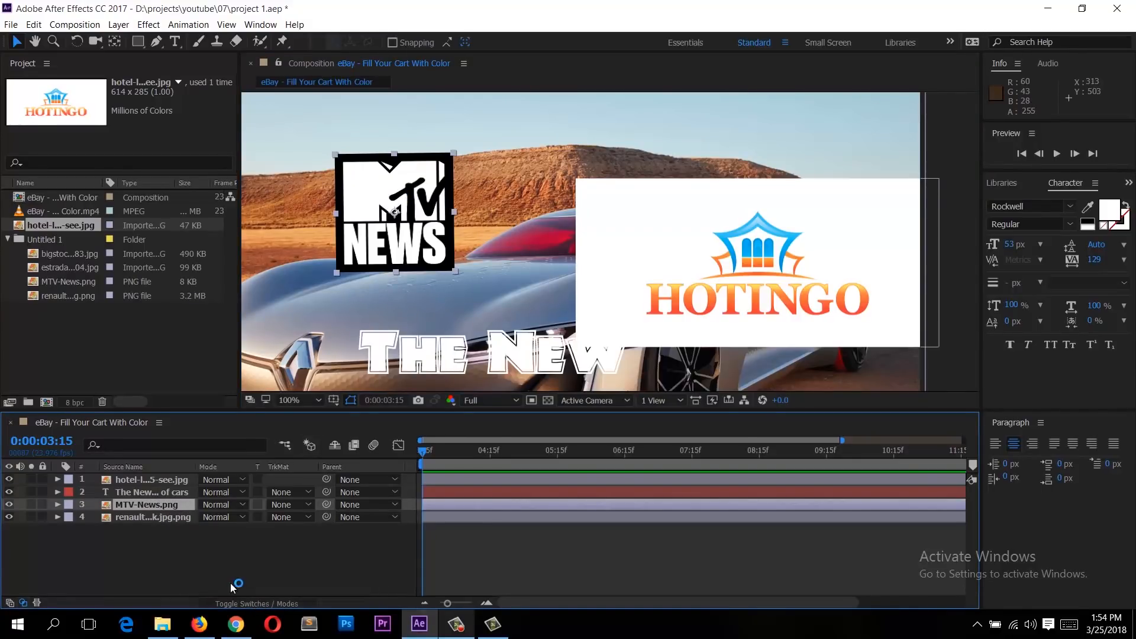
pyautogui.click(235, 572)
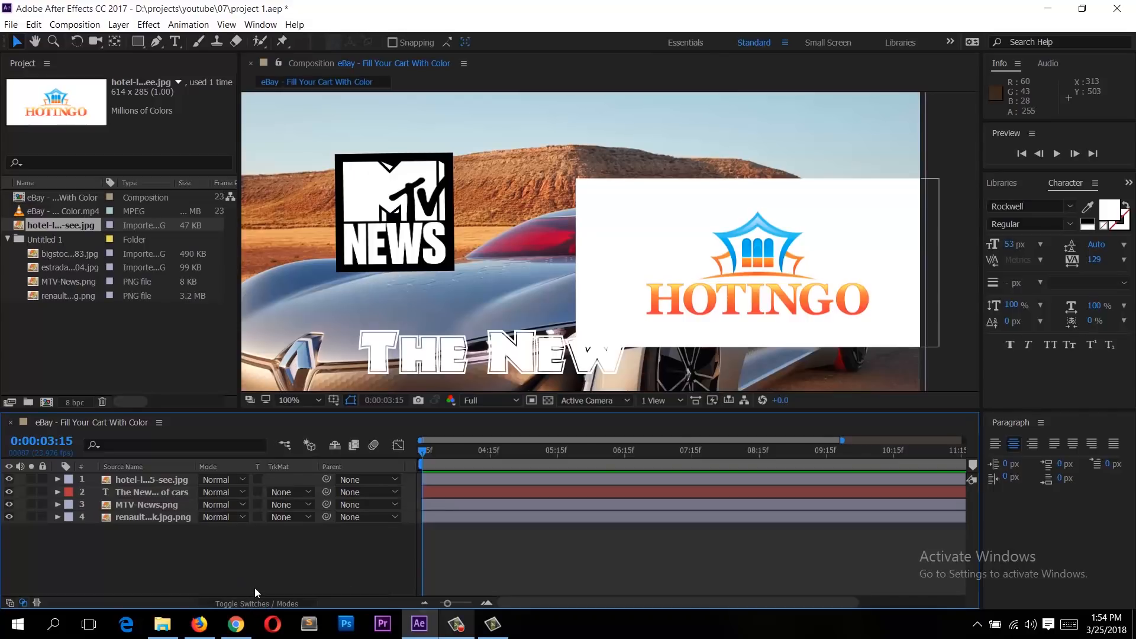
# Step: Toggle the timeline columns between layer switches and blending modes to compare them
pyautogui.click(260, 603)
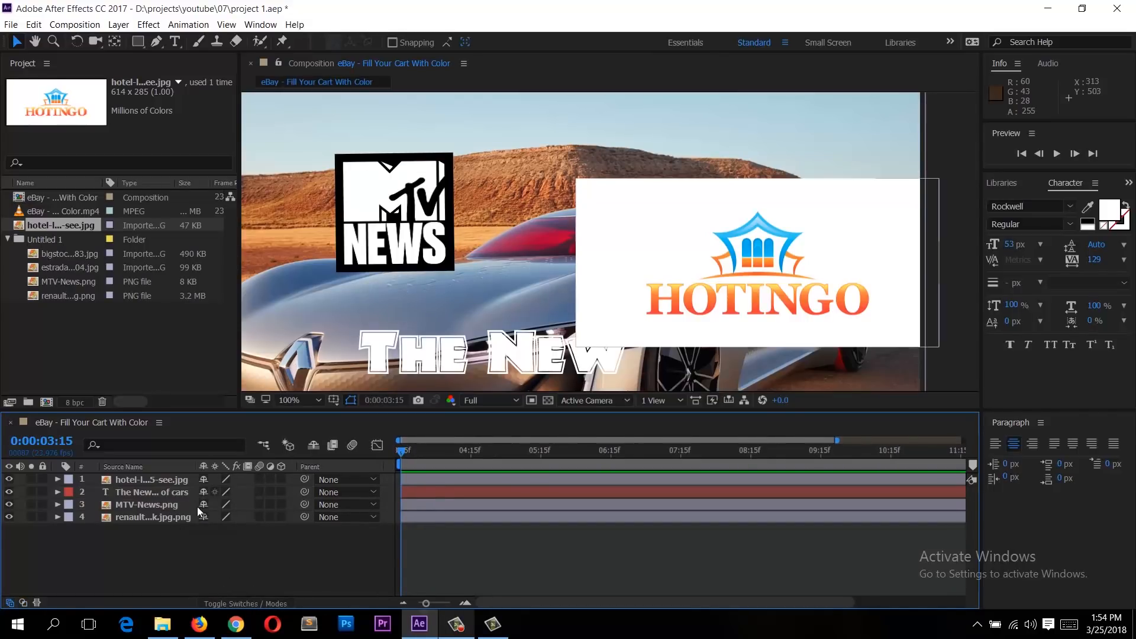
pyautogui.click(271, 604)
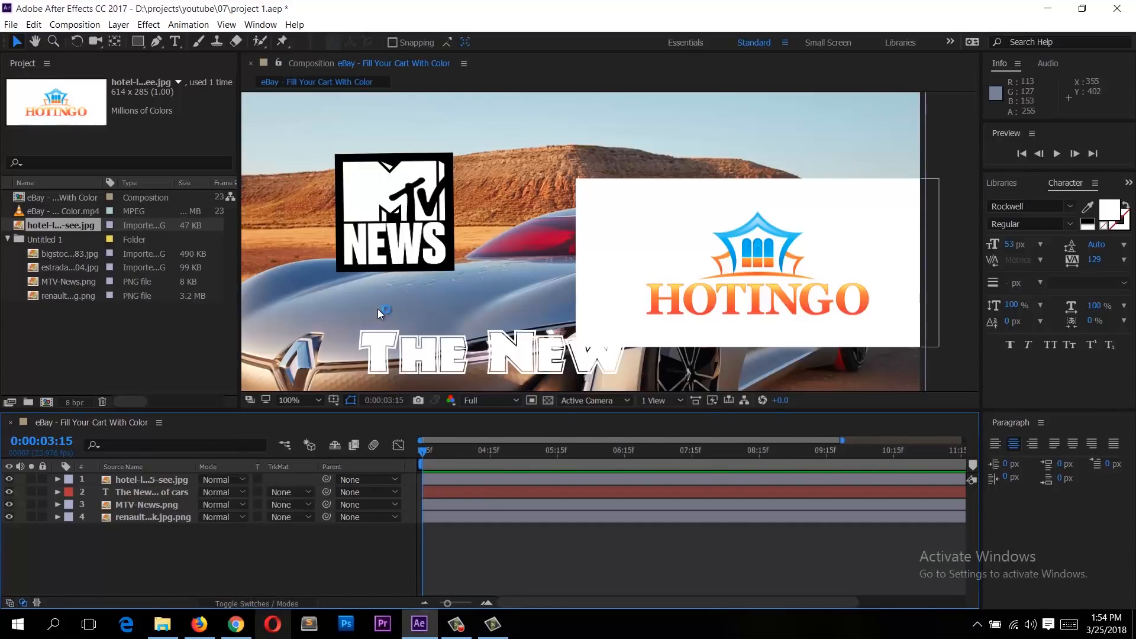
# Step: Zoom the composition view out and nudge the MTV logo slightly to the left
pyautogui.press(',')
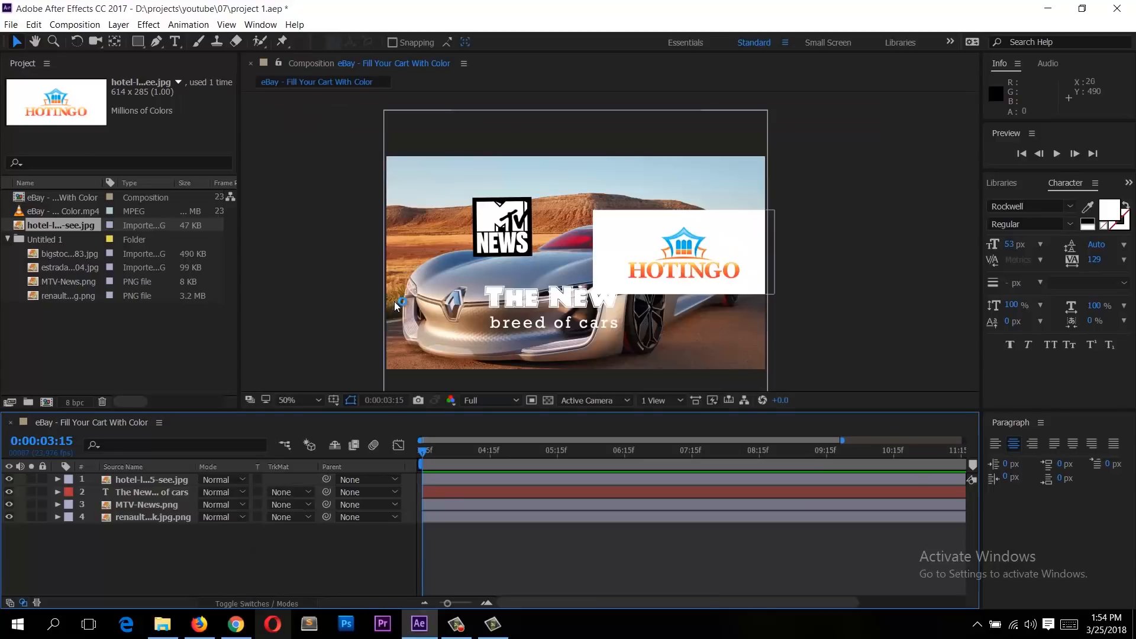
pyautogui.click(439, 244)
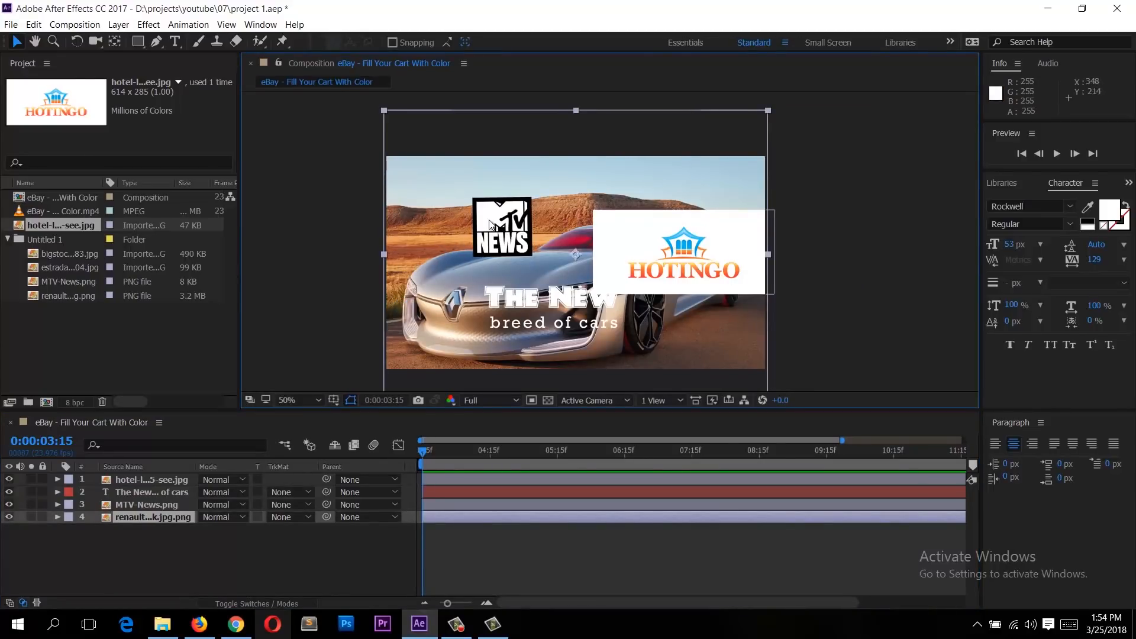
pyautogui.click(143, 492)
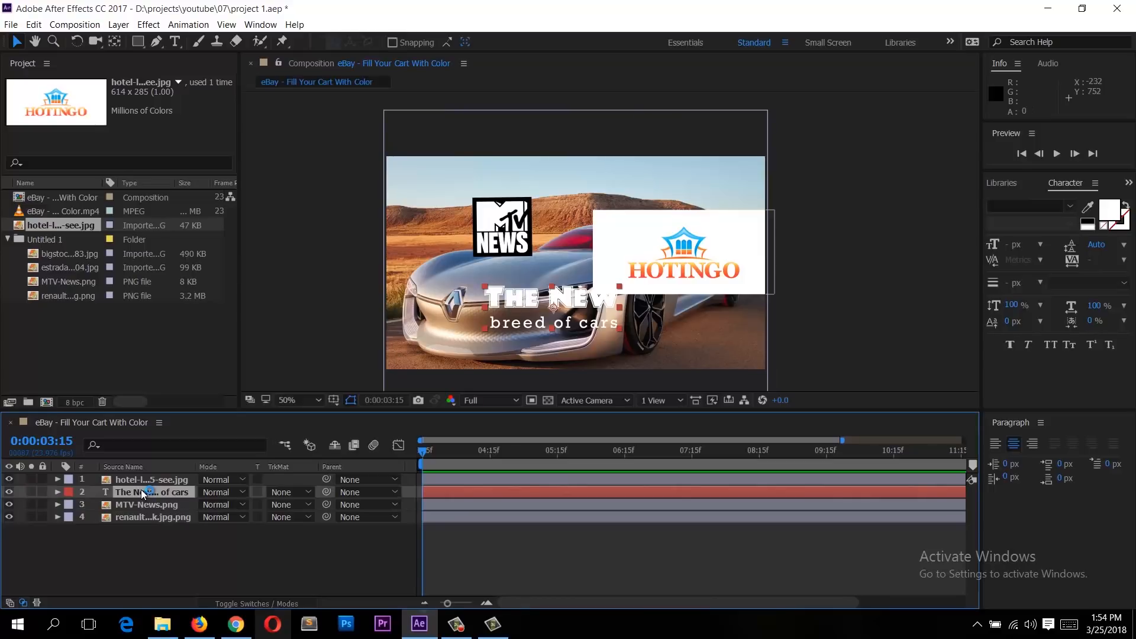
pyautogui.click(504, 240)
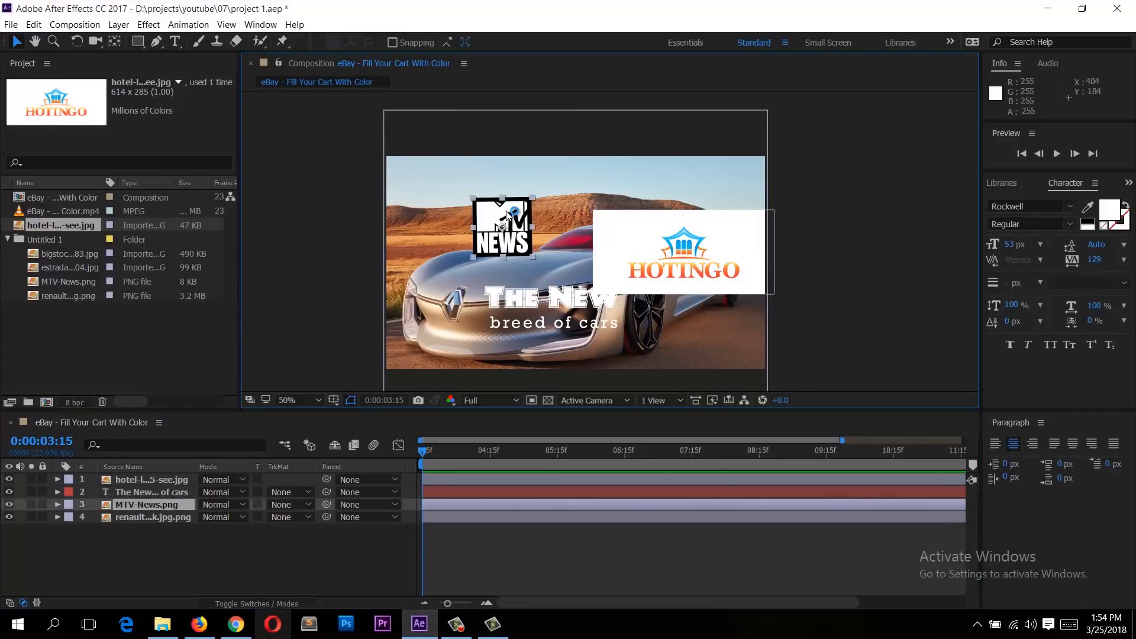
pyautogui.moveTo(499, 221); pyautogui.dragTo(489, 217)
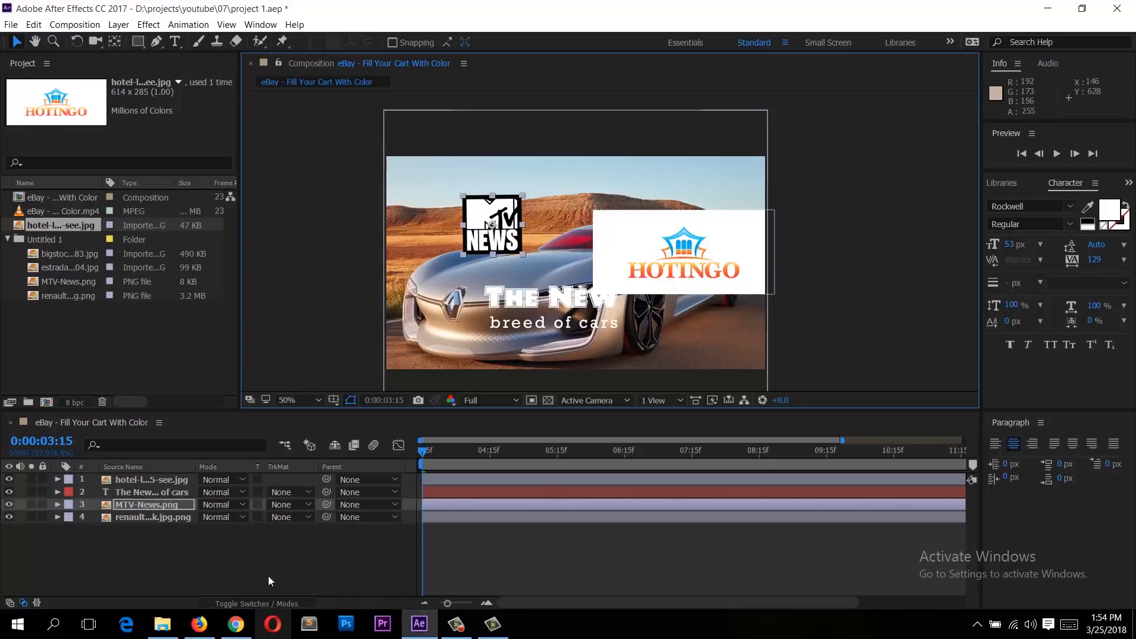
# Step: Expand the layer switches pane in the timeline so switches and modes columns show together
pyautogui.click(250, 602)
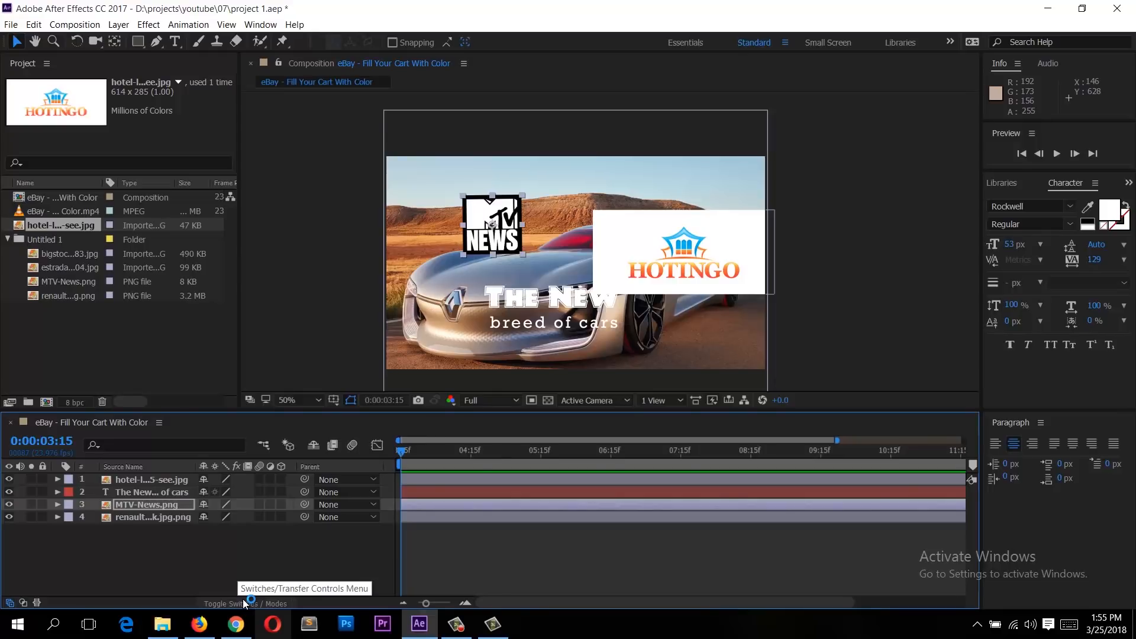
pyautogui.click(269, 603)
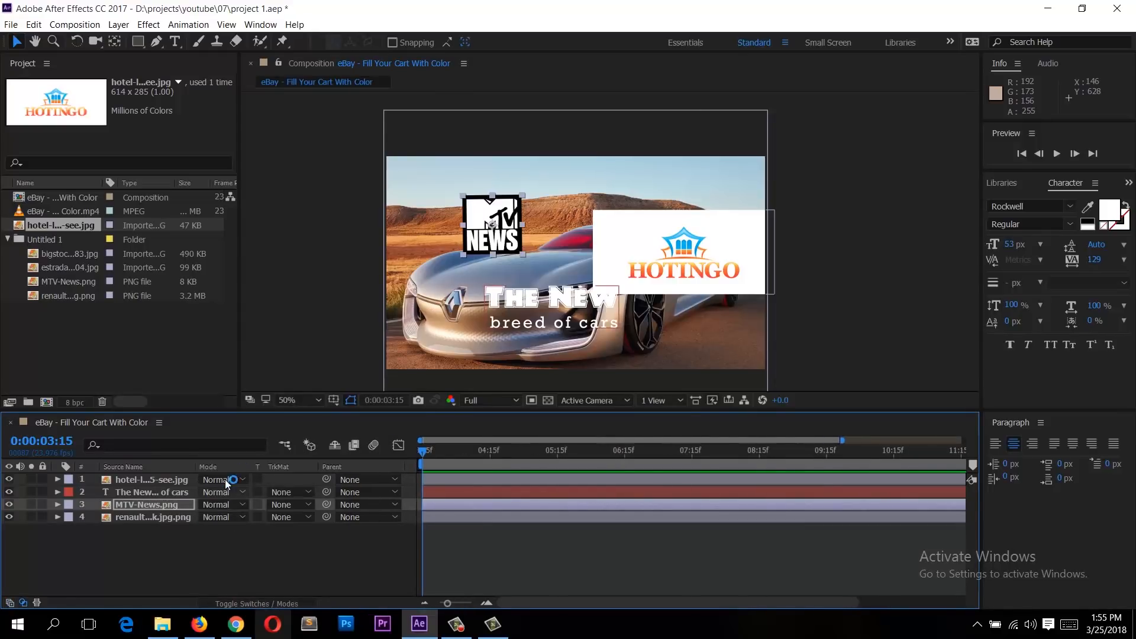
pyautogui.click(33, 605)
pyautogui.click(33, 605)
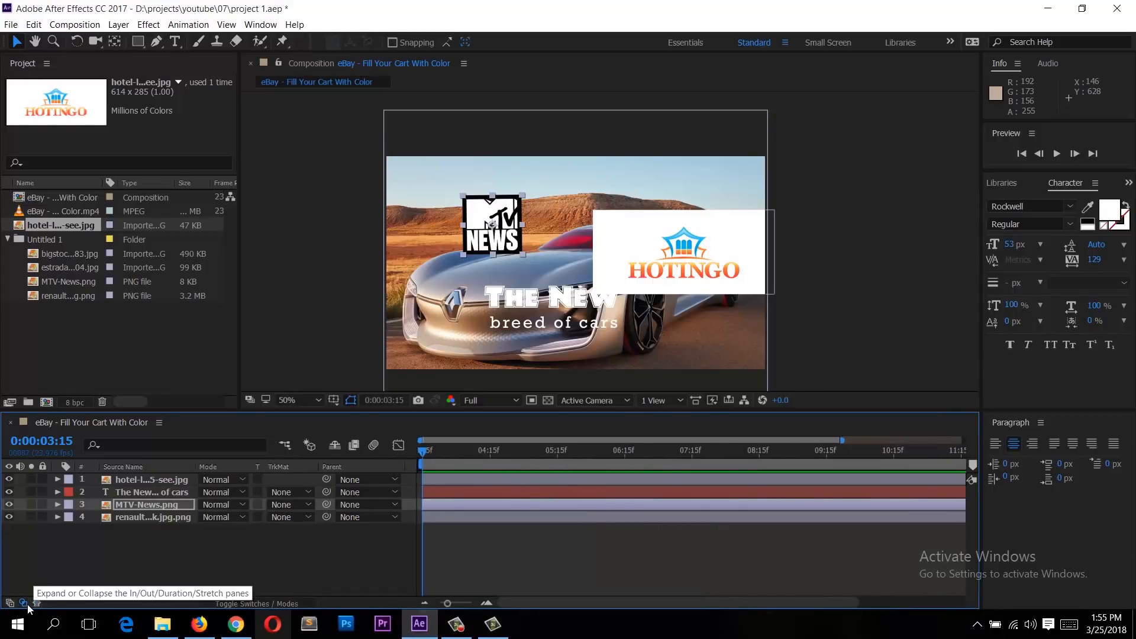
pyautogui.click(10, 604)
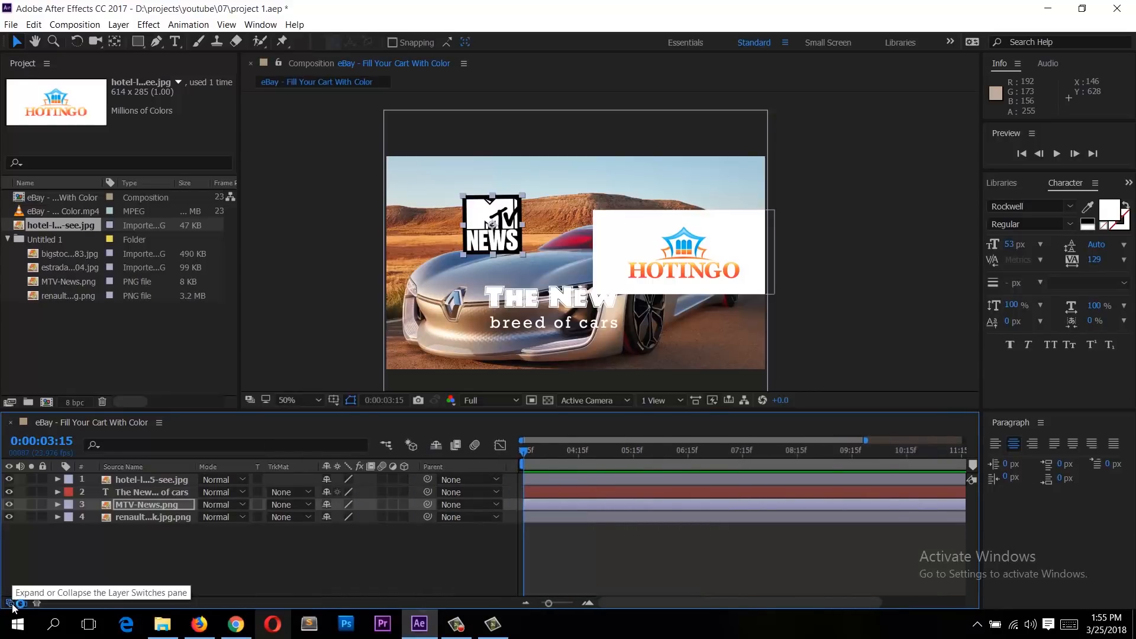
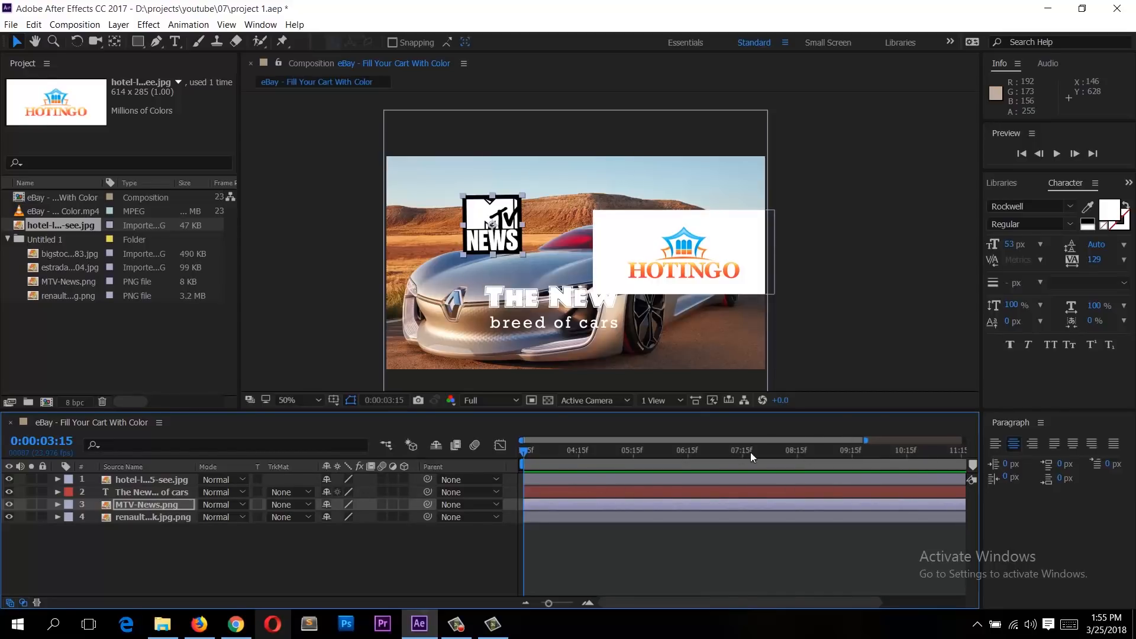
# Step: Collapse the timeline's switches pane so only the blending mode columns show beside the layers
pyautogui.click(22, 603)
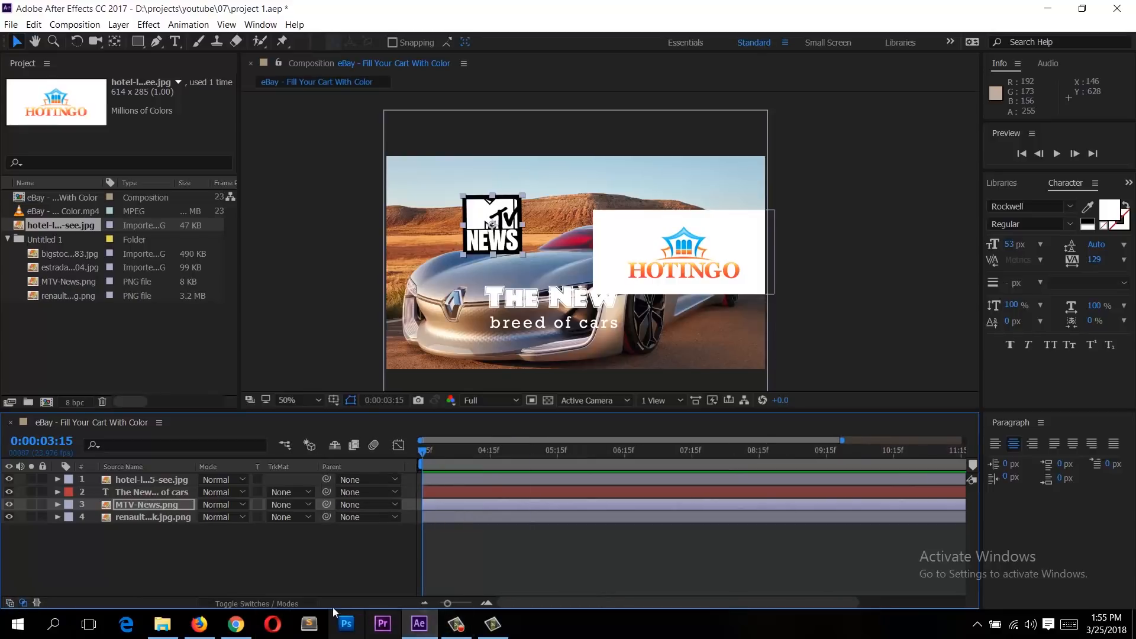
pyautogui.click(286, 602)
pyautogui.click(285, 602)
pyautogui.click(286, 602)
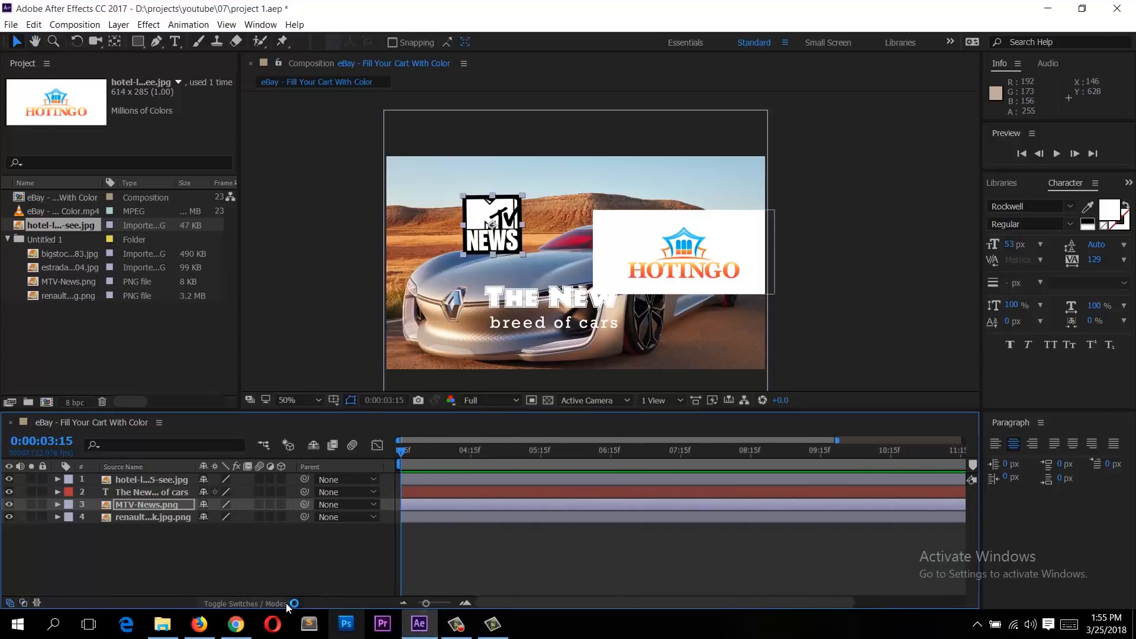
pyautogui.click(231, 599)
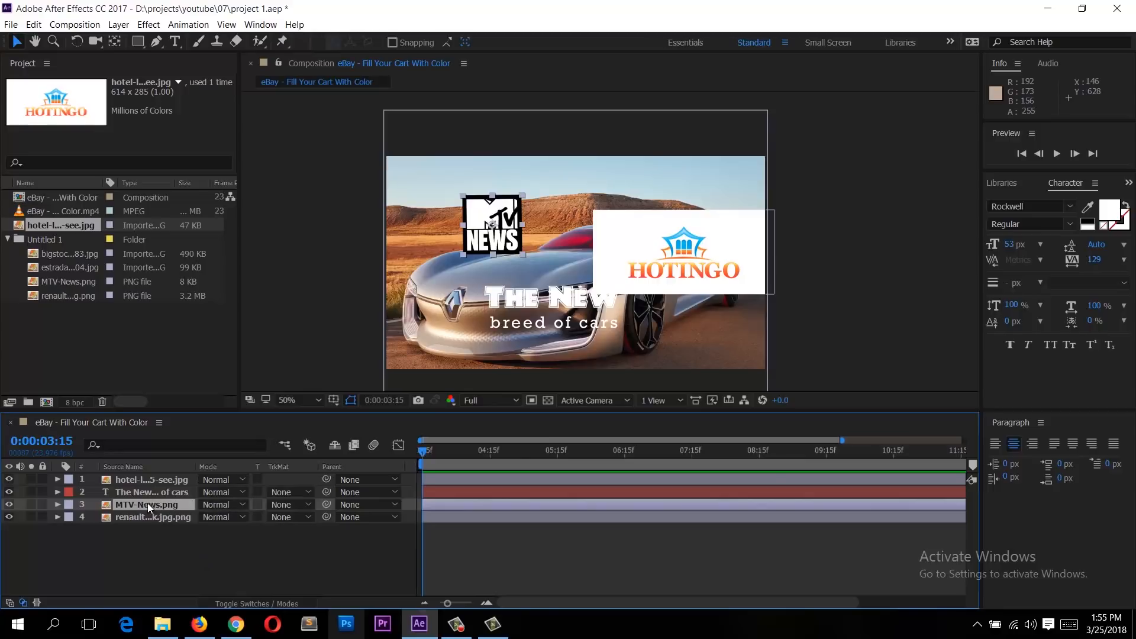
# Step: Set the MTV logo layer's blending mode to Dissolve and move the logo slightly to the right
pyautogui.click(211, 506)
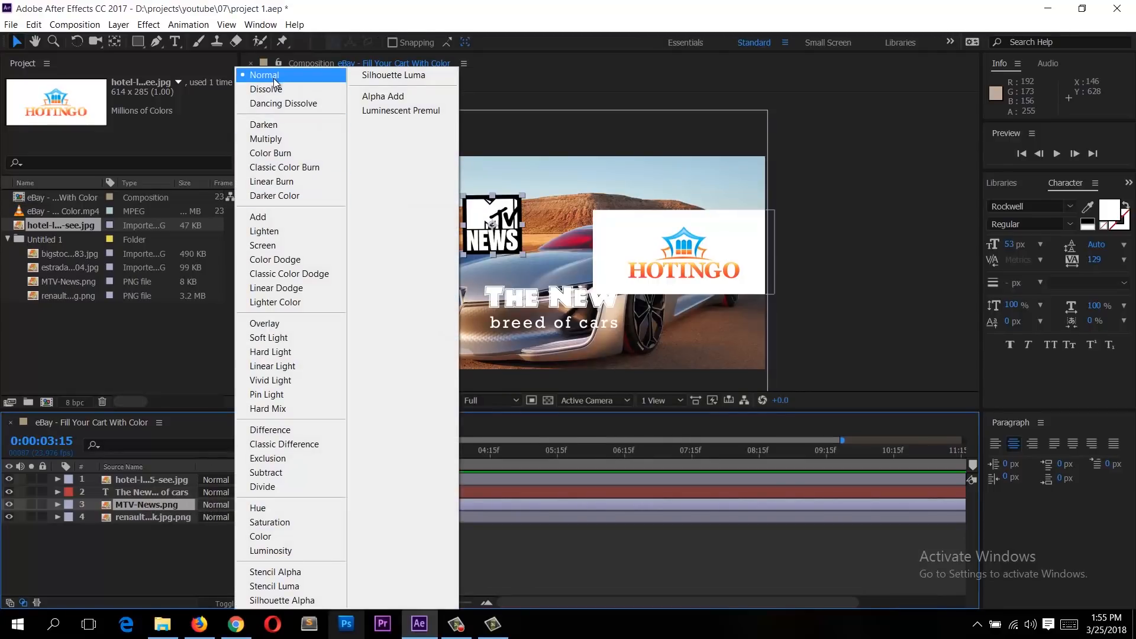
pyautogui.click(274, 89)
pyautogui.scroll(2, 414, 207)
pyautogui.scroll(-1, 428, 216)
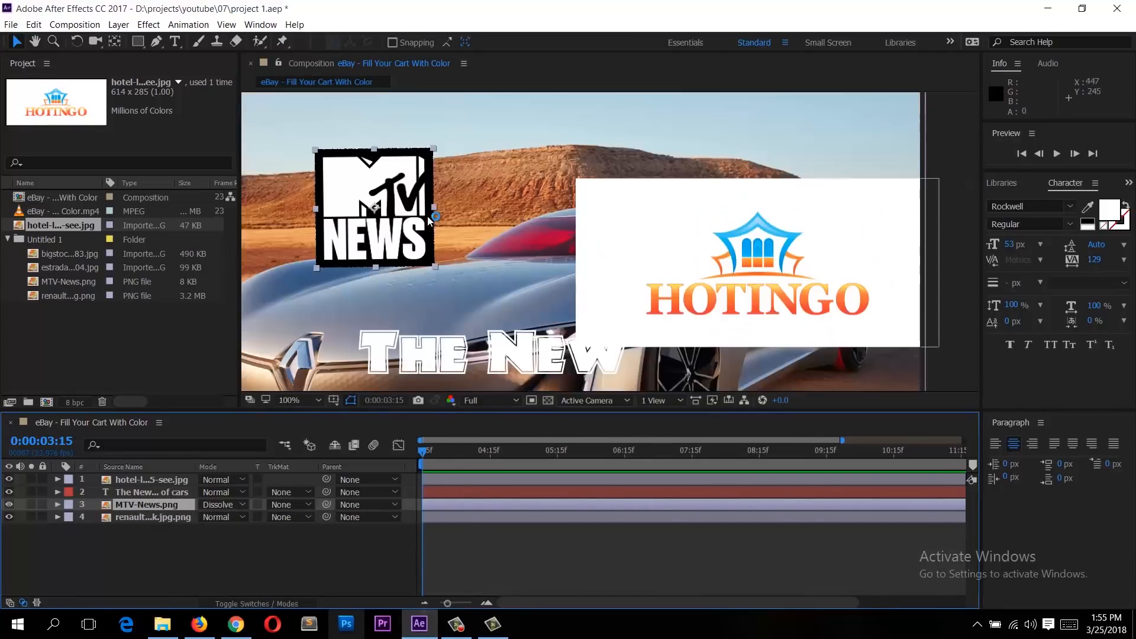
pyautogui.moveTo(367, 164); pyautogui.dragTo(437, 171)
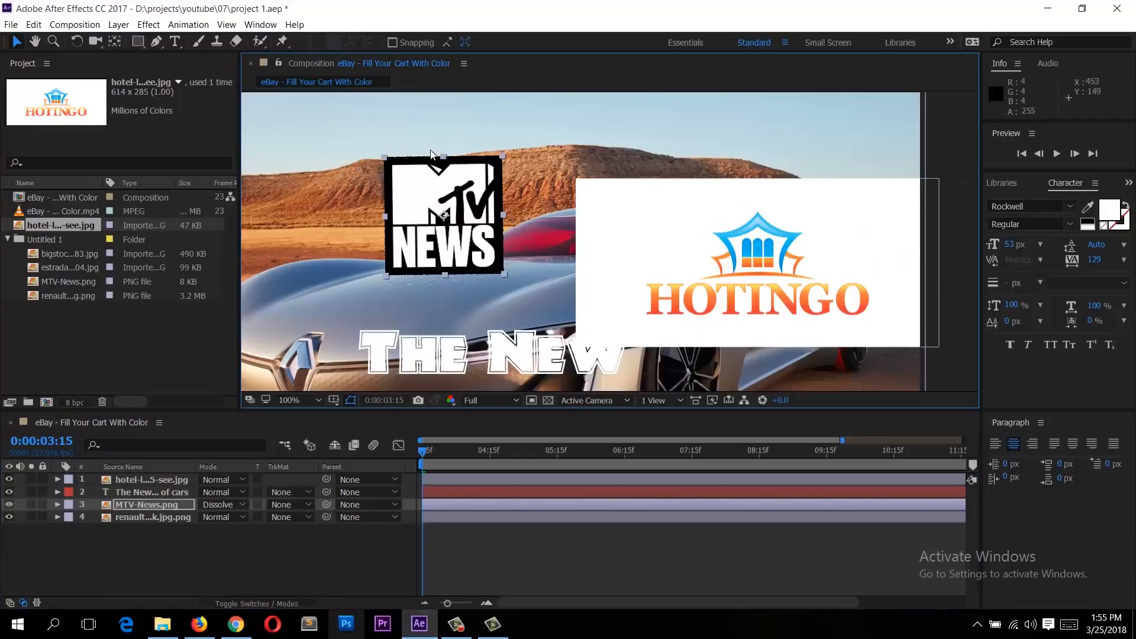
pyautogui.scroll(1, 435, 159)
pyautogui.moveTo(379, 146); pyautogui.dragTo(551, 218)
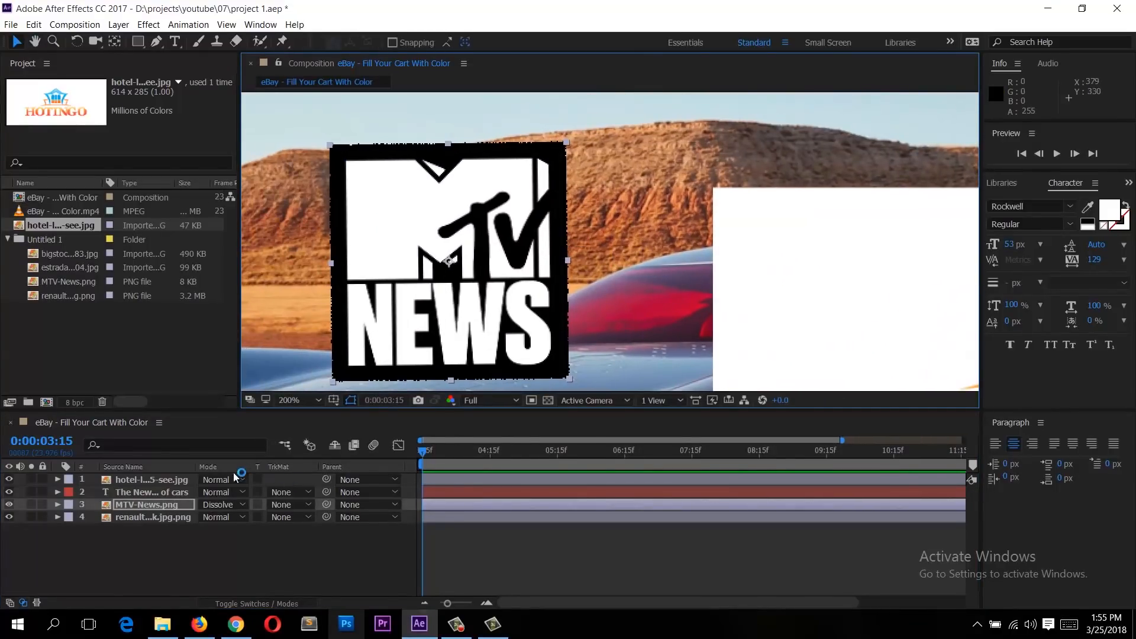
# Step: Switch the MTV logo layer's mode to Normal, then Dissolve, then Dancing Dissolve to compare them
pyautogui.click(226, 504)
pyautogui.click(313, 72)
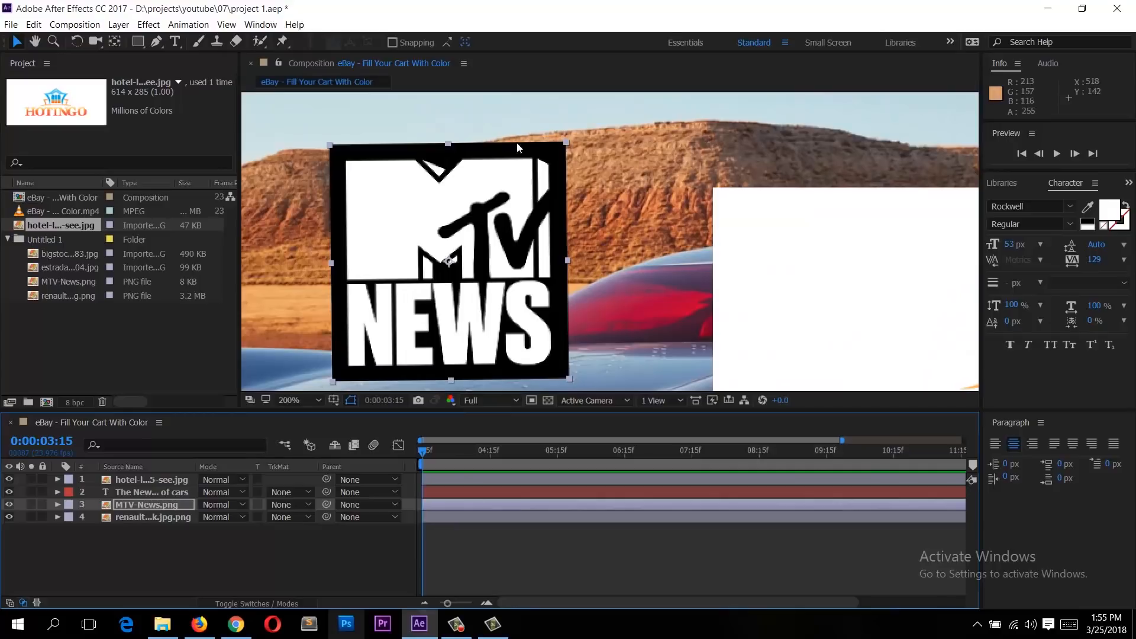
pyautogui.click(219, 504)
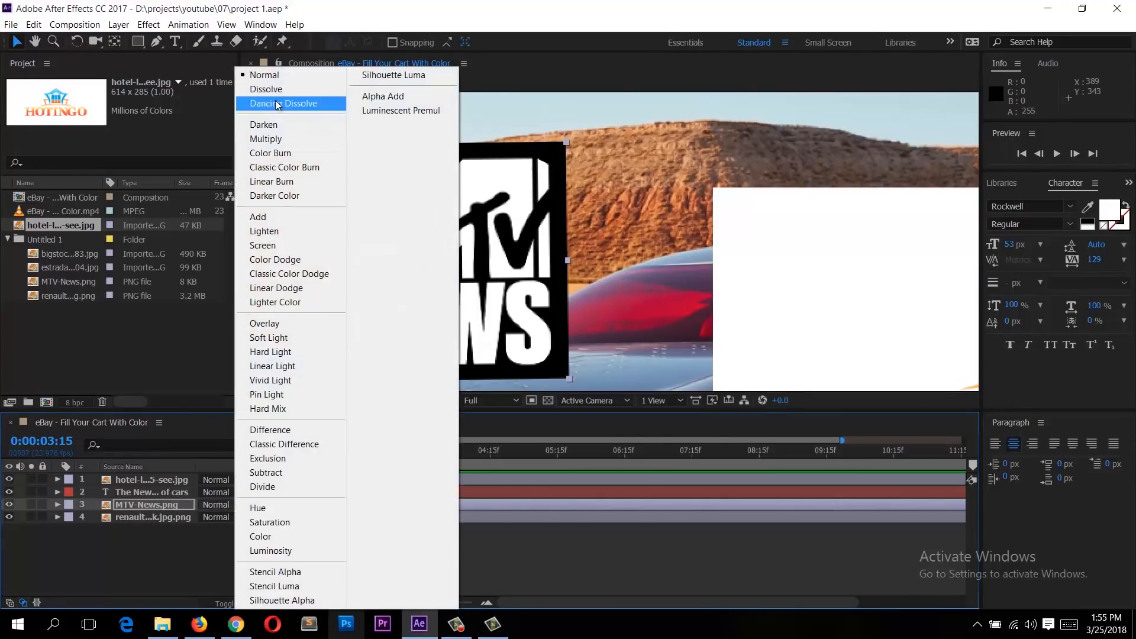
pyautogui.click(296, 87)
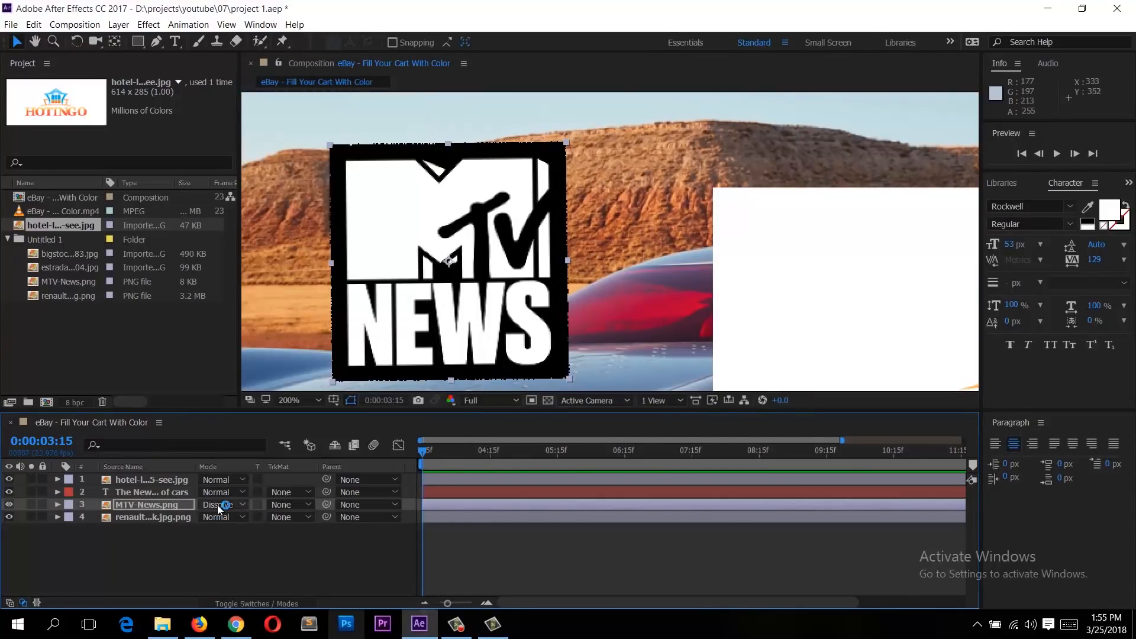
pyautogui.click(218, 505)
pyautogui.click(297, 90)
pyautogui.click(228, 504)
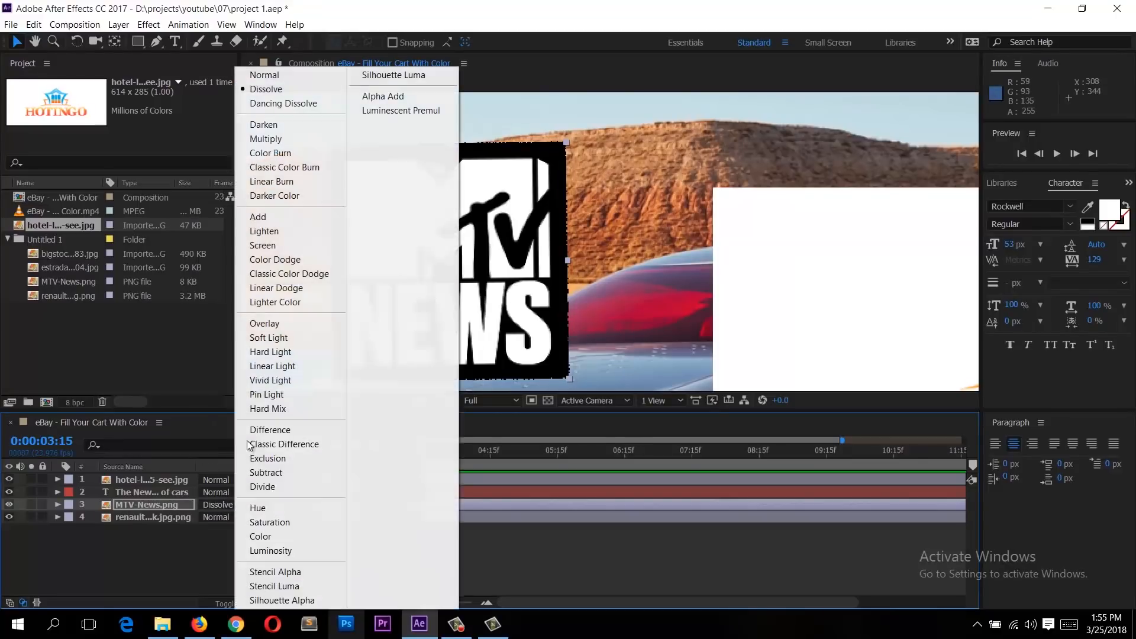
pyautogui.click(311, 103)
# Step: Try the Darken, Multiply, Color Burn and Classic Color Burn modes on the MTV logo layer
pyautogui.click(240, 506)
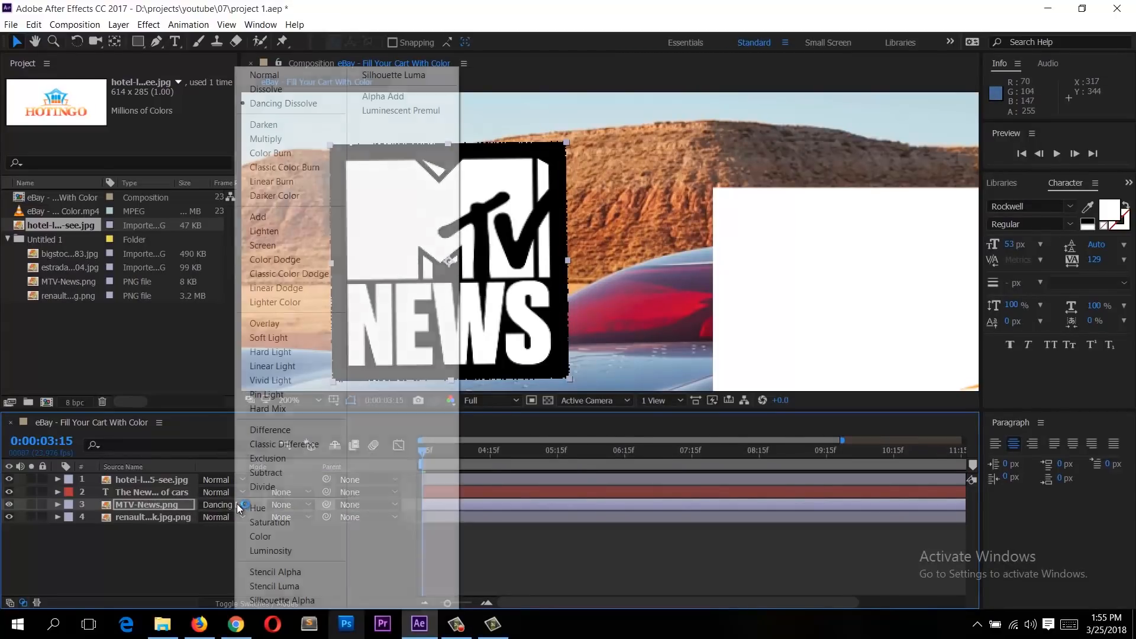
pyautogui.click(284, 125)
pyautogui.click(228, 504)
pyautogui.click(295, 140)
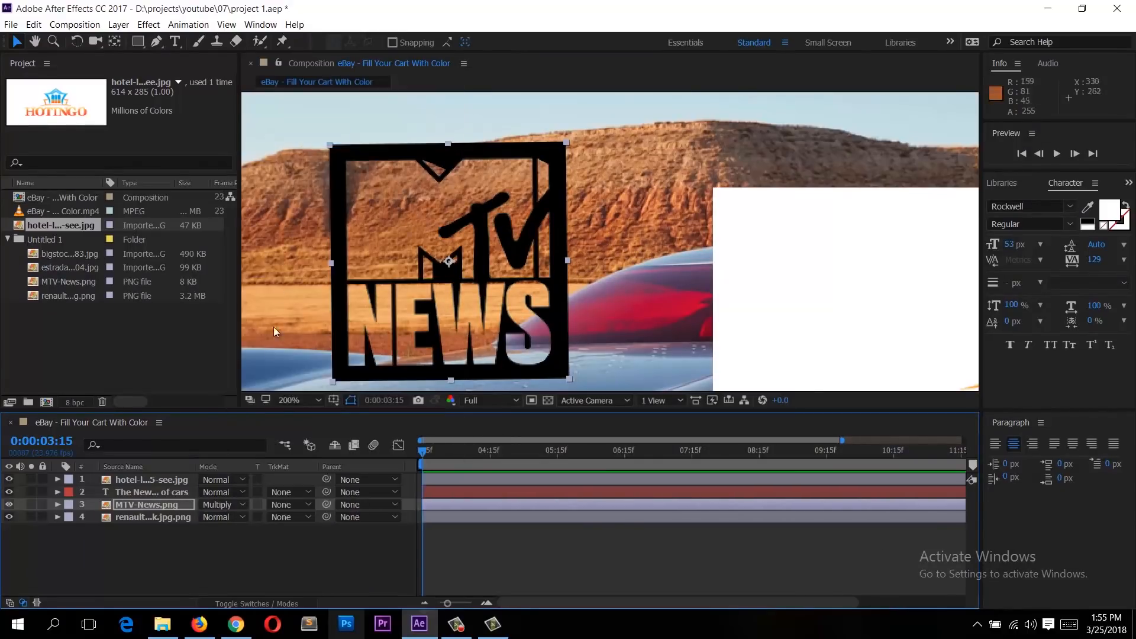
pyautogui.click(236, 507)
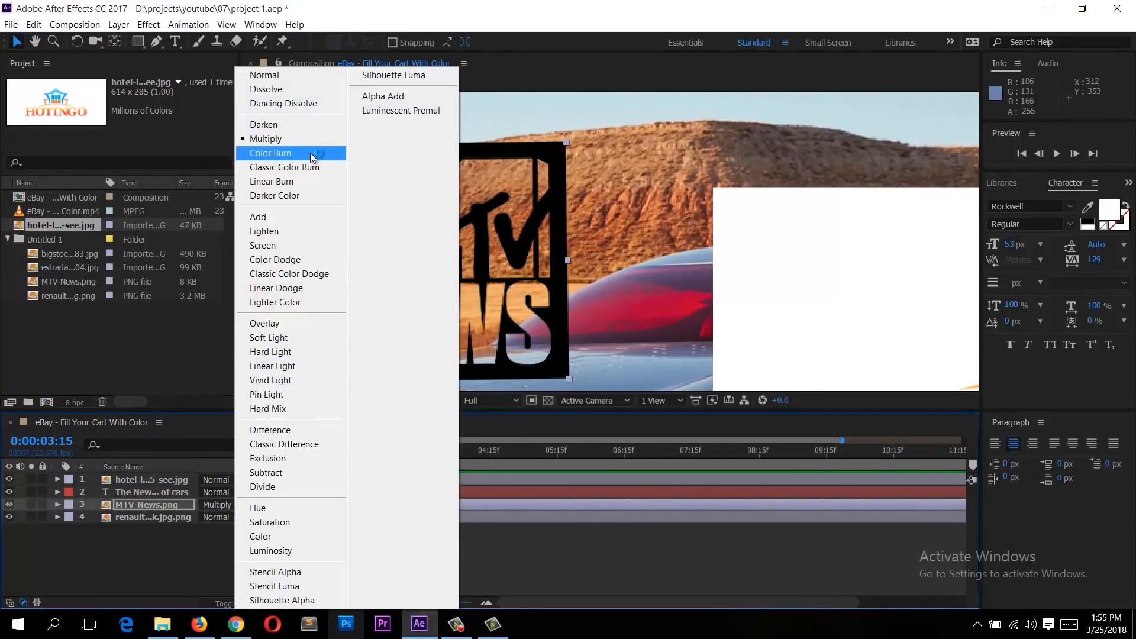
pyautogui.click(310, 153)
pyautogui.click(232, 507)
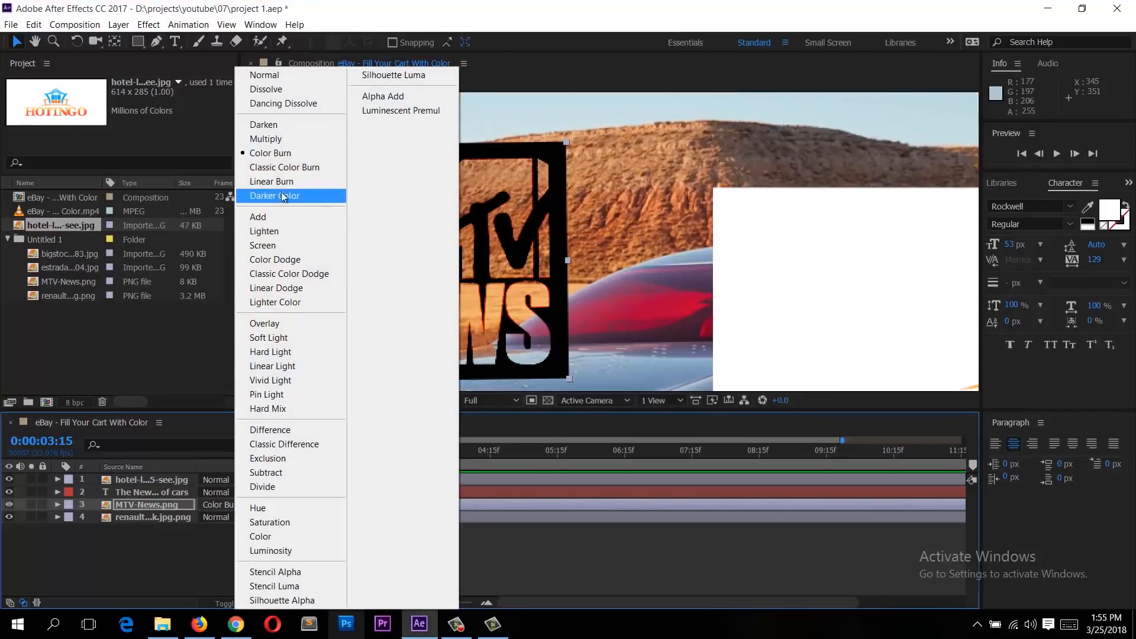
pyautogui.click(284, 167)
pyautogui.click(227, 506)
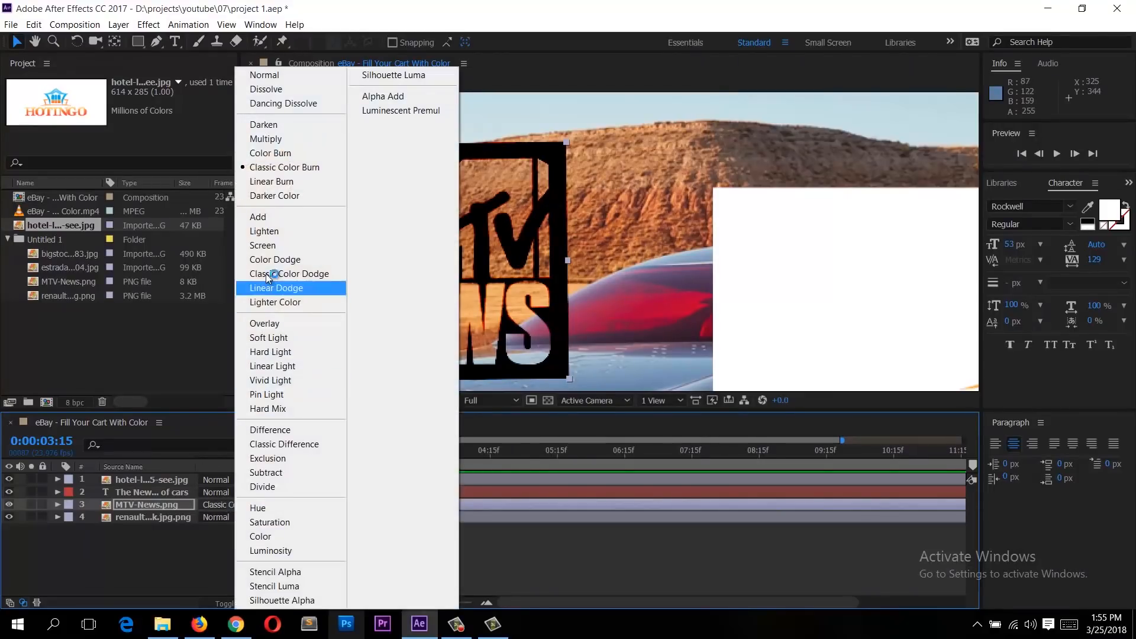
pyautogui.click(539, 329)
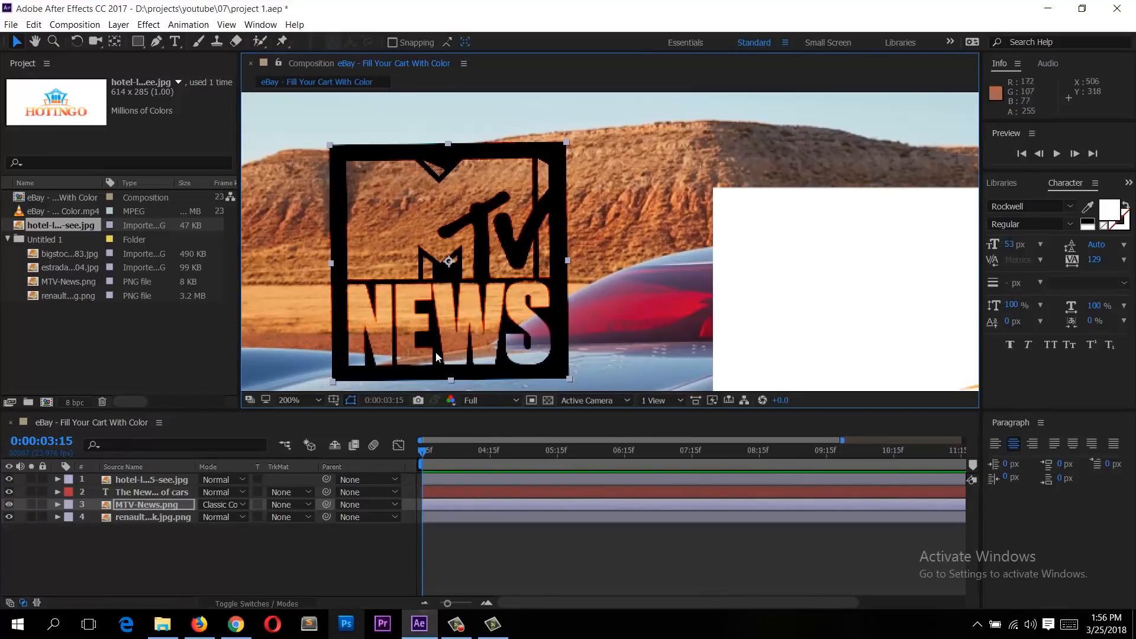
# Step: Set the MTV logo layer's blending mode to Multiply and then to Screen
pyautogui.click(240, 507)
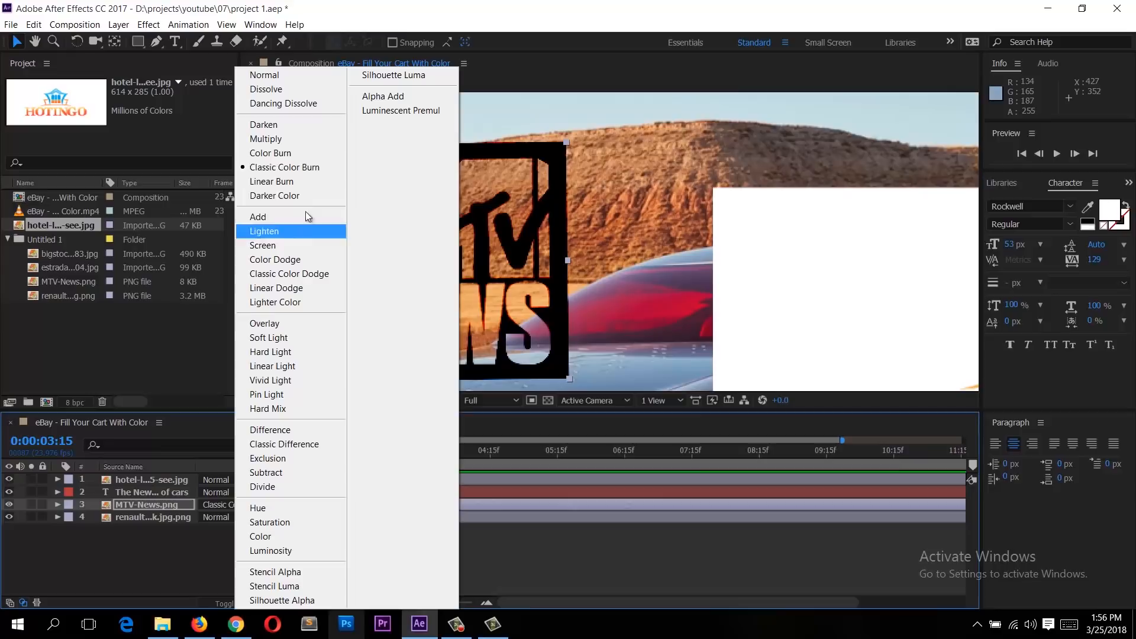
pyautogui.click(312, 137)
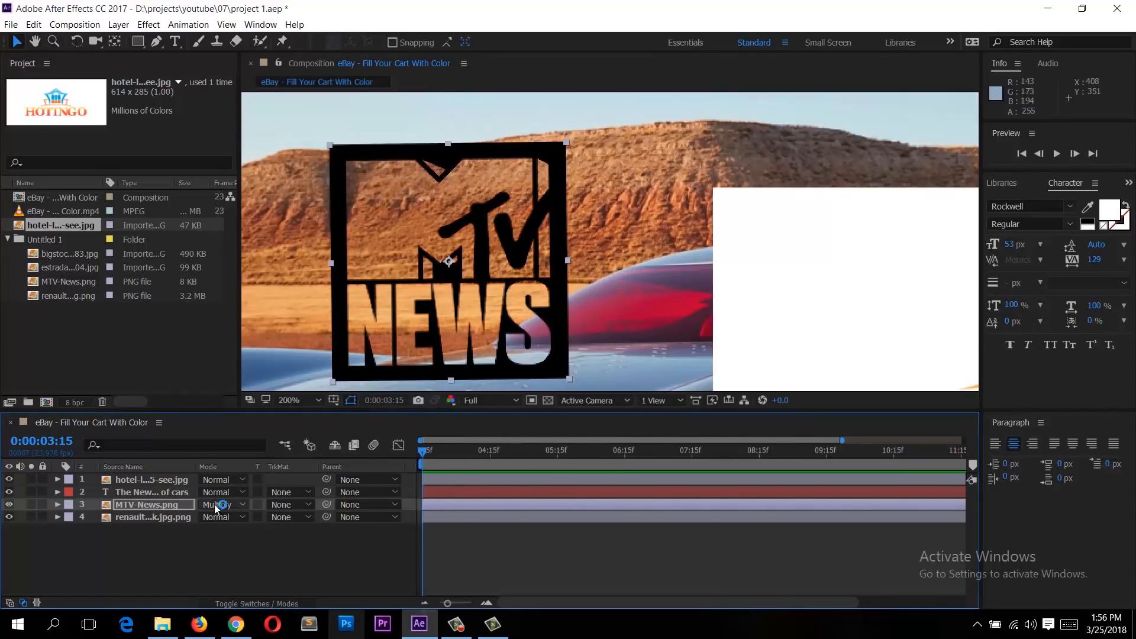
pyautogui.click(216, 505)
pyautogui.click(307, 250)
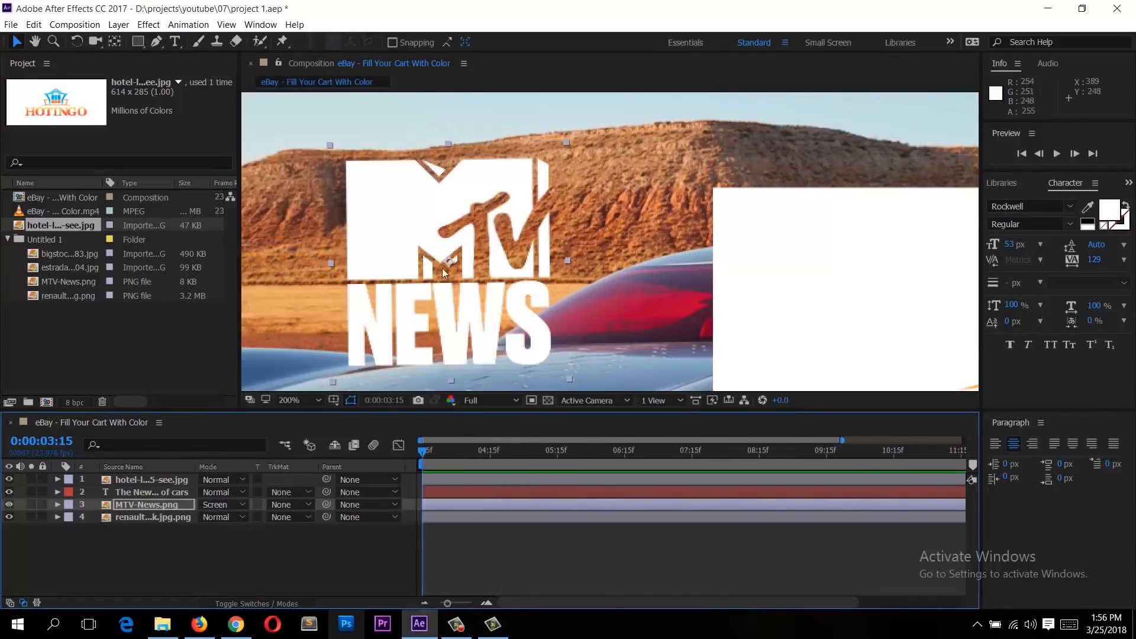
# Step: Set the hotel logo layer's mode to Multiply and move the logo to the centre of the composition
pyautogui.scroll(-4, 516, 272)
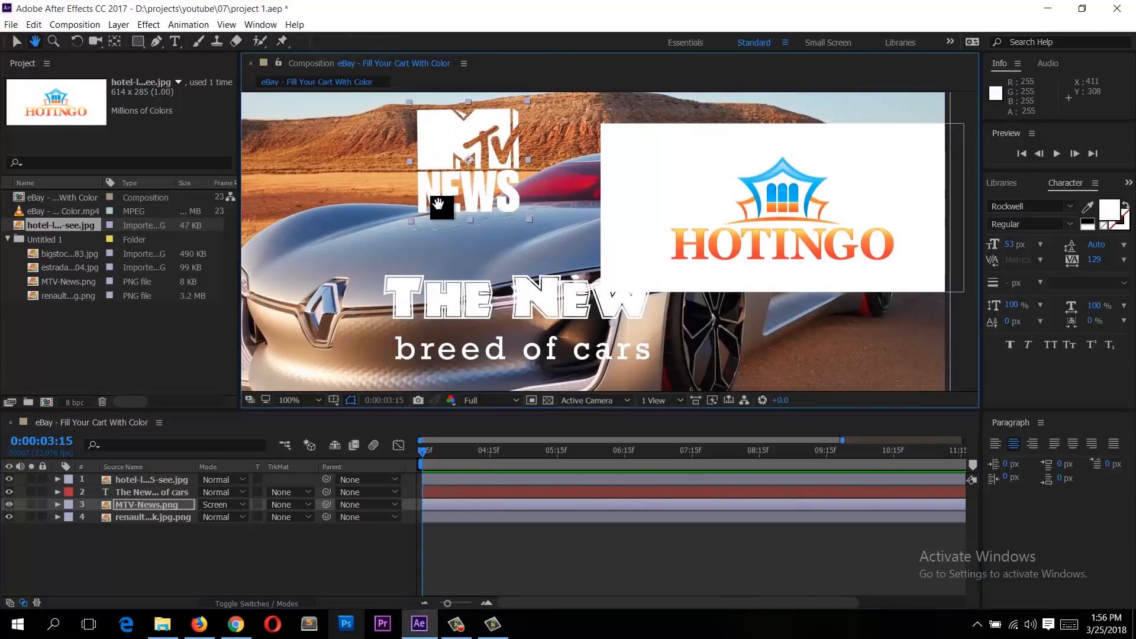
pyautogui.scroll(2, 456, 222)
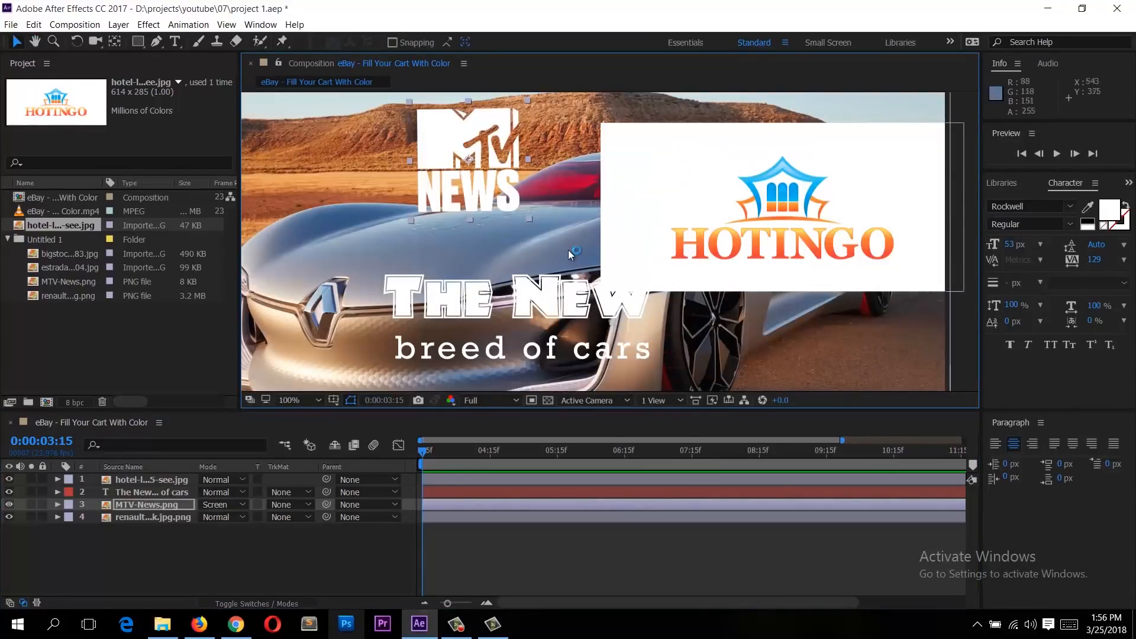
pyautogui.moveTo(793, 187); pyautogui.dragTo(769, 186)
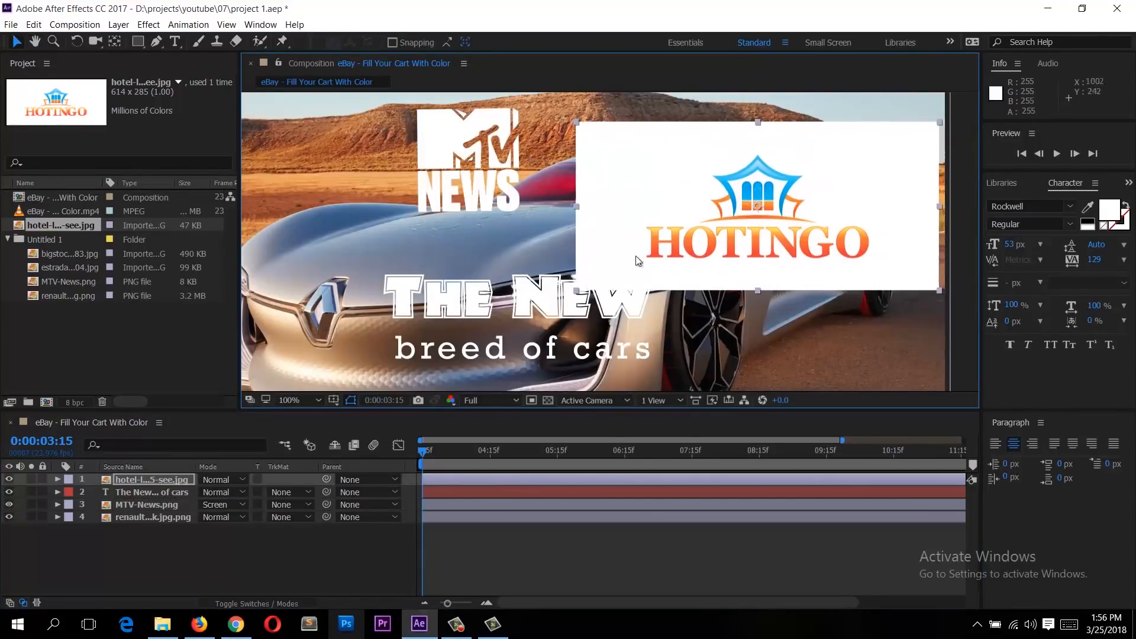
pyautogui.click(220, 476)
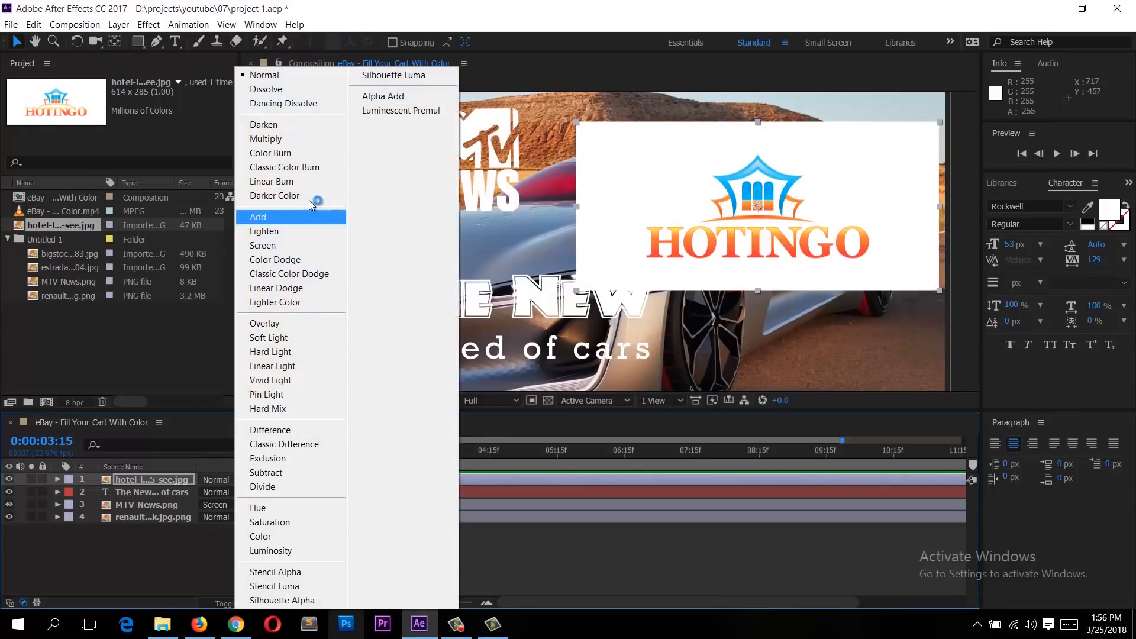
pyautogui.click(296, 145)
pyautogui.moveTo(769, 196); pyautogui.dragTo(609, 231)
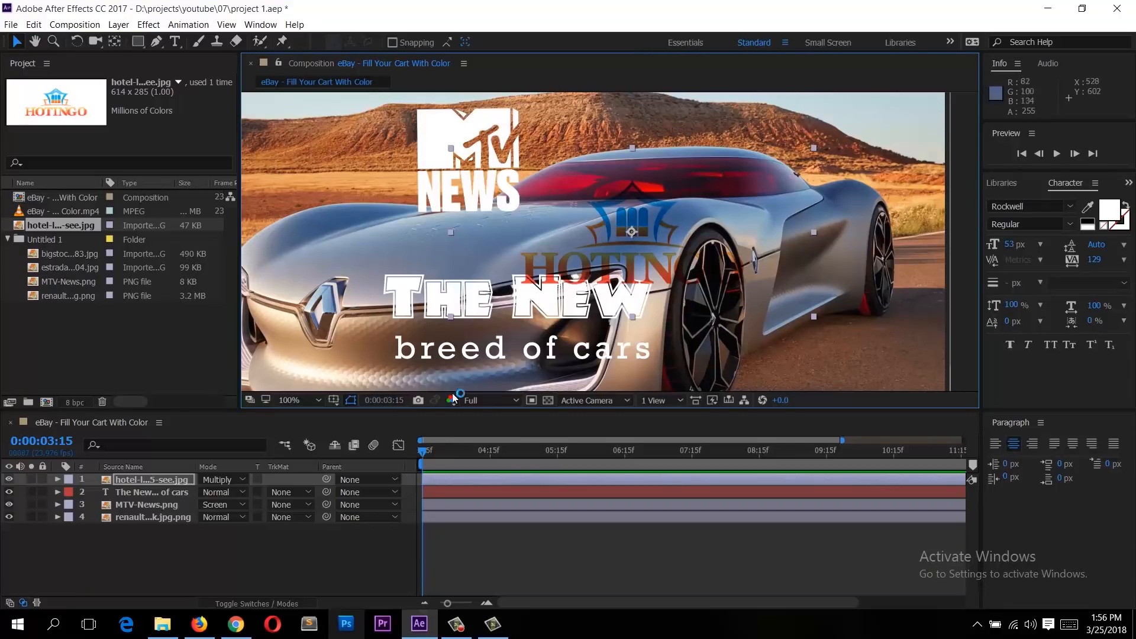
# Step: Return the hotel logo layer's blending mode to Normal
pyautogui.click(224, 479)
pyautogui.click(290, 75)
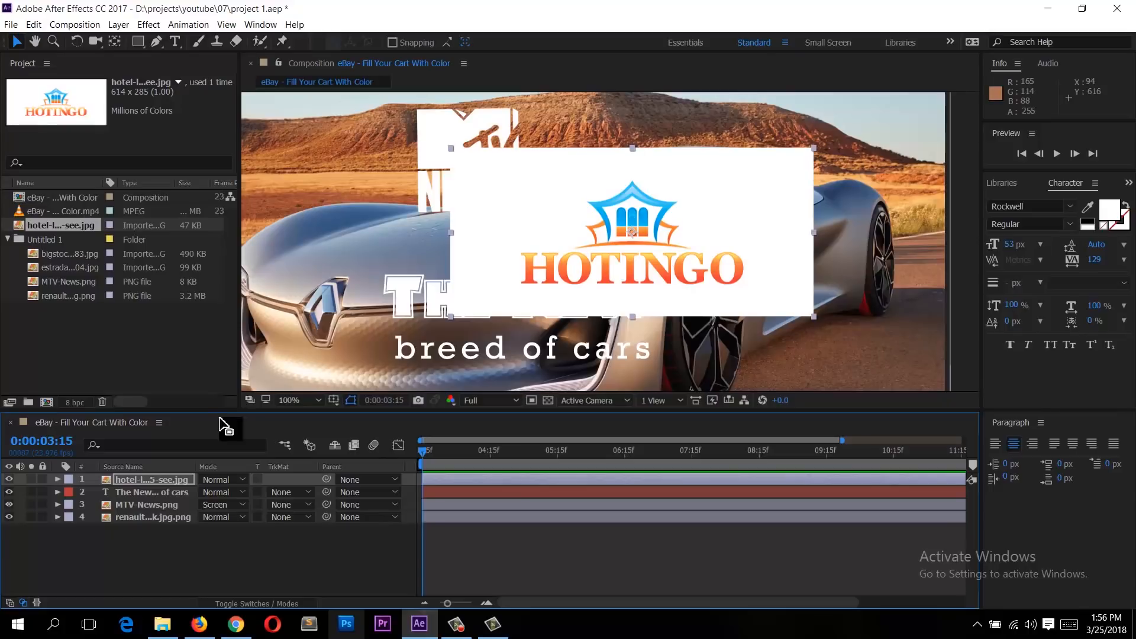
pyautogui.scroll(-1, 551, 249)
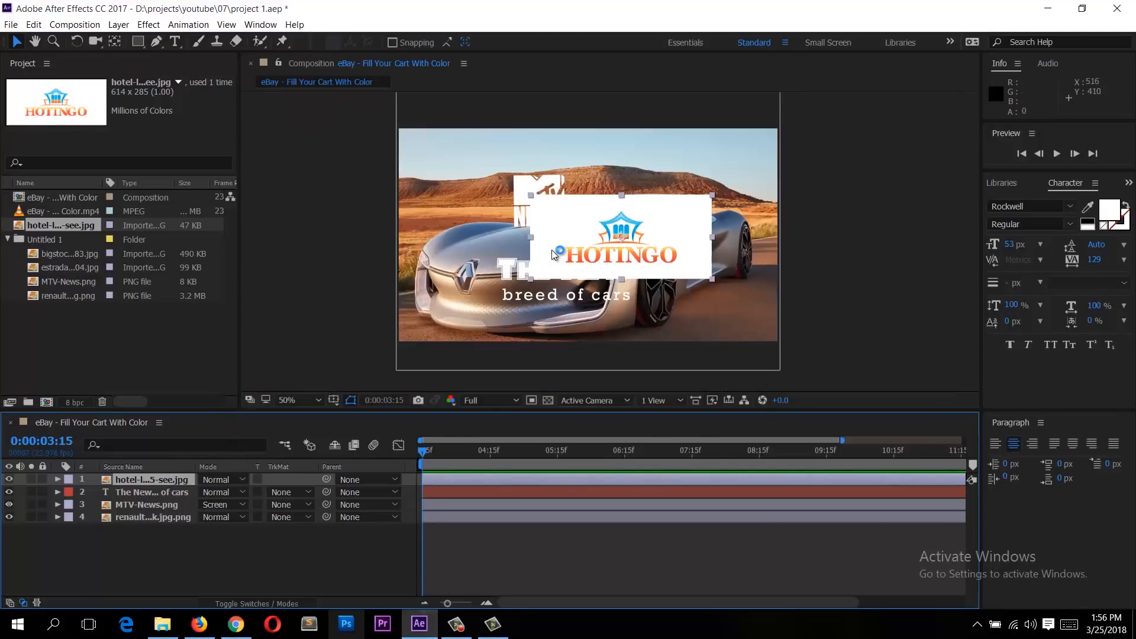
pyautogui.scroll(1, 551, 250)
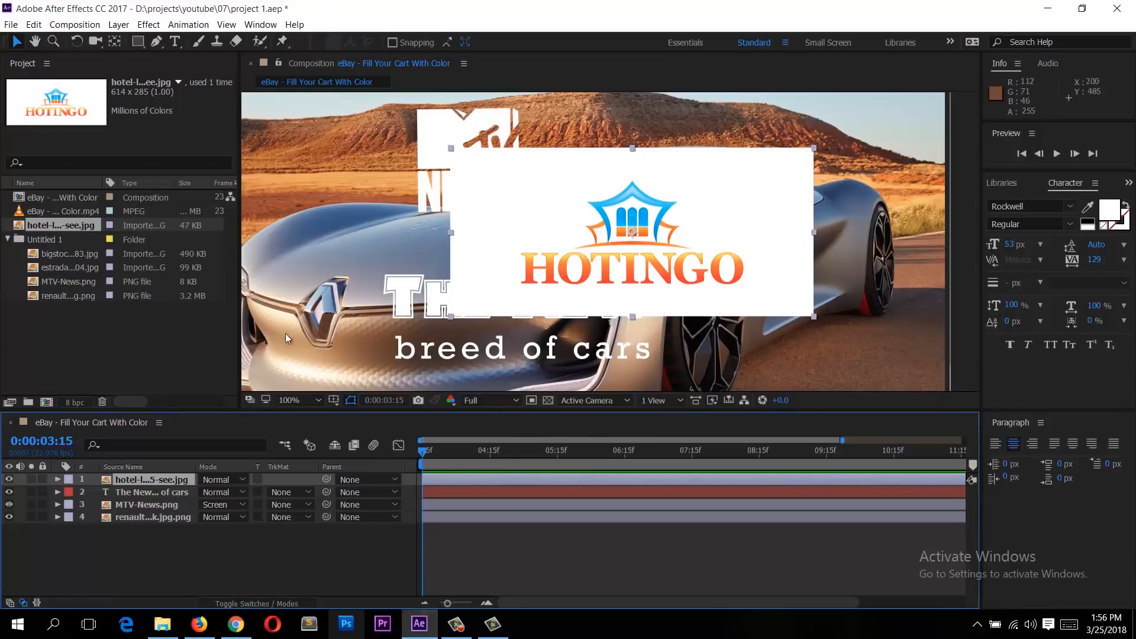
# Step: Open the Effect Controls panel and the Effects & Presets panel
pyautogui.click(261, 24)
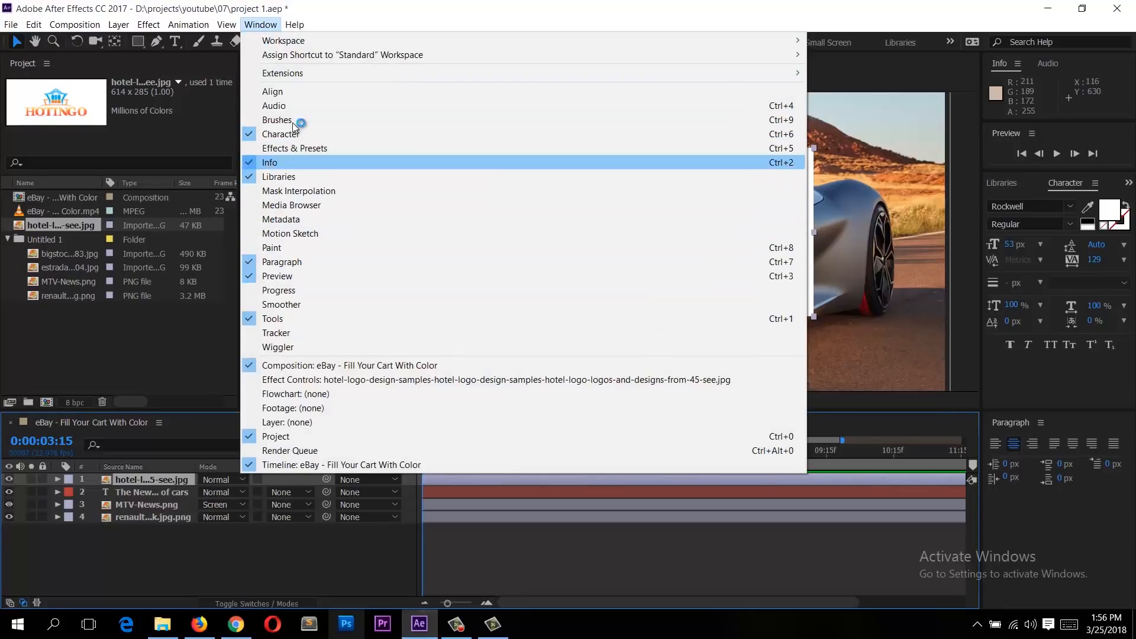
pyautogui.click(305, 379)
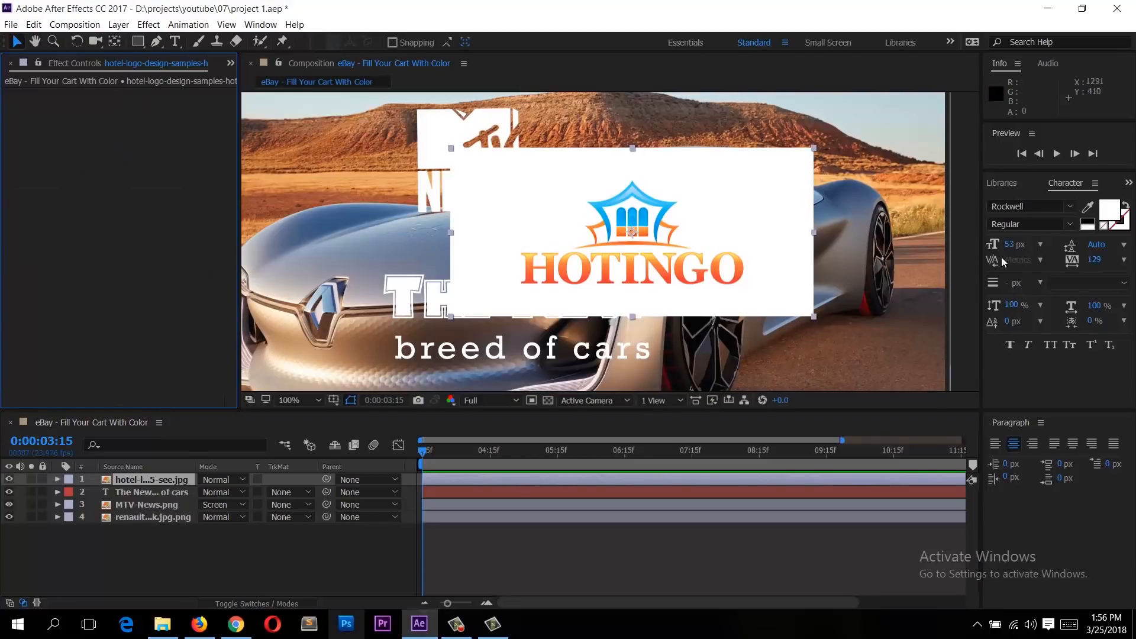
pyautogui.click(261, 24)
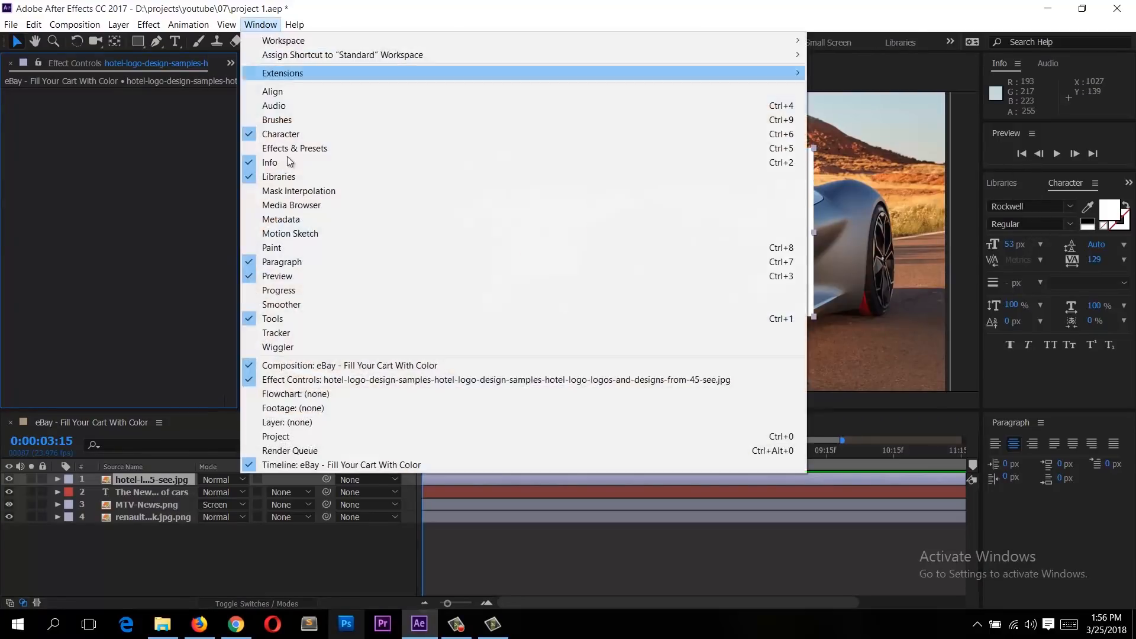
pyautogui.click(310, 148)
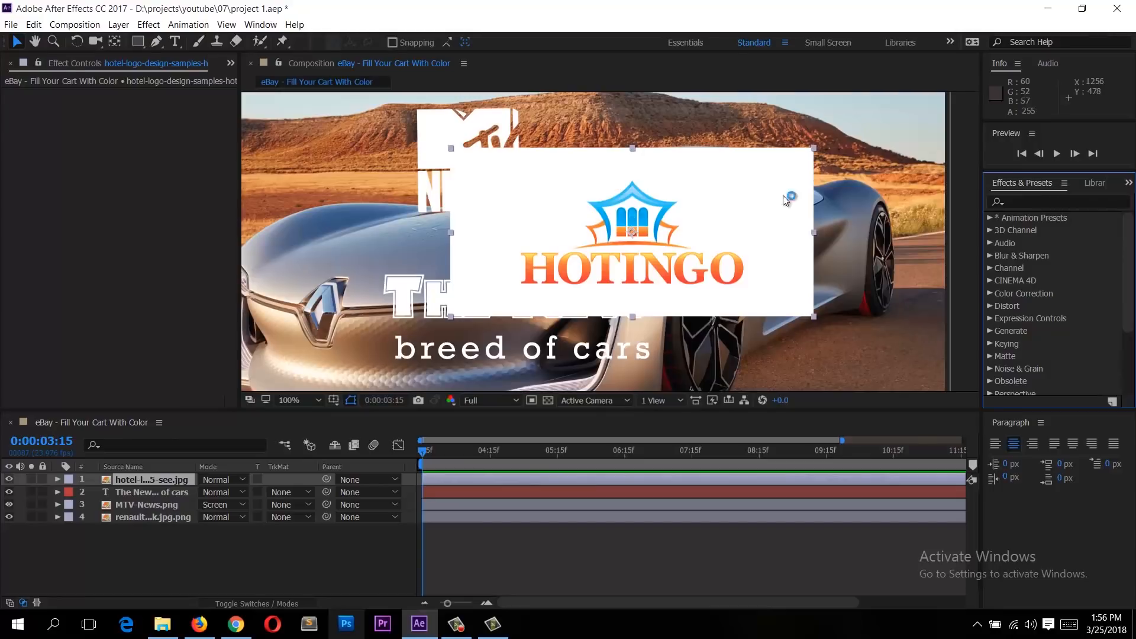
pyautogui.click(269, 24)
pyautogui.moveTo(323, 47)
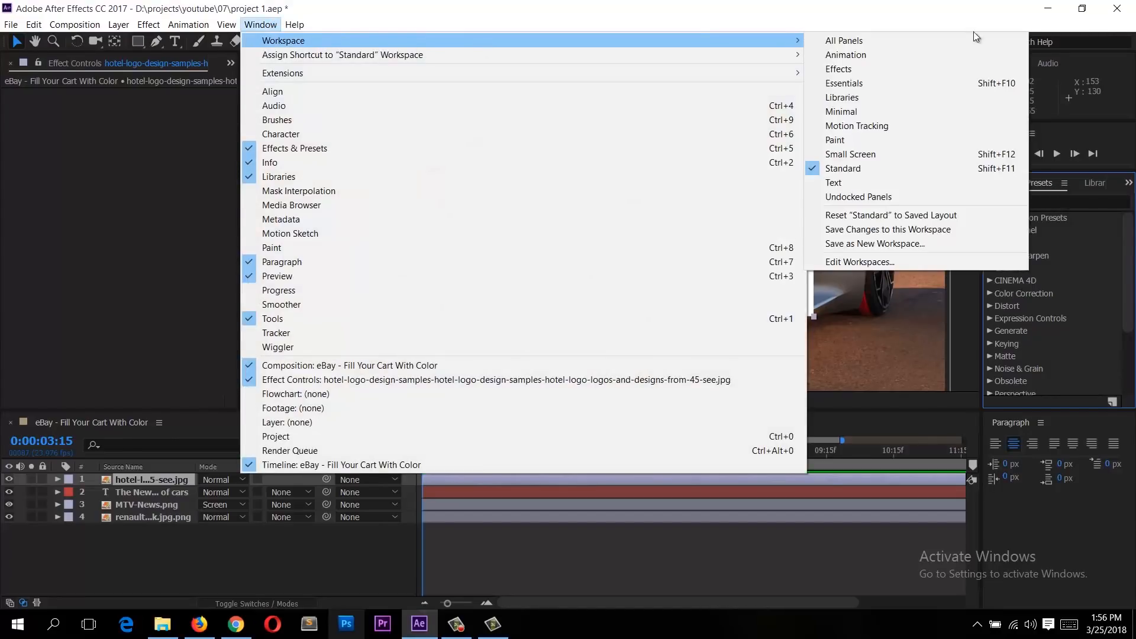
pyautogui.click(921, 70)
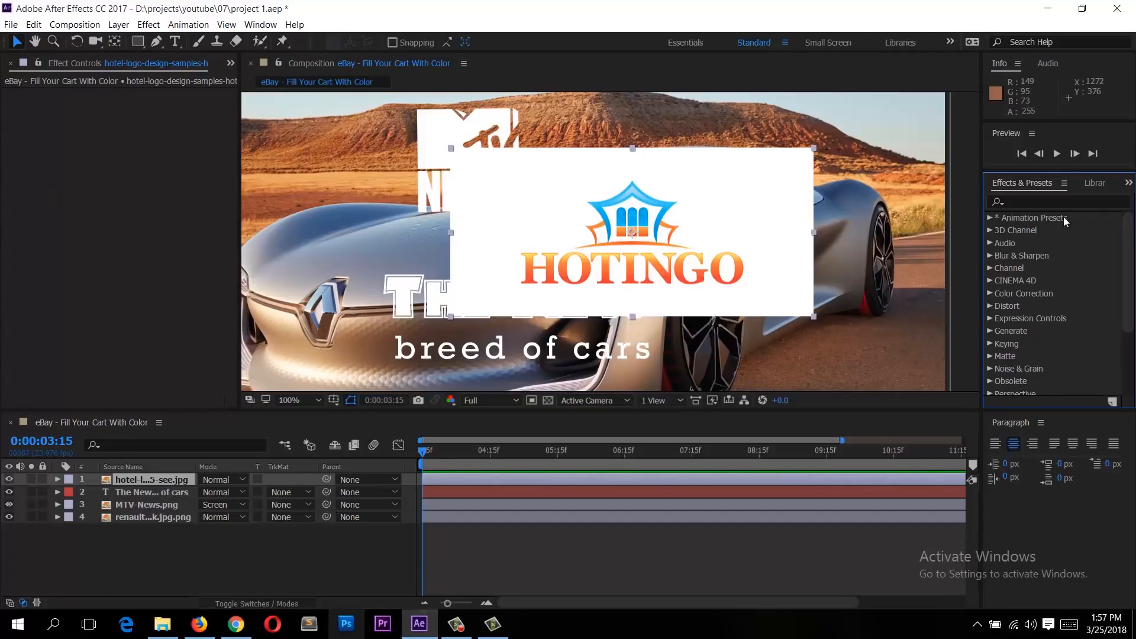
pyautogui.click(1034, 200)
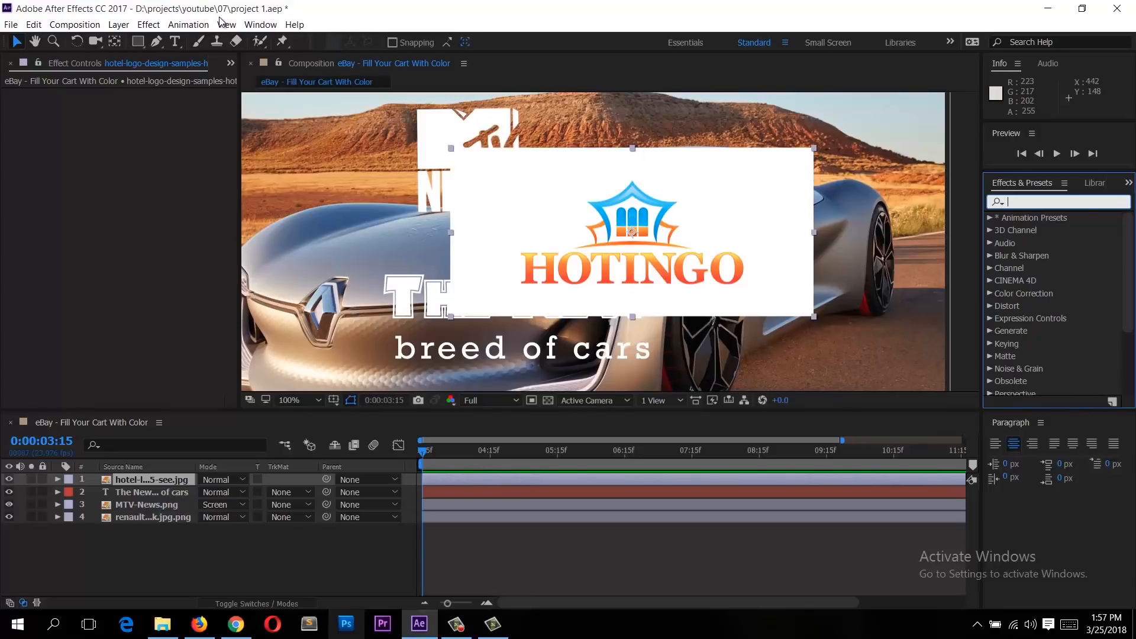
pyautogui.click(144, 24)
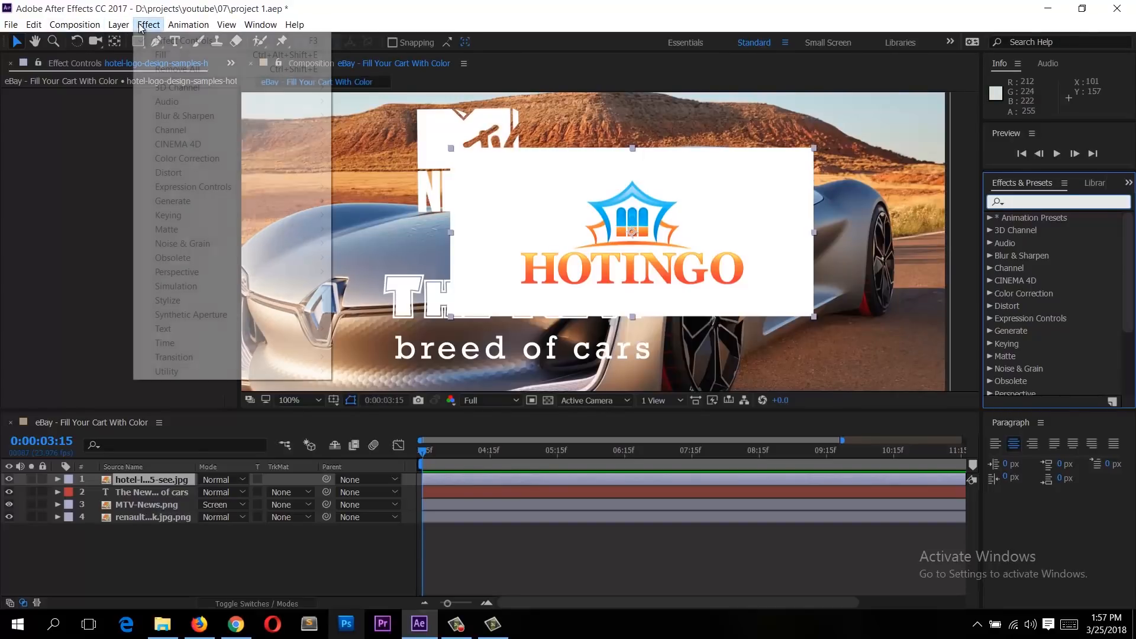
pyautogui.click(142, 27)
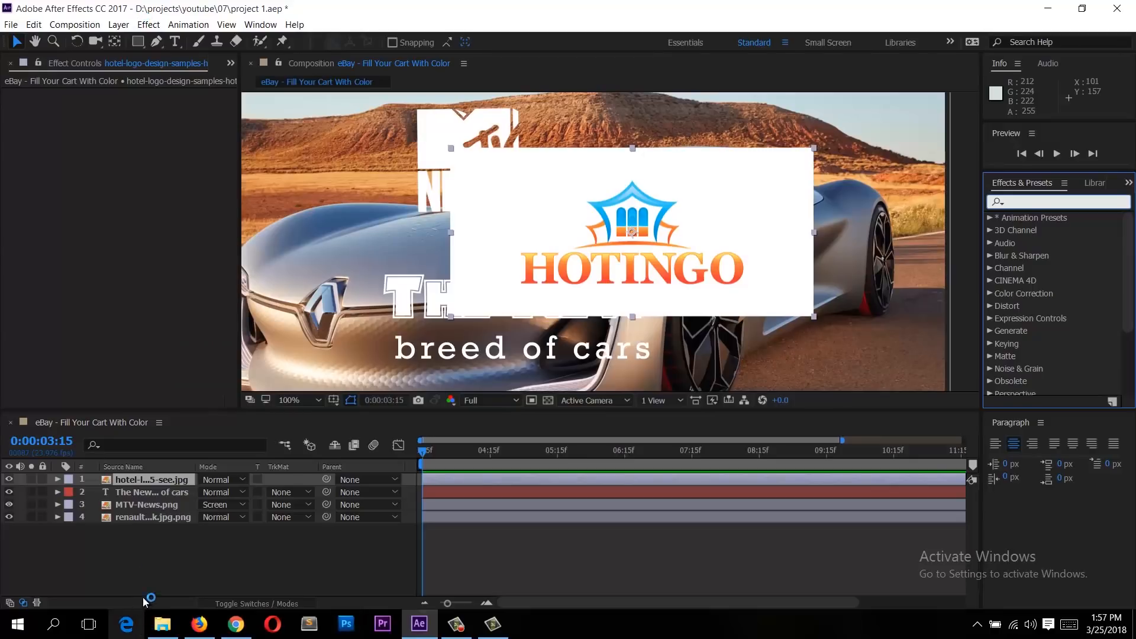
# Step: Apply the Linear Color Key effect to the hotel logo layer and sample the logo's white background as the key colour
pyautogui.click(167, 554)
pyautogui.click(152, 480)
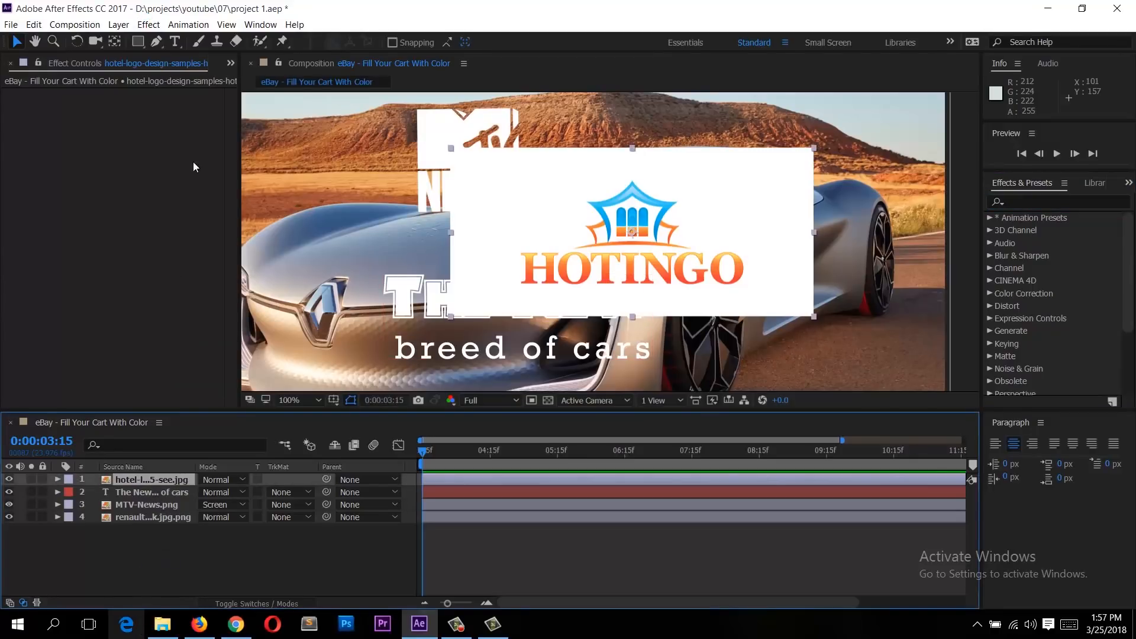
pyautogui.click(148, 25)
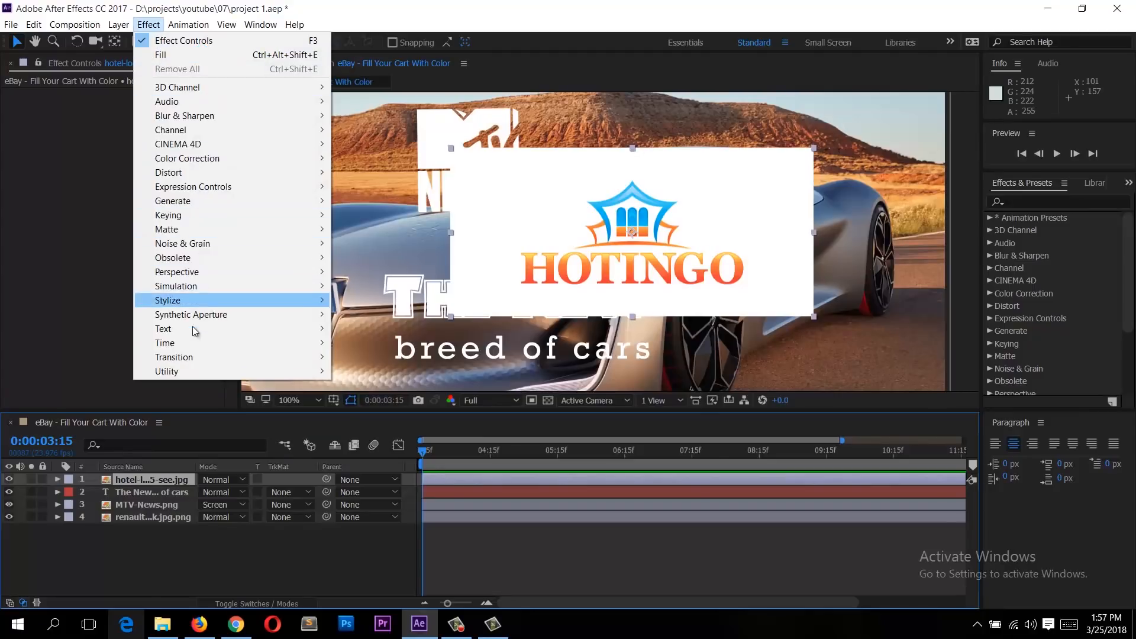
pyautogui.moveTo(219, 87)
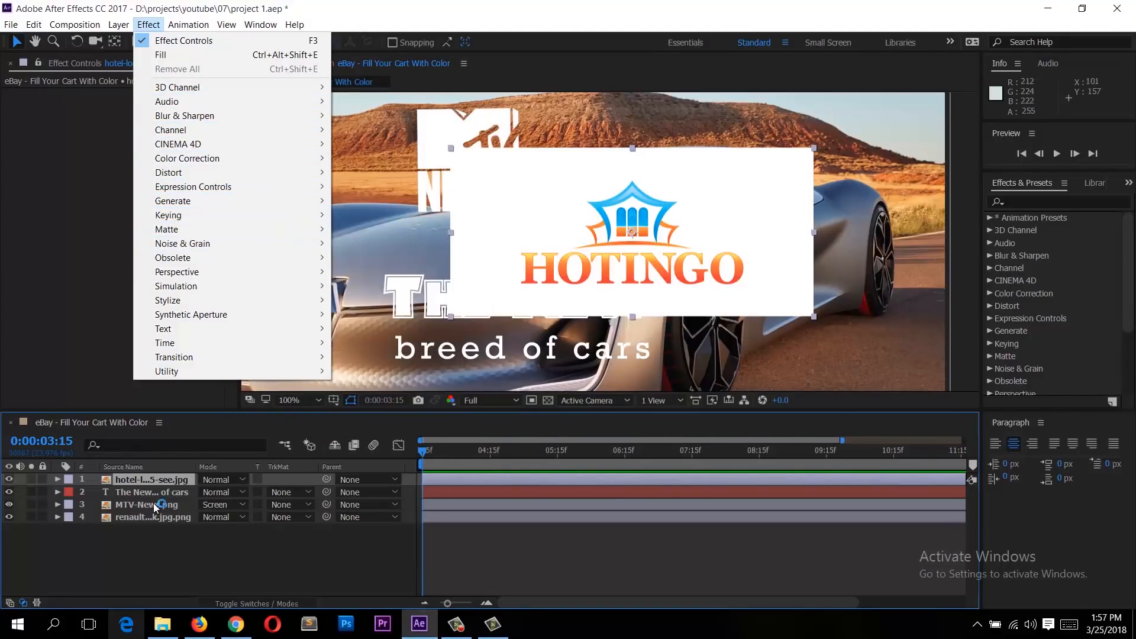
pyautogui.click(154, 483)
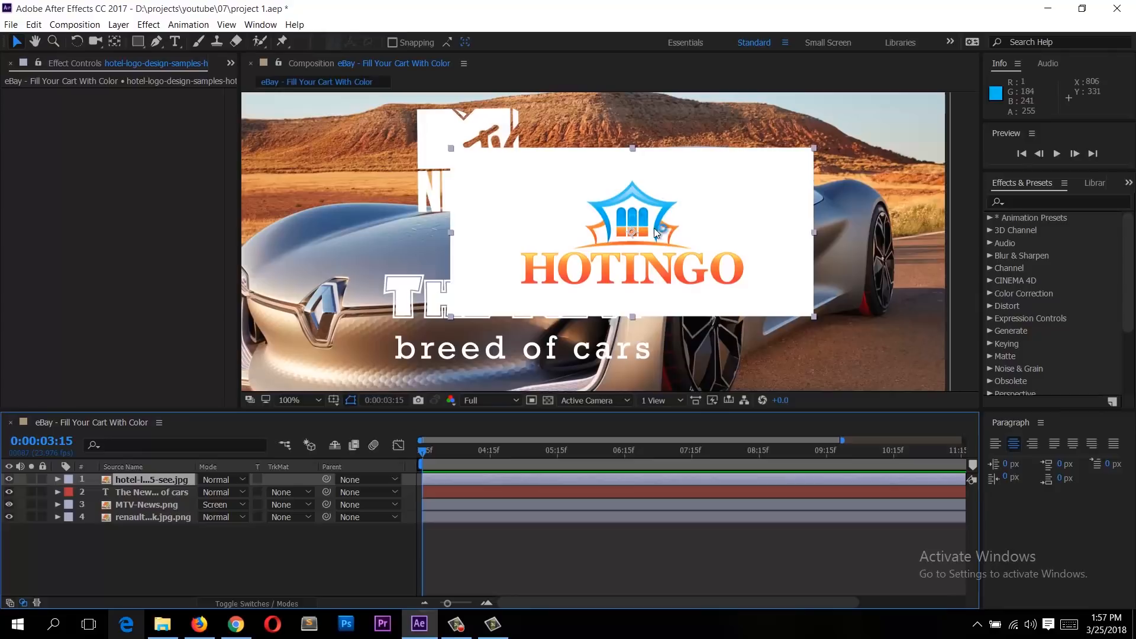
pyautogui.click(148, 25)
pyautogui.moveTo(177, 218)
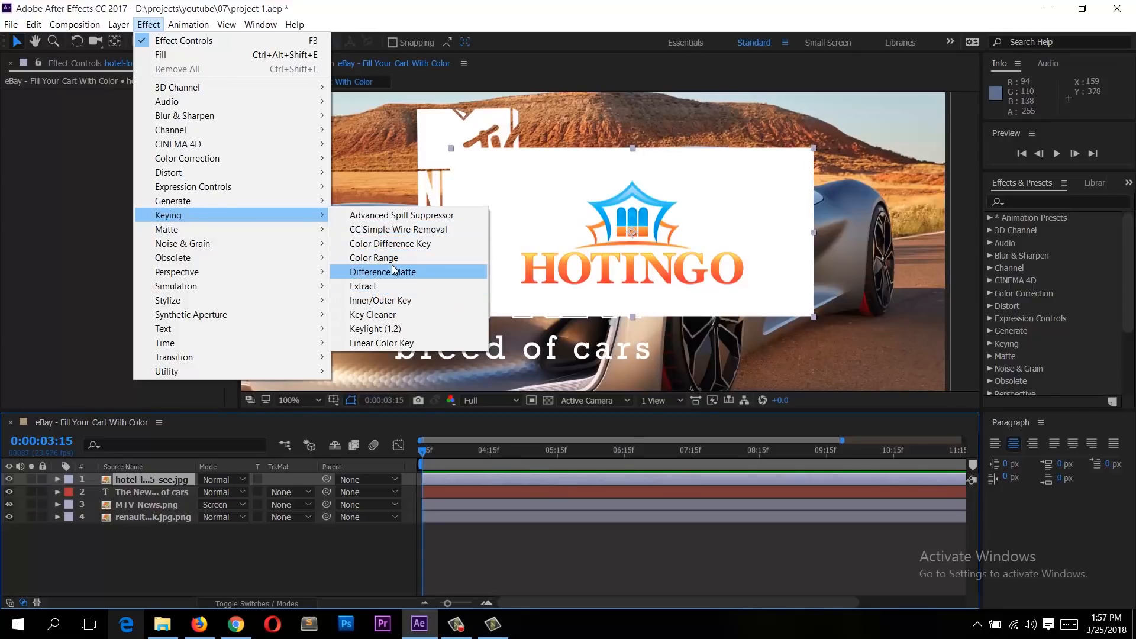
pyautogui.click(395, 342)
pyautogui.click(158, 212)
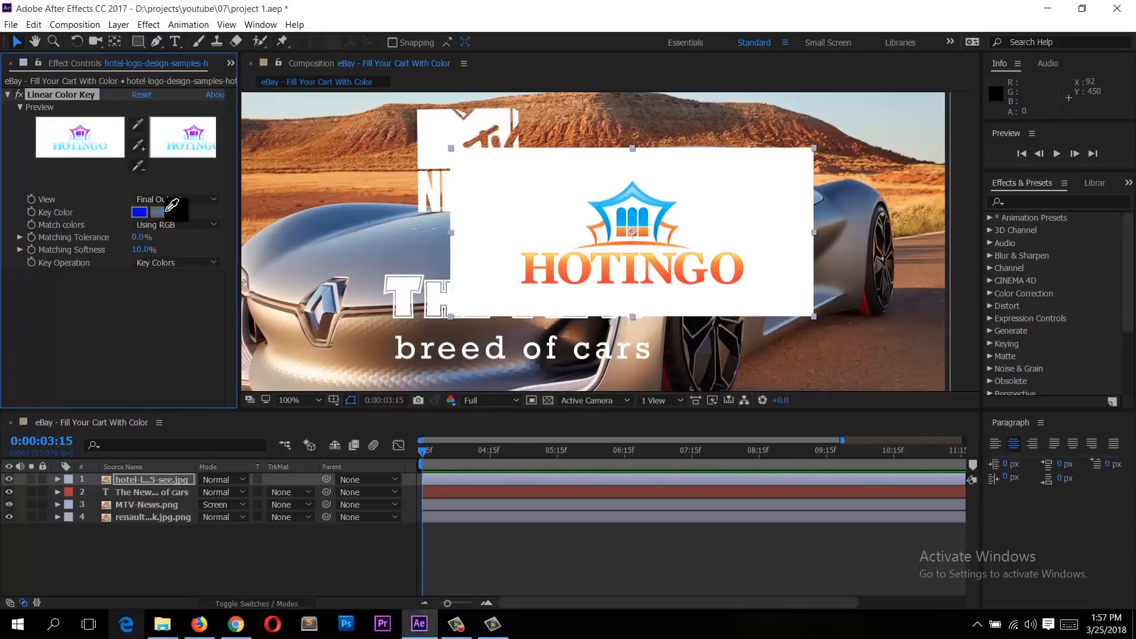
pyautogui.click(553, 175)
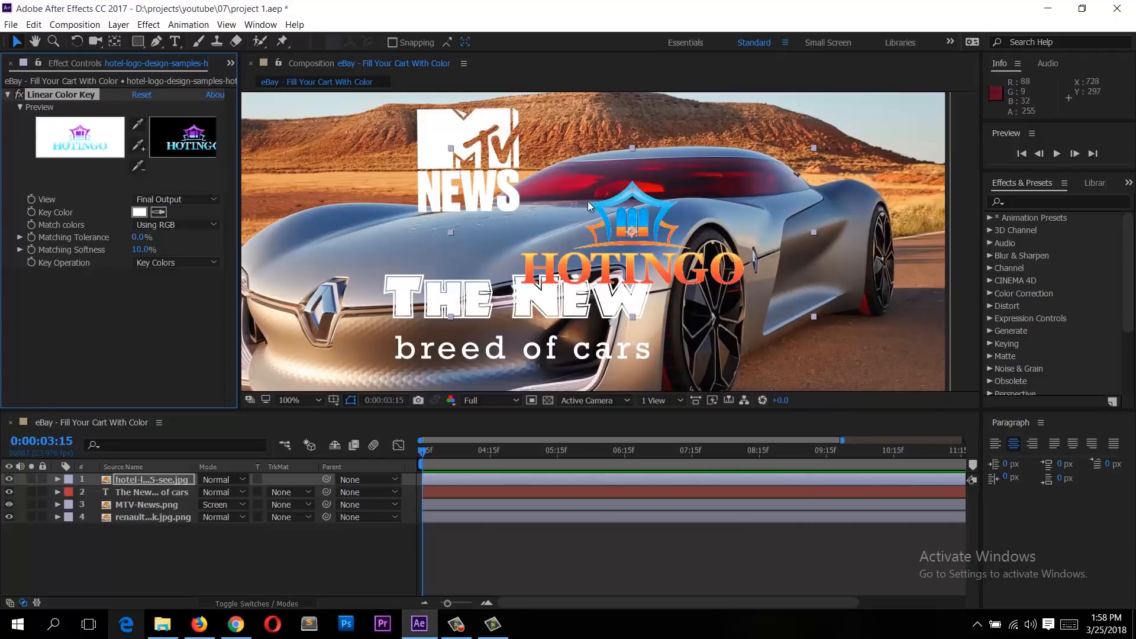
# Step: Set the key's Matching Tolerance to 8.0% and Matching Softness to 29.0%
pyautogui.moveTo(605, 204); pyautogui.dragTo(335, 178)
pyautogui.moveTo(142, 237)
pyautogui.mouseDown()
pyautogui.moveTo(154, 238)
pyautogui.moveTo(141, 237)
pyautogui.moveTo(141, 251)
pyautogui.moveTo(153, 251)
pyautogui.mouseUp()
pyautogui.moveTo(406, 205); pyautogui.dragTo(755, 187)
pyautogui.press(',')
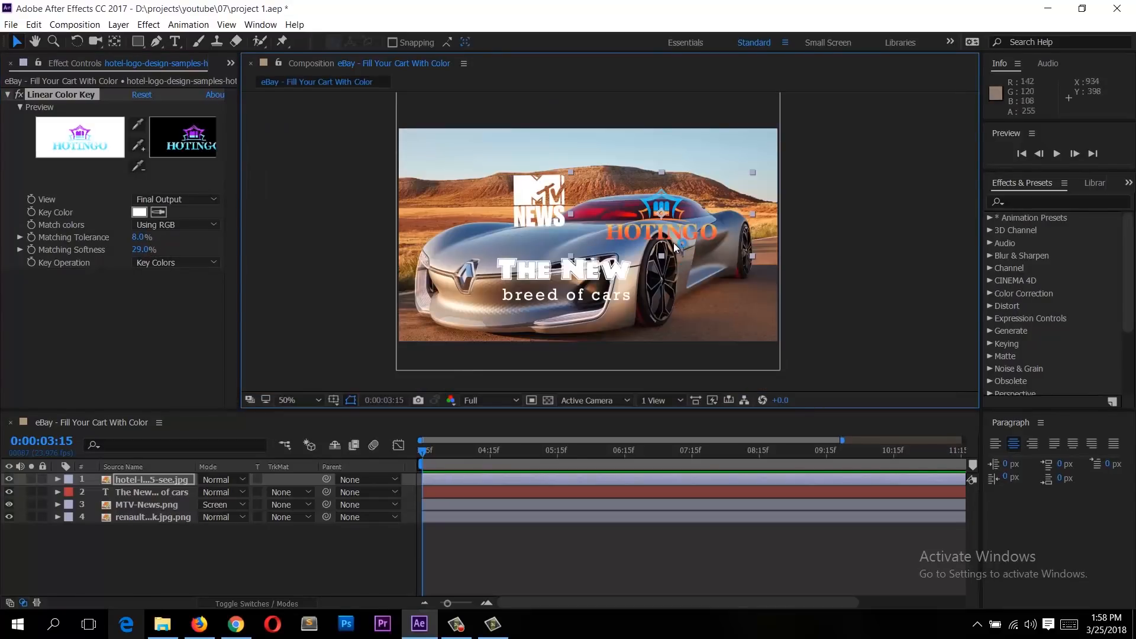
# Step: Move the hotel logo to the lower-right corner of the frame and scale it to 54%
pyautogui.moveTo(674, 243); pyautogui.dragTo(742, 315)
pyautogui.click(58, 480)
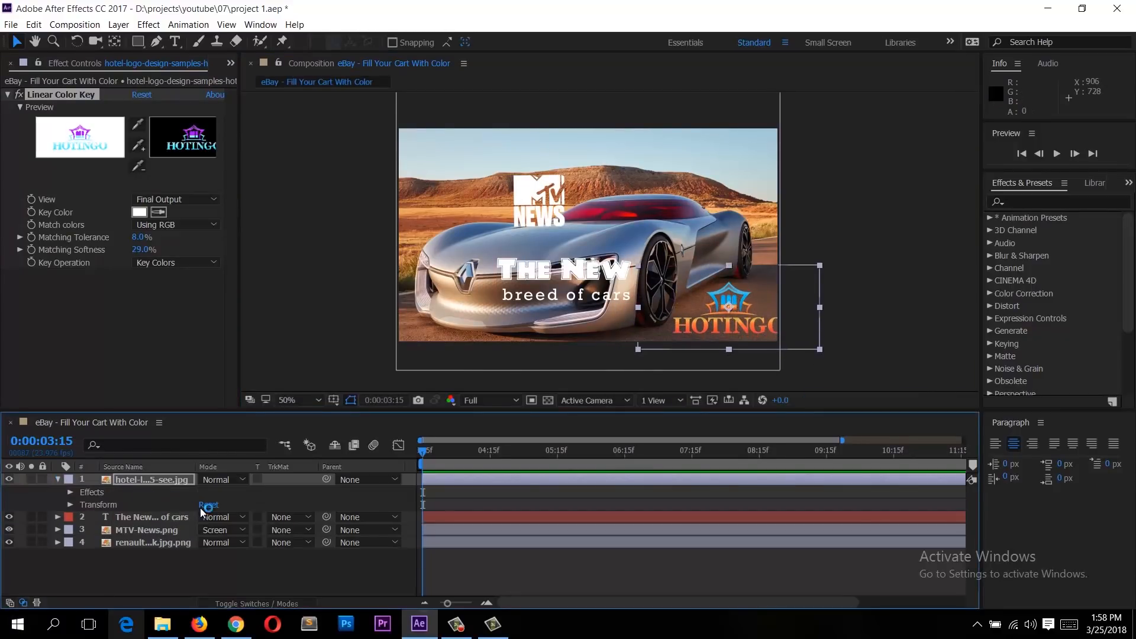
pyautogui.click(135, 479)
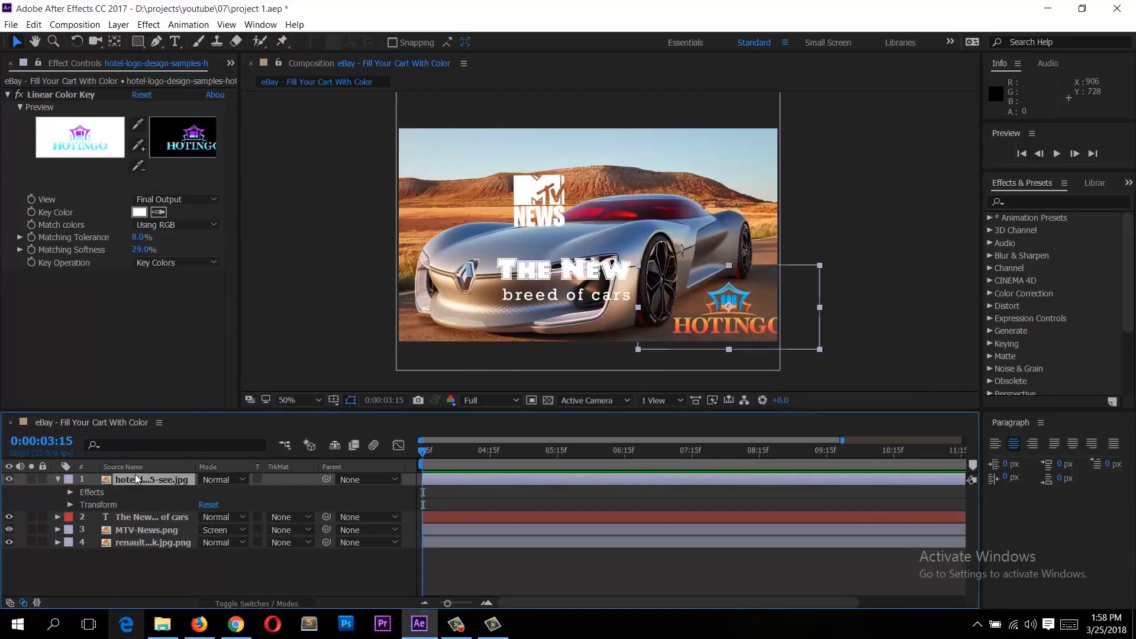
pyautogui.click(69, 504)
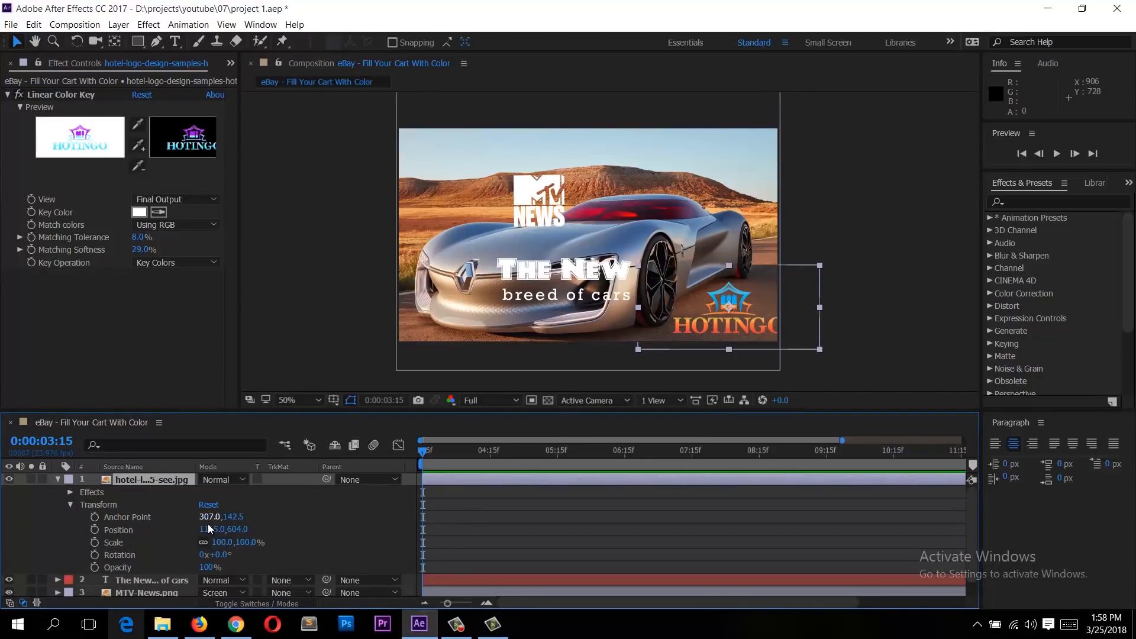
pyautogui.moveTo(209, 518); pyautogui.dragTo(195, 548)
pyautogui.hotkey('ctrl', 'z')
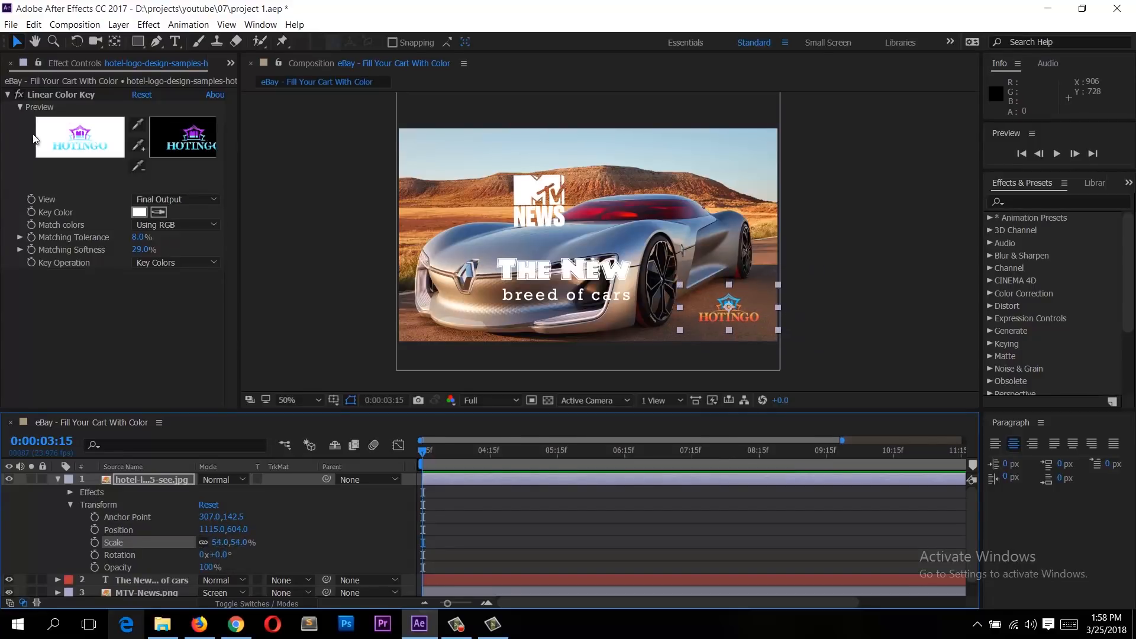
# Step: Delete the Linear Color Key effect from the hotel logo layer and undo the deletion
pyautogui.click(68, 96)
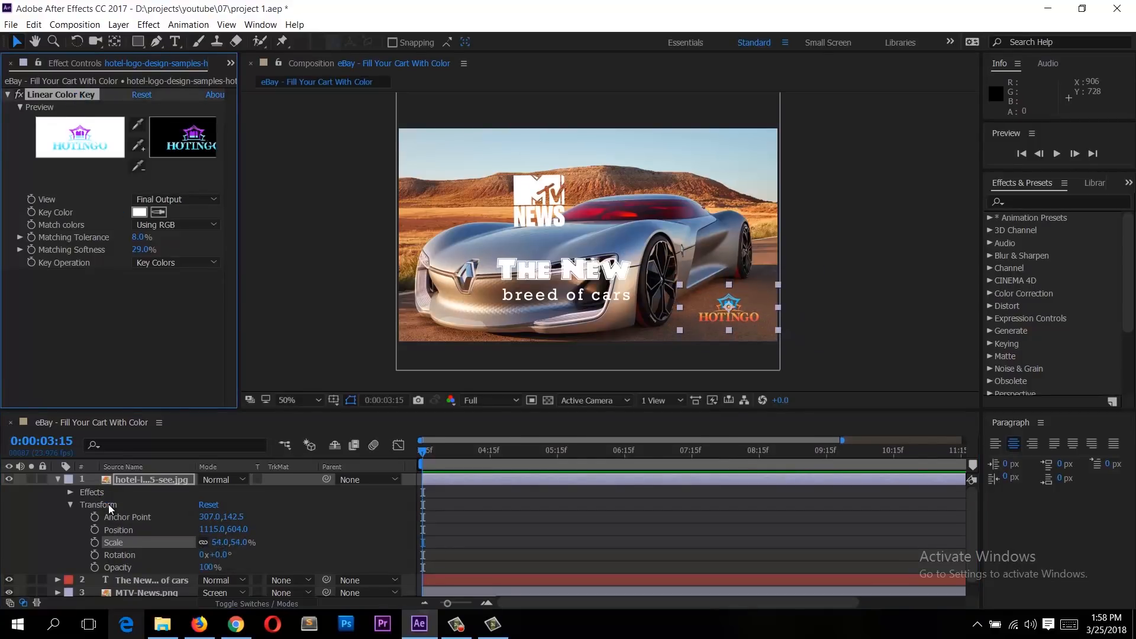
pyautogui.click(94, 494)
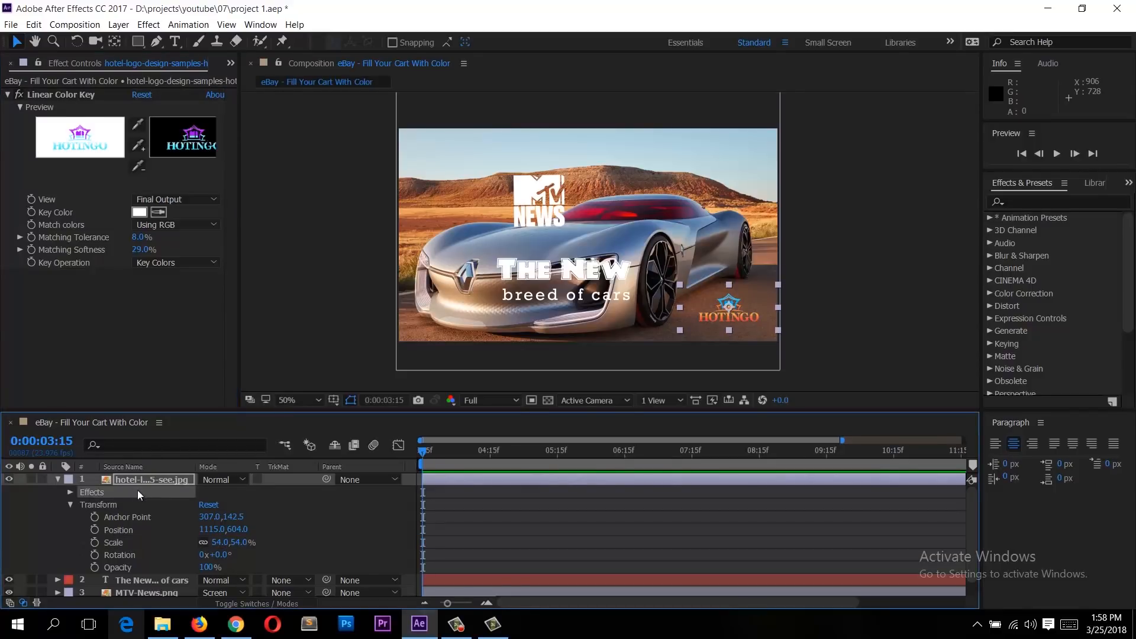
pyautogui.click(60, 96)
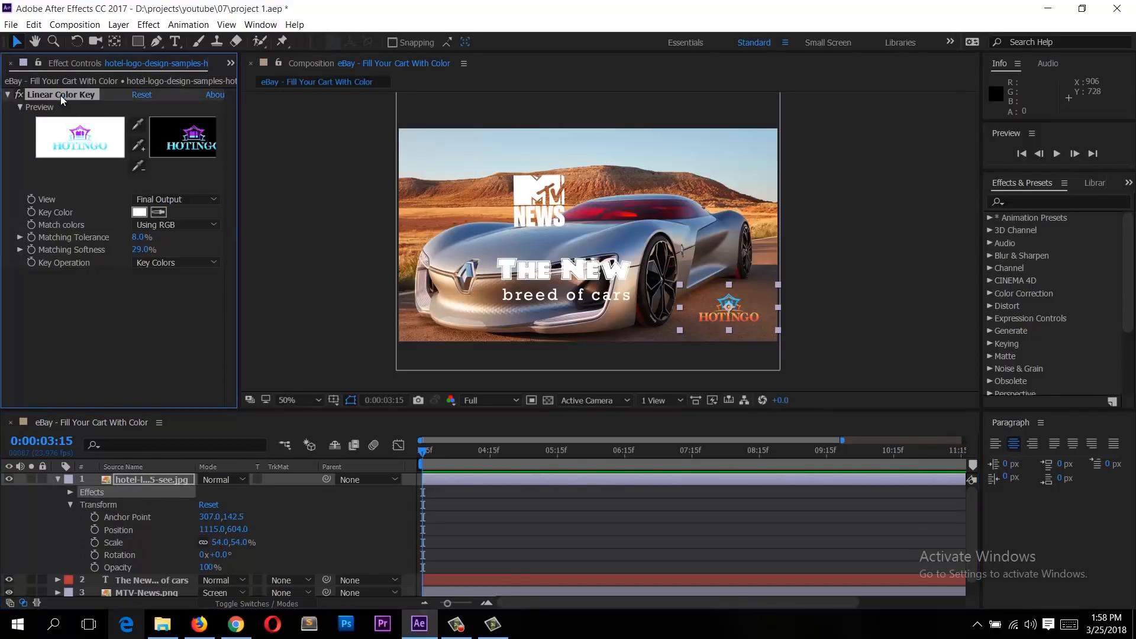
pyautogui.press('Delete')
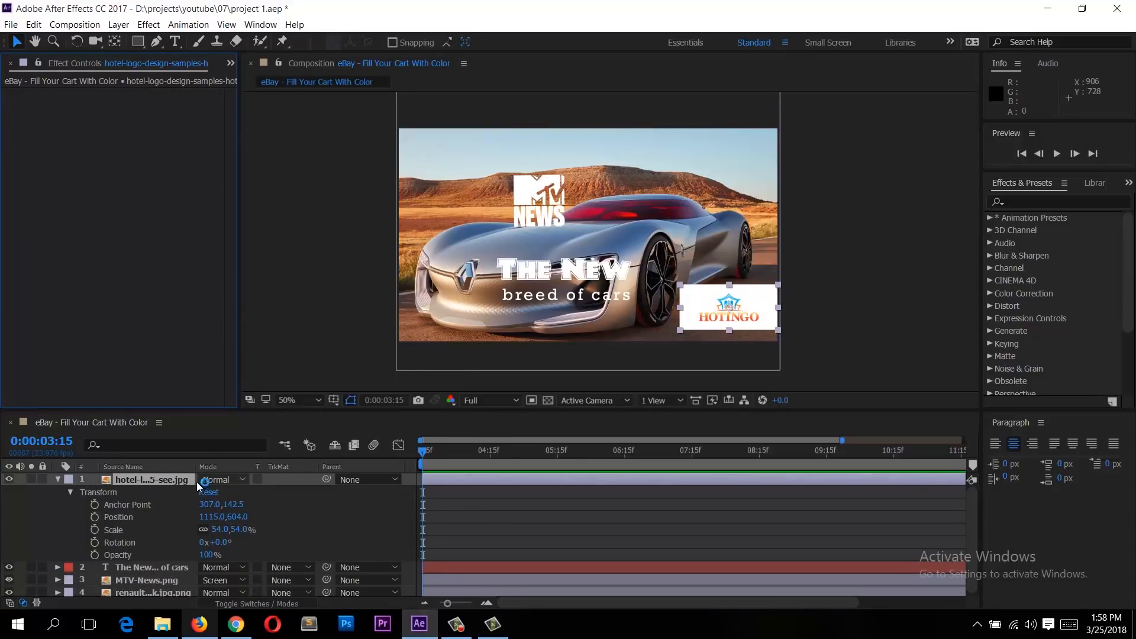
pyautogui.hotkey('ctrl', 'z')
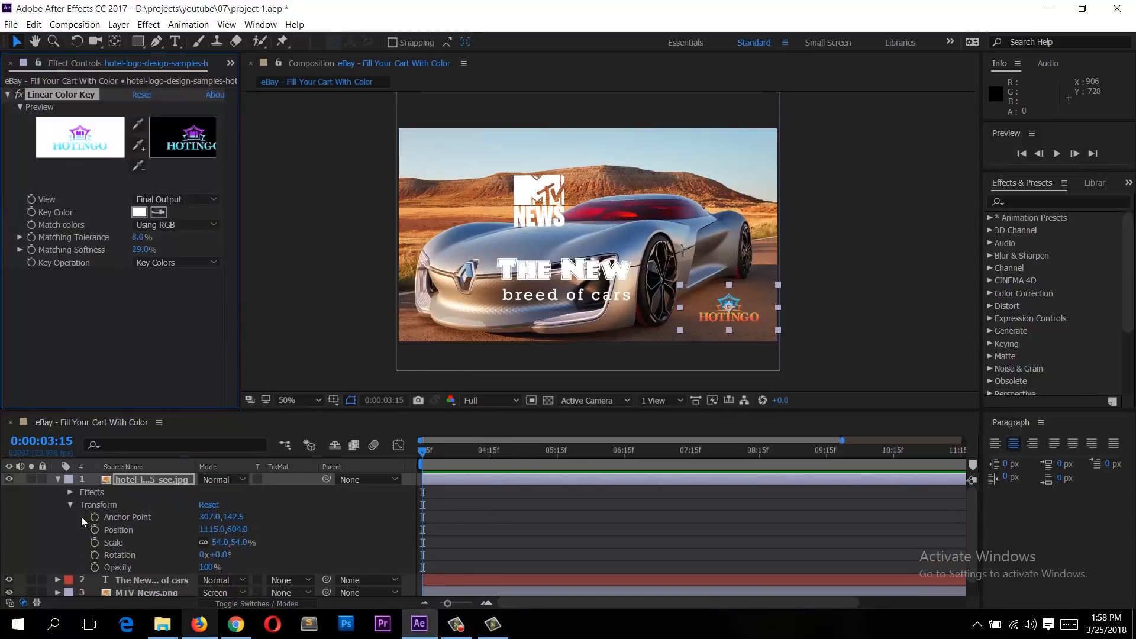
# Step: Expand and collapse the Effects, Transform and Text property groups of the logo and text layers
pyautogui.click(70, 505)
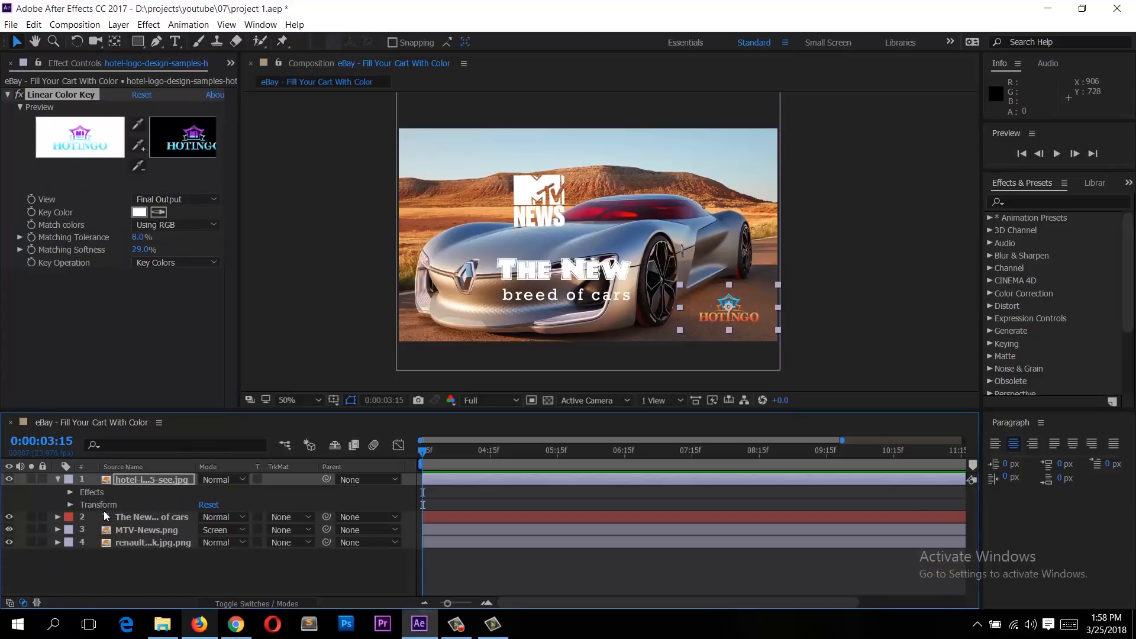
pyautogui.click(160, 481)
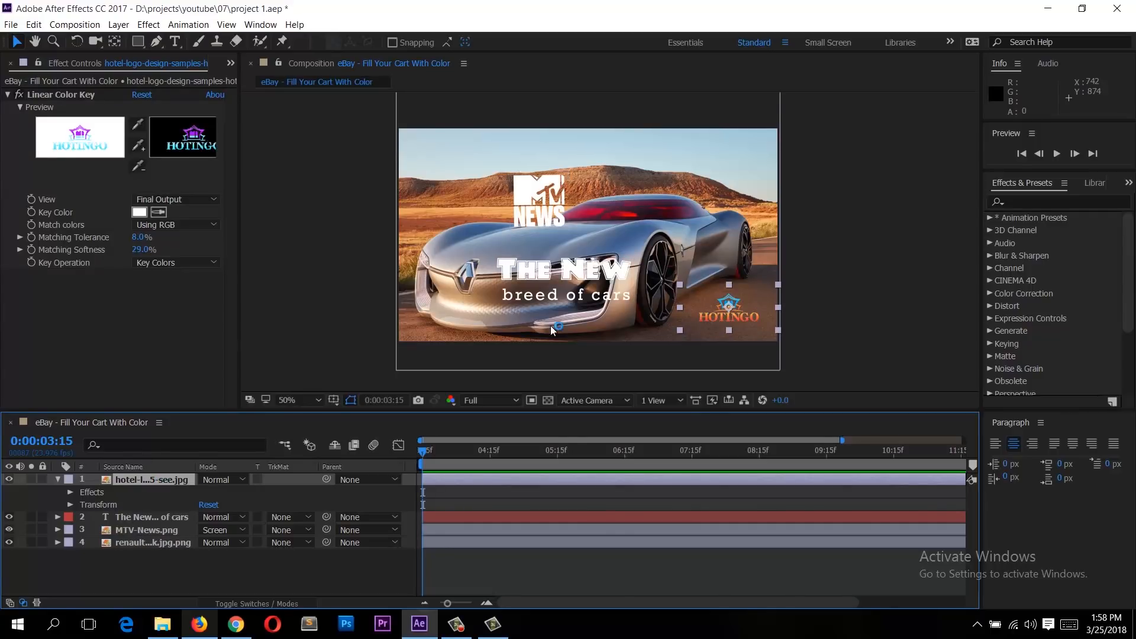
pyautogui.click(108, 505)
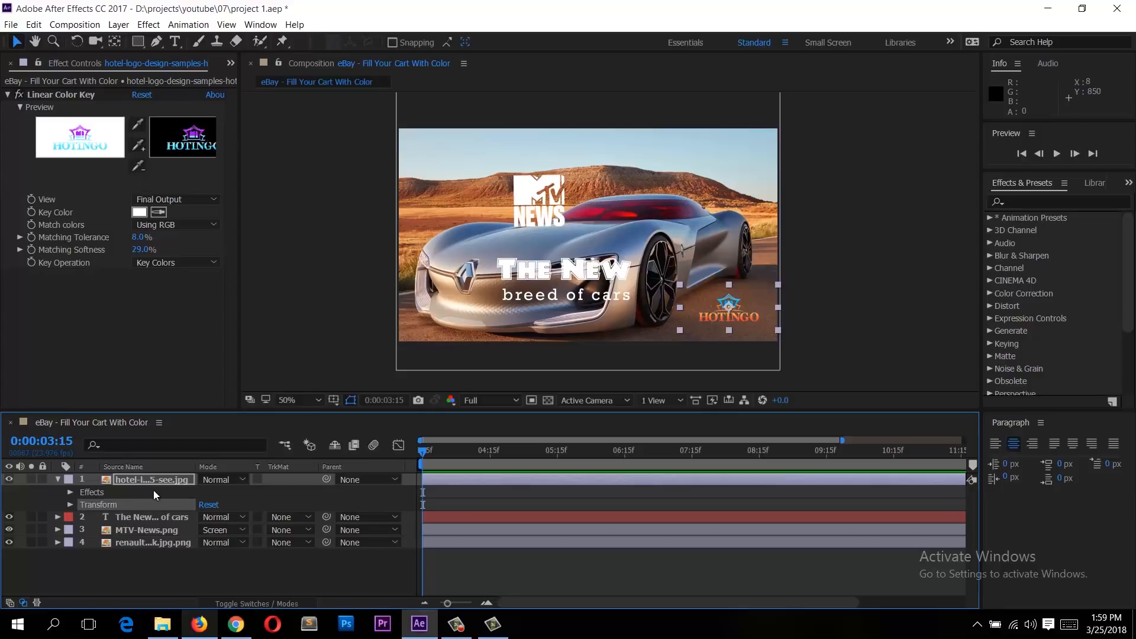
pyautogui.click(81, 519)
pyautogui.click(101, 529)
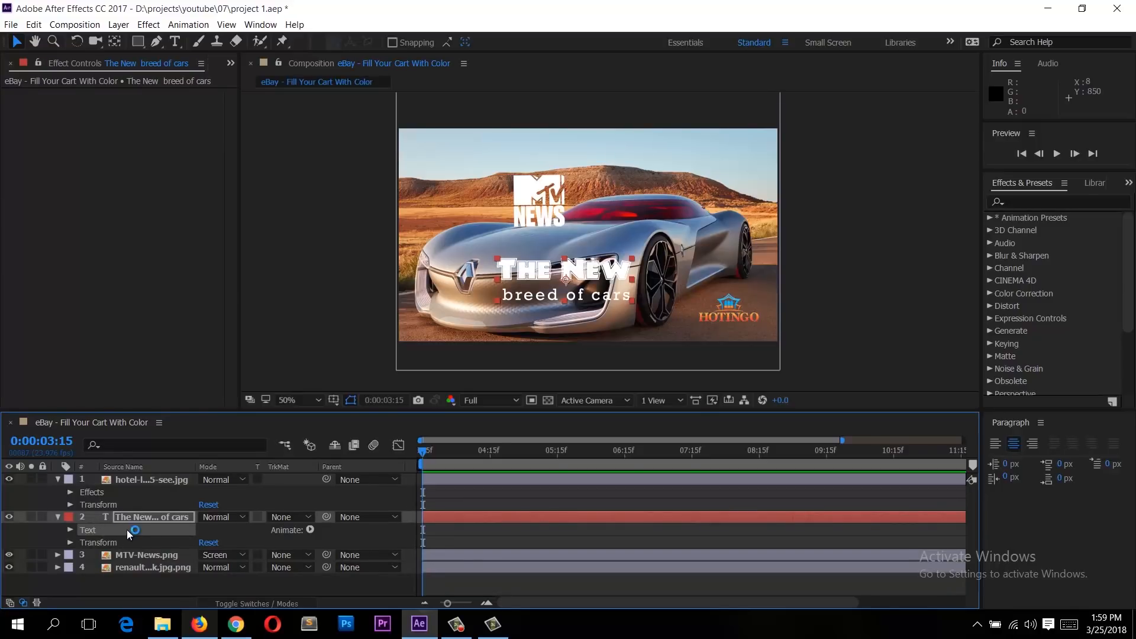
pyautogui.click(123, 479)
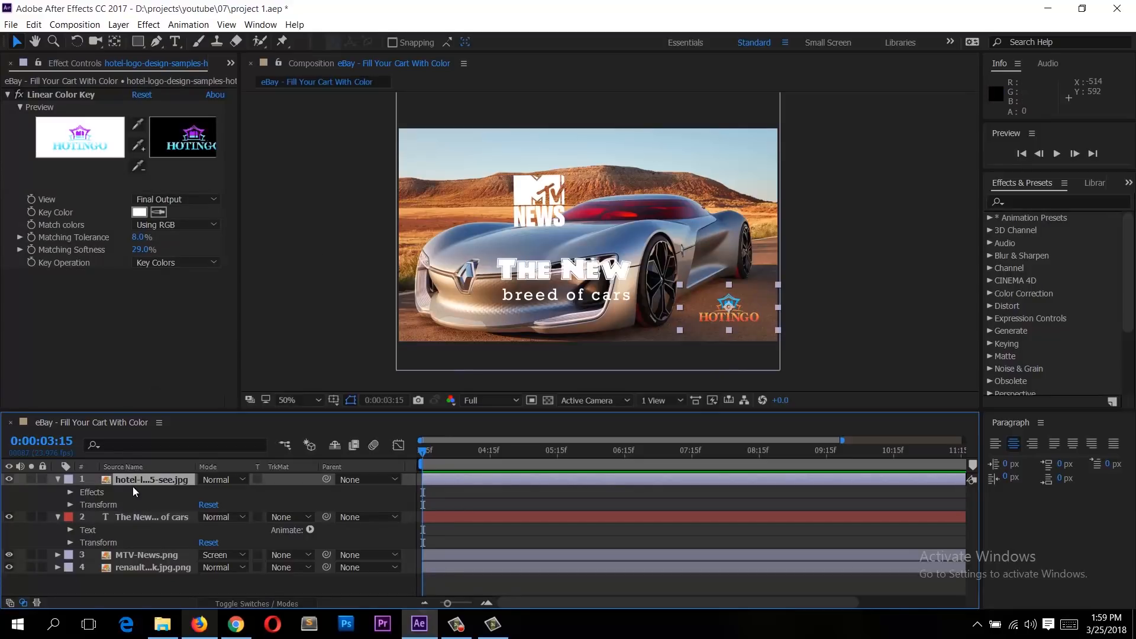
pyautogui.click(58, 480)
pyautogui.click(58, 493)
pyautogui.click(83, 543)
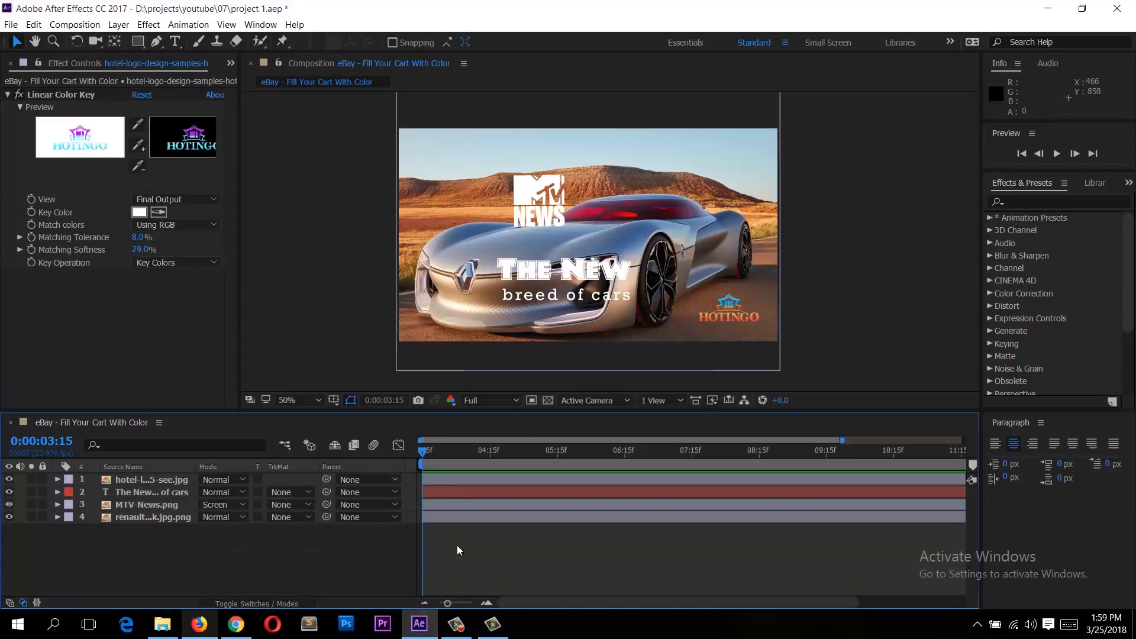
pyautogui.scroll(2, 192, 62)
# Step: Switch between the Project panel and the Effect Controls panel
pyautogui.click(24, 64)
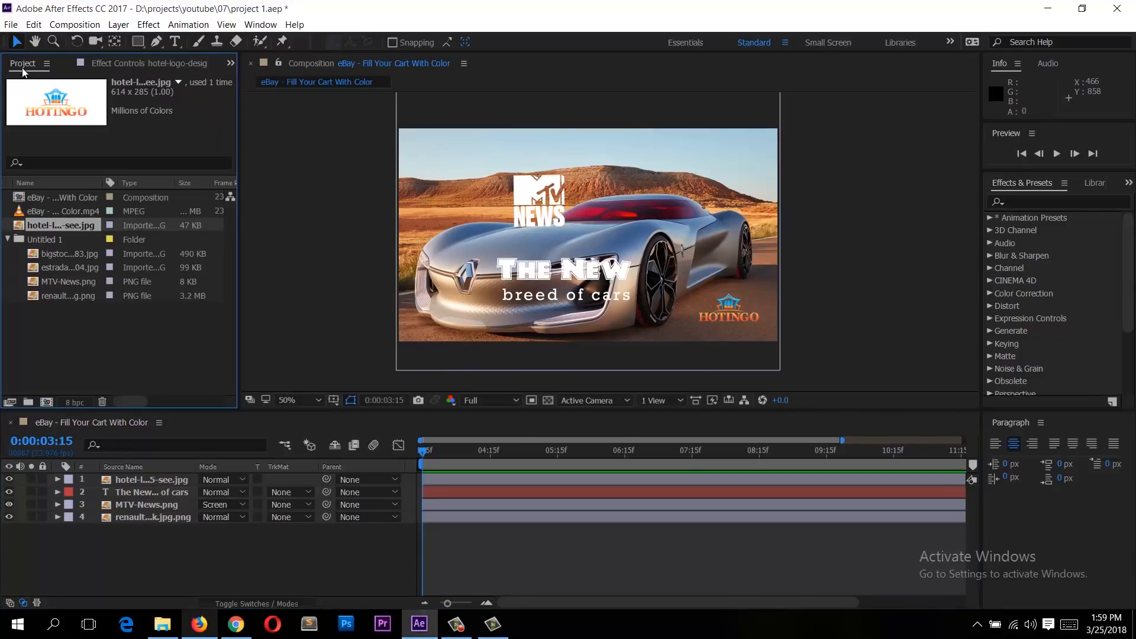
pyautogui.click(122, 62)
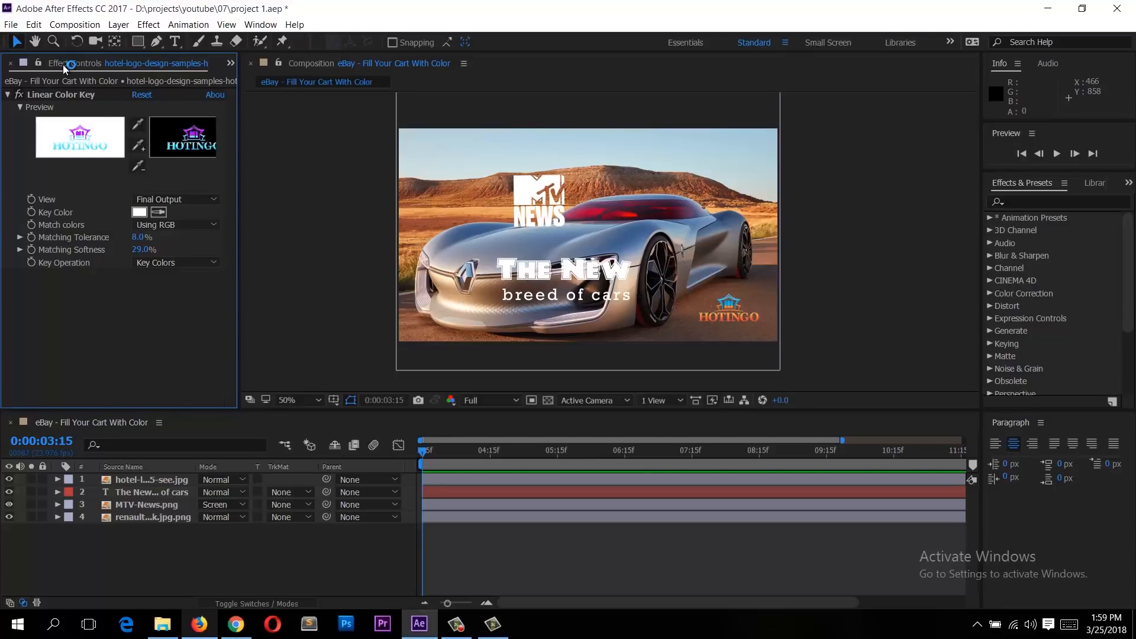
pyautogui.scroll(1, 63, 69)
pyautogui.click(129, 65)
pyautogui.click(36, 63)
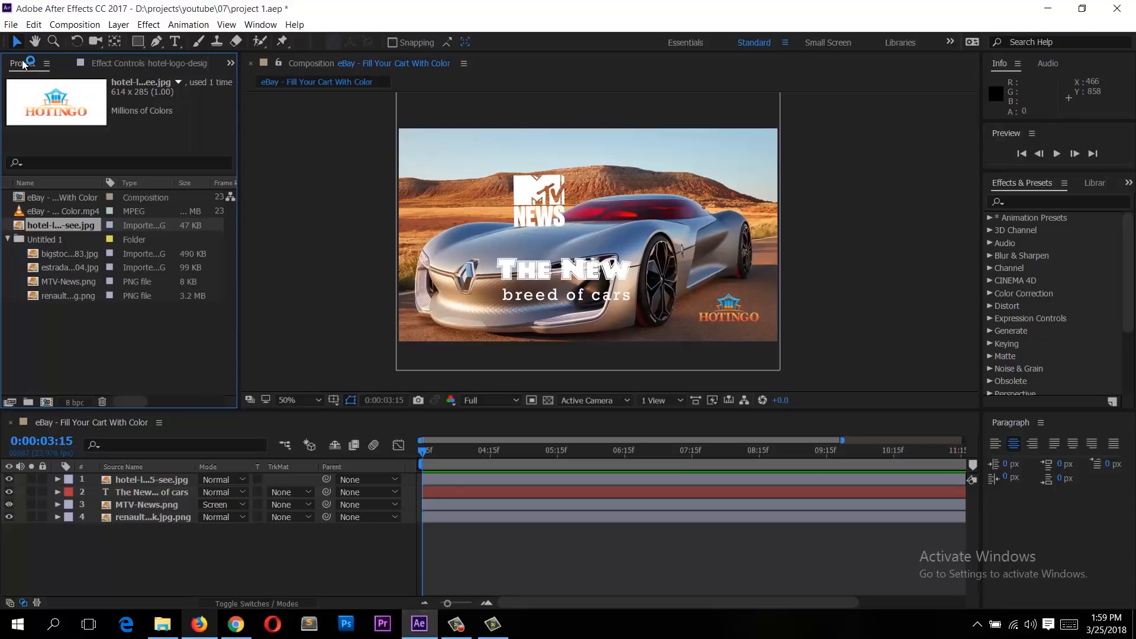
pyautogui.click(161, 342)
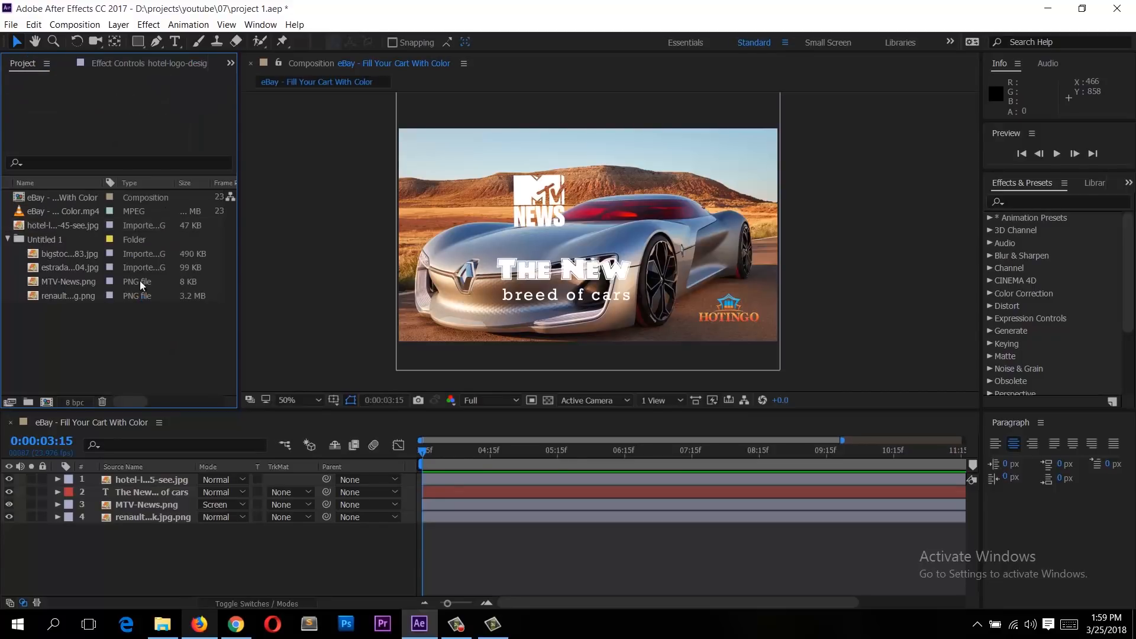
# Step: Create a new 1280 x 720 composition with the default settings
pyautogui.click(46, 402)
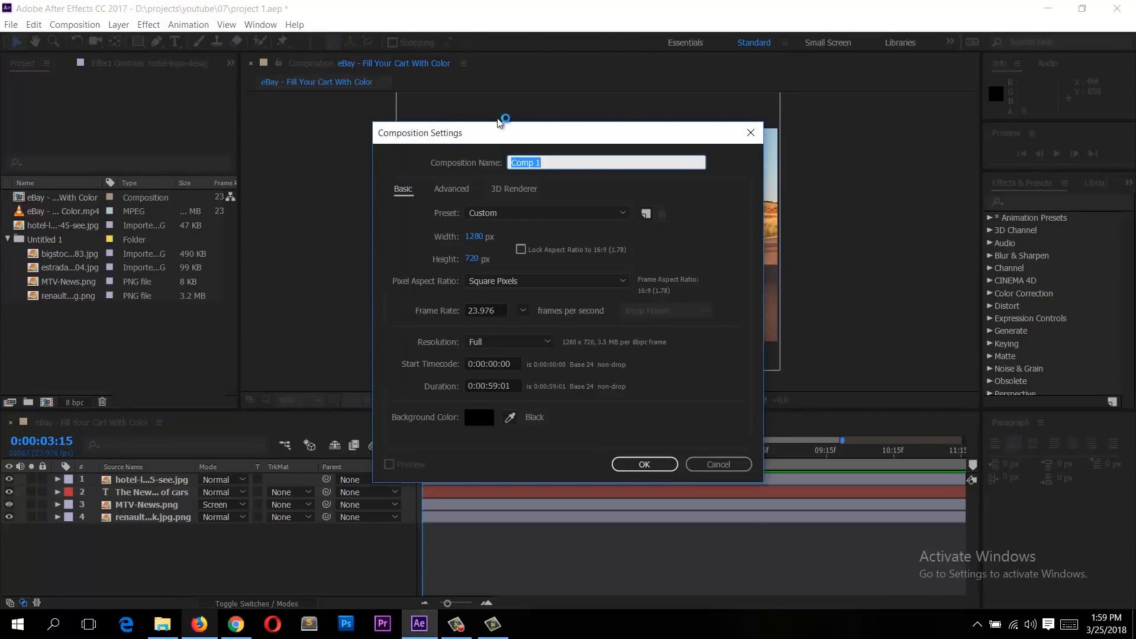
pyautogui.click(553, 158)
pyautogui.click(644, 464)
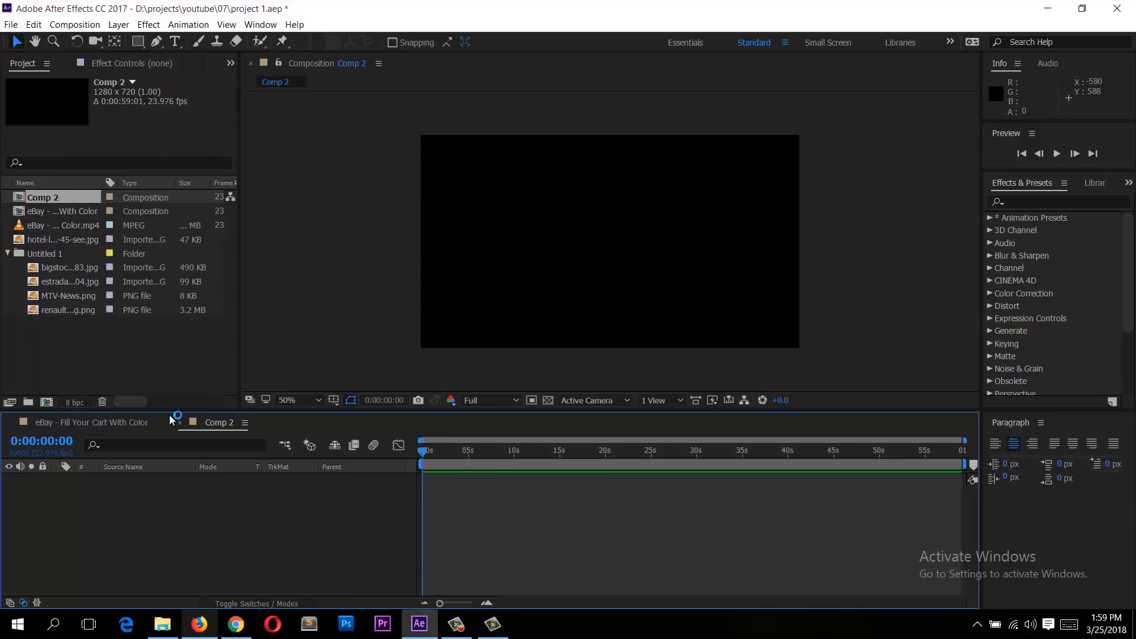
# Step: Switch back and forth between the eBay - Fill Your Cart With Color composition and Comp 2
pyautogui.click(192, 361)
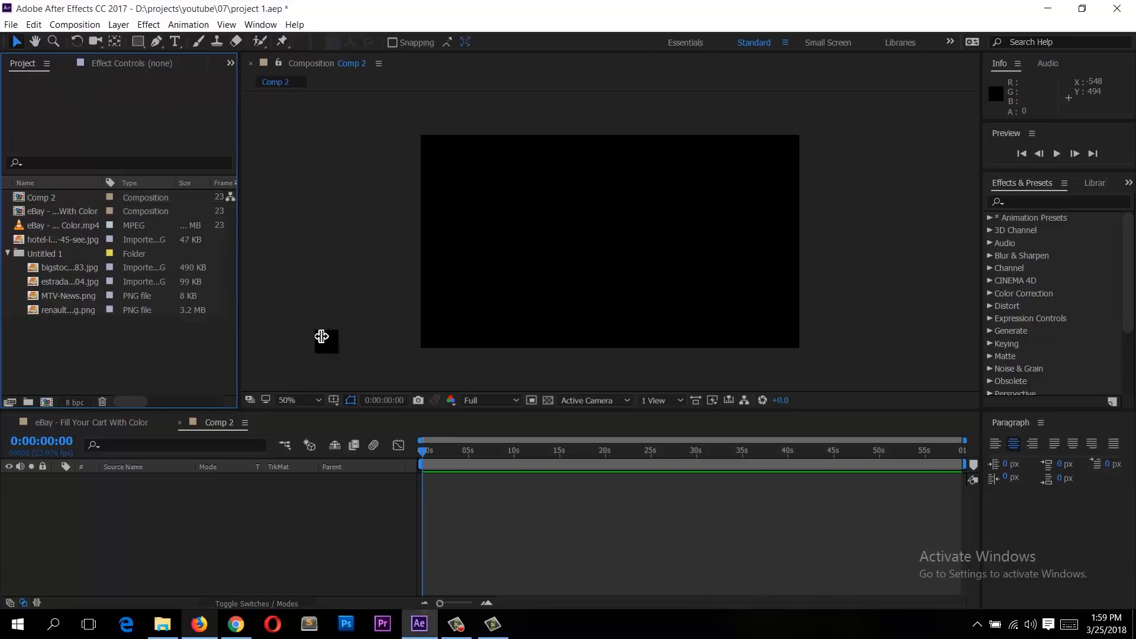
pyautogui.click(364, 513)
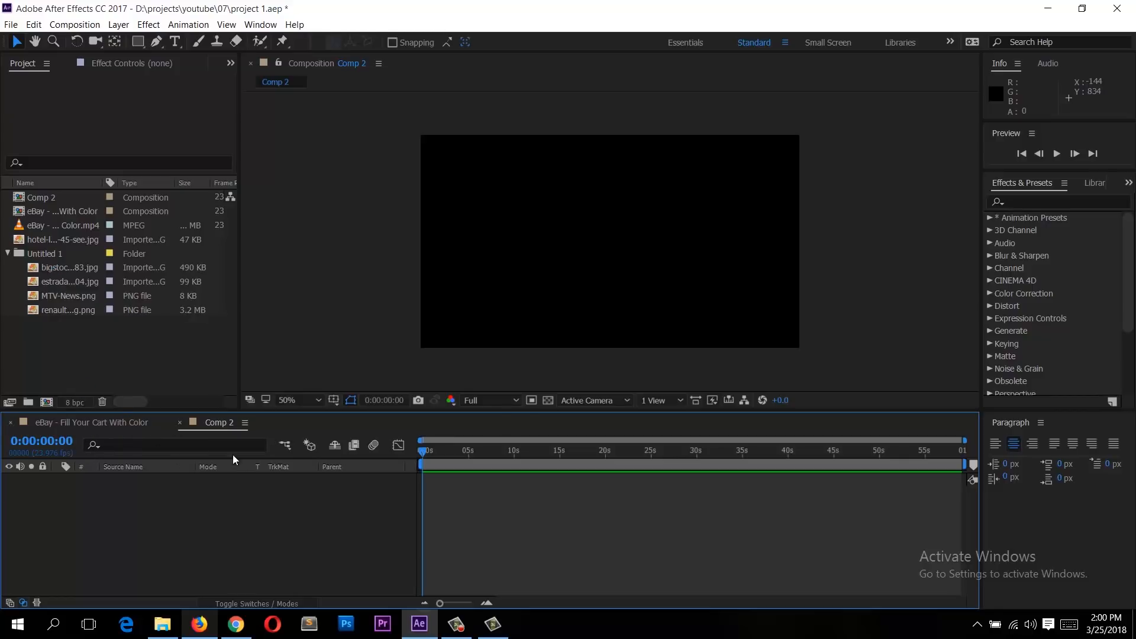
pyautogui.click(117, 421)
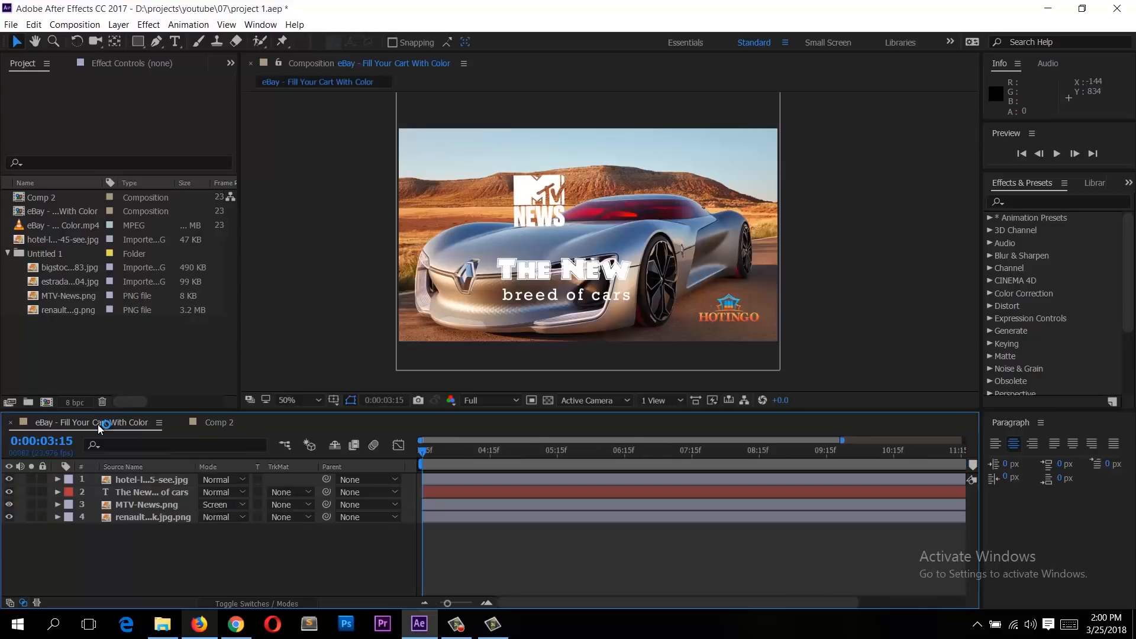
pyautogui.click(218, 424)
pyautogui.click(97, 424)
pyautogui.click(215, 424)
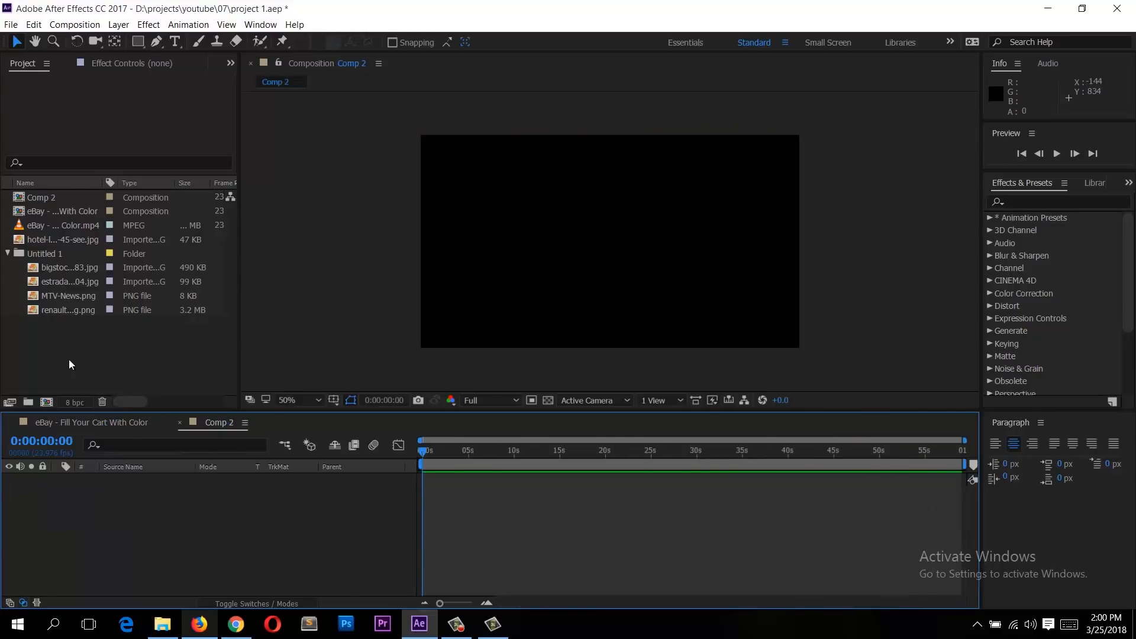
pyautogui.doubleClick(20, 212)
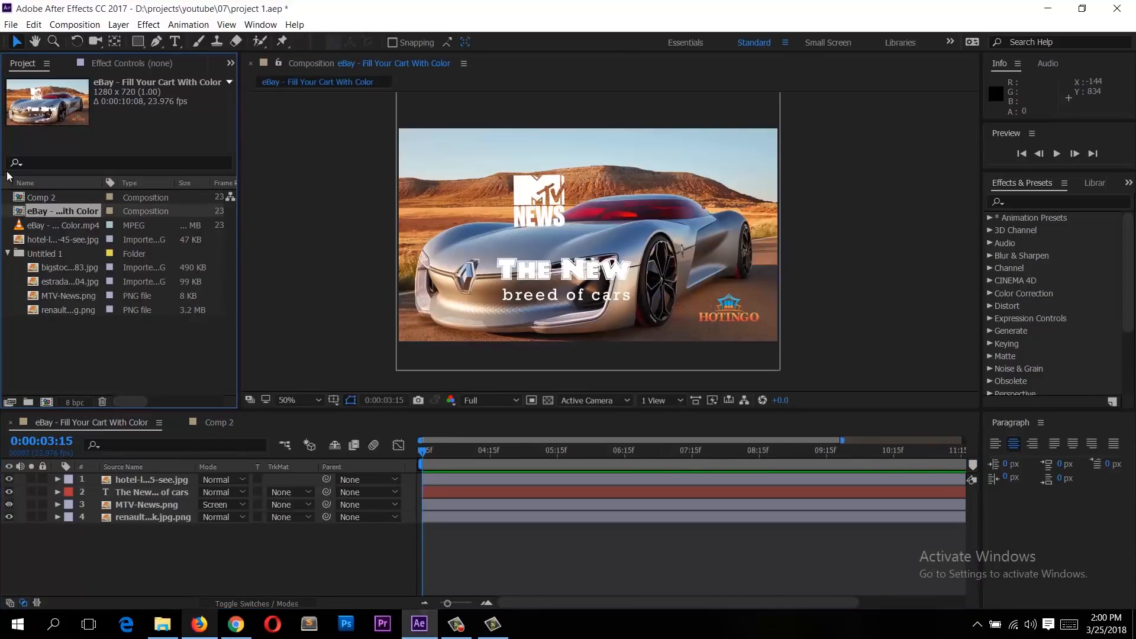
pyautogui.doubleClick(20, 197)
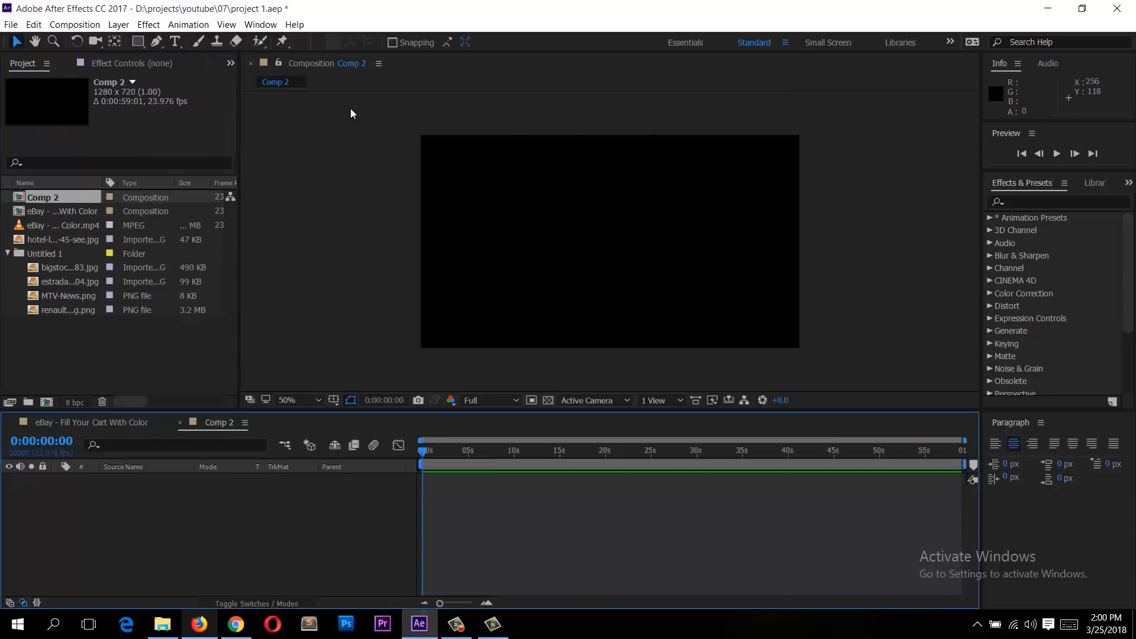
pyautogui.click(467, 632)
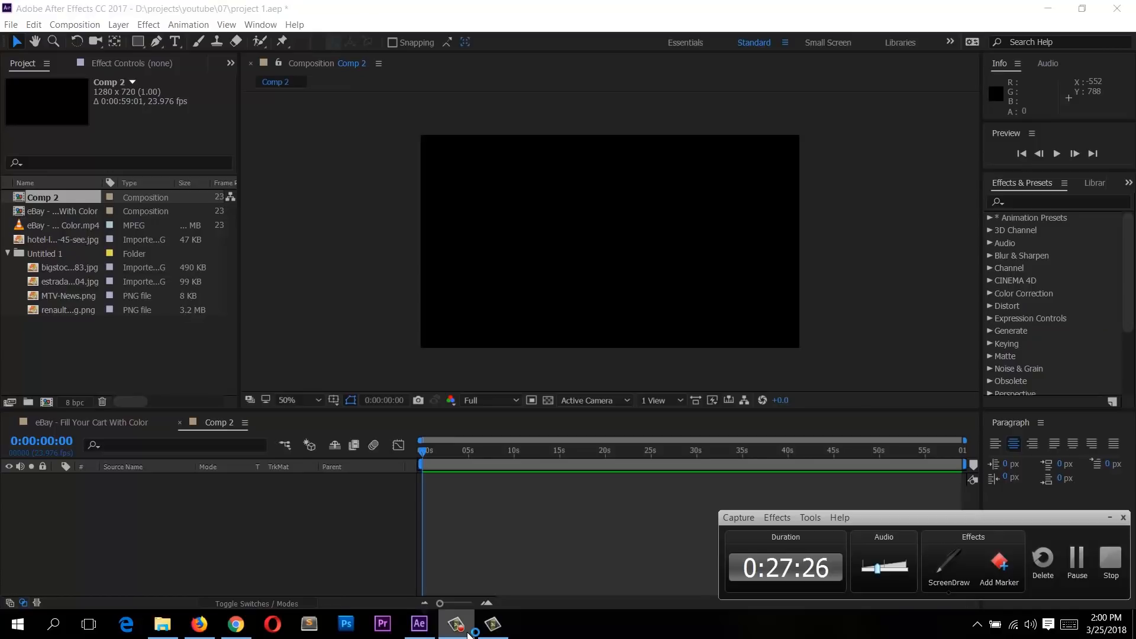
pyautogui.click(467, 632)
# Step: Create a text layer reading "text" in the middle of Comp 2
pyautogui.click(175, 41)
pyautogui.click(556, 234)
pyautogui.write('text')
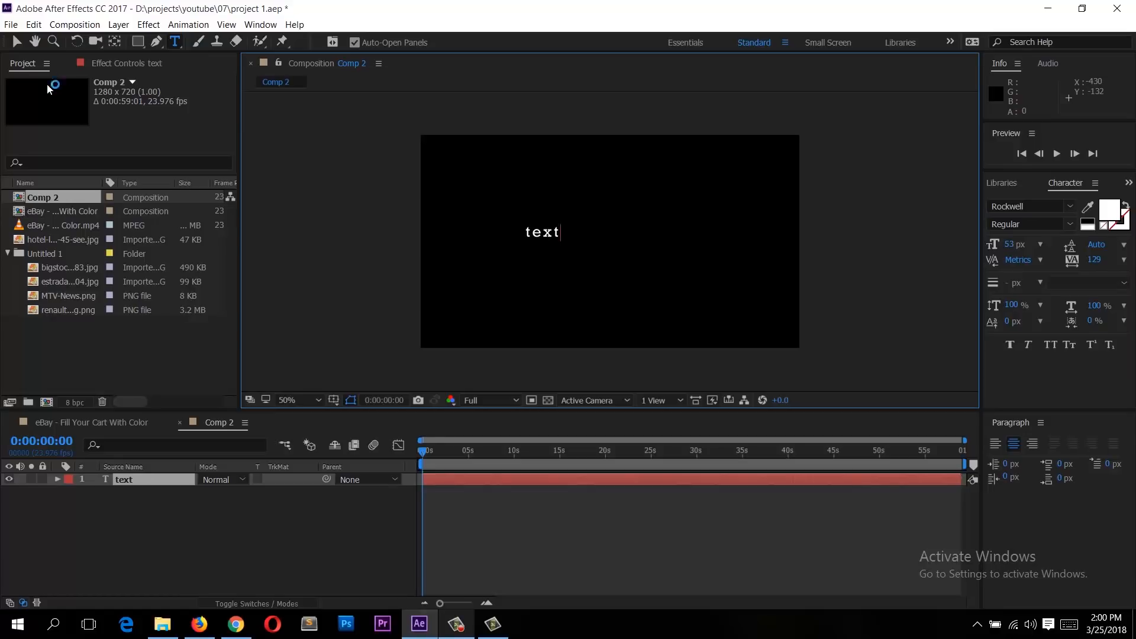
pyautogui.click(17, 41)
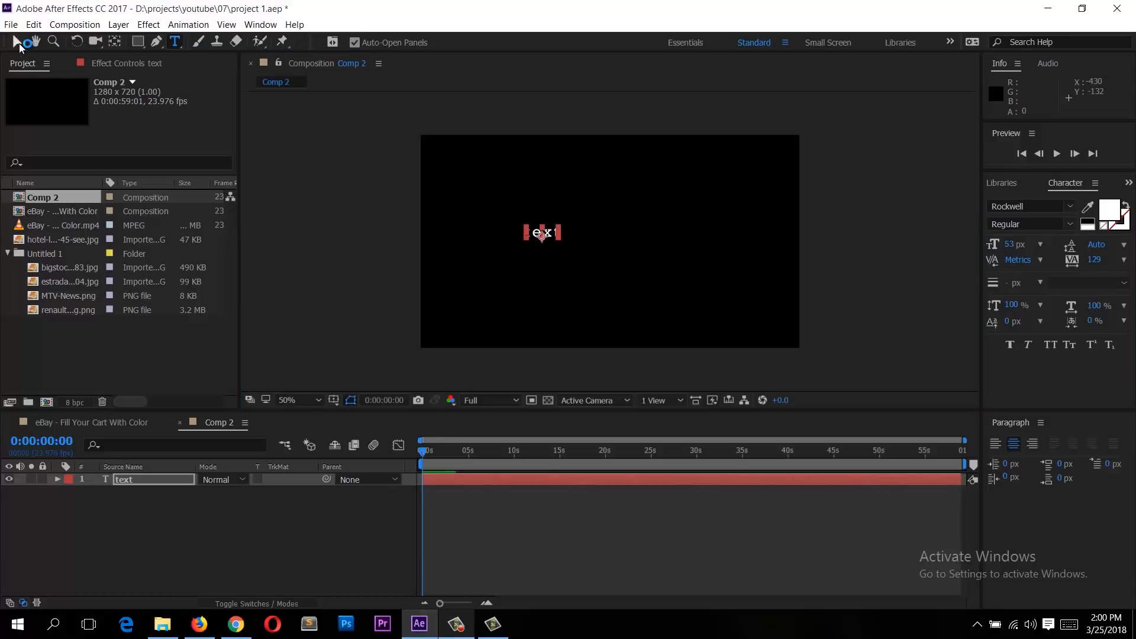
# Step: Expand the text layer's Text and Transform property groups to inspect them
pyautogui.click(57, 479)
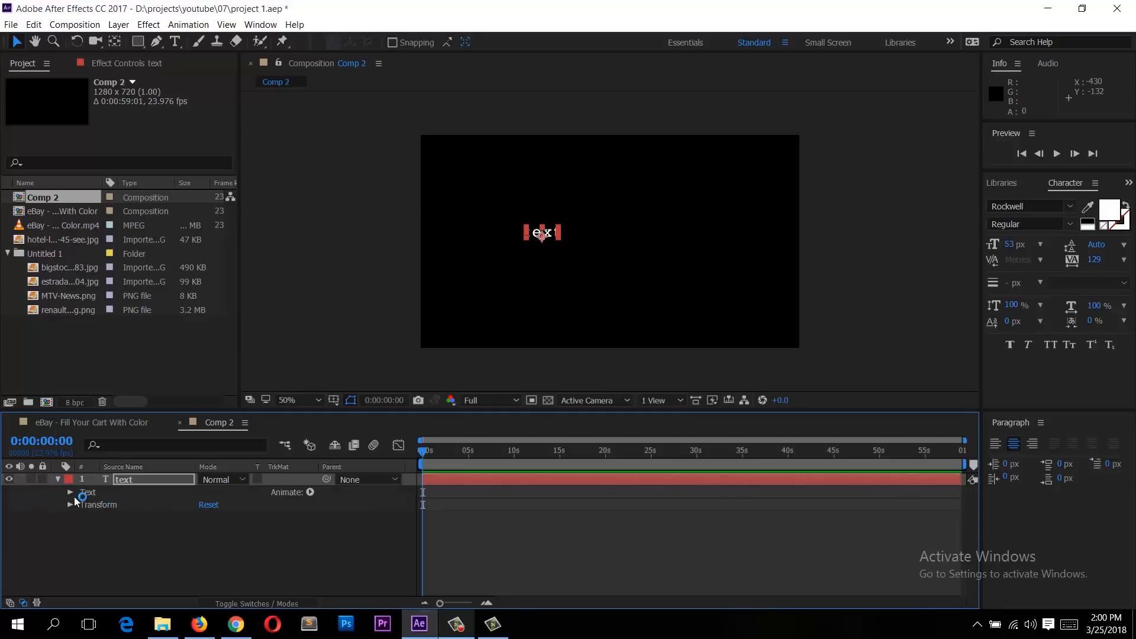
pyautogui.click(71, 492)
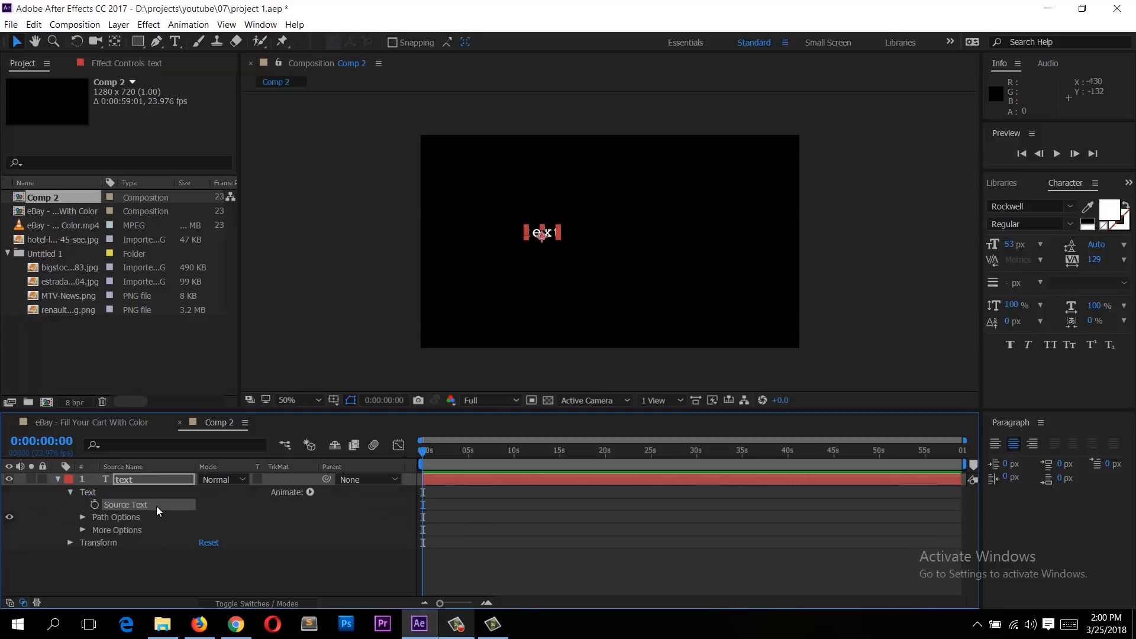
pyautogui.click(70, 492)
pyautogui.click(86, 497)
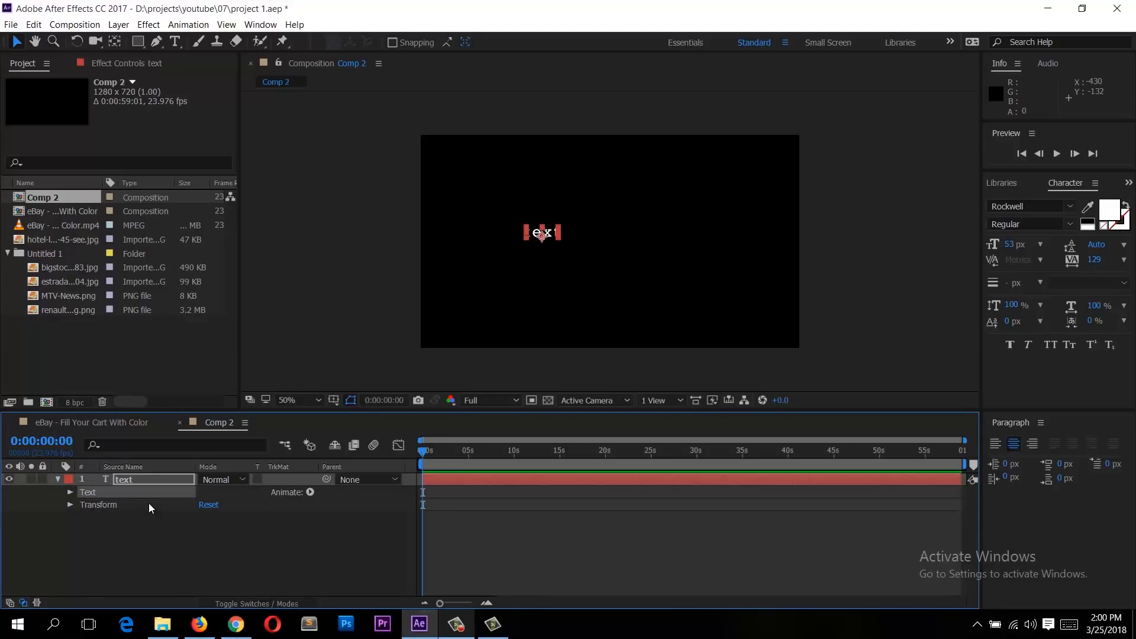
pyautogui.click(70, 505)
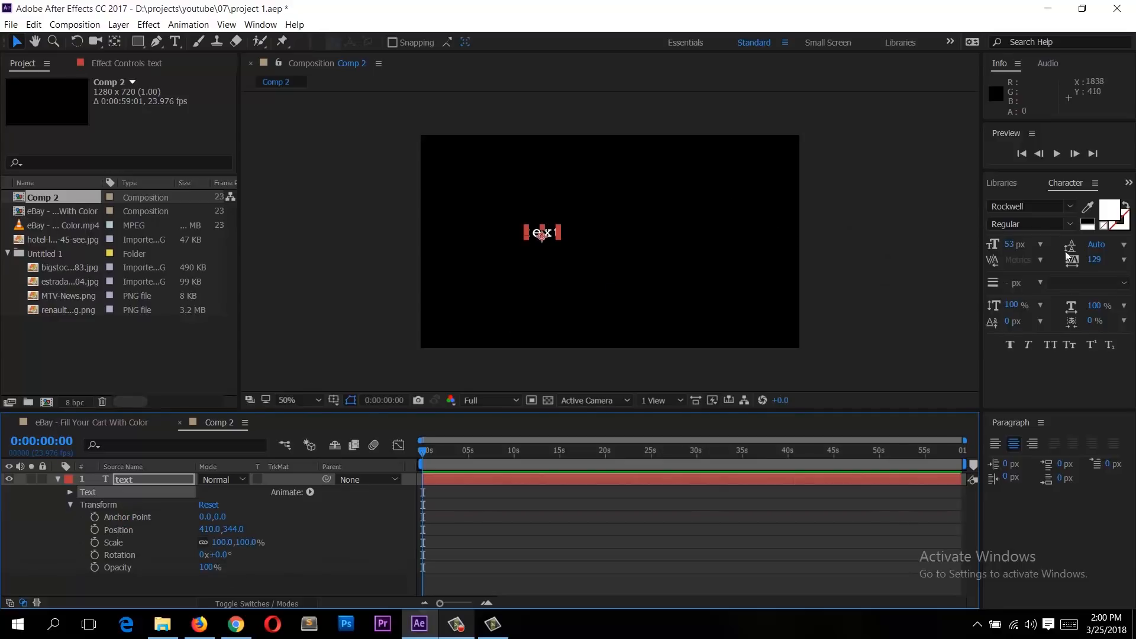
# Step: Set the text's font size to 222 px and move it to the centre of the composition
pyautogui.moveTo(1011, 245); pyautogui.dragTo(1115, 247)
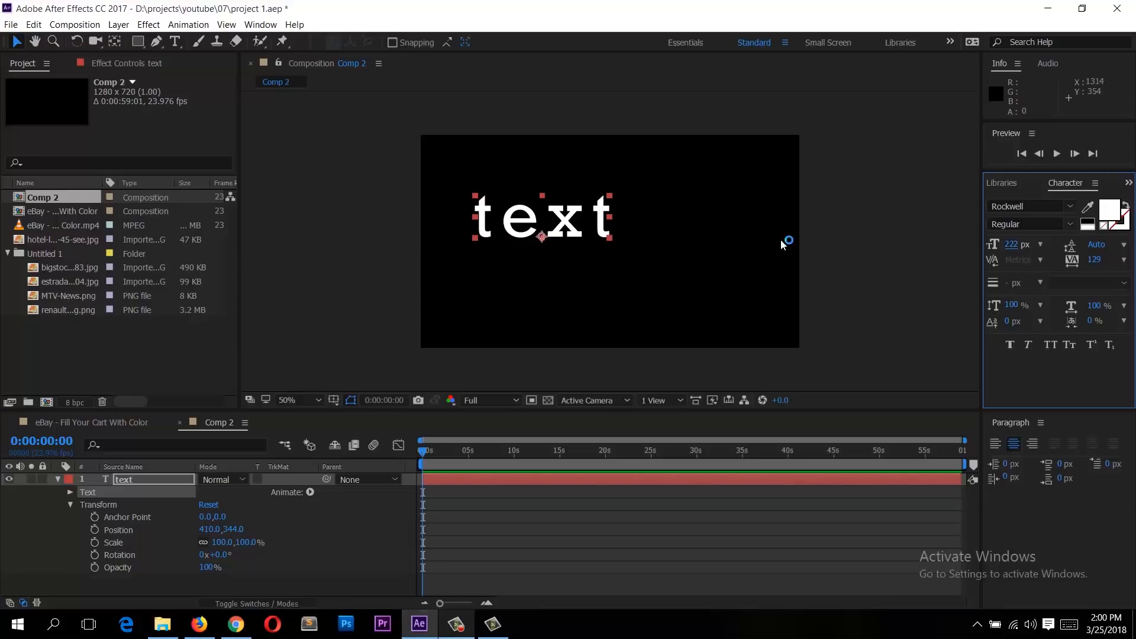
pyautogui.moveTo(556, 232); pyautogui.dragTo(620, 244)
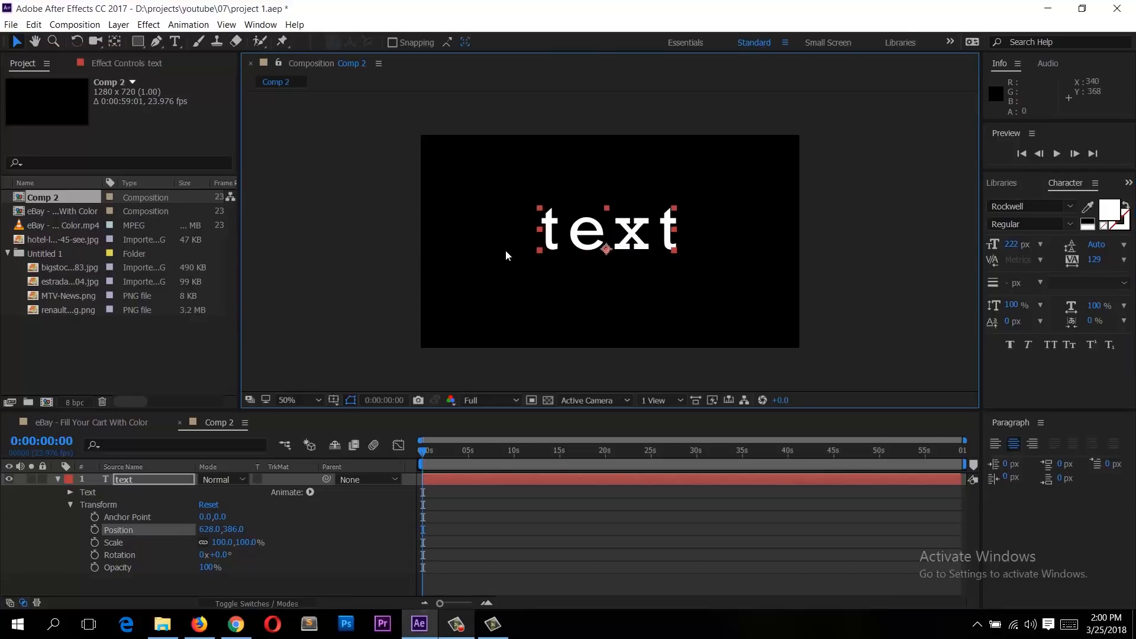
pyautogui.click(54, 487)
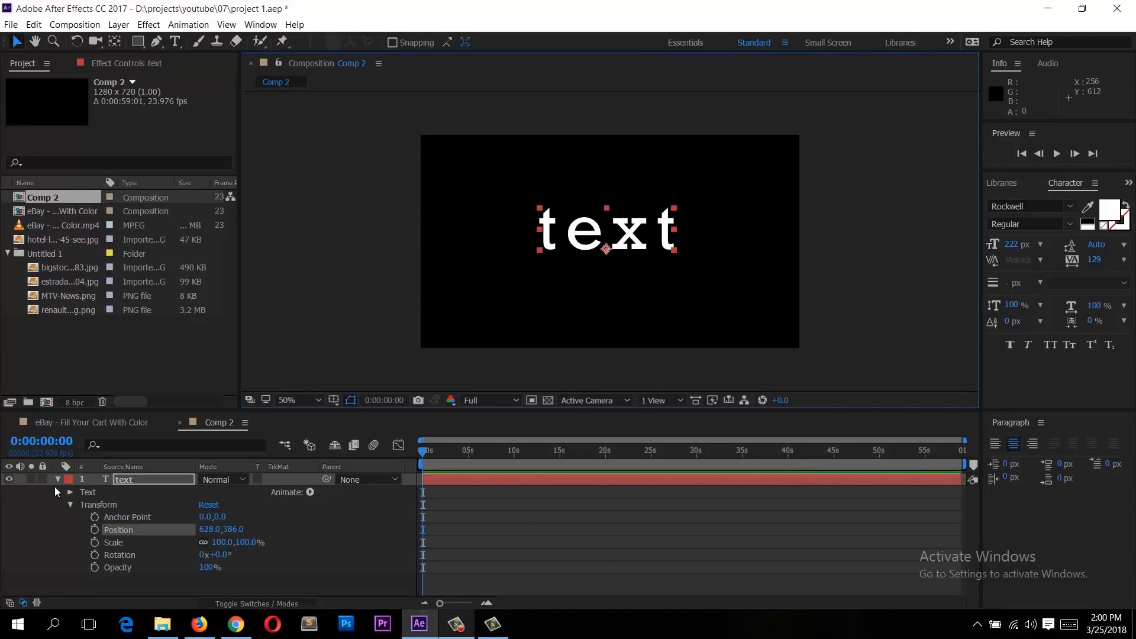
# Step: Collapse the text layer's Transform and Text property groups
pyautogui.click(89, 494)
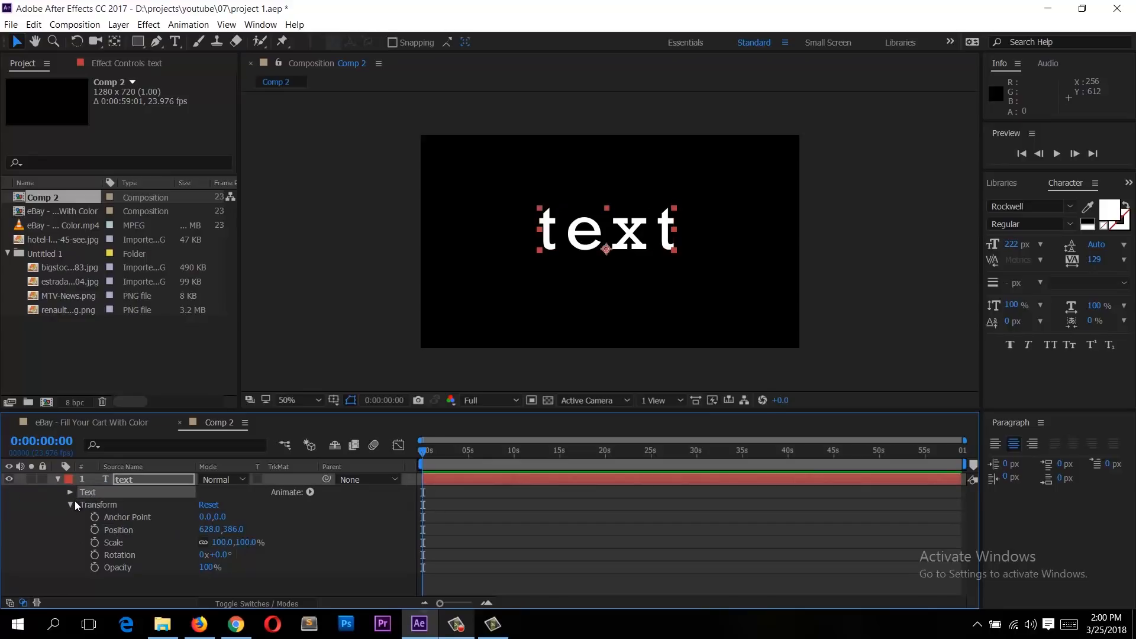
pyautogui.click(75, 502)
pyautogui.click(71, 505)
pyautogui.click(59, 482)
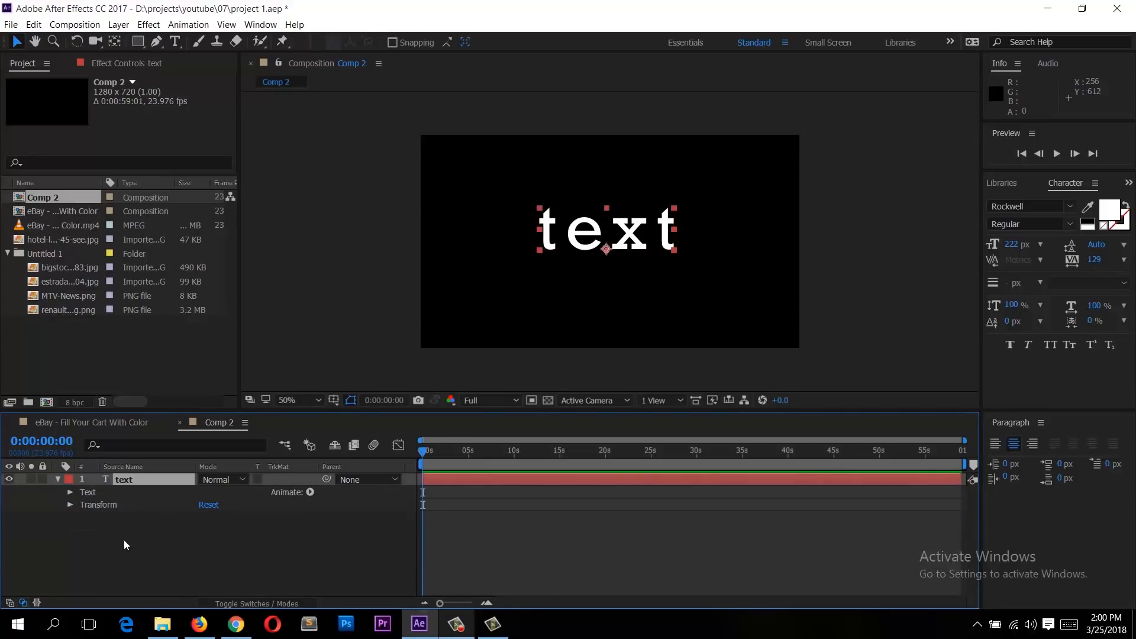
pyautogui.click(58, 481)
pyautogui.click(97, 510)
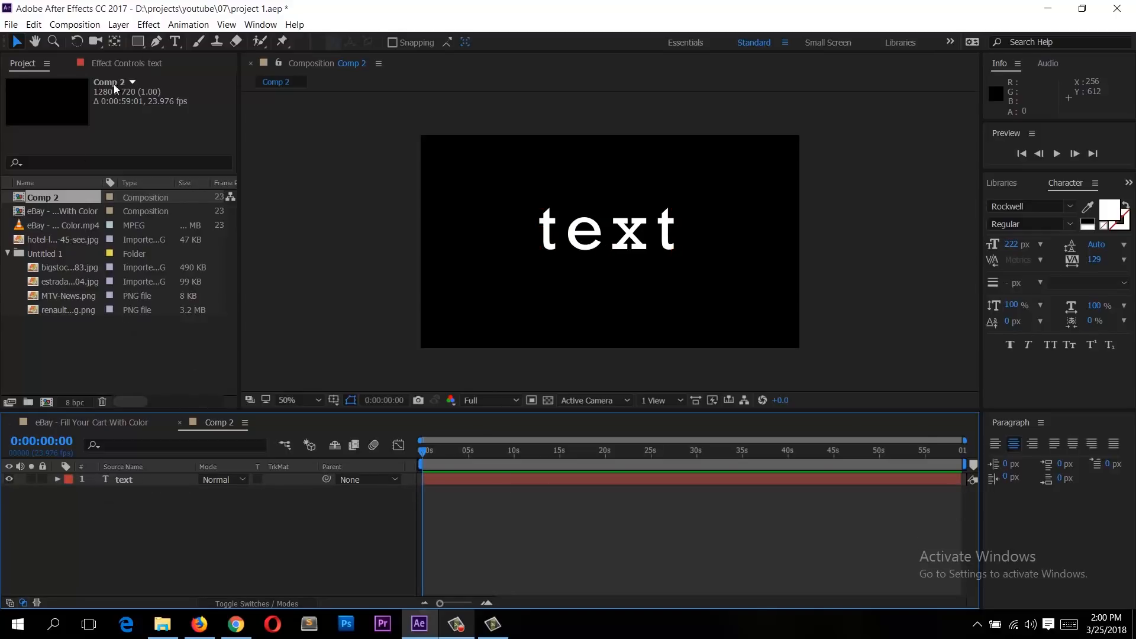
# Step: Create a new full-size 1280 x 720 solid layer coloured magenta
pyautogui.click(121, 24)
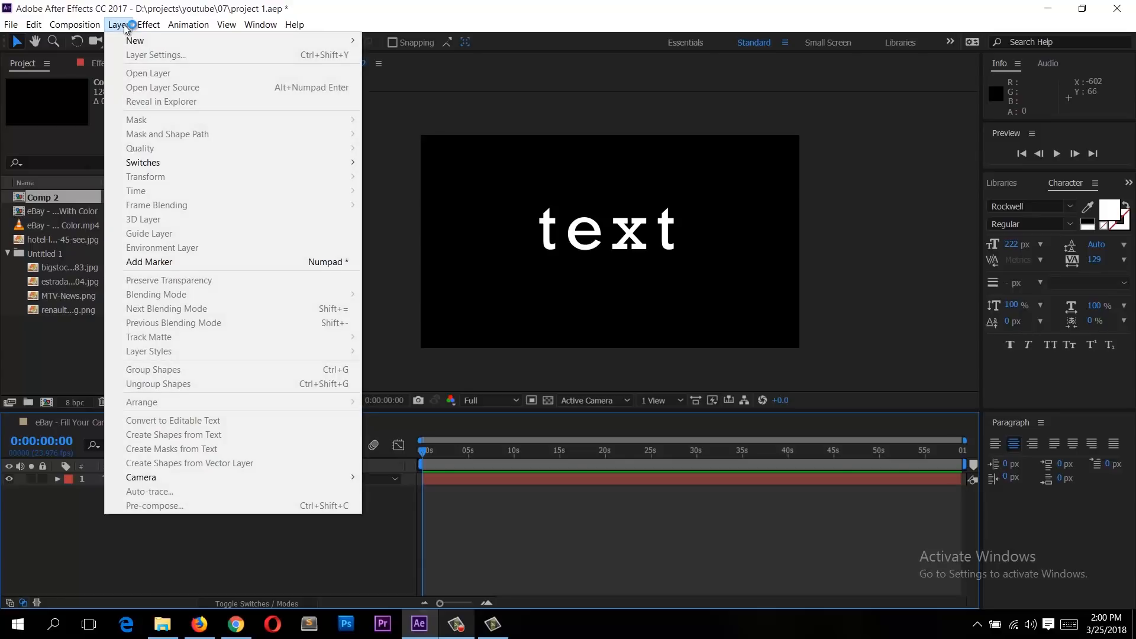
pyautogui.click(121, 24)
pyautogui.click(121, 24)
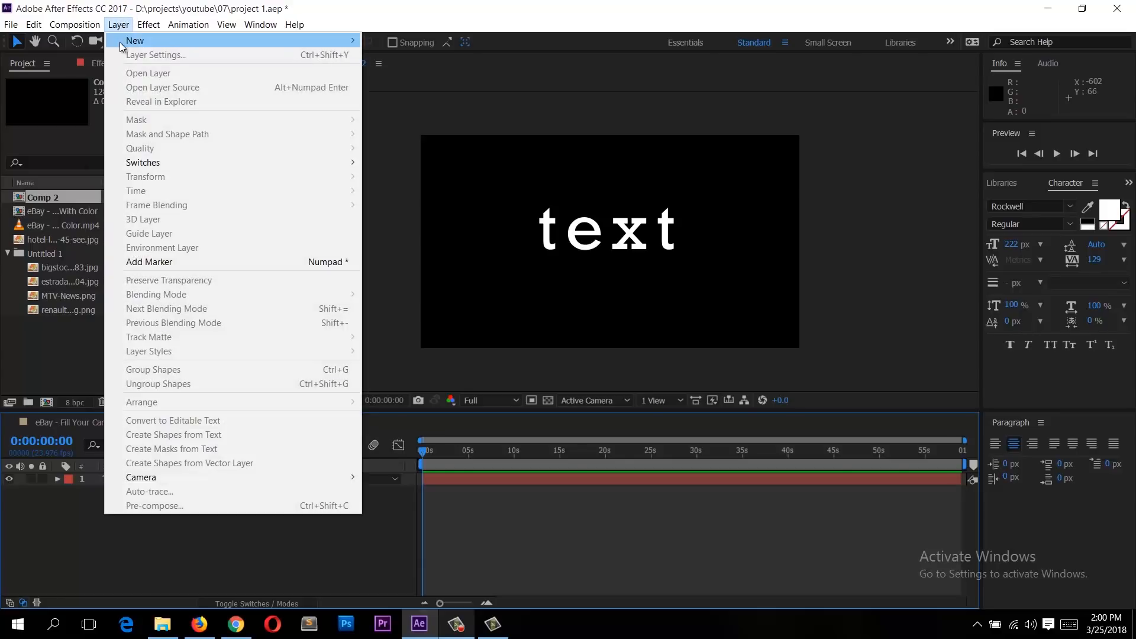
pyautogui.moveTo(261, 39)
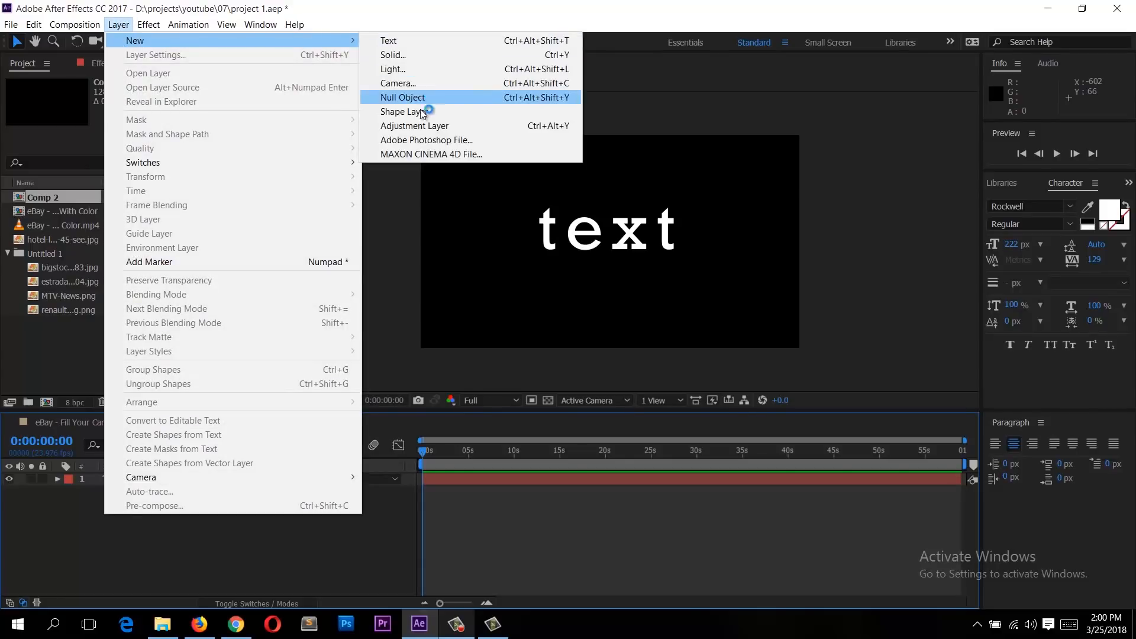
pyautogui.click(428, 55)
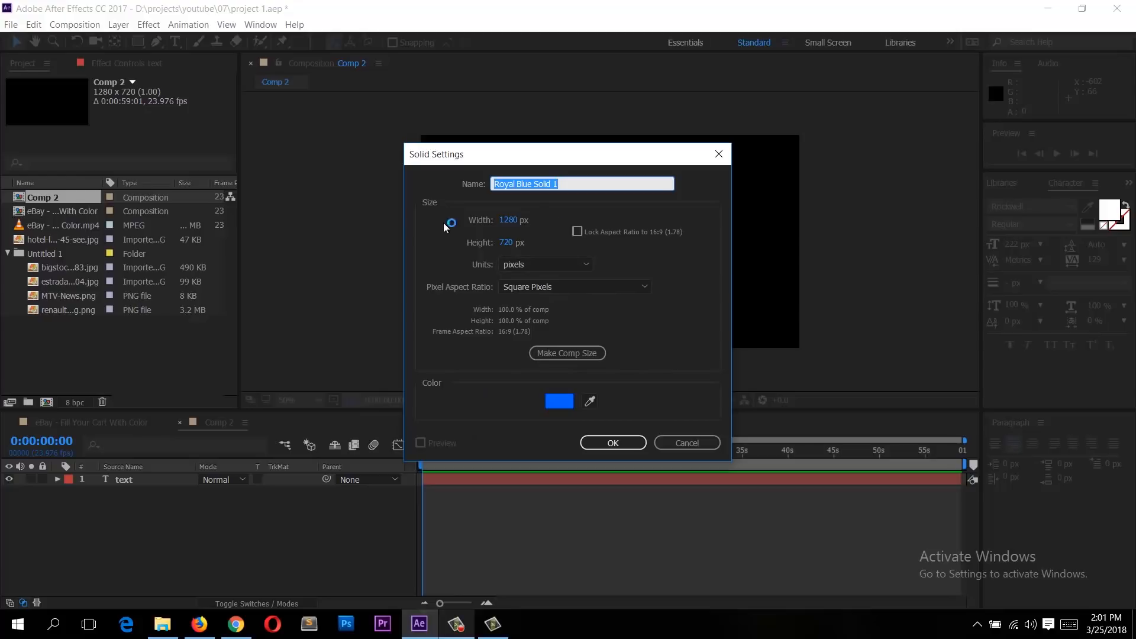
pyautogui.click(551, 405)
pyautogui.click(483, 284)
pyautogui.click(594, 275)
pyautogui.moveTo(594, 261); pyautogui.dragTo(537, 238)
pyautogui.click(711, 224)
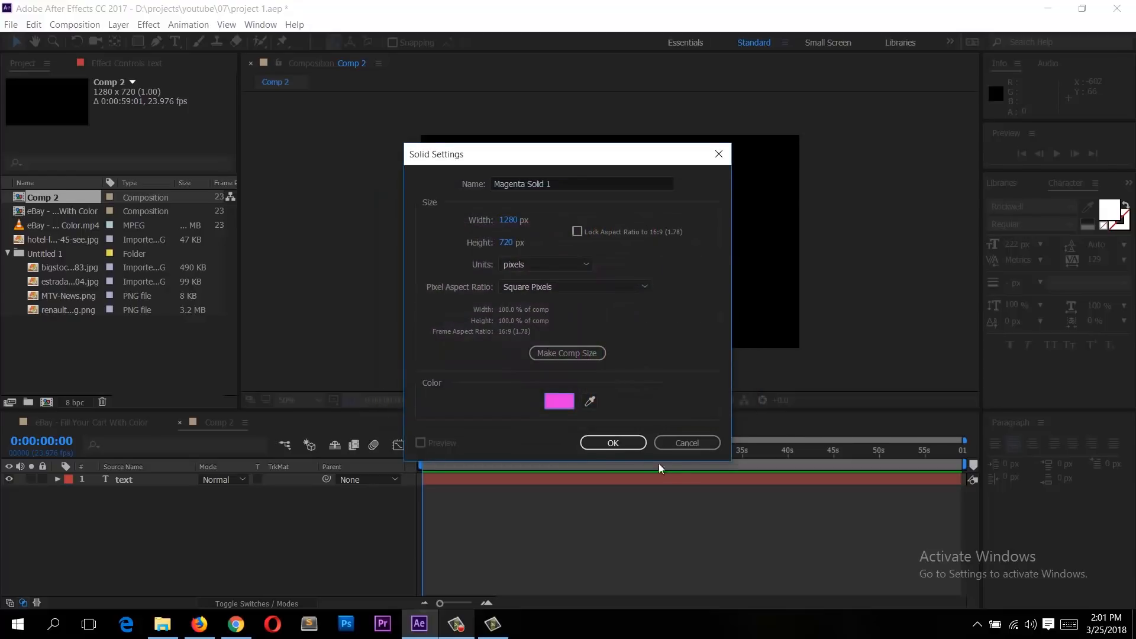
pyautogui.click(623, 441)
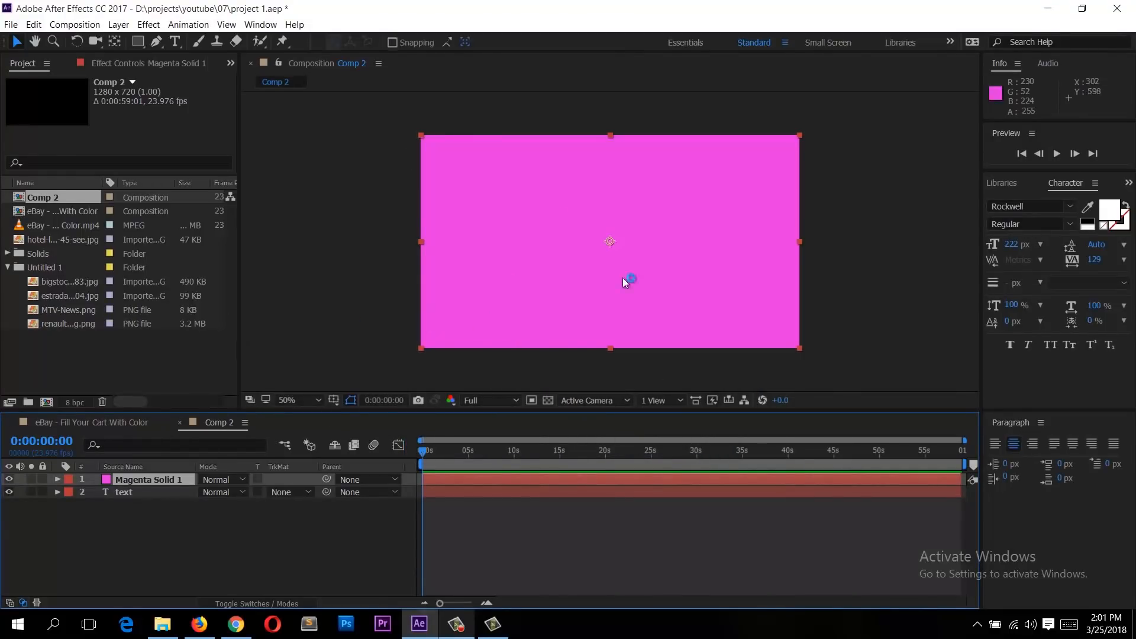
# Step: Scrub the solid's scale and rotation, then reset its transform
pyautogui.click(58, 479)
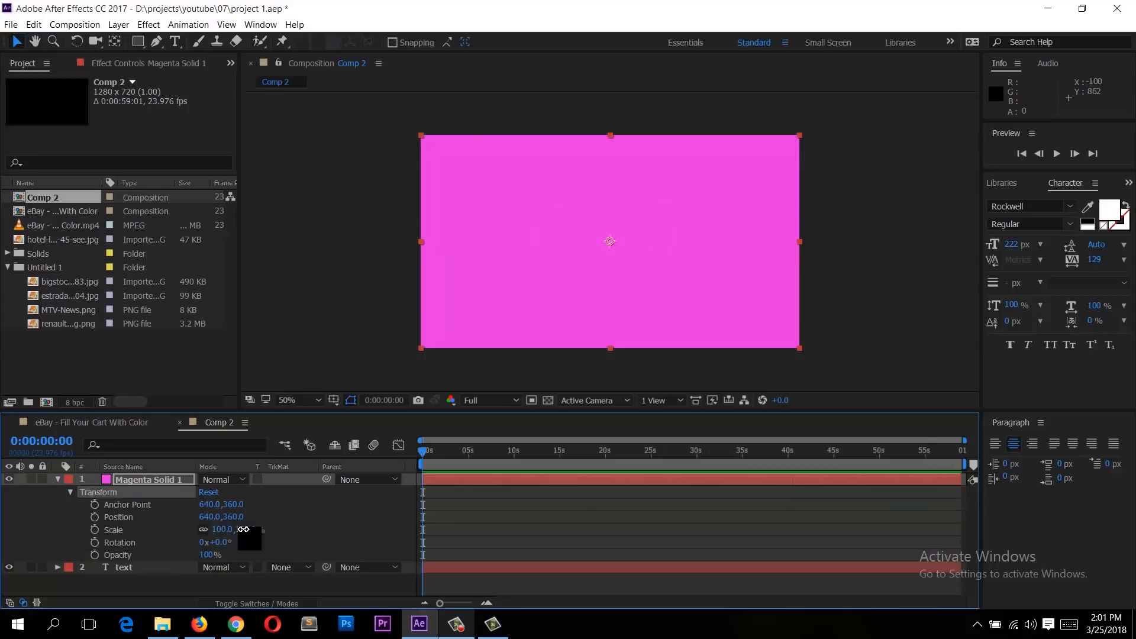
pyautogui.moveTo(222, 530); pyautogui.dragTo(240, 554)
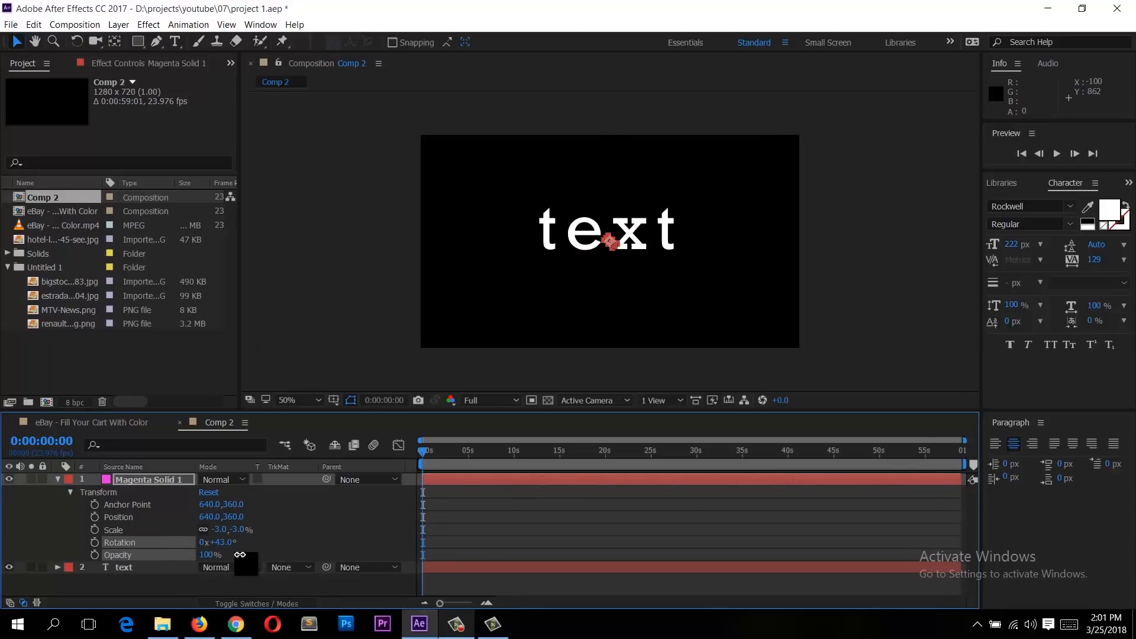
pyautogui.click(212, 494)
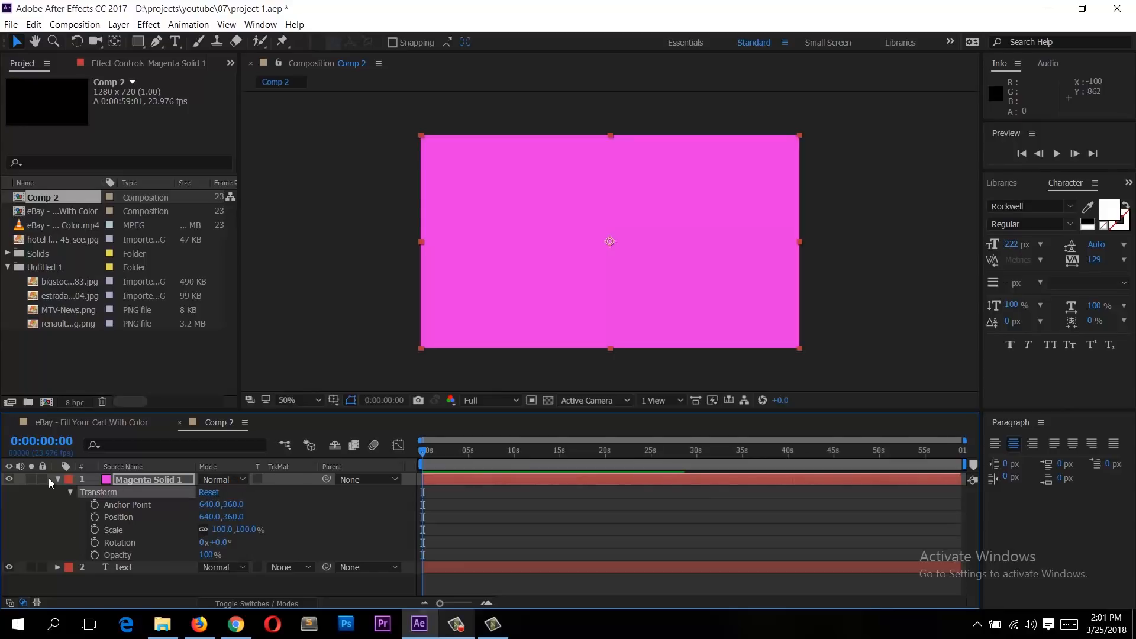
pyautogui.click(58, 480)
pyautogui.click(182, 506)
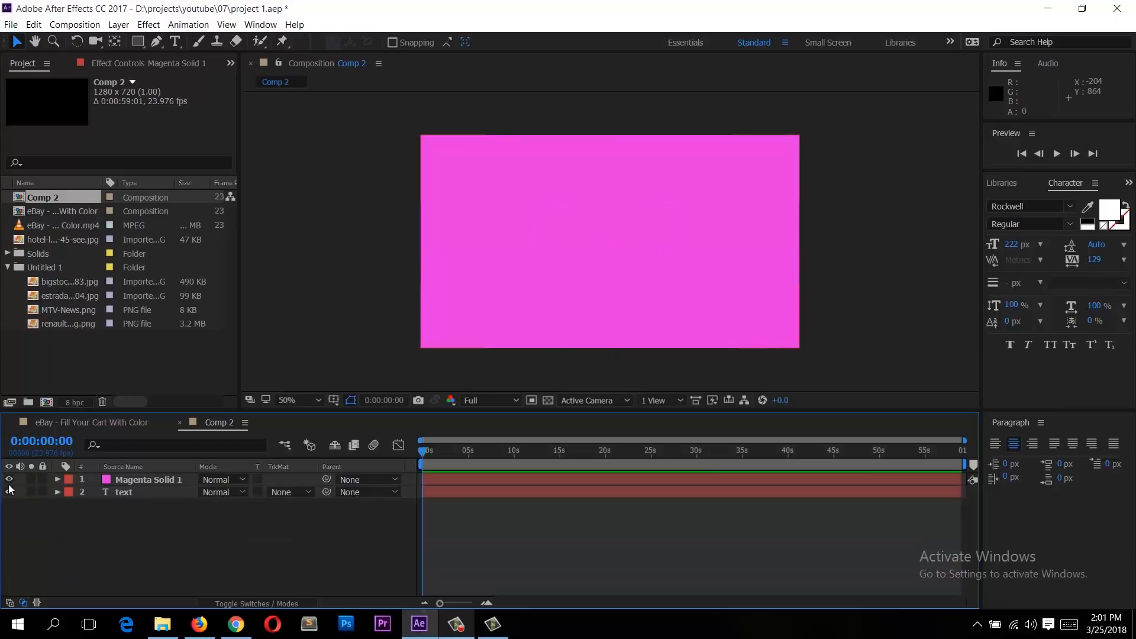
# Step: Toggle the visibility of the solid and text layers and select each in turn
pyautogui.click(9, 479)
pyautogui.click(9, 491)
pyautogui.click(9, 480)
pyautogui.click(9, 492)
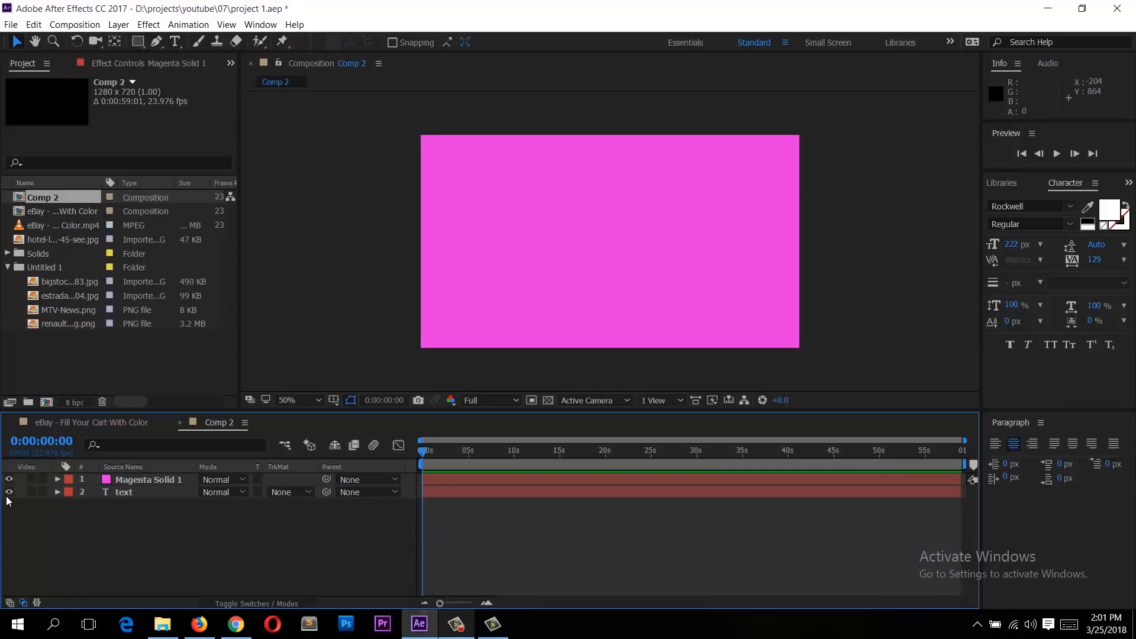
pyautogui.click(534, 257)
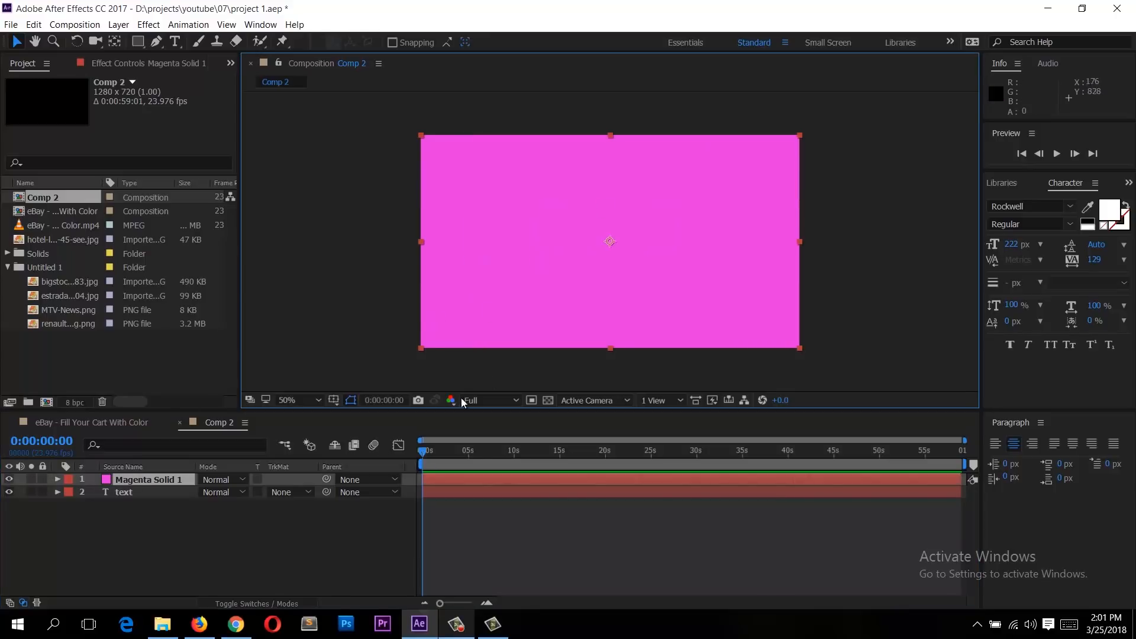
pyautogui.click(158, 493)
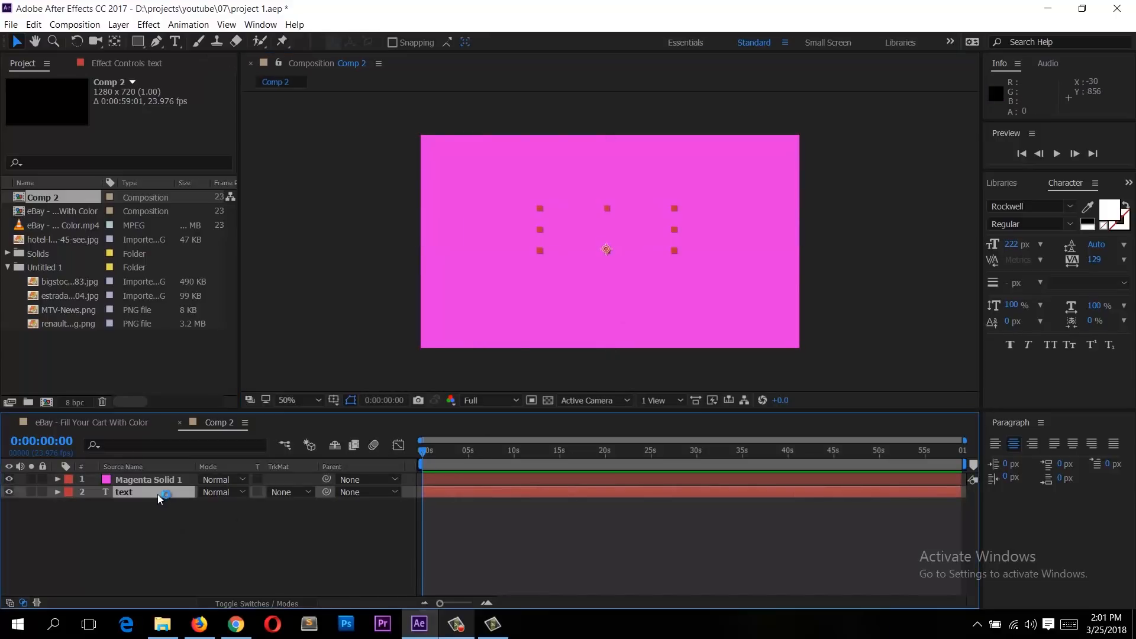
pyautogui.click(783, 173)
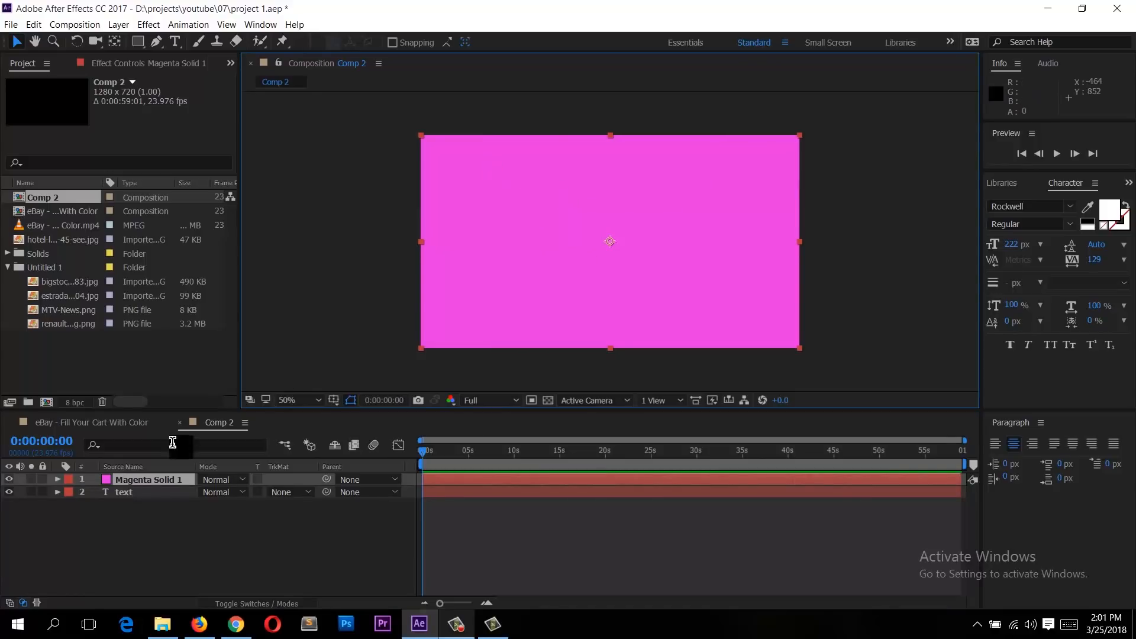
# Step: Reorder the layers so the text layer sits above the magenta solid
pyautogui.moveTo(148, 486); pyautogui.dragTo(146, 497)
pyautogui.click(124, 480)
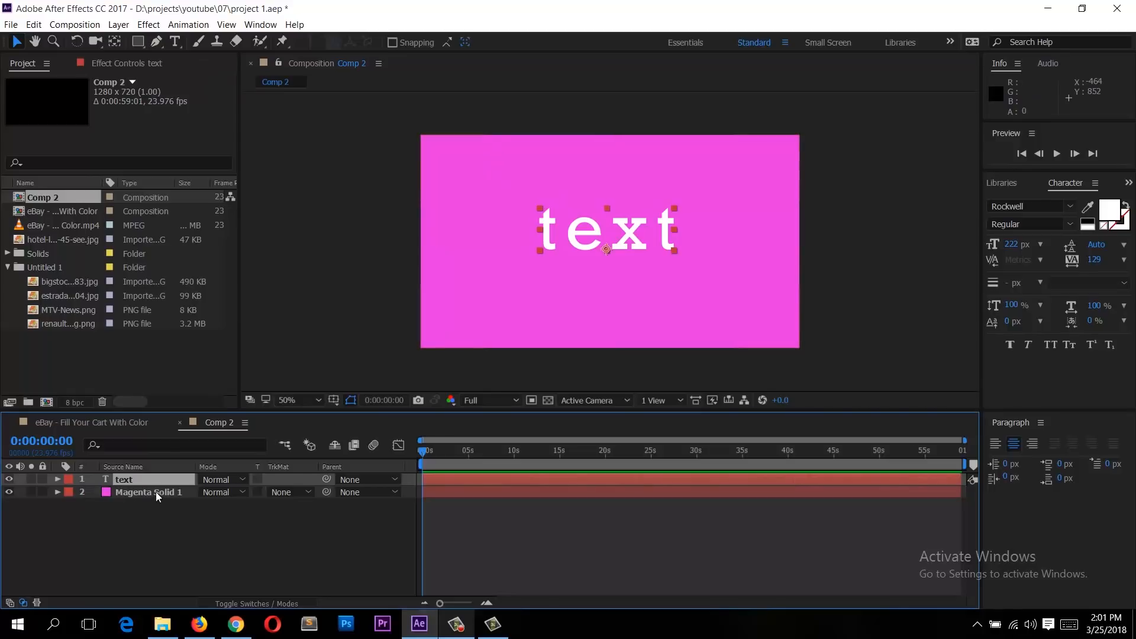
pyautogui.click(149, 491)
pyautogui.click(705, 228)
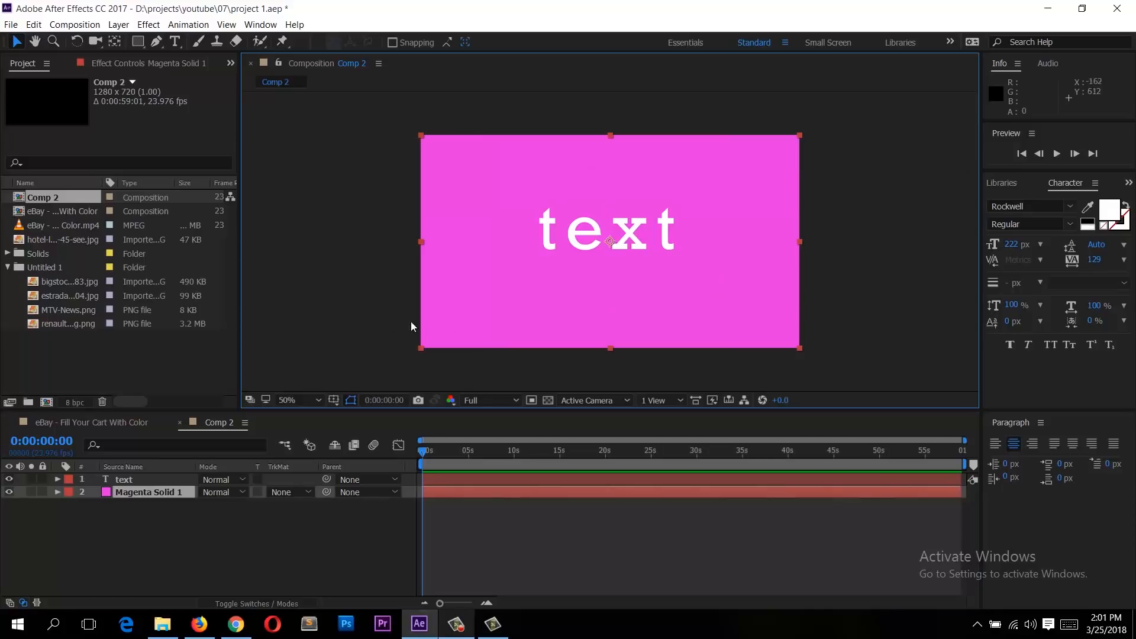
pyautogui.click(153, 501)
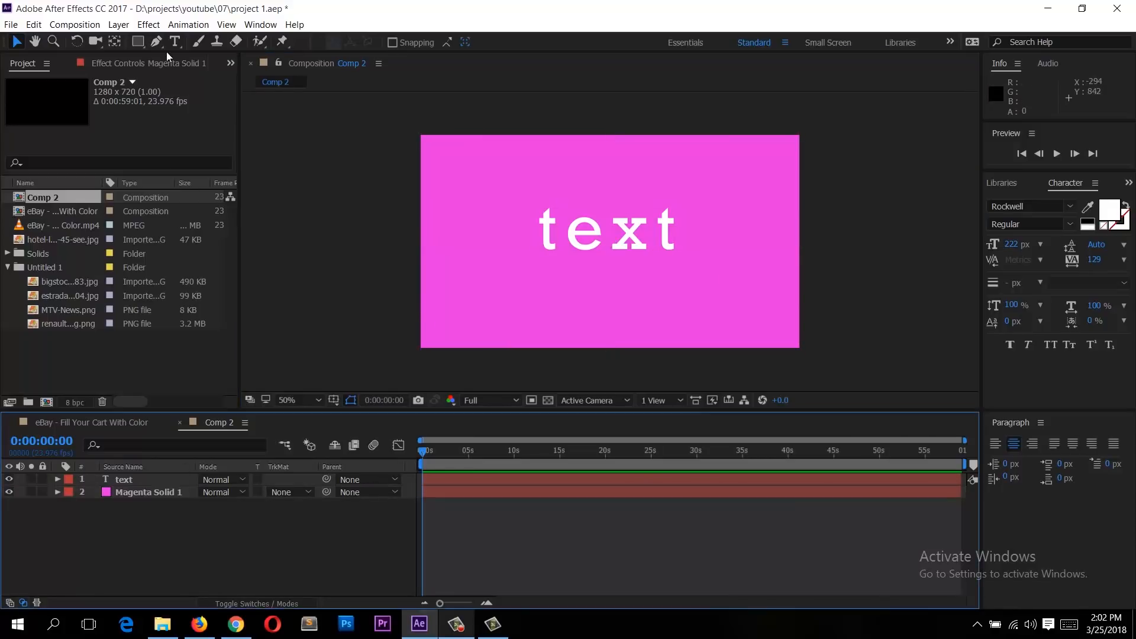
# Step: Add a null object layer and move it to the right of the text
pyautogui.click(119, 24)
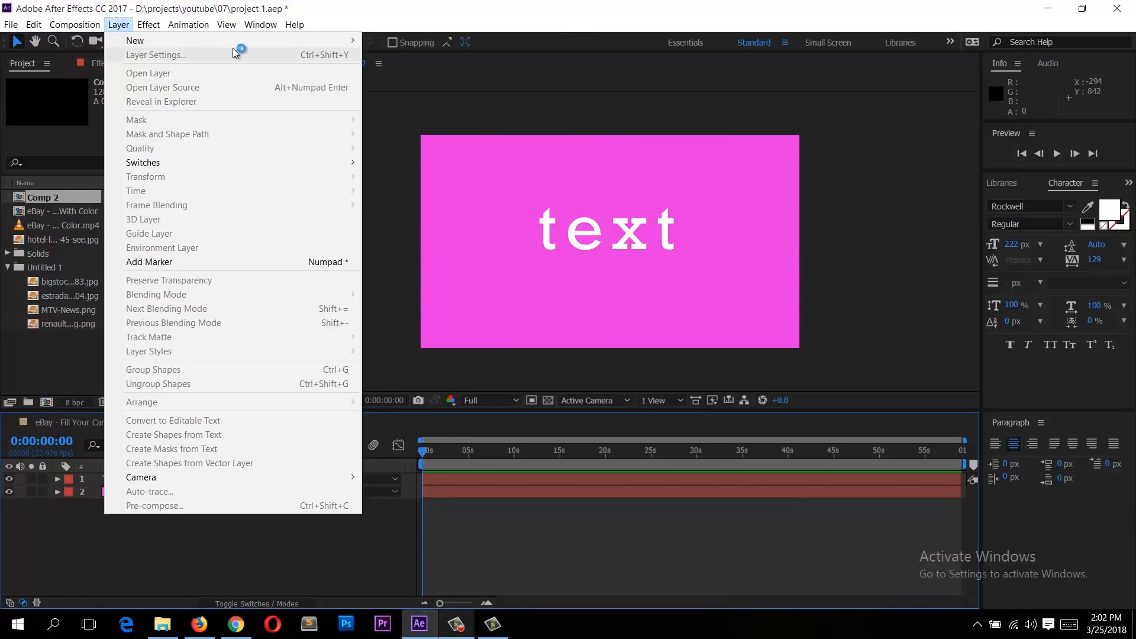
pyautogui.moveTo(276, 42)
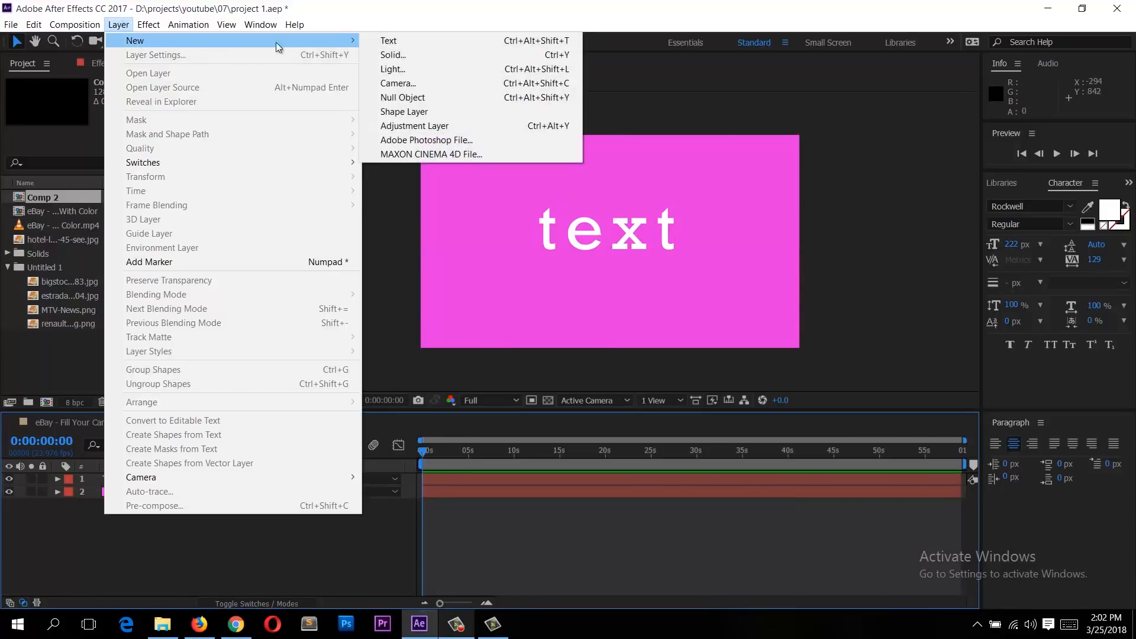
pyautogui.click(436, 96)
pyautogui.moveTo(620, 258); pyautogui.dragTo(721, 215)
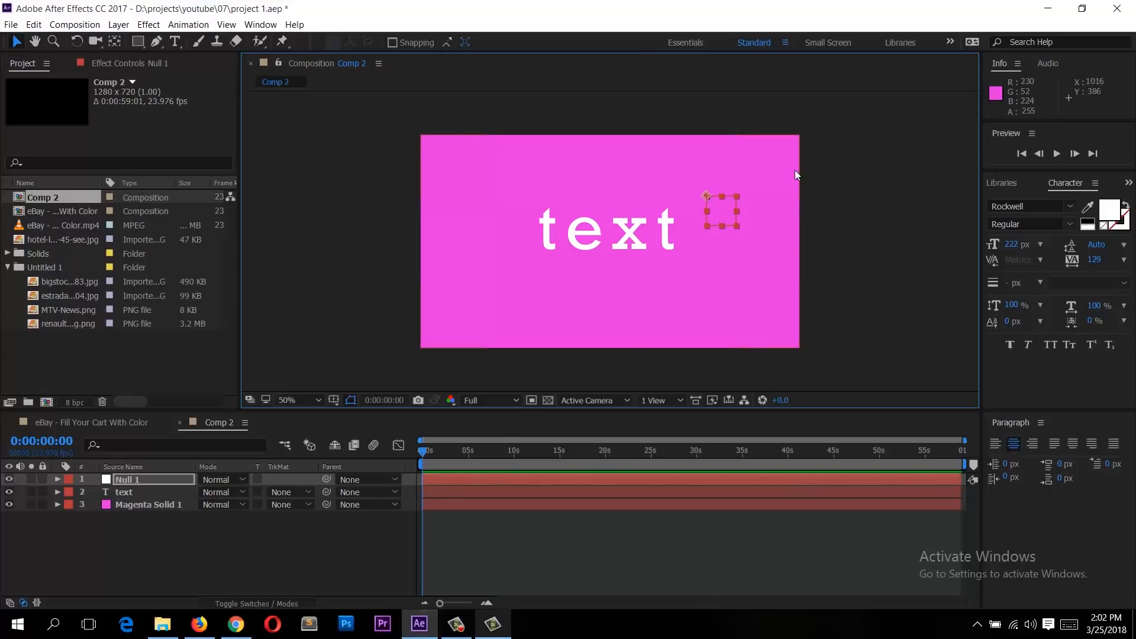
pyautogui.moveTo(723, 223); pyautogui.dragTo(754, 218)
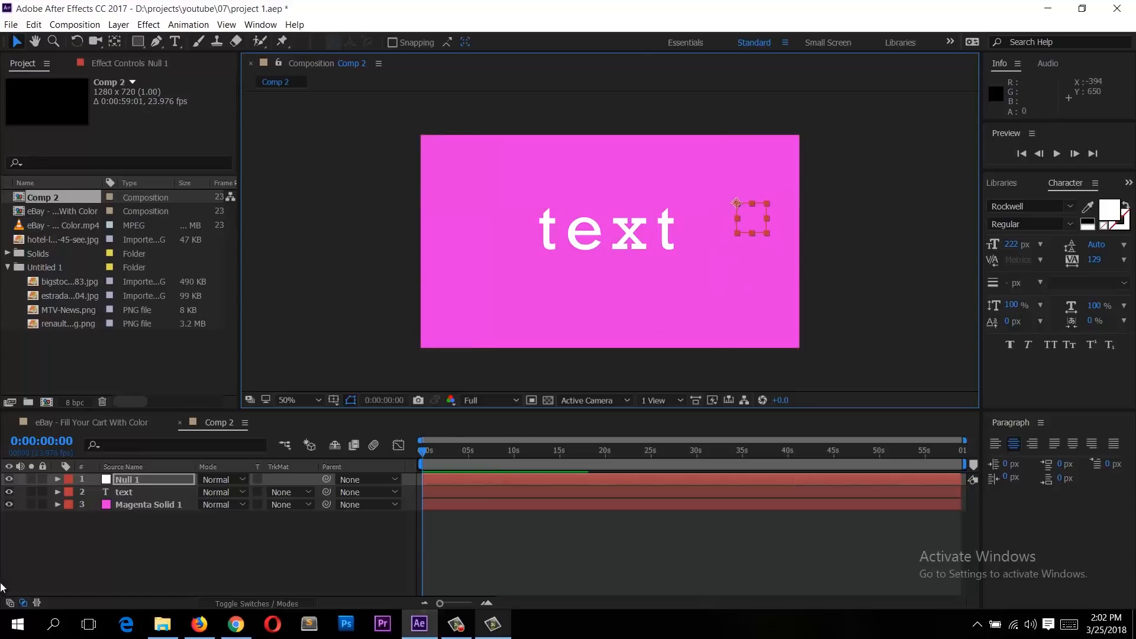
pyautogui.click(254, 517)
# Step: Add a new shape layer to the composition
pyautogui.click(117, 25)
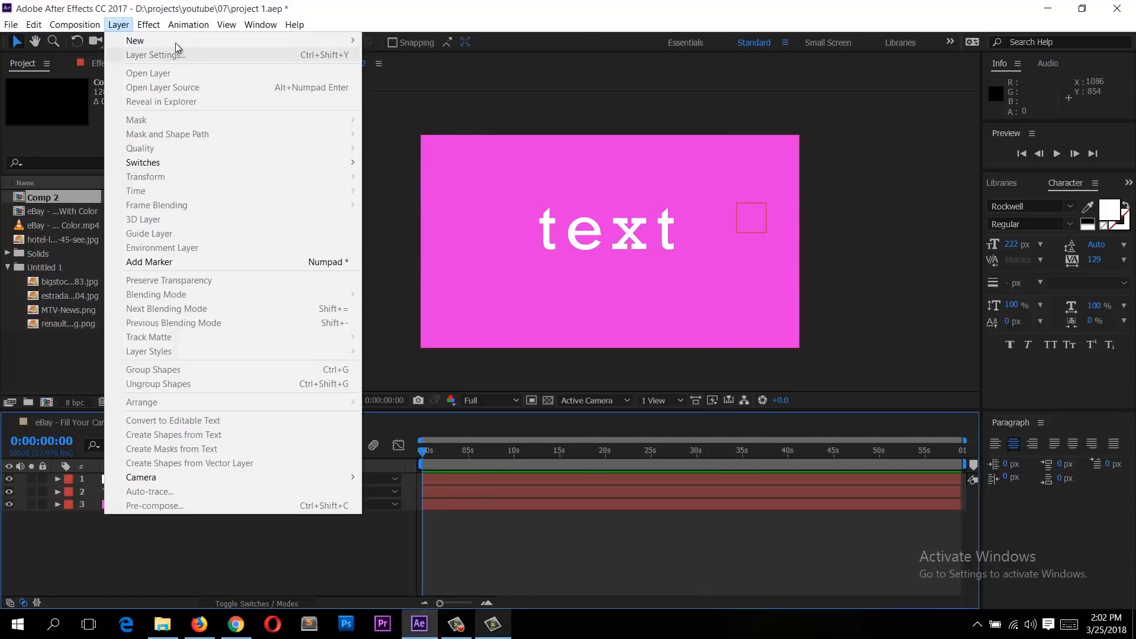
pyautogui.moveTo(175, 42)
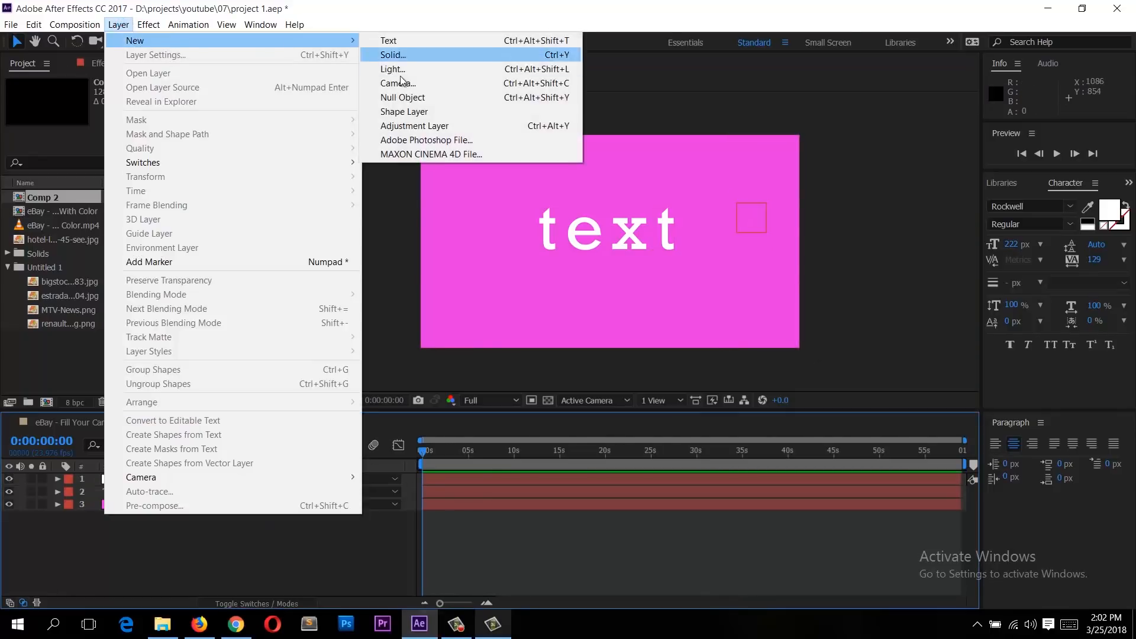
pyautogui.click(429, 111)
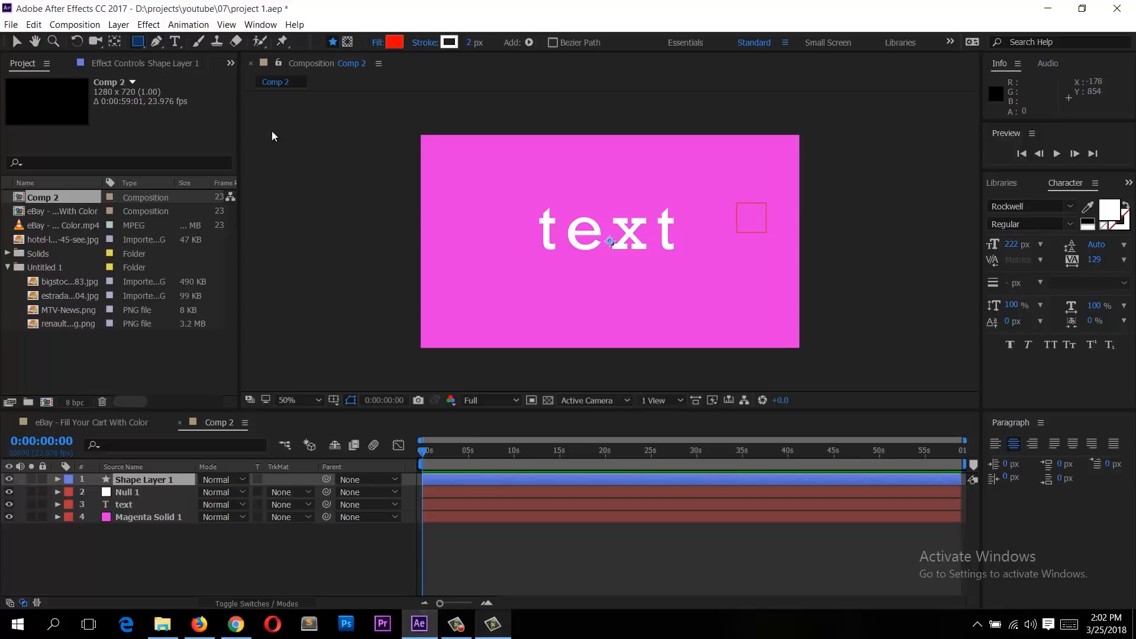
# Step: Draw three red rectangles with the Rectangle tool on the shape layer, two near the top and one lower left
pyautogui.click(138, 42)
pyautogui.click(140, 44)
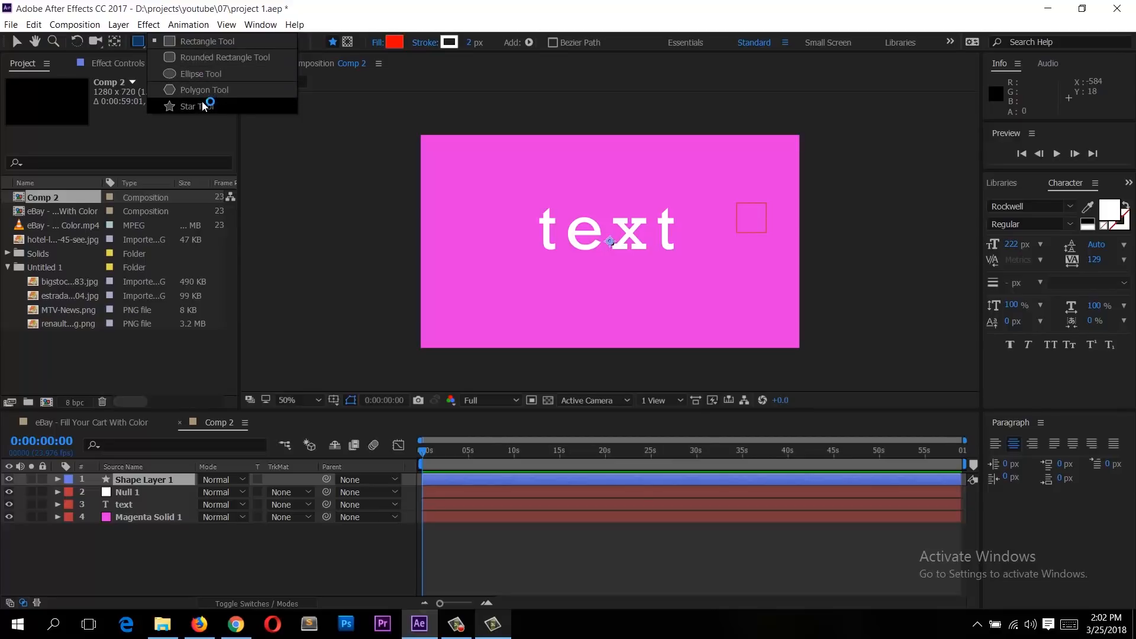
pyautogui.click(202, 43)
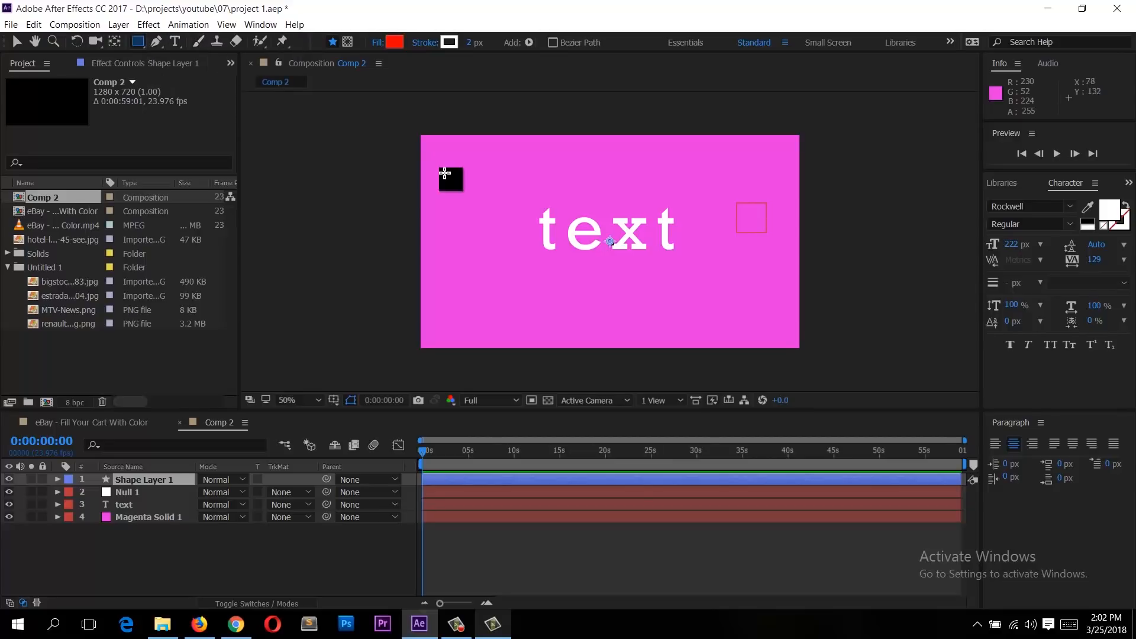
pyautogui.moveTo(452, 144); pyautogui.dragTo(525, 211)
pyautogui.moveTo(561, 144); pyautogui.dragTo(616, 180)
pyautogui.click(136, 43)
pyautogui.click(199, 57)
pyautogui.moveTo(447, 251)
pyautogui.mouseDown()
pyautogui.moveTo(532, 298)
pyautogui.moveTo(562, 300)
pyautogui.mouseUp()
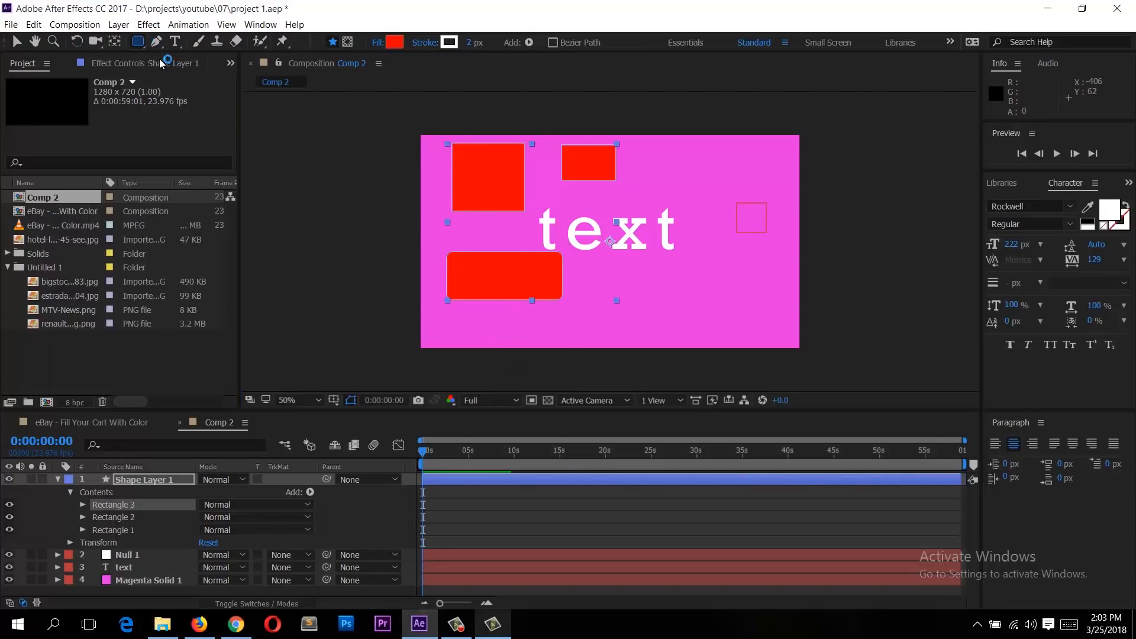
# Step: Switch to the Ellipse tool and draw two ellipses near the text on the shape layer
pyautogui.click(195, 76)
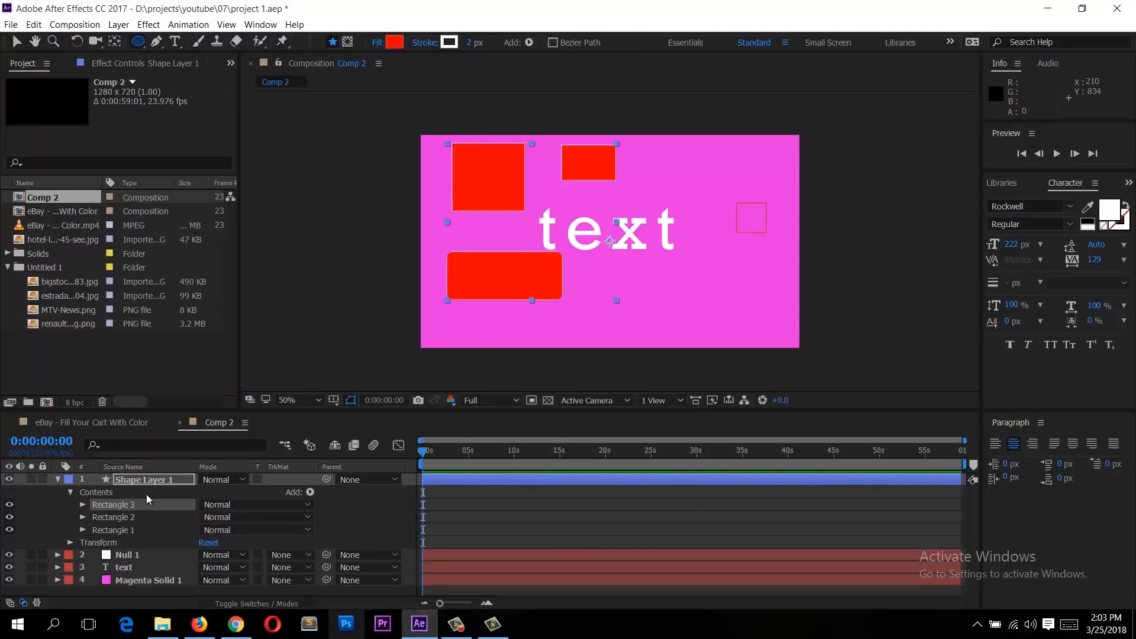
pyautogui.click(140, 480)
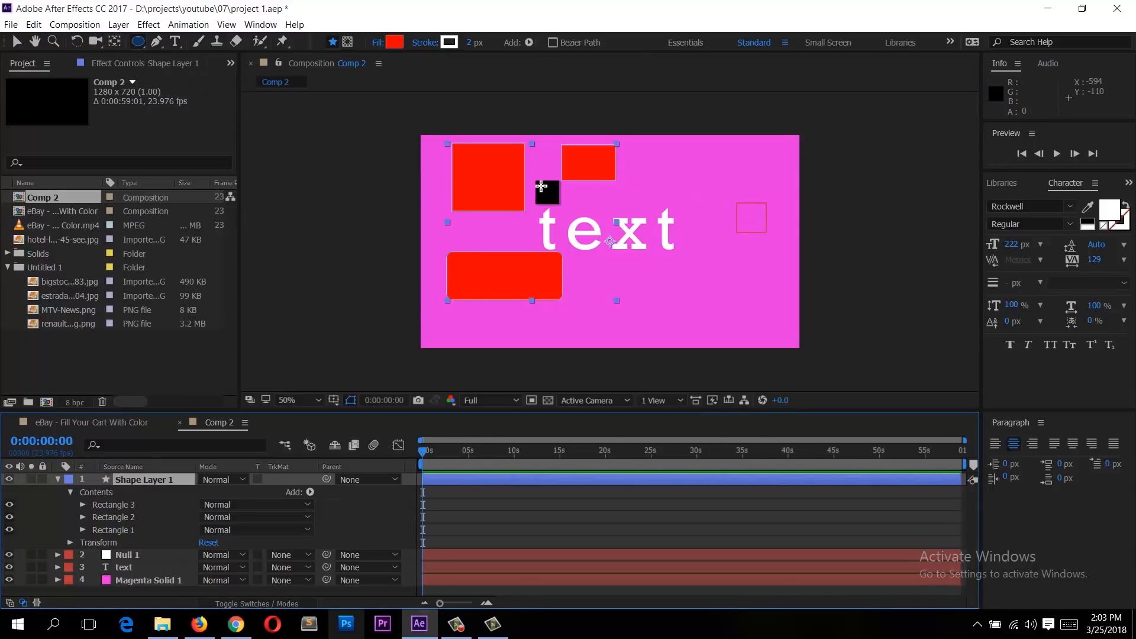
pyautogui.moveTo(665, 170); pyautogui.dragTo(710, 231)
pyautogui.moveTo(713, 231); pyautogui.dragTo(714, 231)
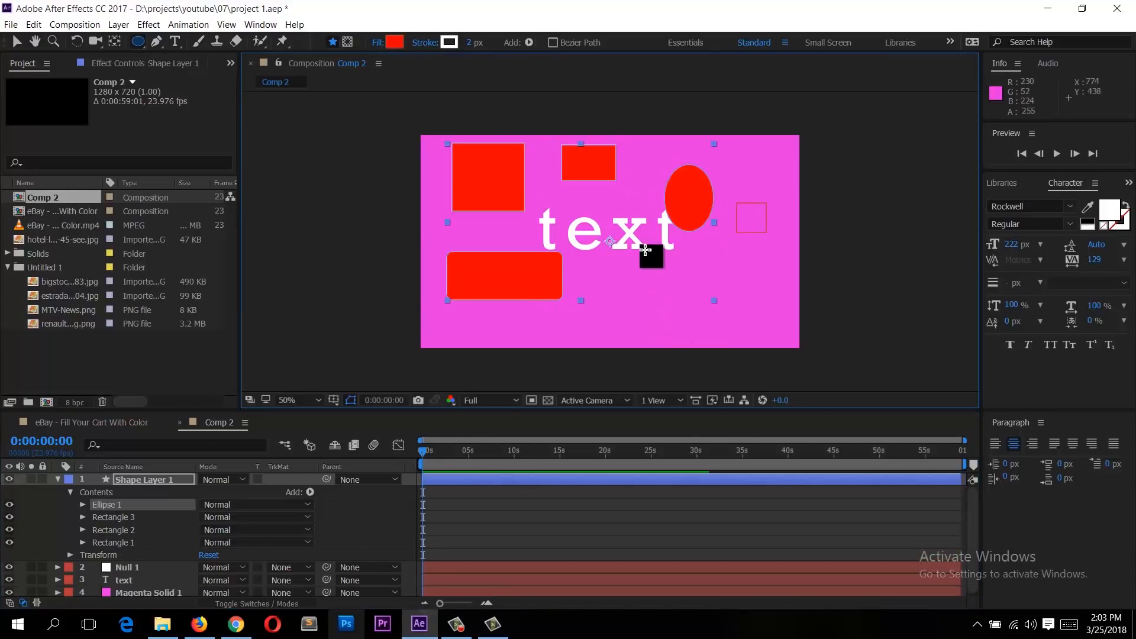
pyautogui.moveTo(639, 245); pyautogui.dragTo(709, 318)
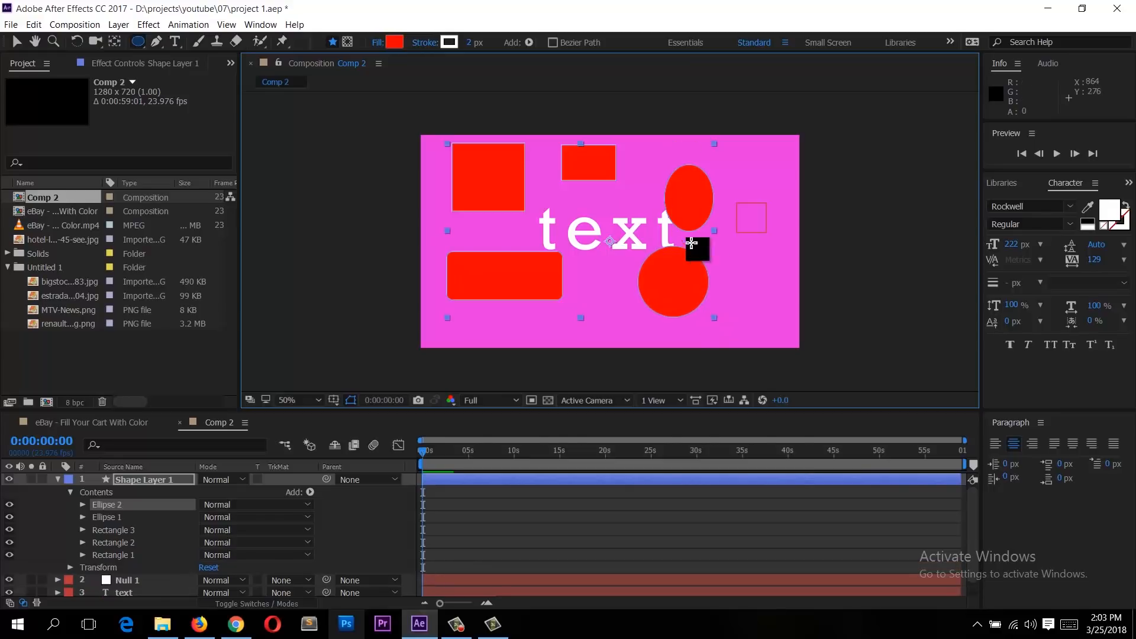
# Step: Draw a pentagon with the Polygon tool near the top right and a star with the Star tool below it
pyautogui.moveTo(132, 42); pyautogui.dragTo(175, 93)
pyautogui.moveTo(727, 157); pyautogui.dragTo(740, 182)
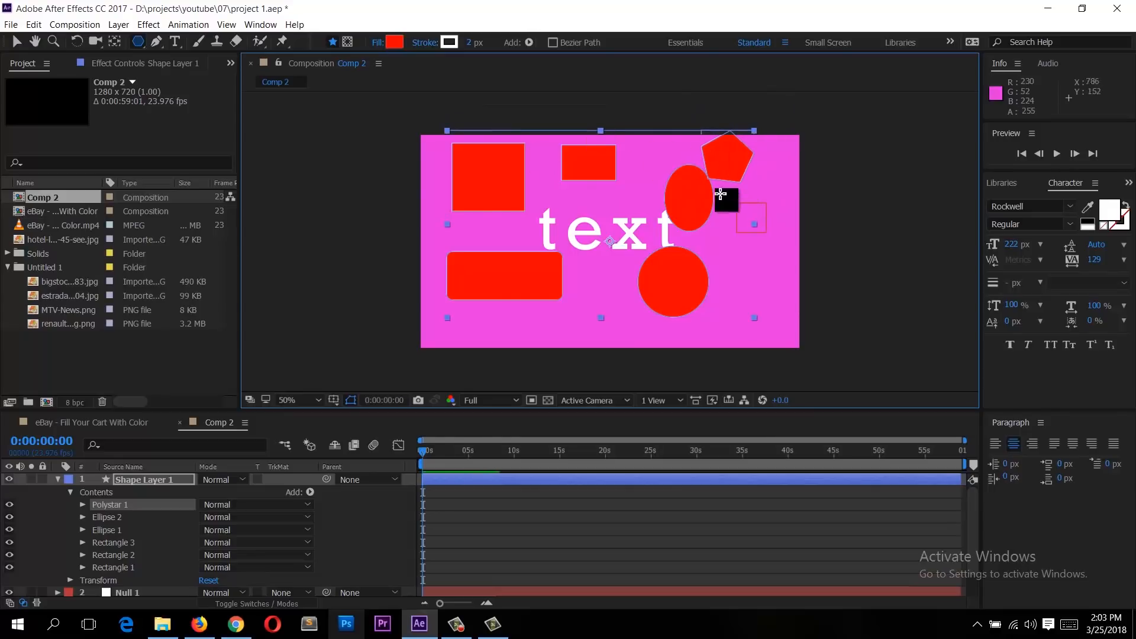
pyautogui.moveTo(141, 43); pyautogui.dragTo(201, 106)
pyautogui.moveTo(764, 278)
pyautogui.mouseDown()
pyautogui.moveTo(768, 286)
pyautogui.moveTo(757, 278)
pyautogui.mouseUp()
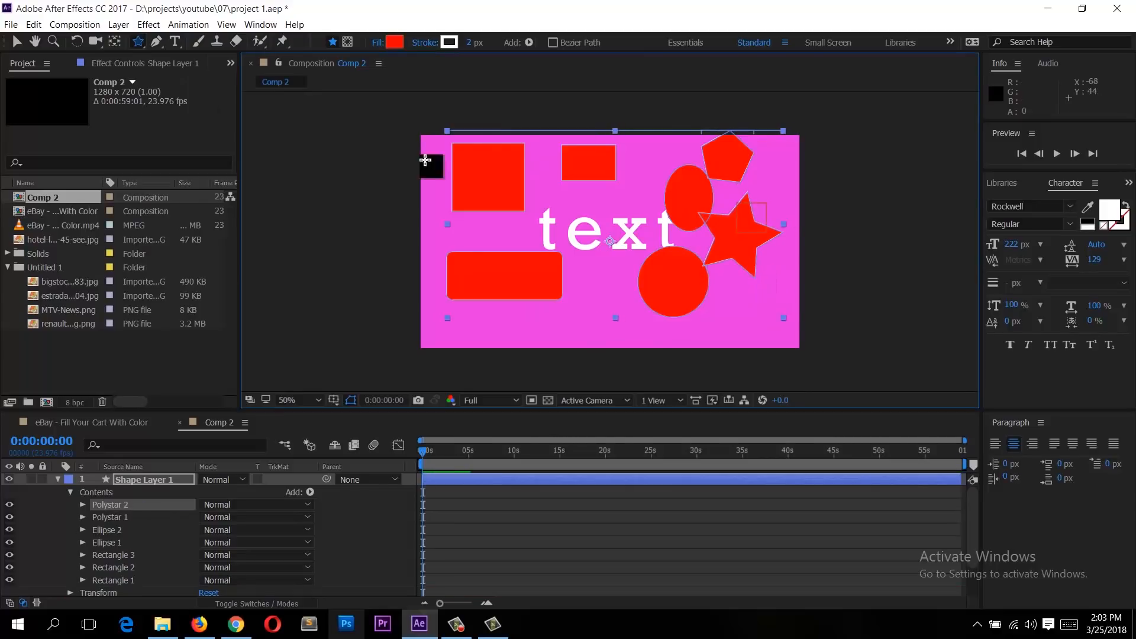
# Step: Enlarge the timeline panel to show the shape layer's full contents list
pyautogui.click(58, 481)
pyautogui.click(58, 480)
pyautogui.scroll(-3, 104, 507)
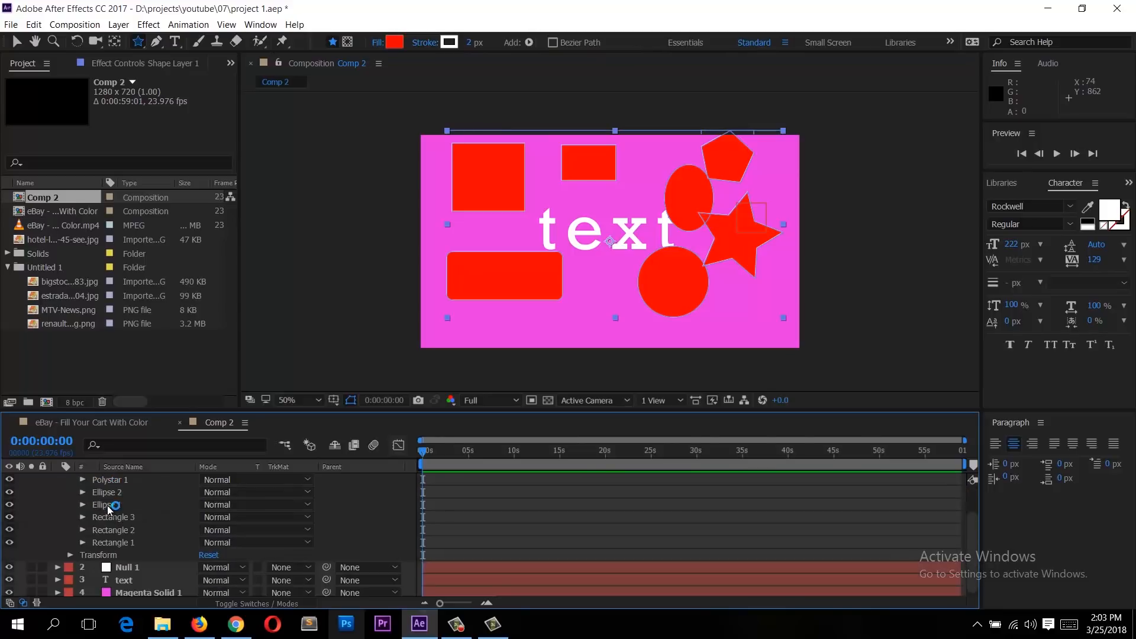
pyautogui.moveTo(280, 395); pyautogui.dragTo(561, 245)
pyautogui.scroll(-2, 528, 239)
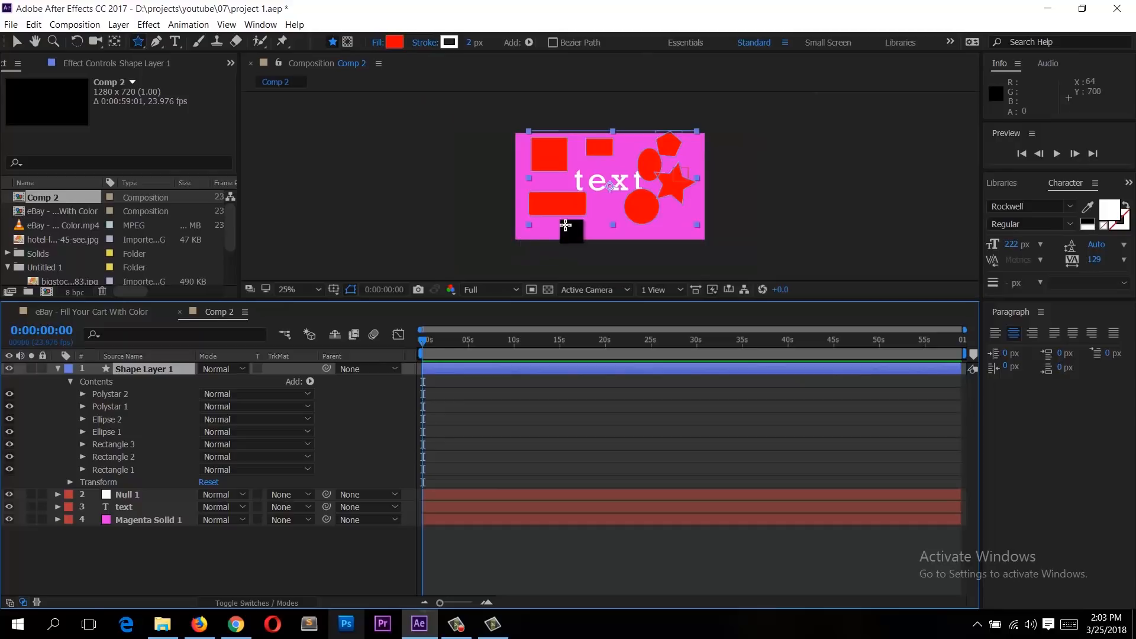
# Step: Select each shape group in the shape layer's contents in turn to see which shape it is
pyautogui.click(111, 392)
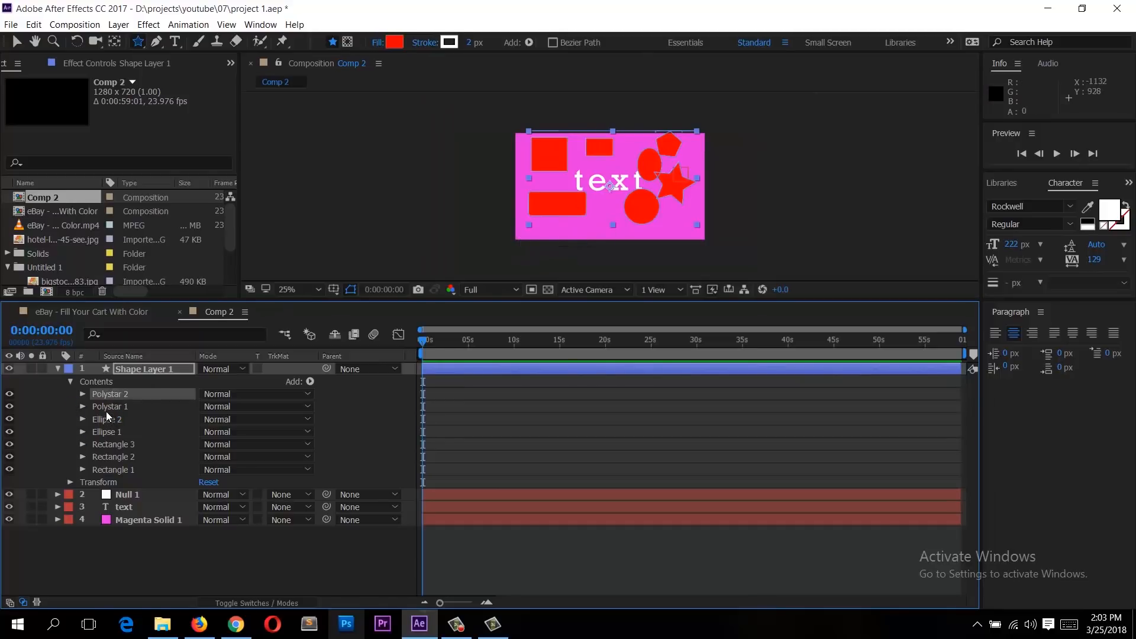
pyautogui.click(105, 411)
pyautogui.click(105, 428)
pyautogui.click(111, 447)
pyautogui.click(117, 470)
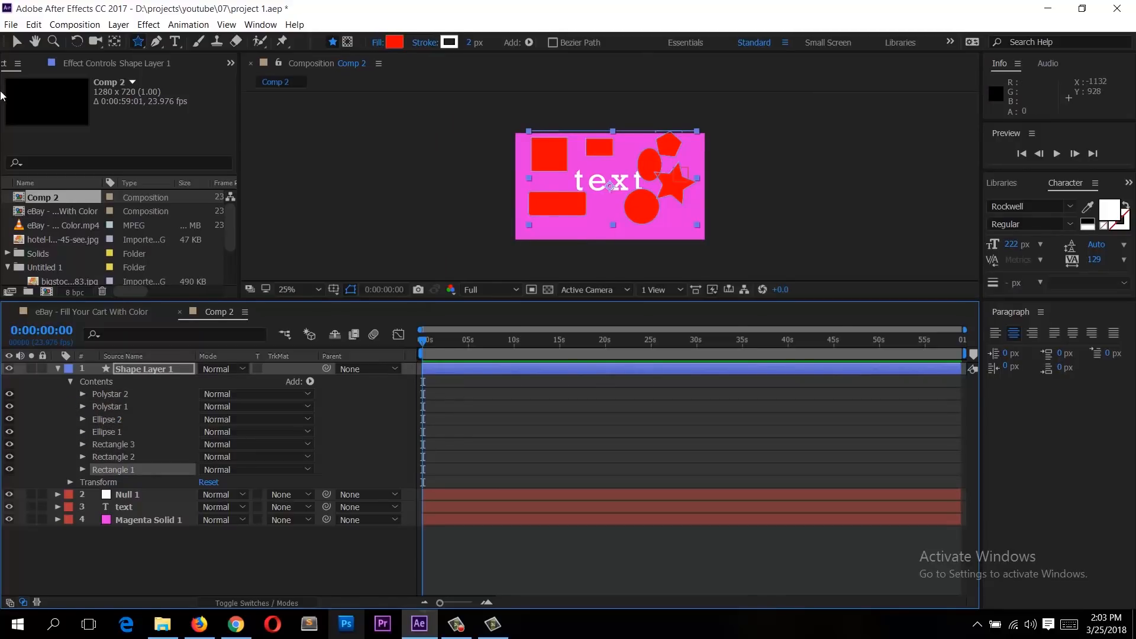
pyautogui.click(16, 40)
pyautogui.click(118, 395)
pyautogui.click(118, 420)
pyautogui.click(117, 432)
pyautogui.click(117, 444)
pyautogui.click(117, 470)
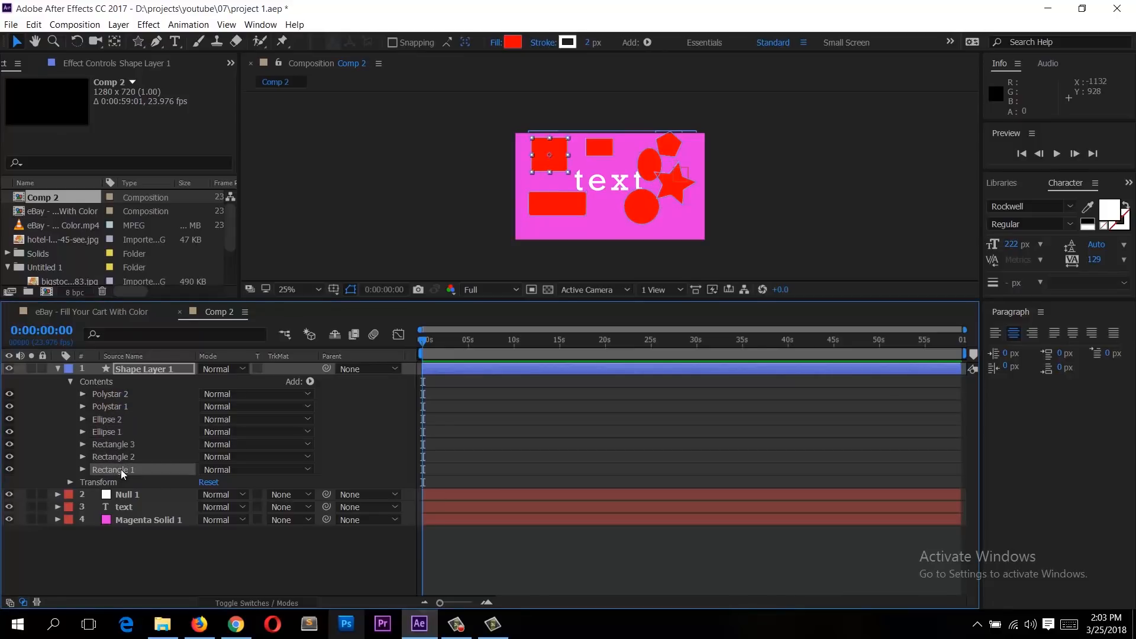
# Step: Set the star's stroke color to green 4DFF00, its width to 22 and its opacity to 63%
pyautogui.click(107, 394)
pyautogui.click(82, 393)
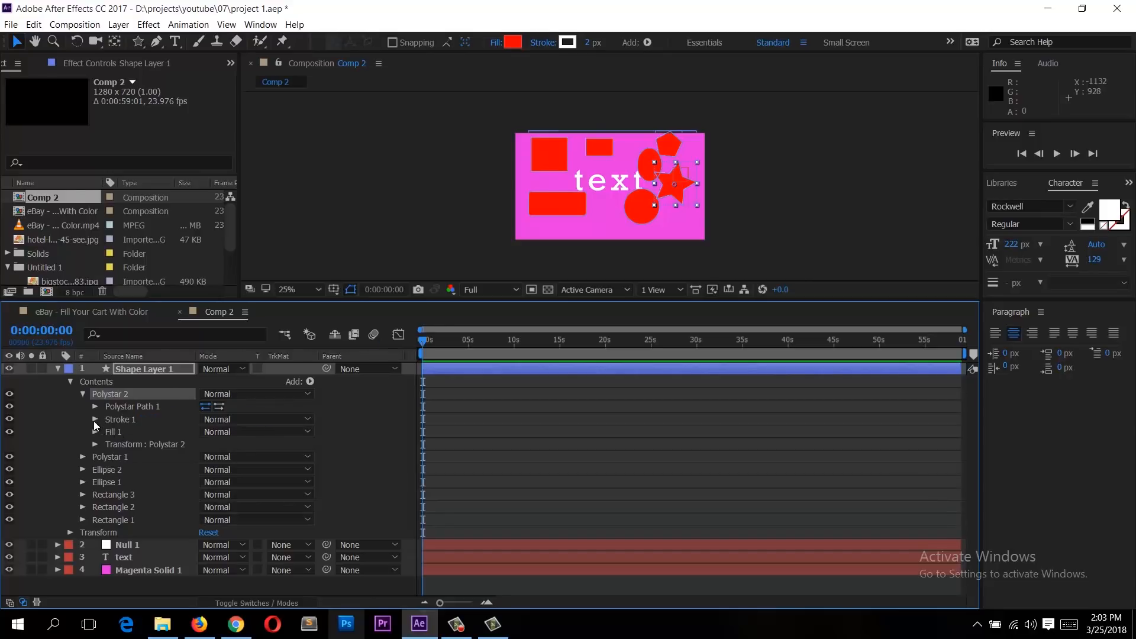
pyautogui.click(95, 419)
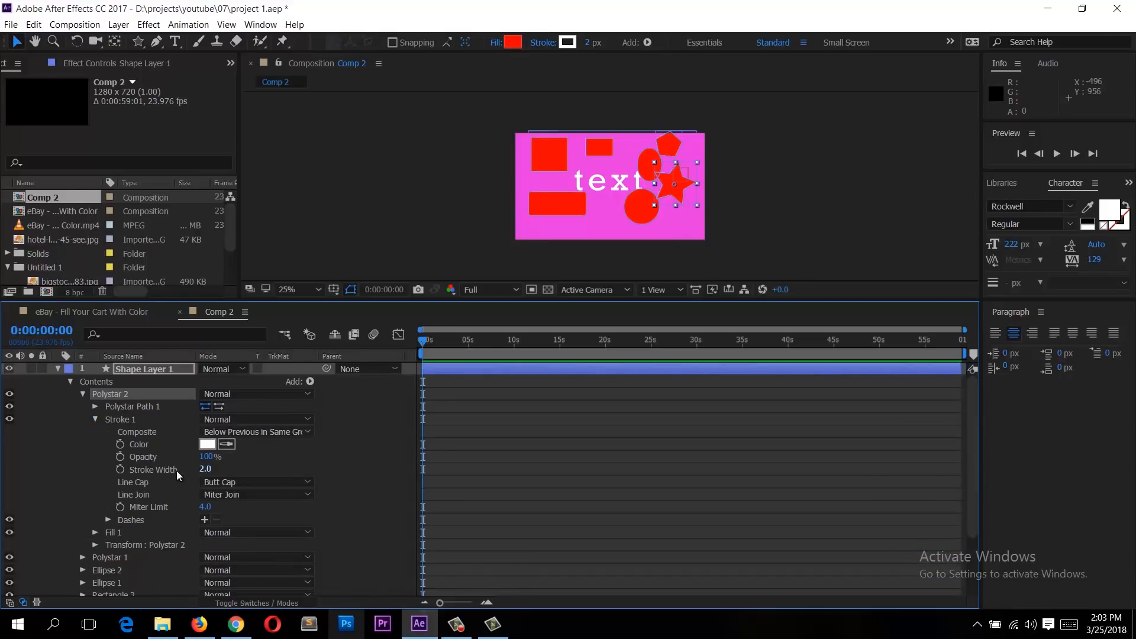
pyautogui.click(139, 420)
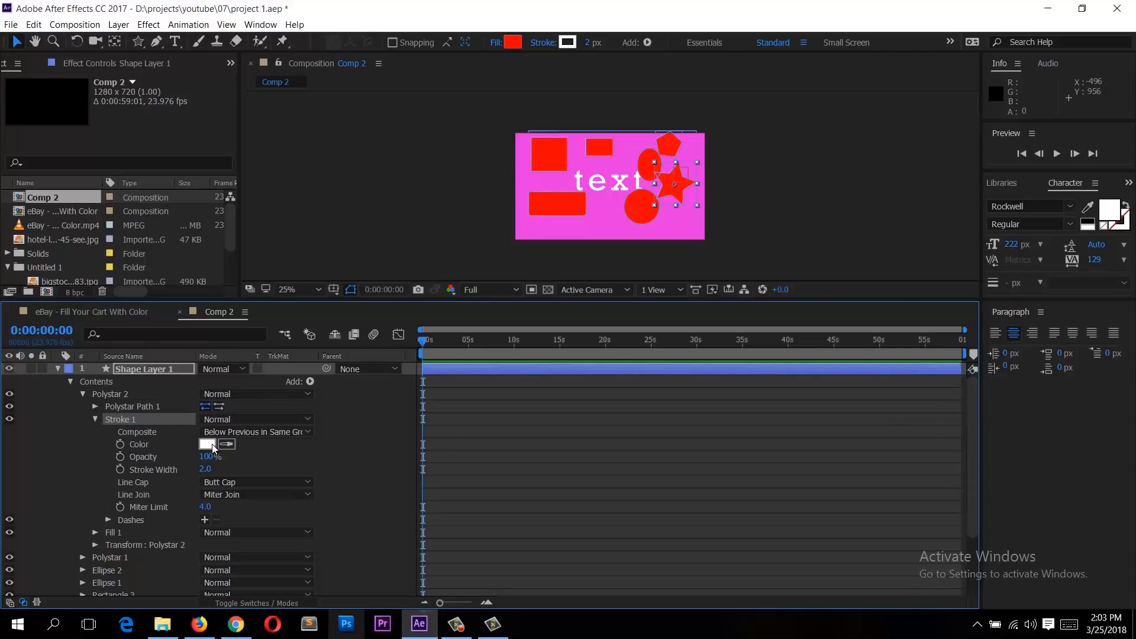
pyautogui.scroll(3, 474, 204)
pyautogui.moveTo(478, 207); pyautogui.dragTo(431, 217)
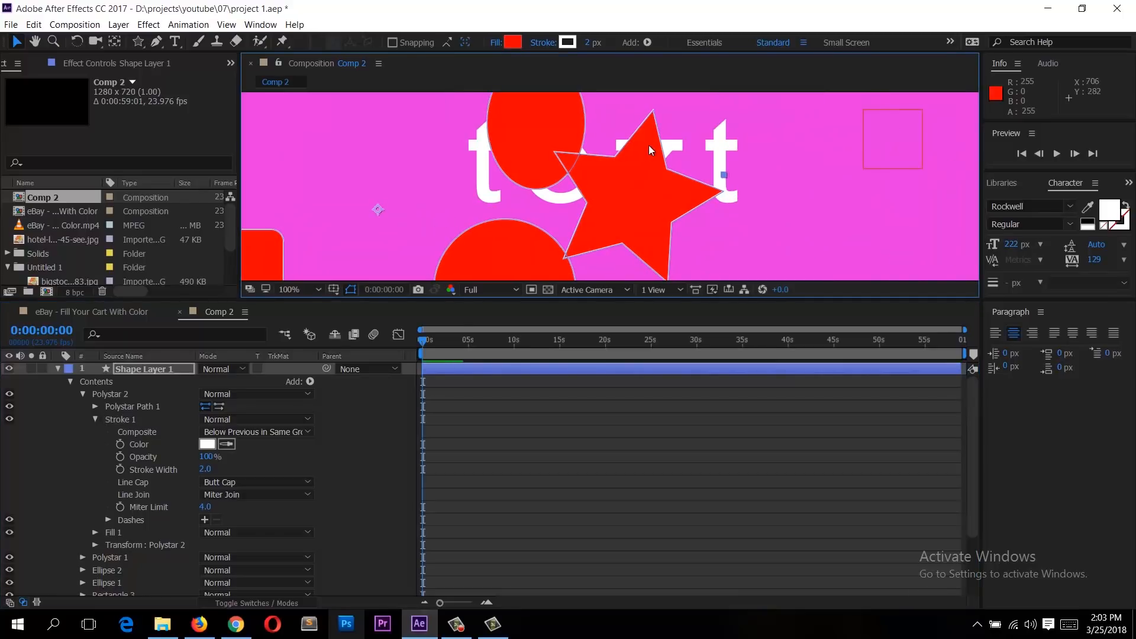
pyautogui.scroll(2, 649, 146)
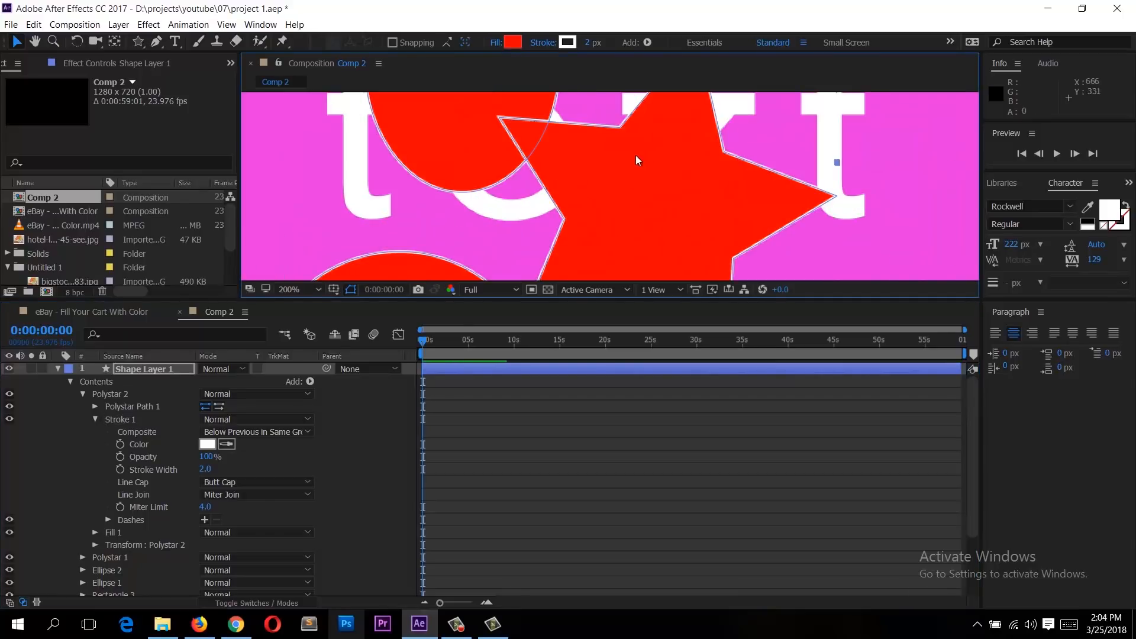
pyautogui.click(206, 447)
pyautogui.click(551, 268)
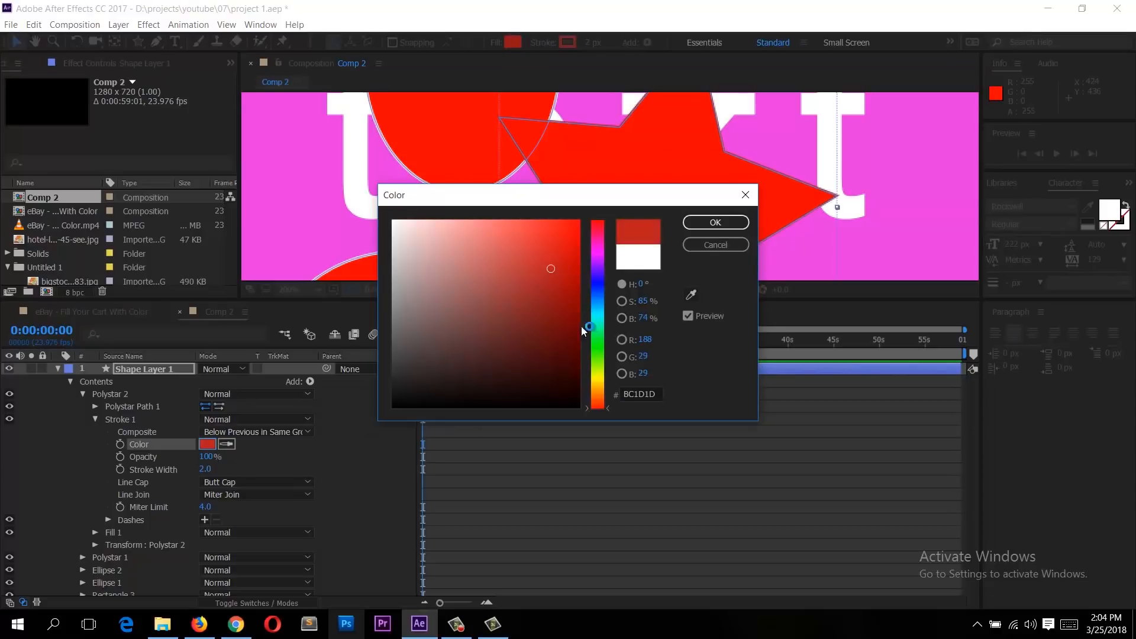
pyautogui.moveTo(584, 329); pyautogui.dragTo(595, 355)
pyautogui.moveTo(551, 269); pyautogui.dragTo(607, 211)
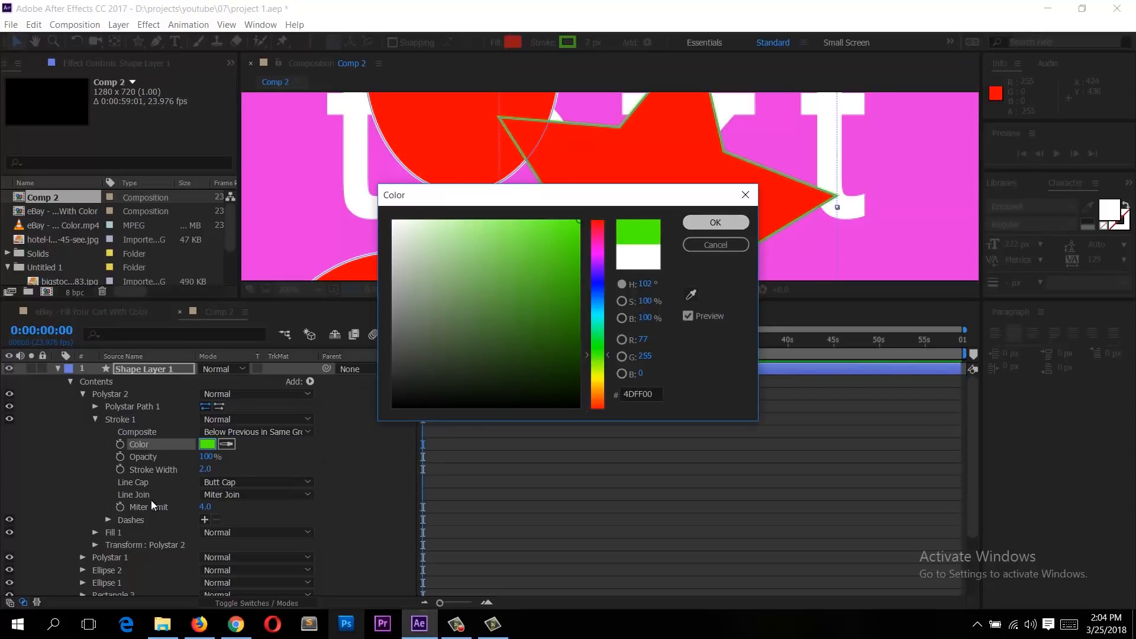
pyautogui.press('Return')
pyautogui.moveTo(205, 470)
pyautogui.mouseDown()
pyautogui.moveTo(220, 462)
pyautogui.moveTo(169, 464)
pyautogui.moveTo(261, 470)
pyautogui.moveTo(216, 482)
pyautogui.mouseUp()
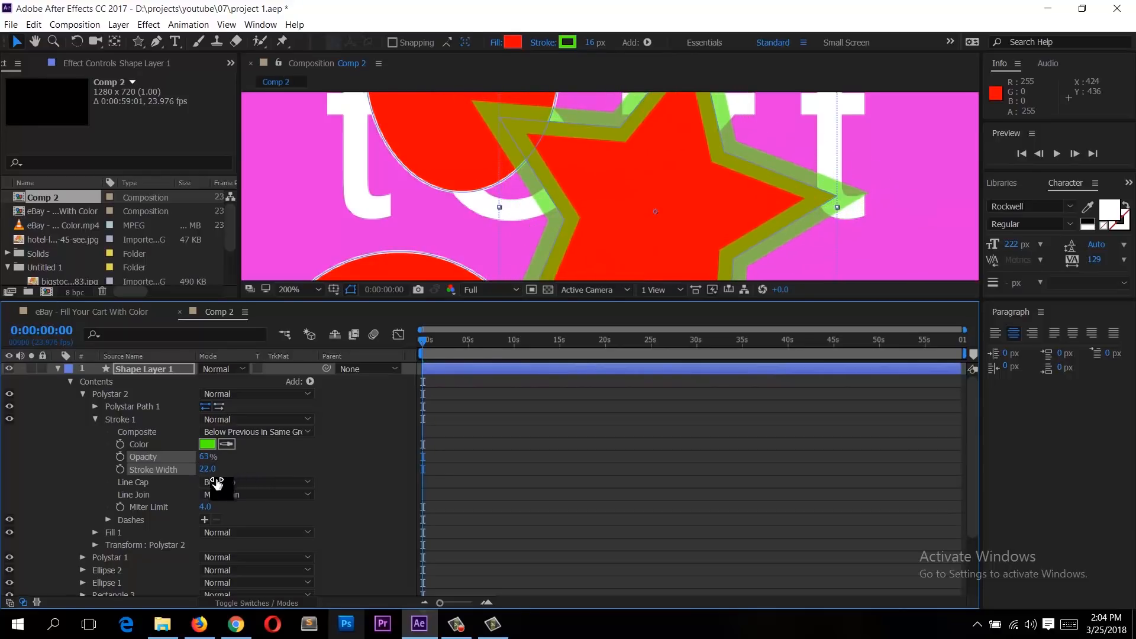
# Step: Set the star's fill color to dark blue 162982
pyautogui.click(96, 532)
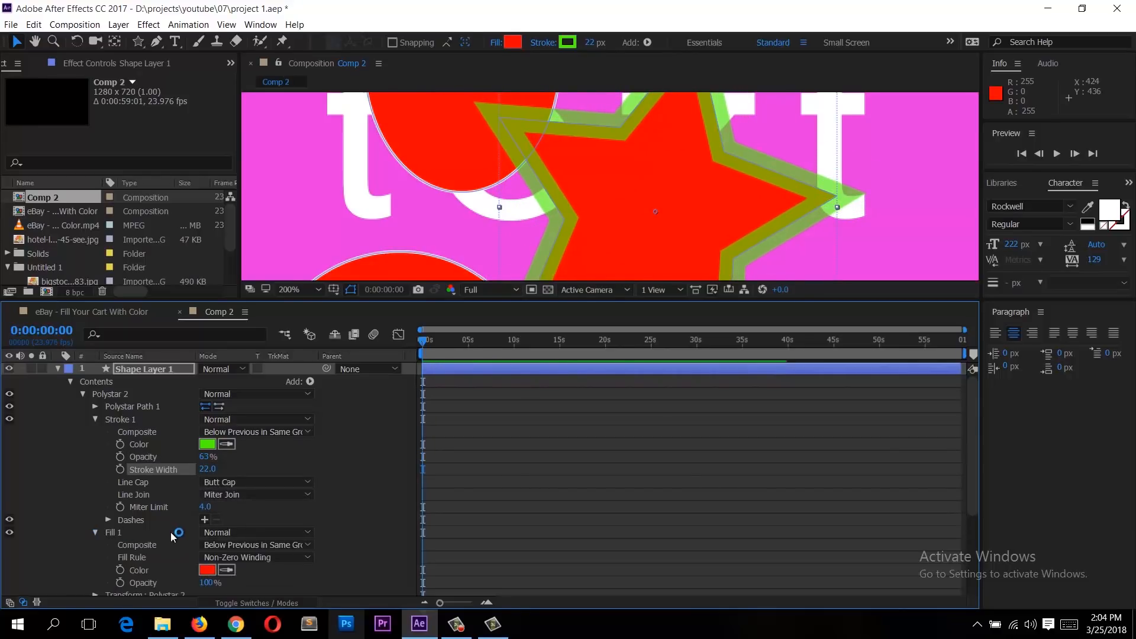
pyautogui.scroll(-3, 172, 536)
pyautogui.click(208, 533)
pyautogui.click(492, 283)
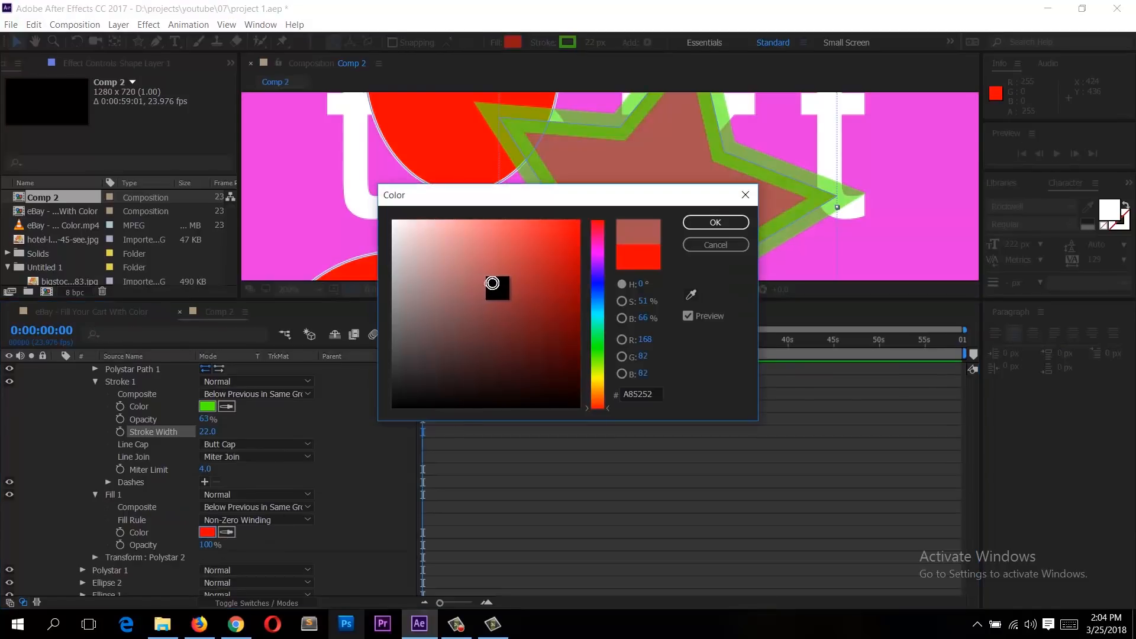
pyautogui.click(548, 312)
pyautogui.click(598, 288)
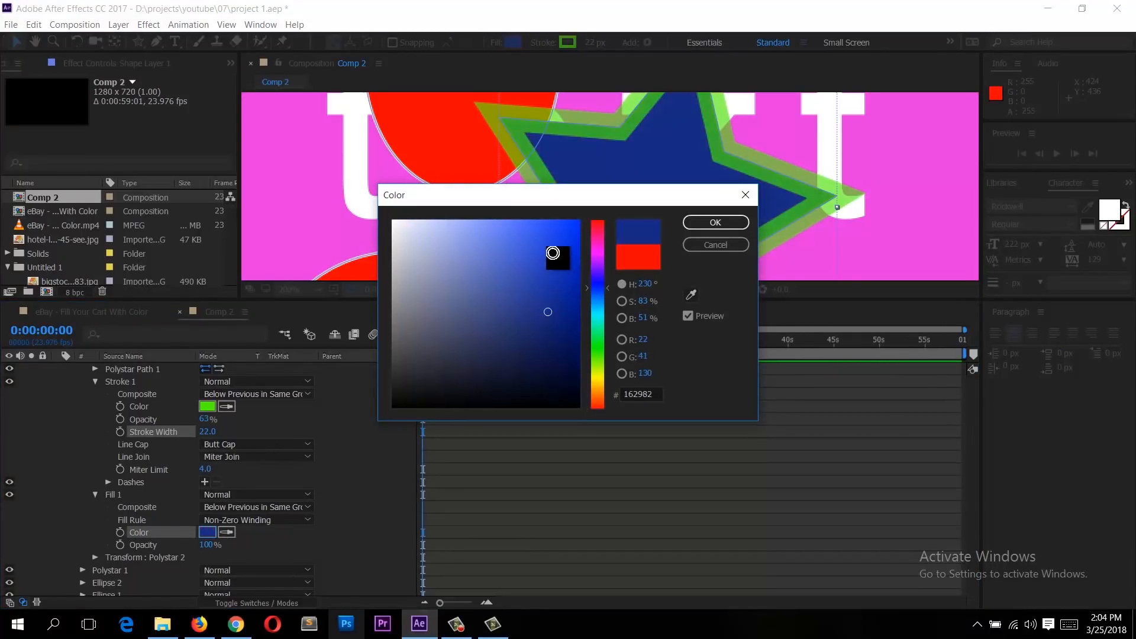
pyautogui.click(552, 253)
pyautogui.click(710, 223)
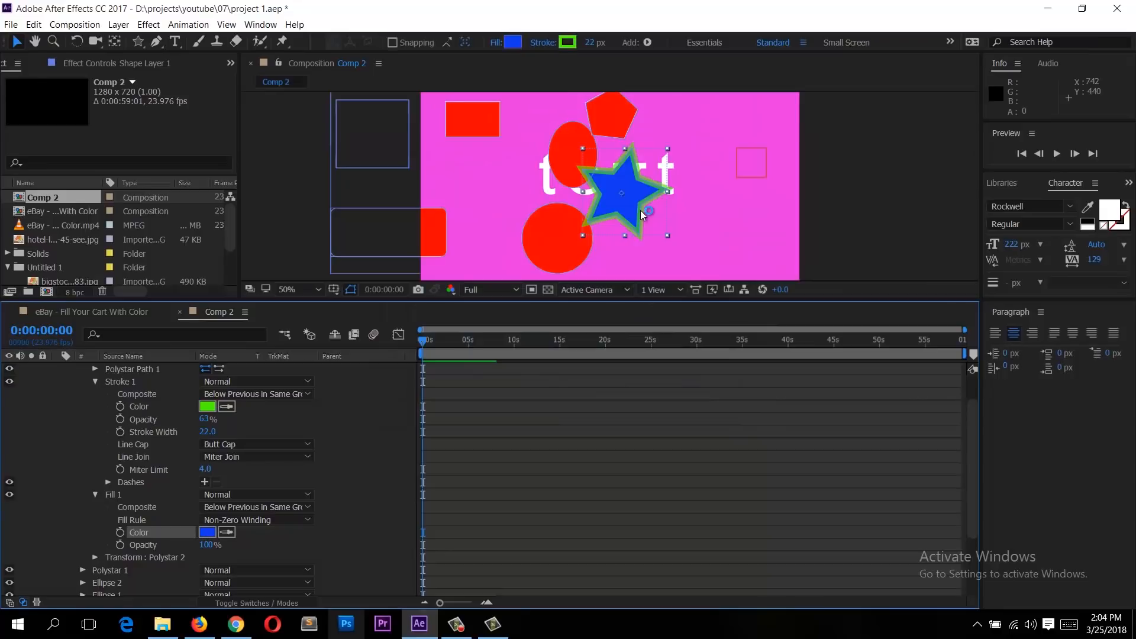
# Step: Collapse the stroke and fill groups and open the star's Polystar Path properties
pyautogui.scroll(3, 97, 435)
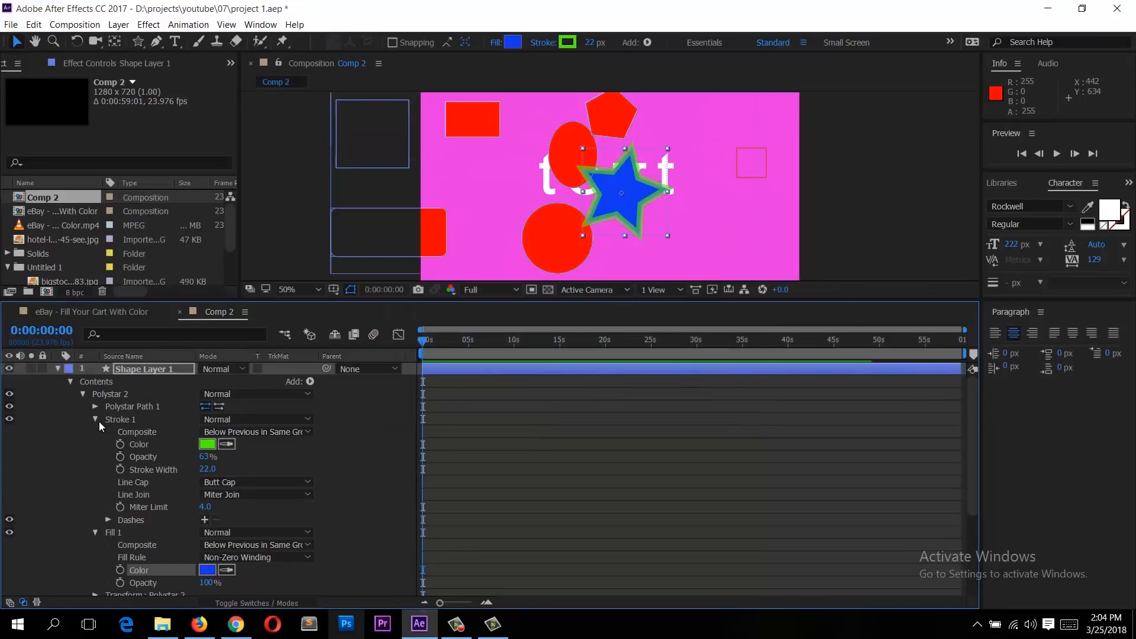
pyautogui.click(96, 420)
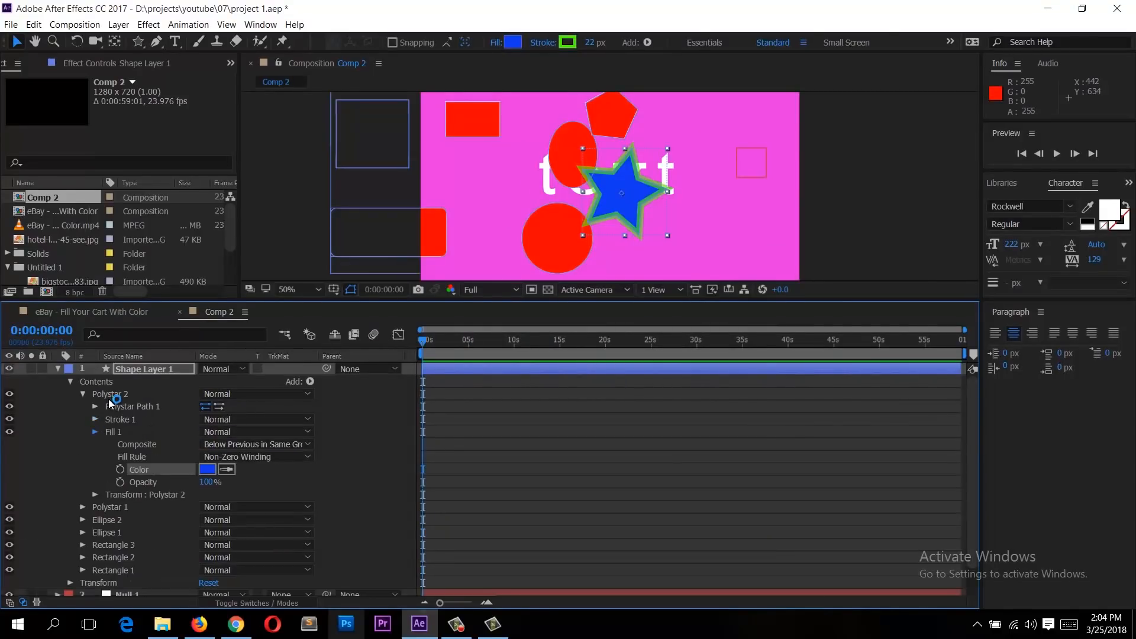
pyautogui.click(83, 394)
pyautogui.click(97, 408)
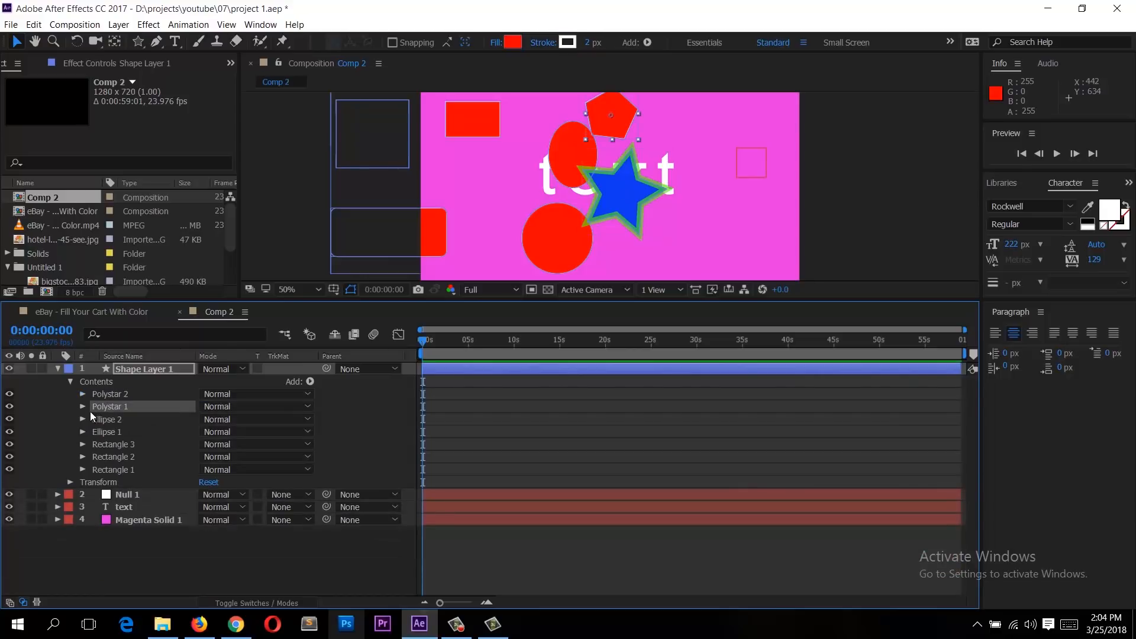
pyautogui.click(83, 407)
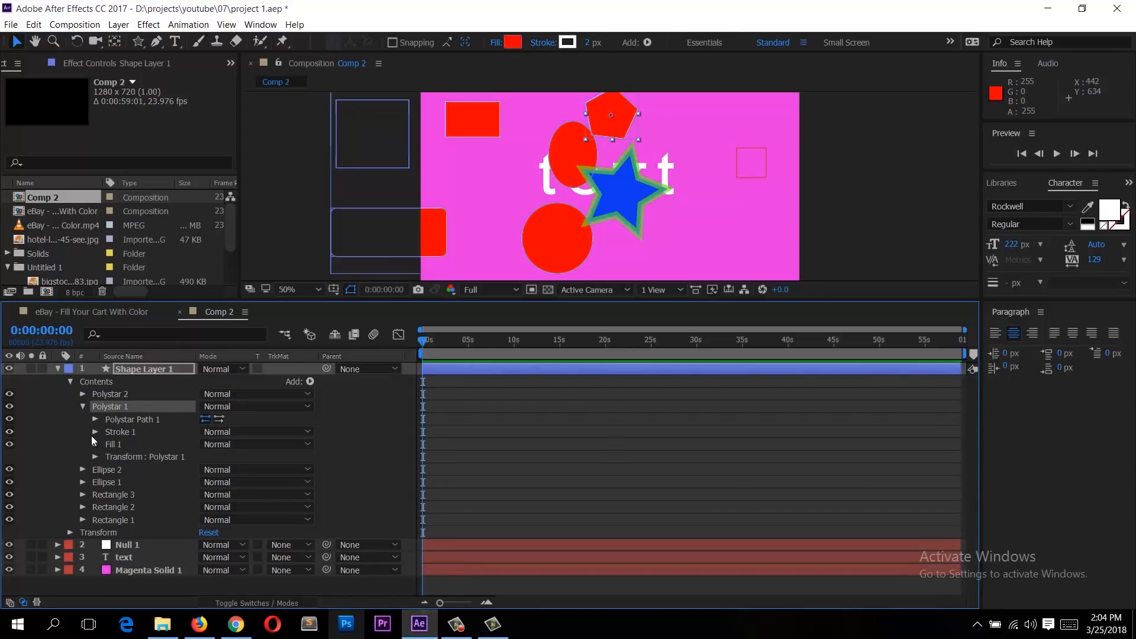
pyautogui.click(102, 395)
pyautogui.click(81, 394)
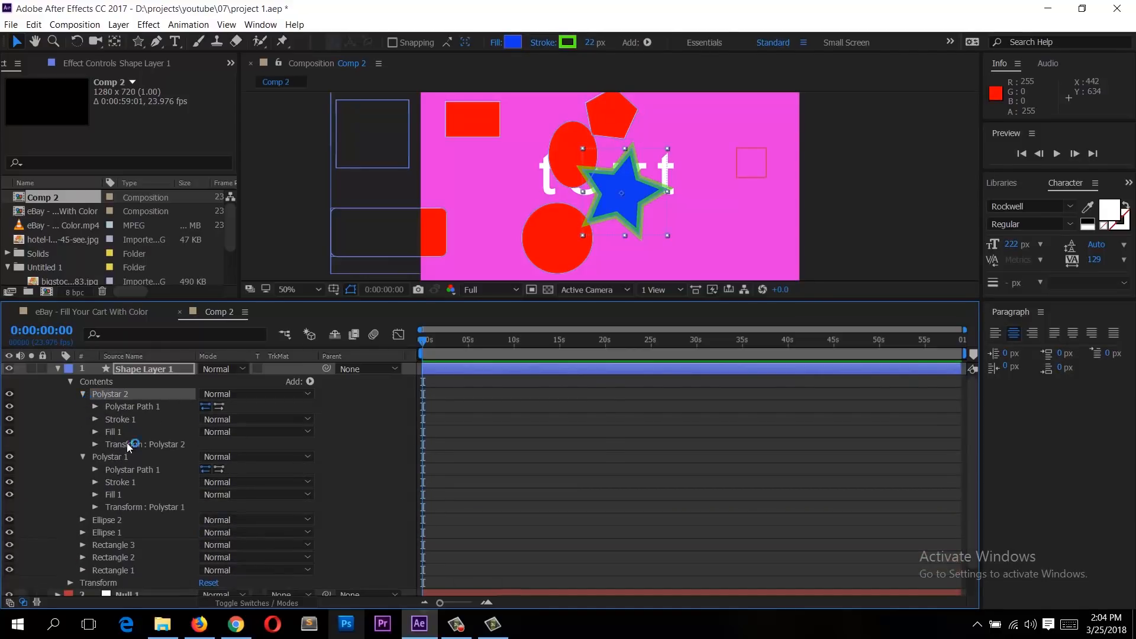
pyautogui.click(140, 406)
pyautogui.click(95, 406)
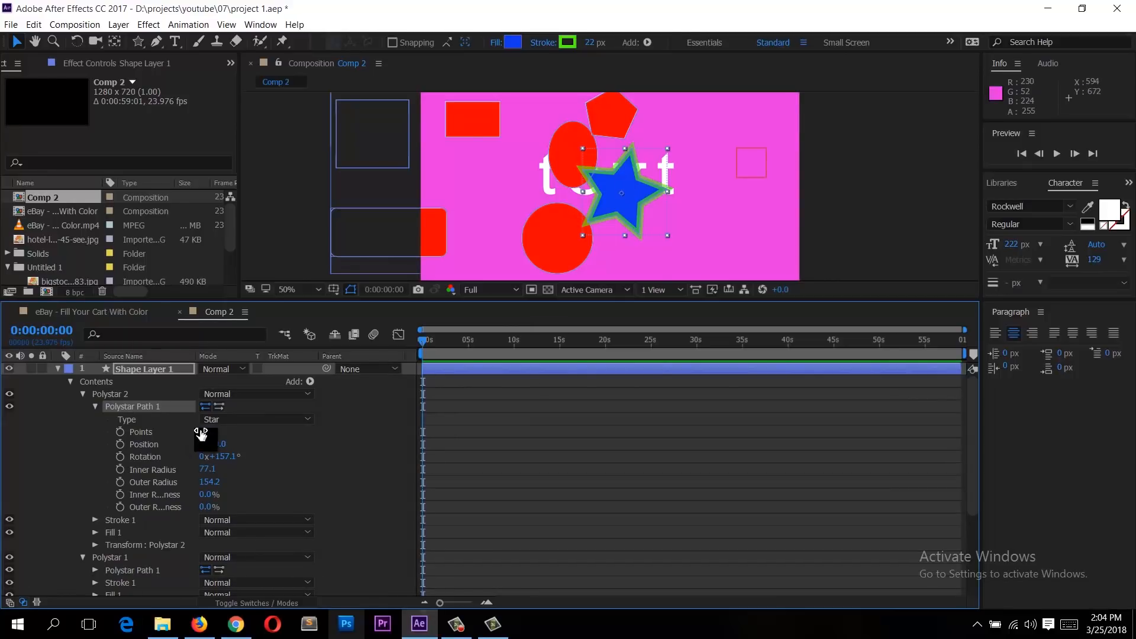
# Step: Set the star's points to 16, then collapse its Polystar group and the shape layer's contents
pyautogui.moveTo(206, 432)
pyautogui.mouseDown()
pyautogui.moveTo(228, 434)
pyautogui.moveTo(214, 435)
pyautogui.mouseUp()
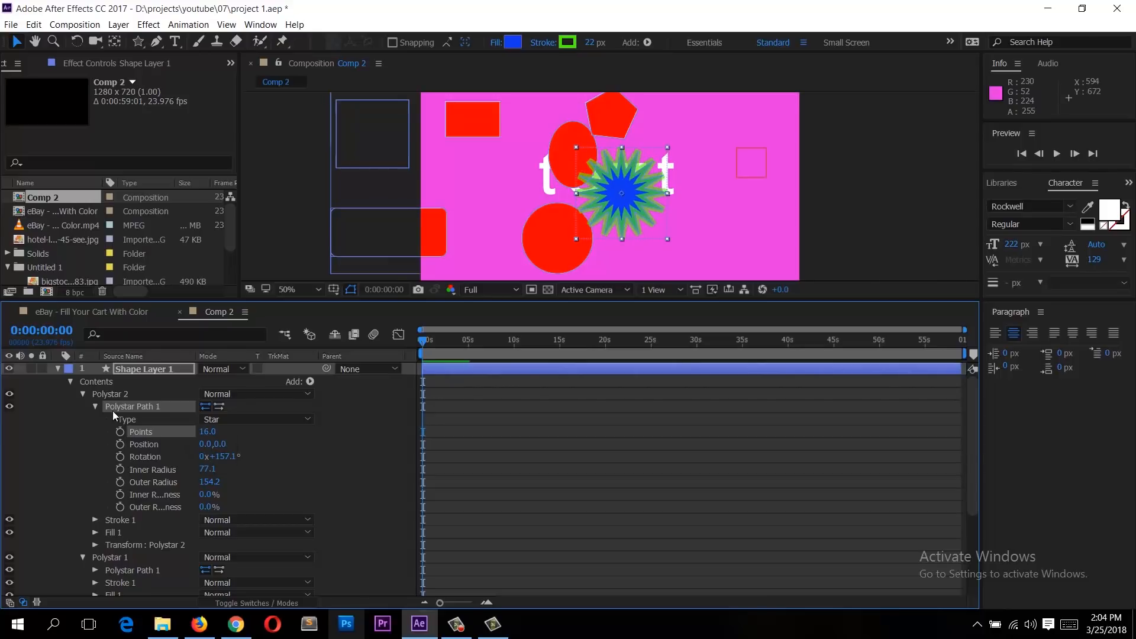
pyautogui.click(83, 393)
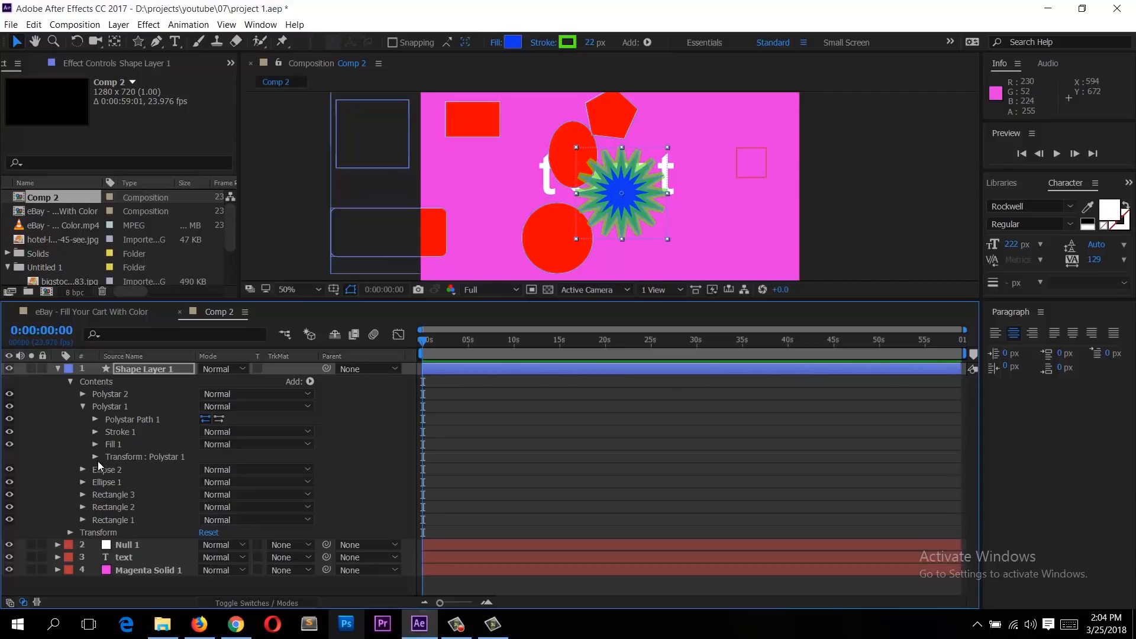
pyautogui.click(70, 381)
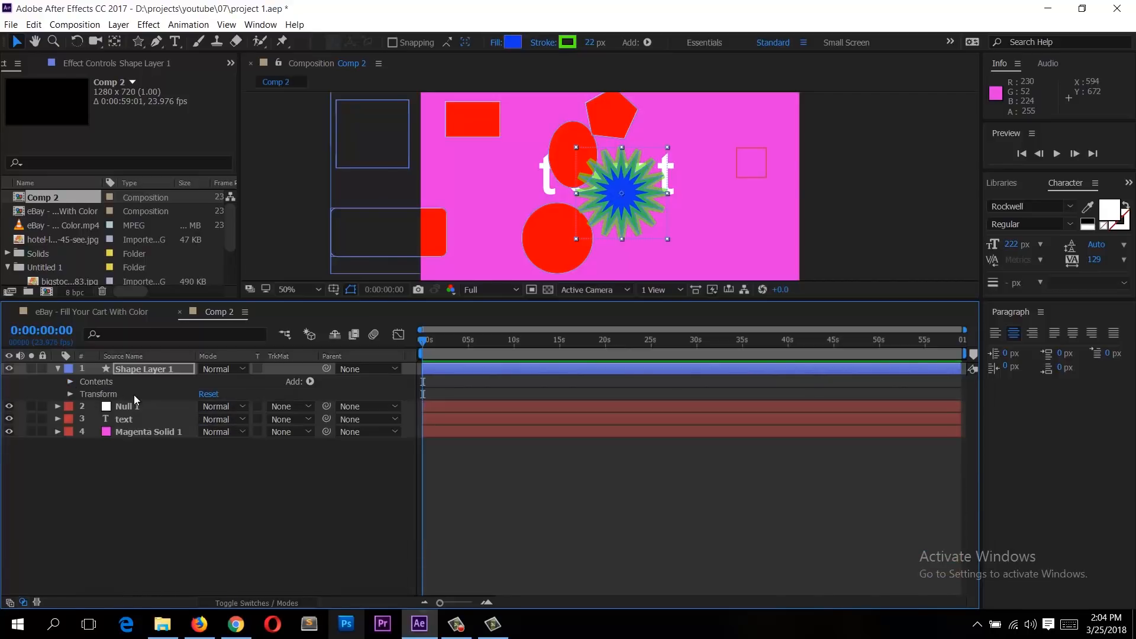
# Step: Delete the shape layer from the composition
pyautogui.click(146, 378)
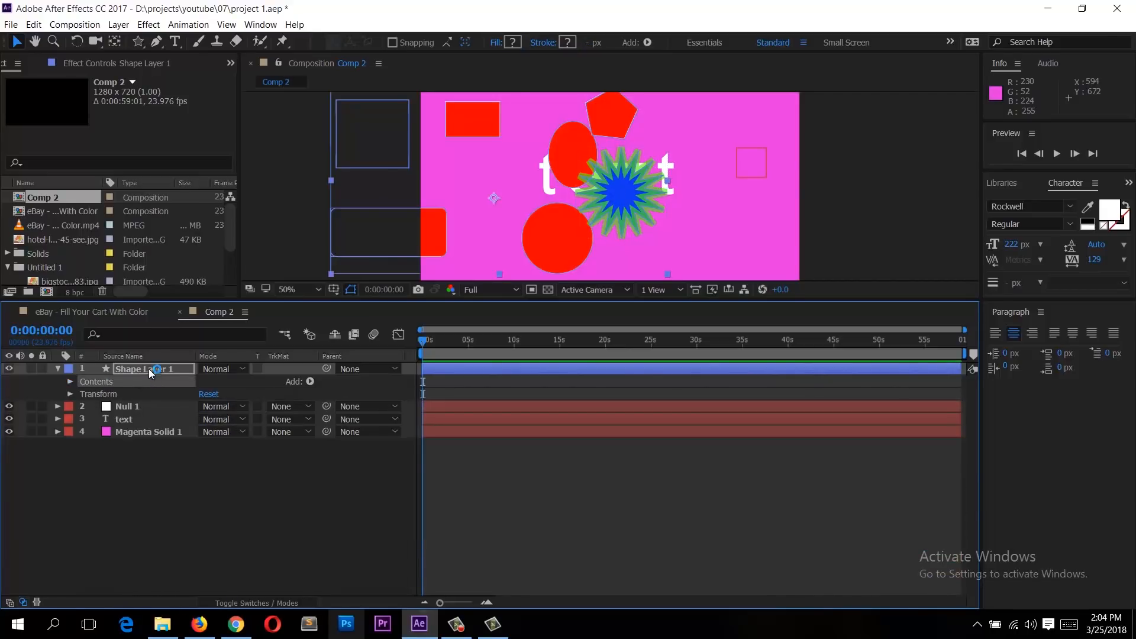
pyautogui.click(148, 370)
pyautogui.press('Delete')
pyautogui.click(141, 385)
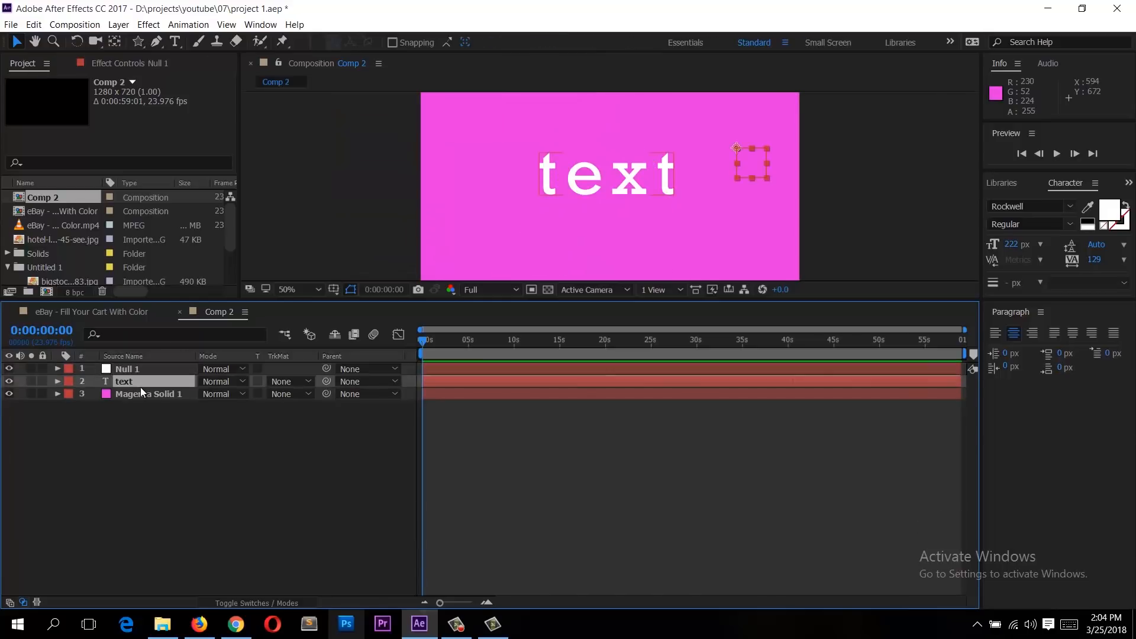
# Step: Add the renault png image from the project to the composition and show its Scale property
pyautogui.moveTo(238, 302); pyautogui.dragTo(220, 390)
pyautogui.click(46, 310)
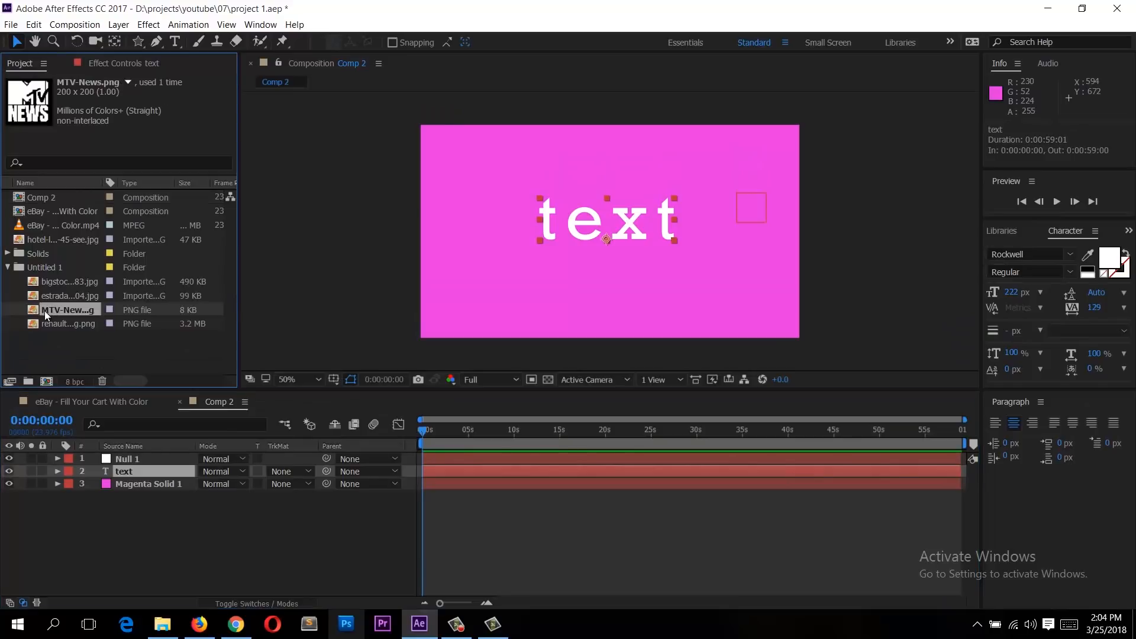
pyautogui.click(51, 296)
pyautogui.click(41, 325)
pyautogui.click(38, 324)
pyautogui.moveTo(36, 324); pyautogui.dragTo(189, 478)
pyautogui.press(',')
pyautogui.press('s')
pyautogui.scroll(1, 601, 254)
pyautogui.scroll(2, 604, 254)
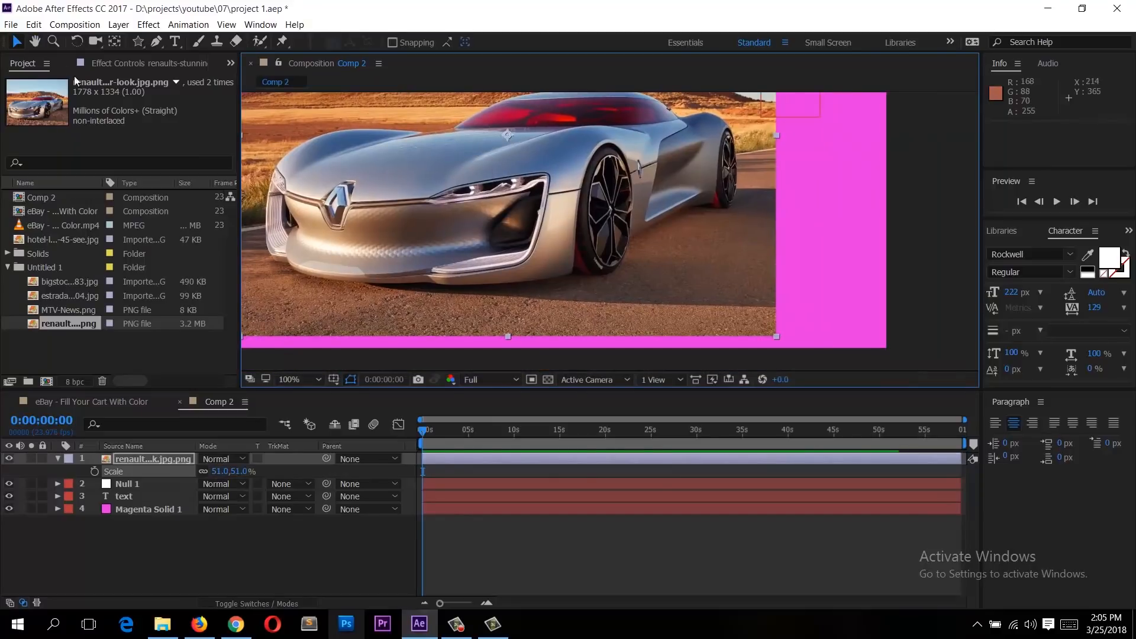
# Step: Draw a closed mask around the car on the renault image layer with the Pen tool
pyautogui.click(156, 41)
pyautogui.click(142, 459)
pyautogui.press('space')
pyautogui.moveTo(463, 305); pyautogui.dragTo(509, 342)
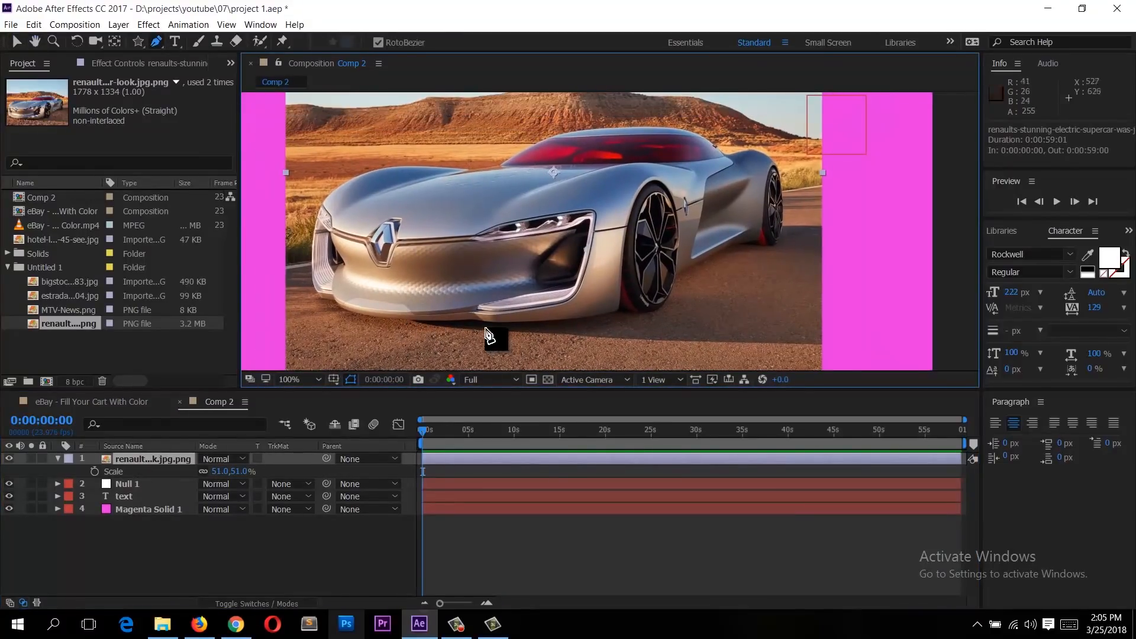
pyautogui.click(460, 324)
pyautogui.click(321, 300)
pyautogui.click(314, 289)
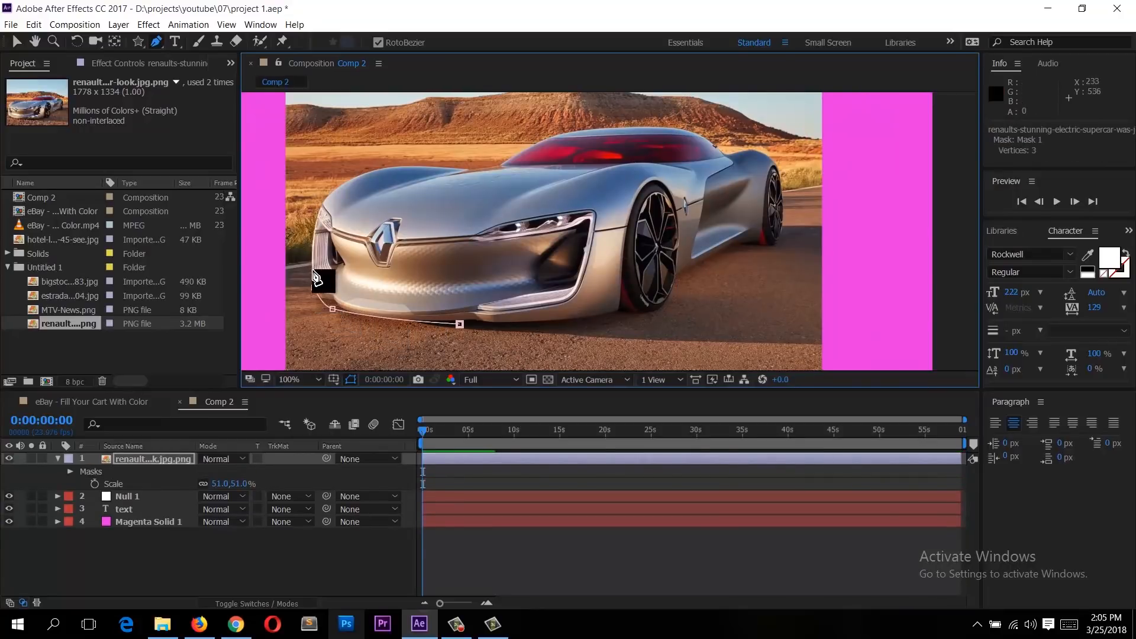
pyautogui.click(317, 212)
pyautogui.click(346, 177)
pyautogui.click(395, 165)
pyautogui.click(469, 169)
pyautogui.click(520, 157)
pyautogui.click(558, 130)
pyautogui.click(636, 125)
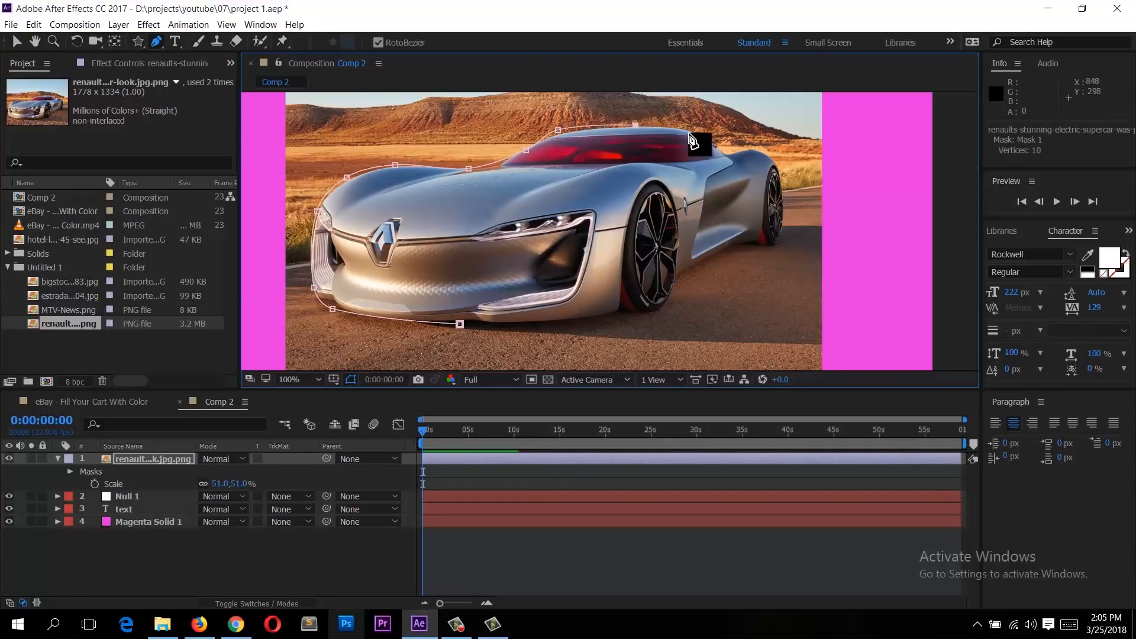
pyautogui.click(707, 141)
pyautogui.click(740, 154)
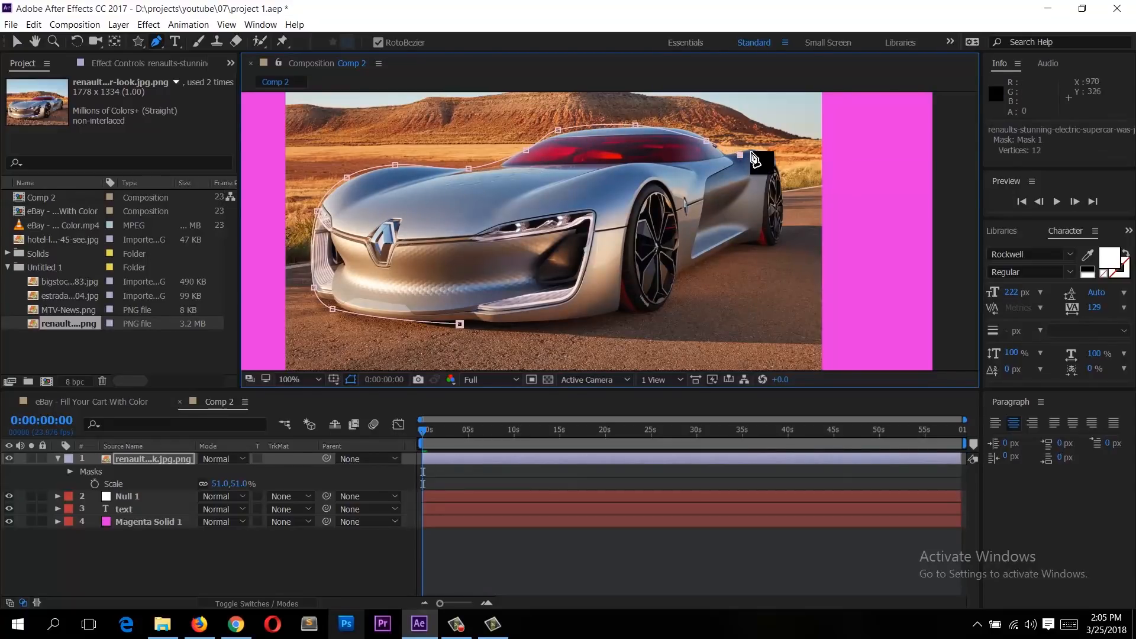
pyautogui.click(759, 152)
pyautogui.click(786, 204)
pyautogui.click(777, 240)
pyautogui.click(740, 247)
pyautogui.click(694, 264)
pyautogui.click(656, 299)
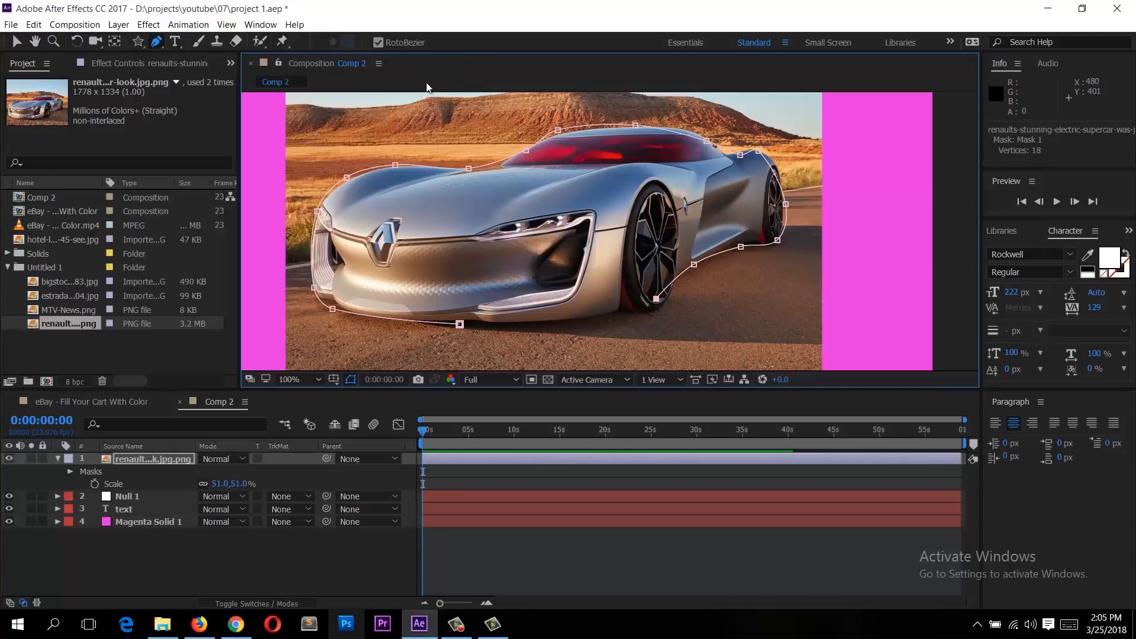
pyautogui.click(514, 326)
pyautogui.moveTo(500, 331); pyautogui.dragTo(489, 327)
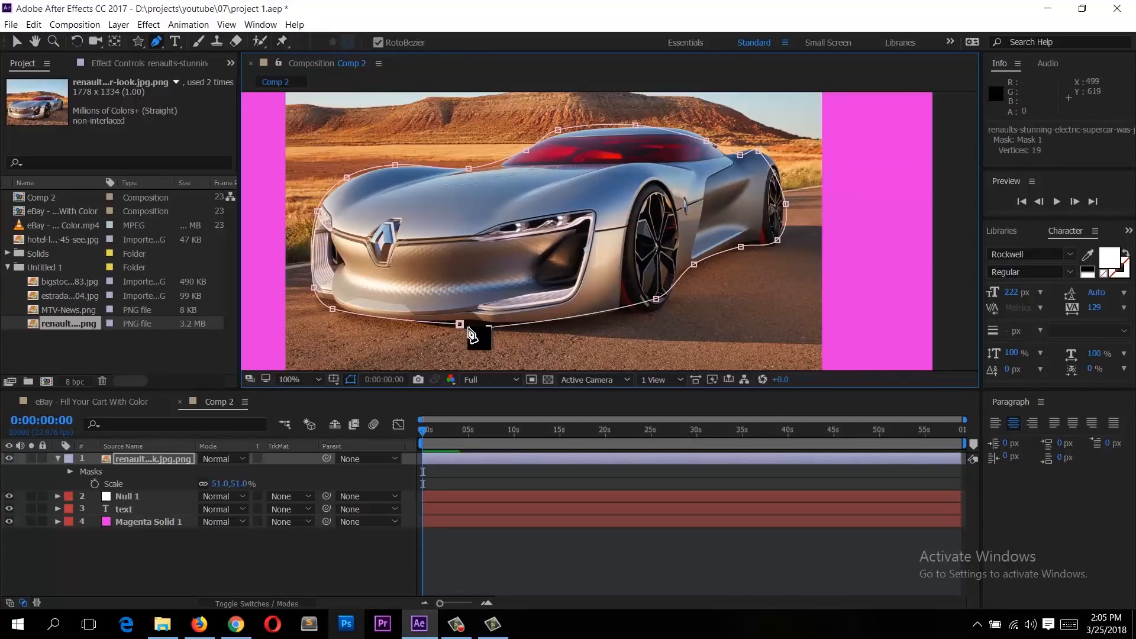
pyautogui.click(460, 324)
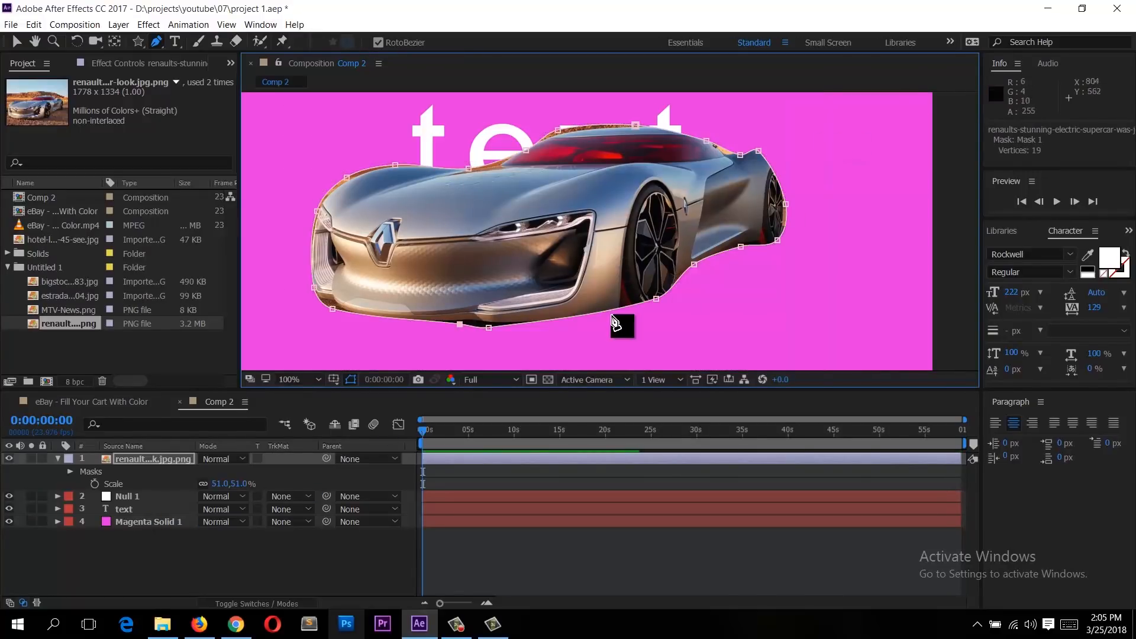
# Step: Delete the car mask from the image layer
pyautogui.scroll(-1, 594, 303)
pyautogui.scroll(2, 643, 155)
pyautogui.scroll(-1, 574, 184)
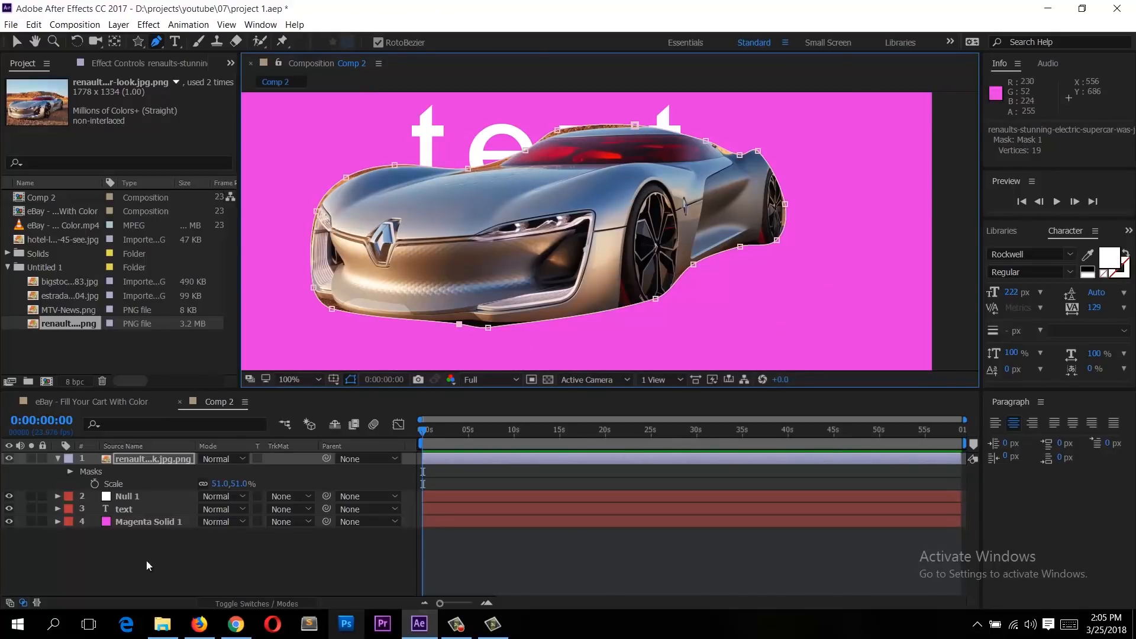
pyautogui.click(135, 456)
pyautogui.click(77, 471)
pyautogui.click(83, 472)
pyautogui.press('Delete')
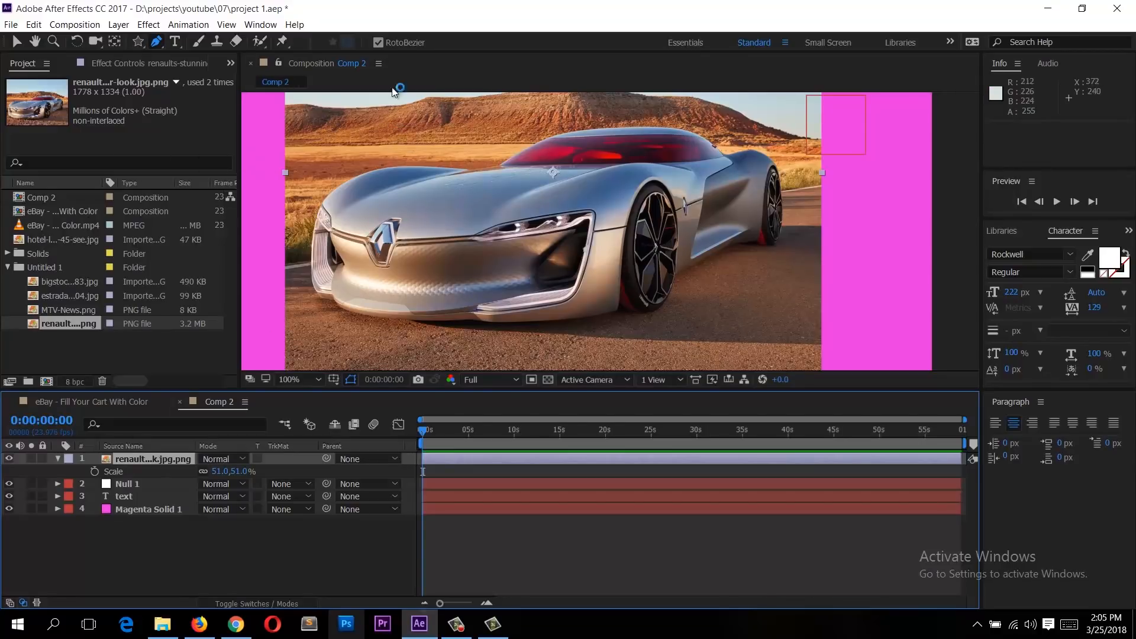
# Step: Turn off RotoBezier and draw a new closed mask around the car, dragging some points into curves
pyautogui.click(378, 43)
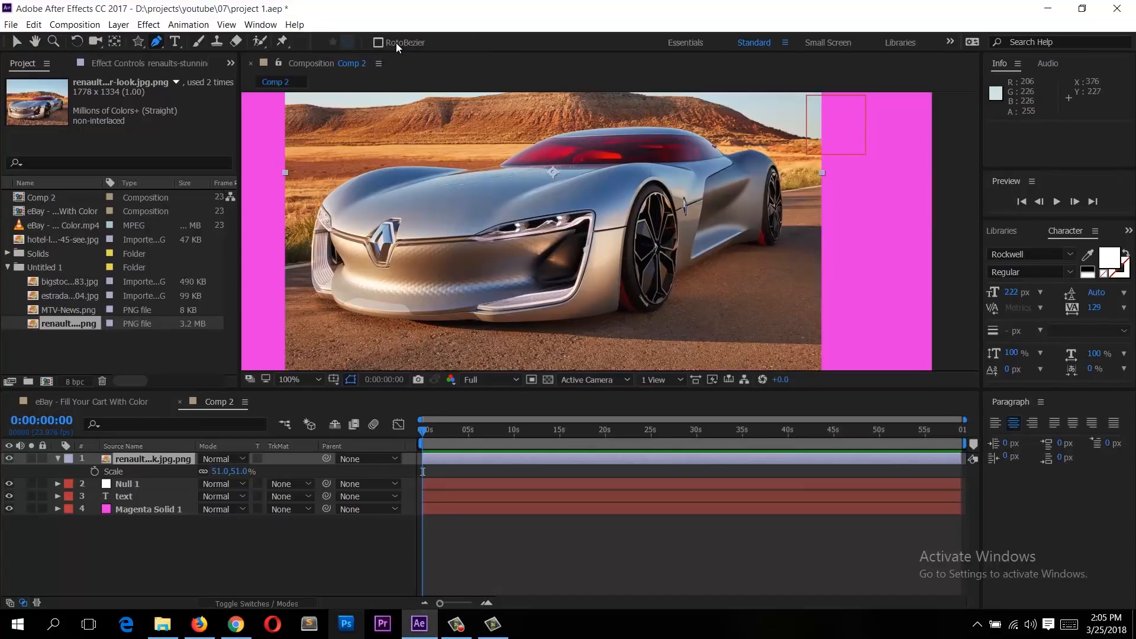
pyautogui.click(370, 321)
pyautogui.click(322, 294)
pyautogui.moveTo(304, 247); pyautogui.dragTo(327, 213)
pyautogui.moveTo(355, 174); pyautogui.dragTo(400, 165)
pyautogui.click(446, 161)
pyautogui.click(517, 154)
pyautogui.click(676, 122)
pyautogui.click(861, 166)
pyautogui.click(818, 247)
pyautogui.click(729, 308)
pyautogui.click(483, 339)
pyautogui.click(334, 322)
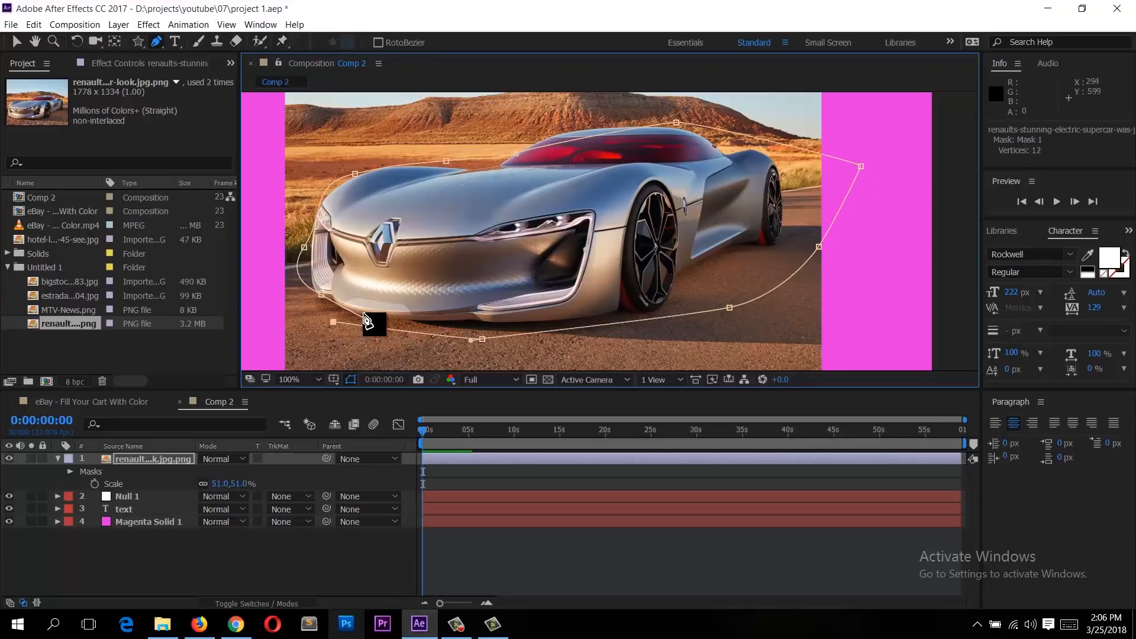
pyautogui.click(370, 322)
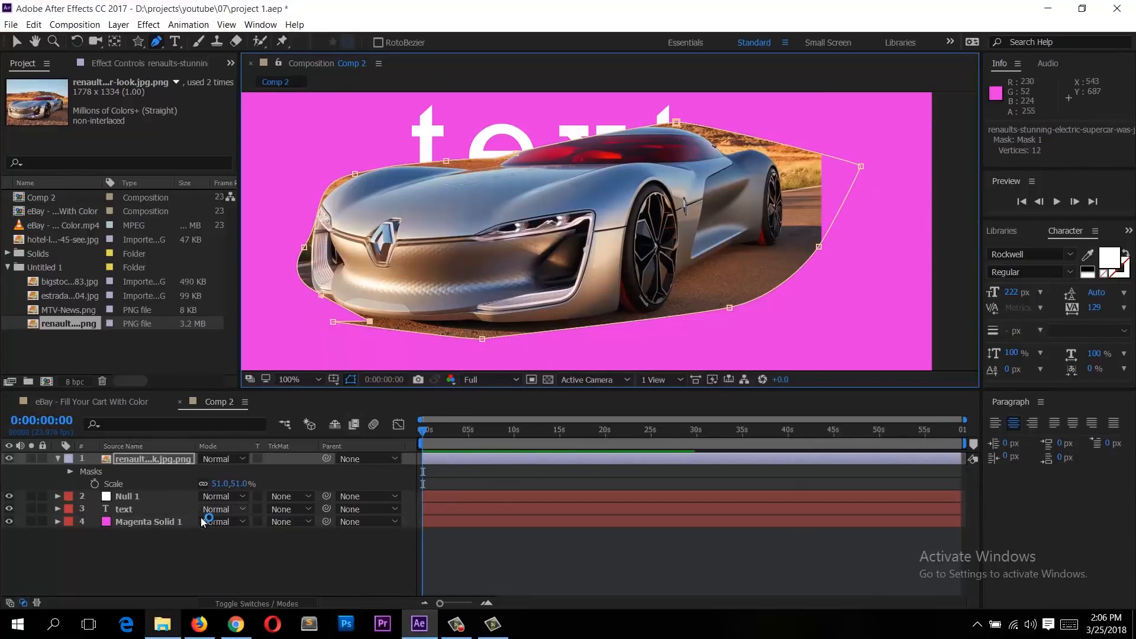
# Step: Delete the new mask from the image layer
pyautogui.click(165, 459)
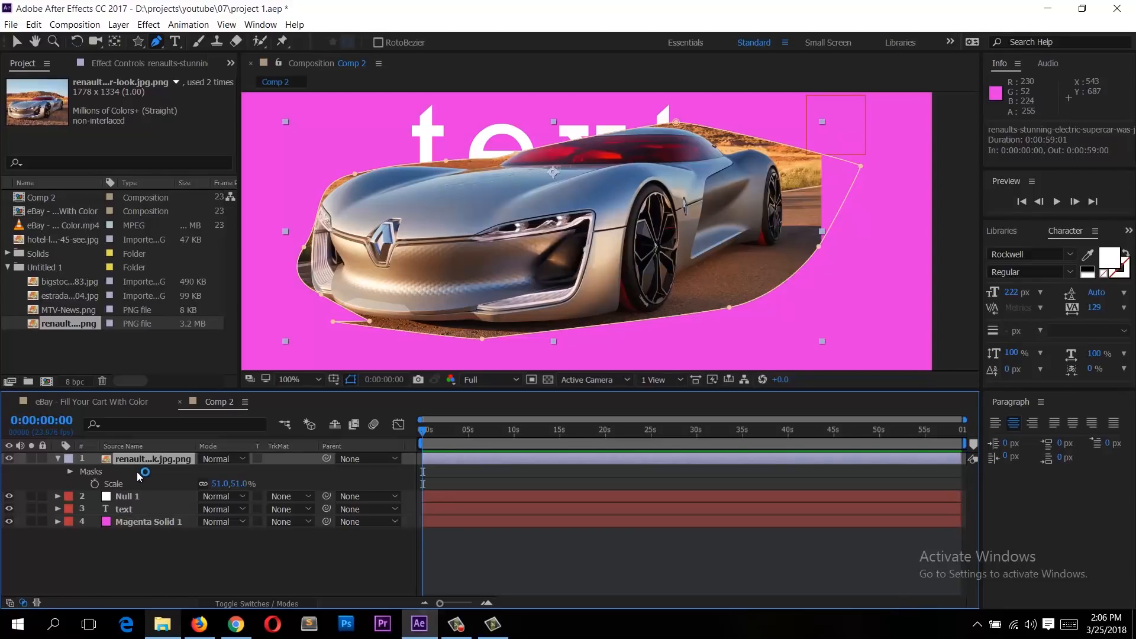
pyautogui.click(100, 477)
pyautogui.press('Delete')
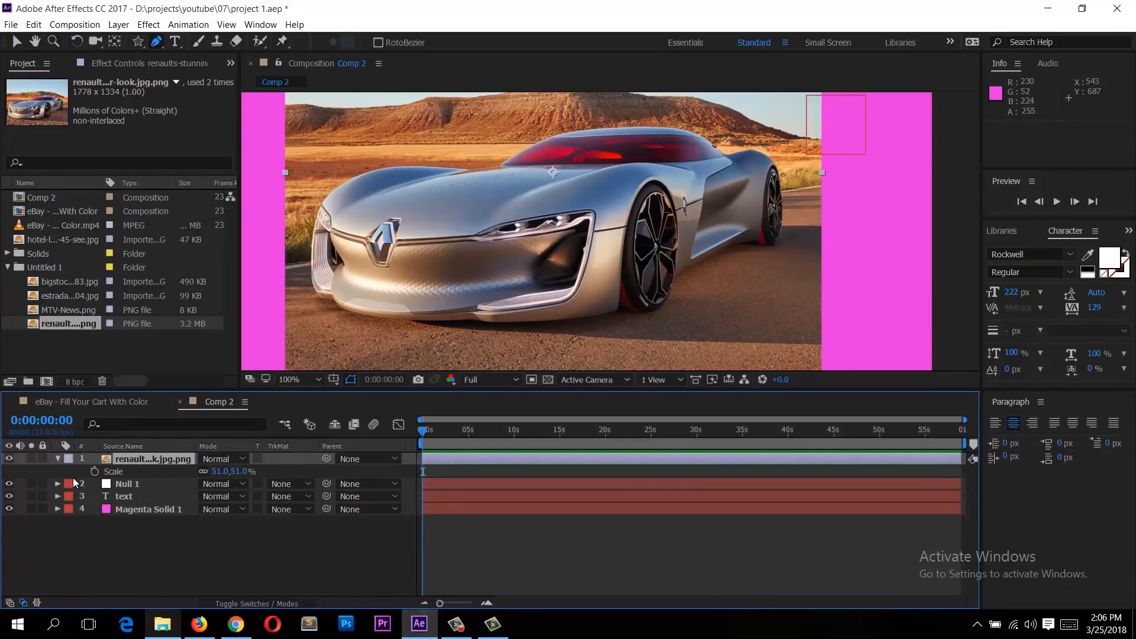
pyautogui.press(',')
pyautogui.click(95, 471)
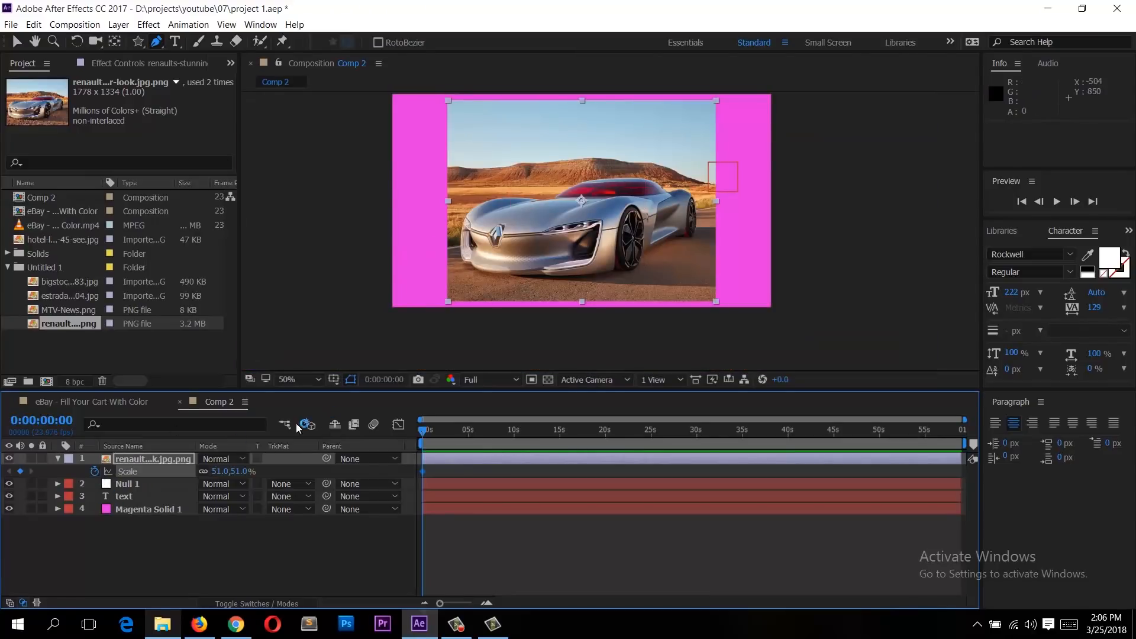
pyautogui.hotkey('ctrl', 'z')
# Step: Expand the image layer's Transform properties and set a Position keyframe at the start of the timeline
pyautogui.click(58, 460)
pyautogui.click(57, 459)
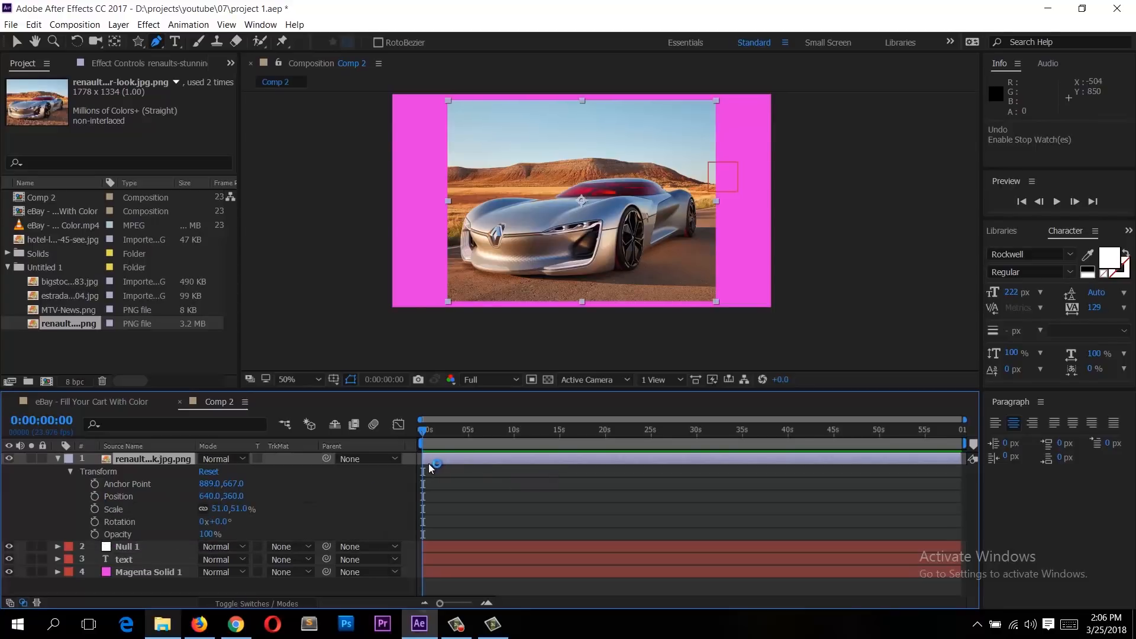
pyautogui.click(158, 494)
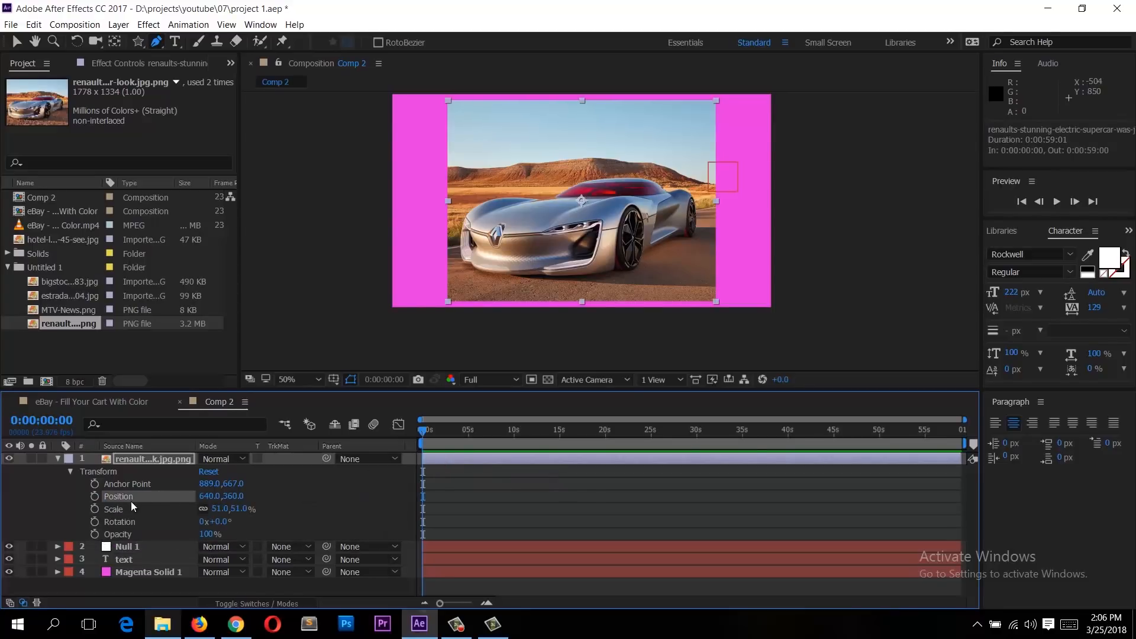
pyautogui.click(93, 497)
pyautogui.moveTo(436, 484); pyautogui.dragTo(419, 515)
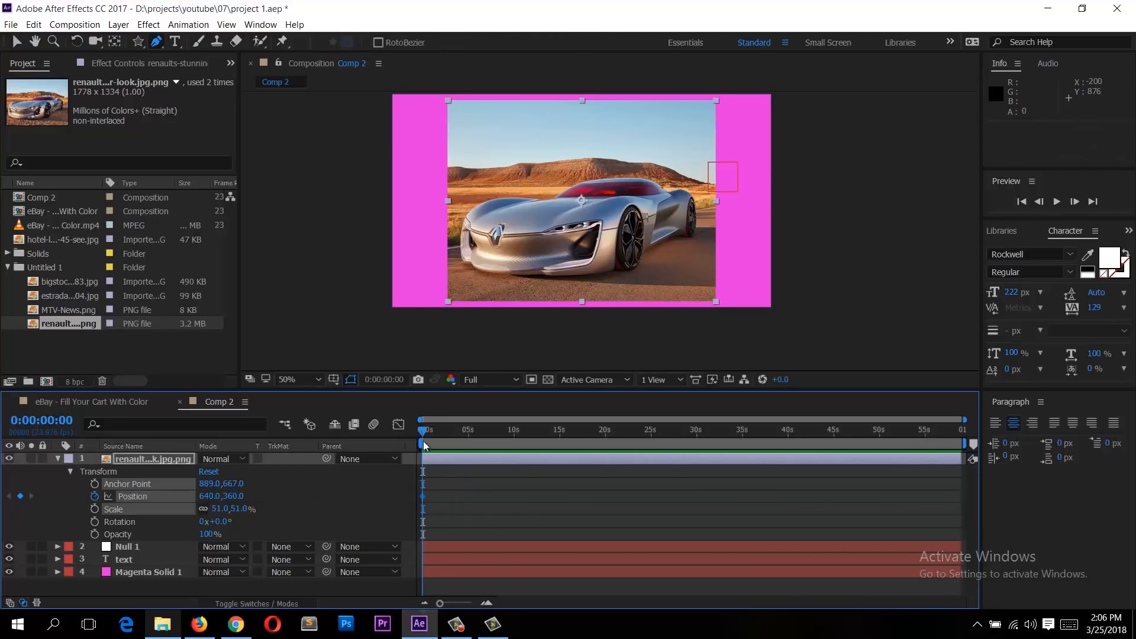
# Step: Move the car image off the composition's left edge at the first keyframe
pyautogui.click(619, 207)
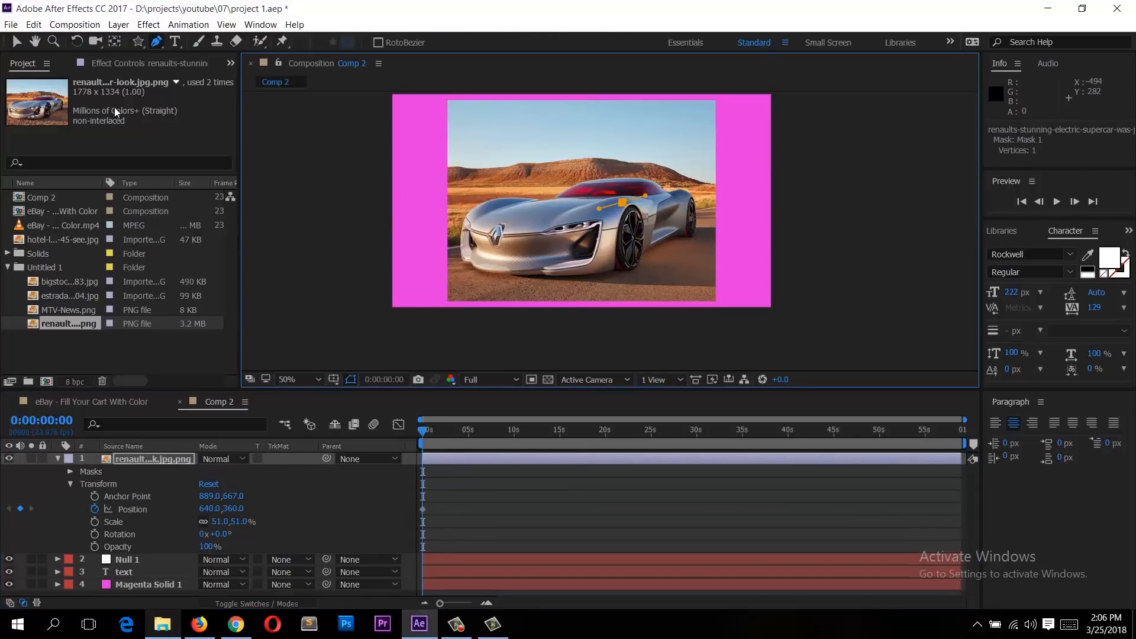
pyautogui.hotkey('ctrl', 'z')
pyautogui.click(16, 42)
pyautogui.moveTo(486, 187); pyautogui.dragTo(301, 203)
pyautogui.press('space')
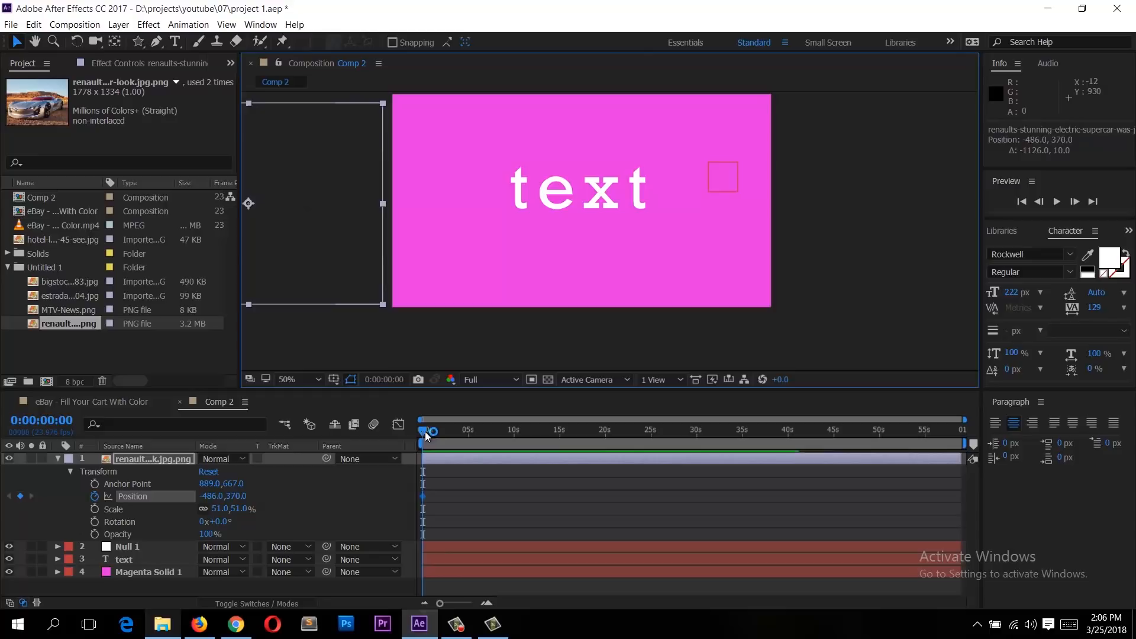
# Step: At 0:00:04:11, move the car image past the composition's right edge to add a second Position keyframe
pyautogui.moveTo(478, 432); pyautogui.dragTo(462, 432)
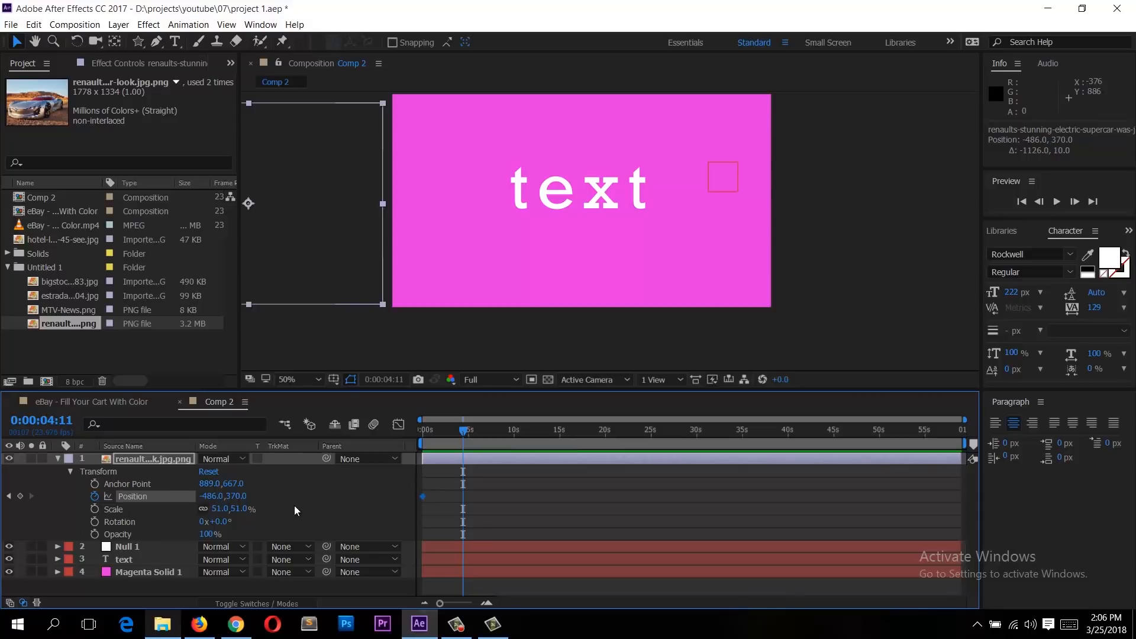
pyautogui.moveTo(310, 229); pyautogui.dragTo(953, 224)
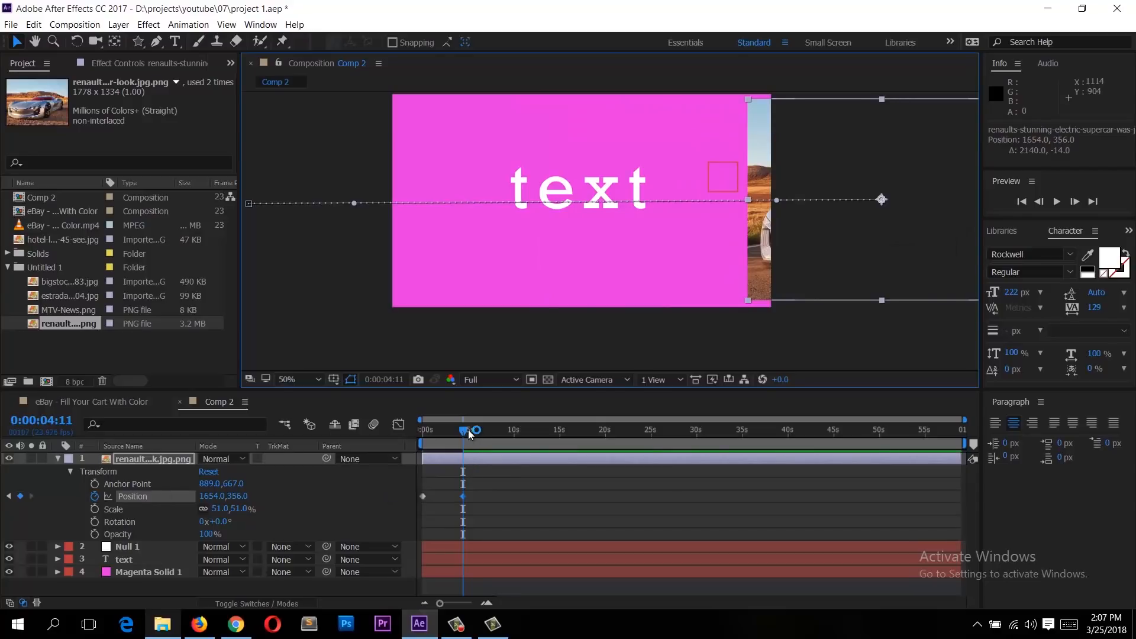
# Step: At about two seconds, raise the image so its motion path bends into an upward arc
pyautogui.moveTo(431, 432)
pyautogui.mouseDown()
pyautogui.moveTo(492, 434)
pyautogui.moveTo(443, 440)
pyautogui.mouseUp()
pyautogui.moveTo(621, 226); pyautogui.dragTo(626, 156)
# Step: Return to the start, preview the car's movement, and scrub to about one second
pyautogui.moveTo(438, 431); pyautogui.dragTo(381, 434)
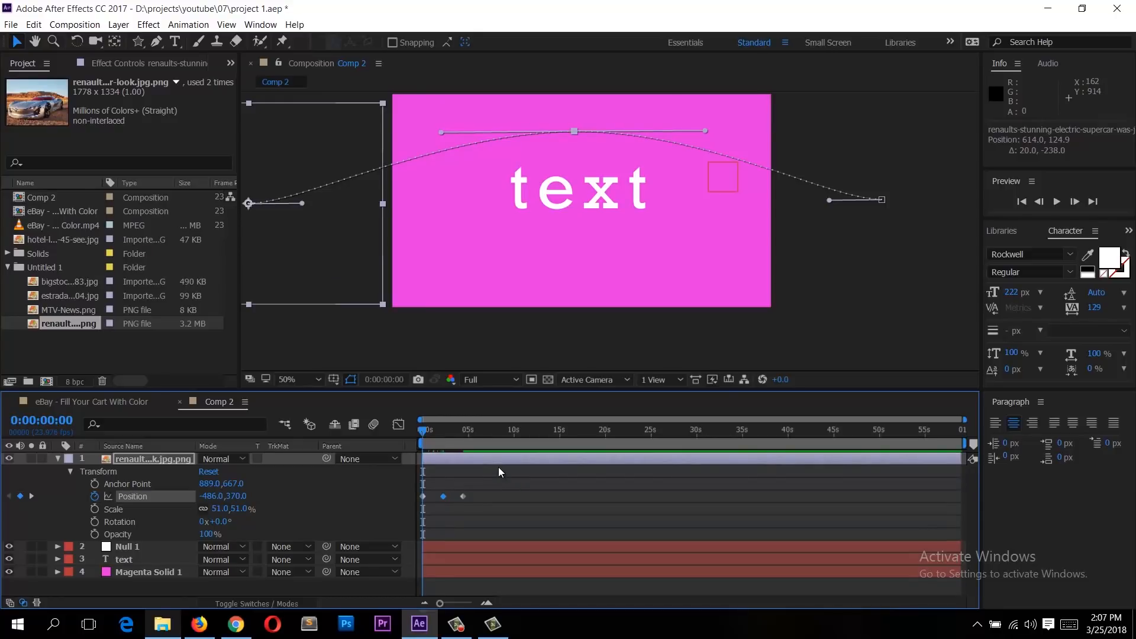
pyautogui.press('space')
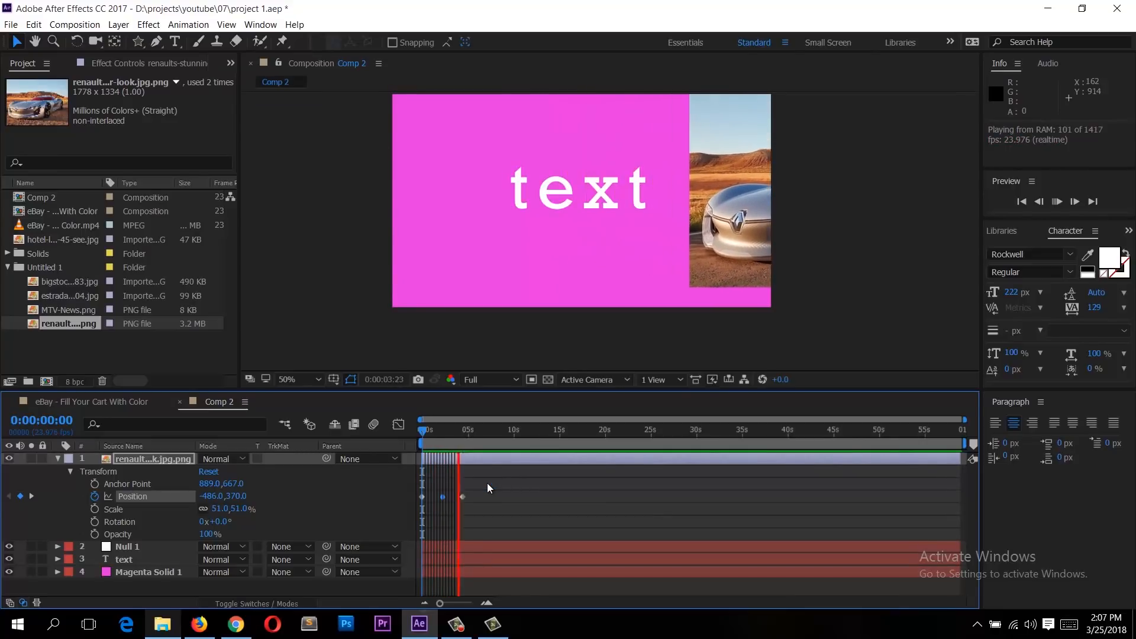
pyautogui.moveTo(451, 443)
pyautogui.mouseDown()
pyautogui.moveTo(416, 441)
pyautogui.moveTo(434, 442)
pyautogui.mouseUp()
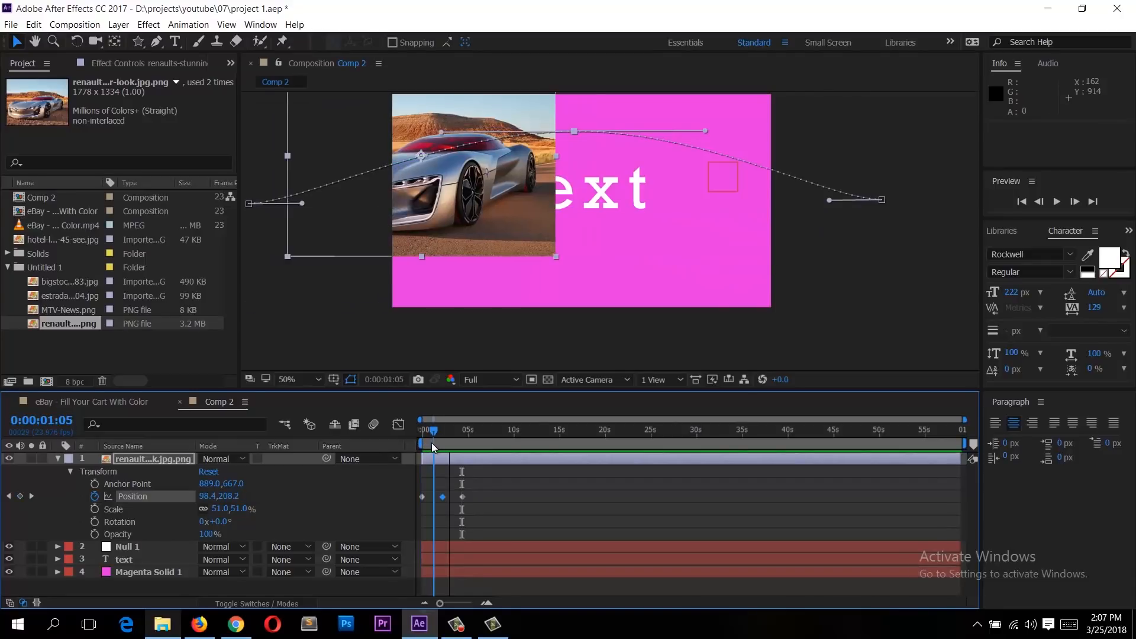
# Step: Add Rotation keyframes around one second, scrubbing the rotation value to spin the image
pyautogui.click(96, 520)
pyautogui.moveTo(436, 434); pyautogui.dragTo(441, 433)
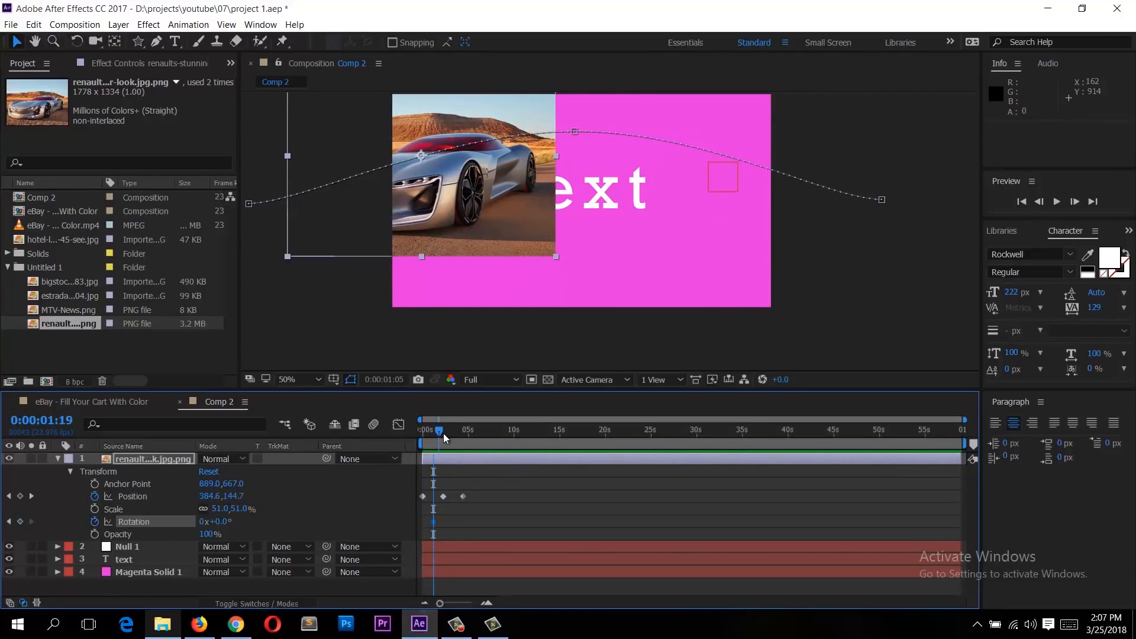
pyautogui.moveTo(223, 521); pyautogui.dragTo(423, 523)
# Step: Preview the animation and collapse the image layer's properties
pyautogui.click(463, 430)
pyautogui.press('space')
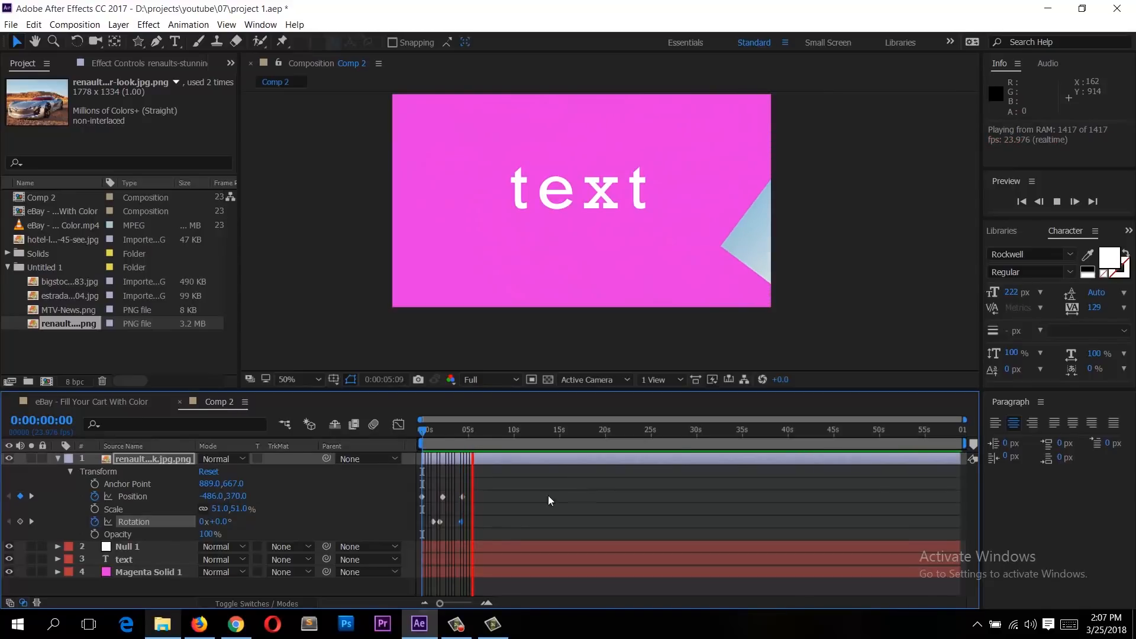
pyautogui.press('space')
pyautogui.click(56, 460)
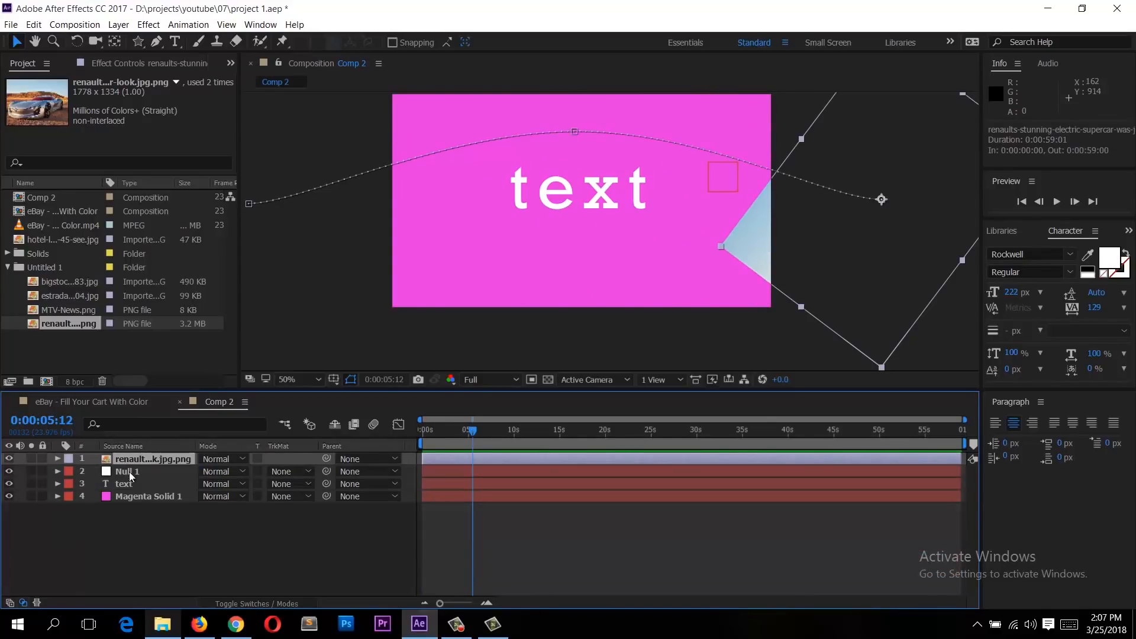
# Step: Move the text layer above the car image layer so the text stays on top
pyautogui.moveTo(451, 433); pyautogui.dragTo(431, 434)
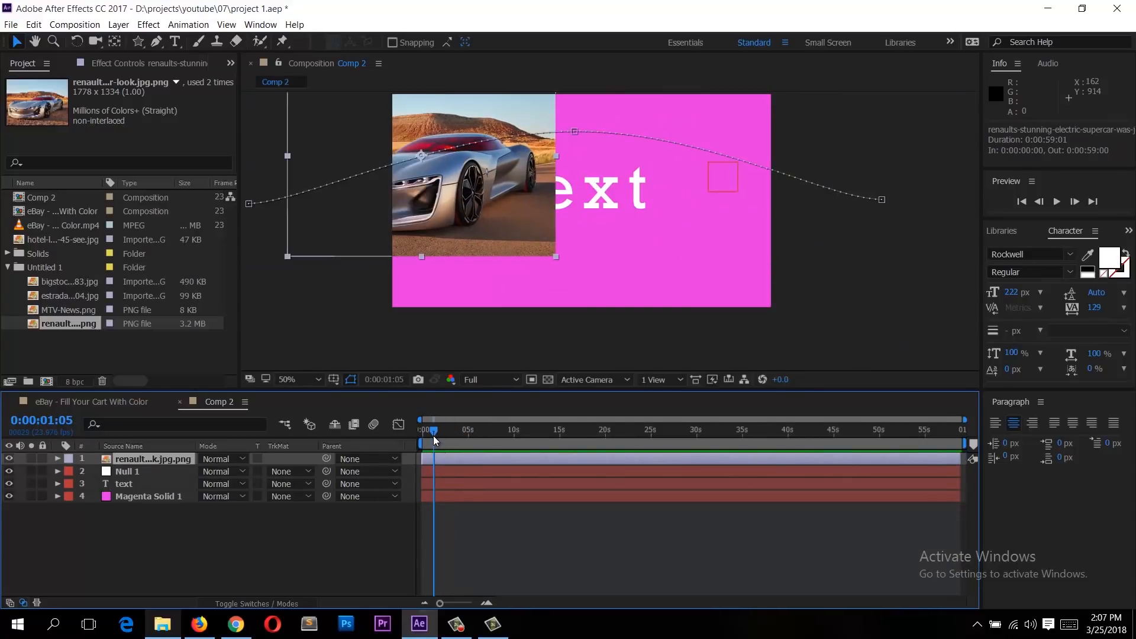
pyautogui.click(606, 198)
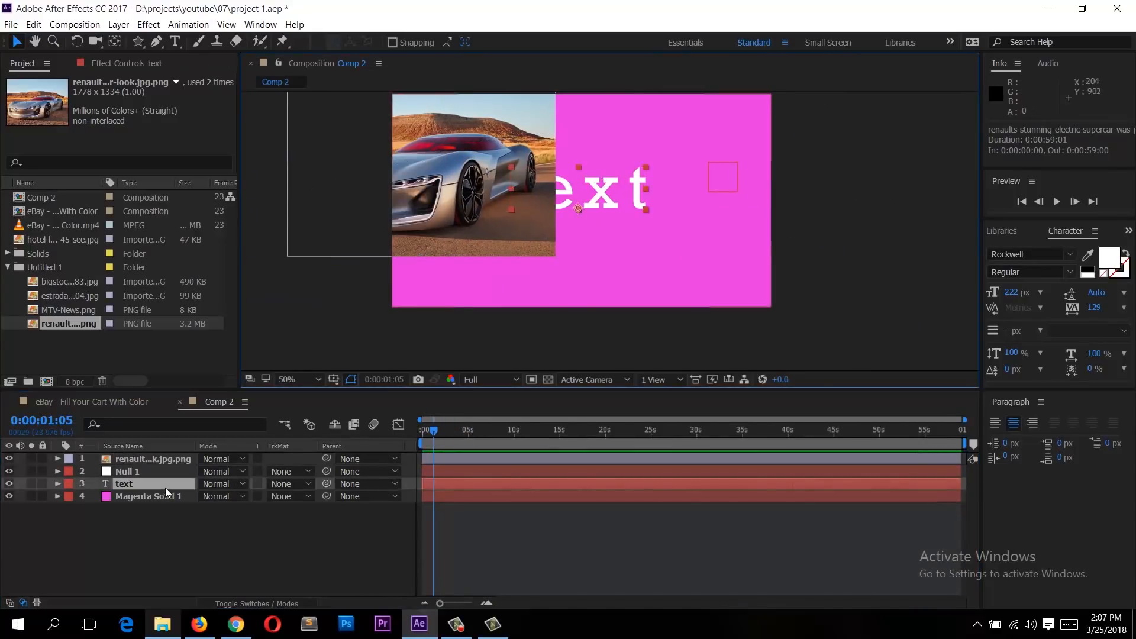
pyautogui.moveTo(161, 487); pyautogui.dragTo(160, 454)
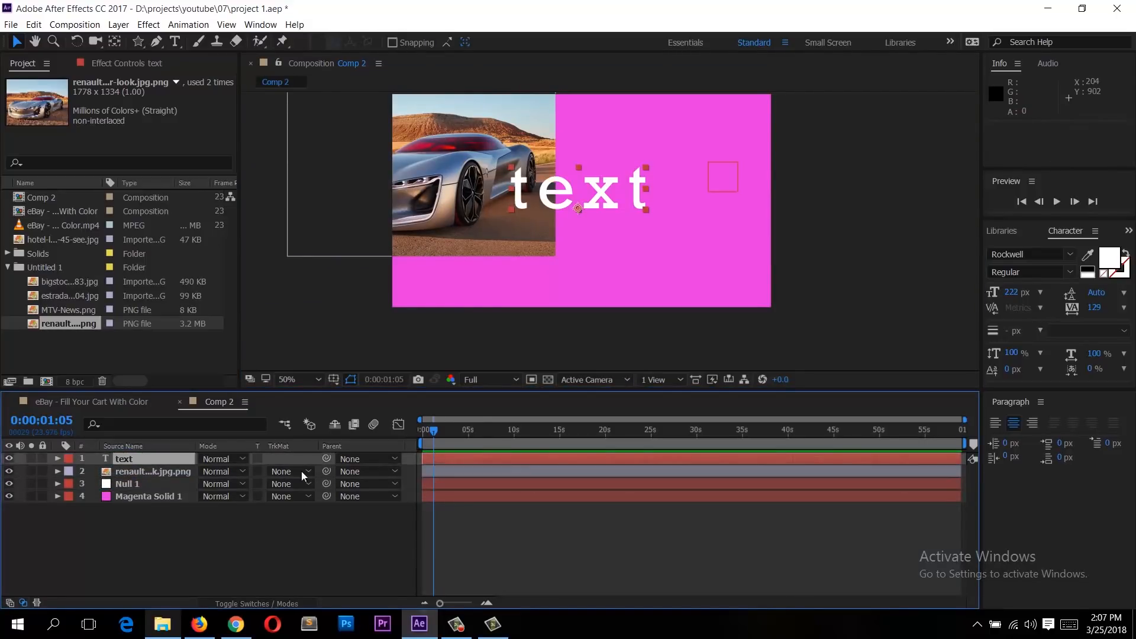
# Step: Return to the start and preview the animation with the text in front
pyautogui.click(375, 559)
pyautogui.moveTo(434, 431); pyautogui.dragTo(374, 446)
pyautogui.press('space')
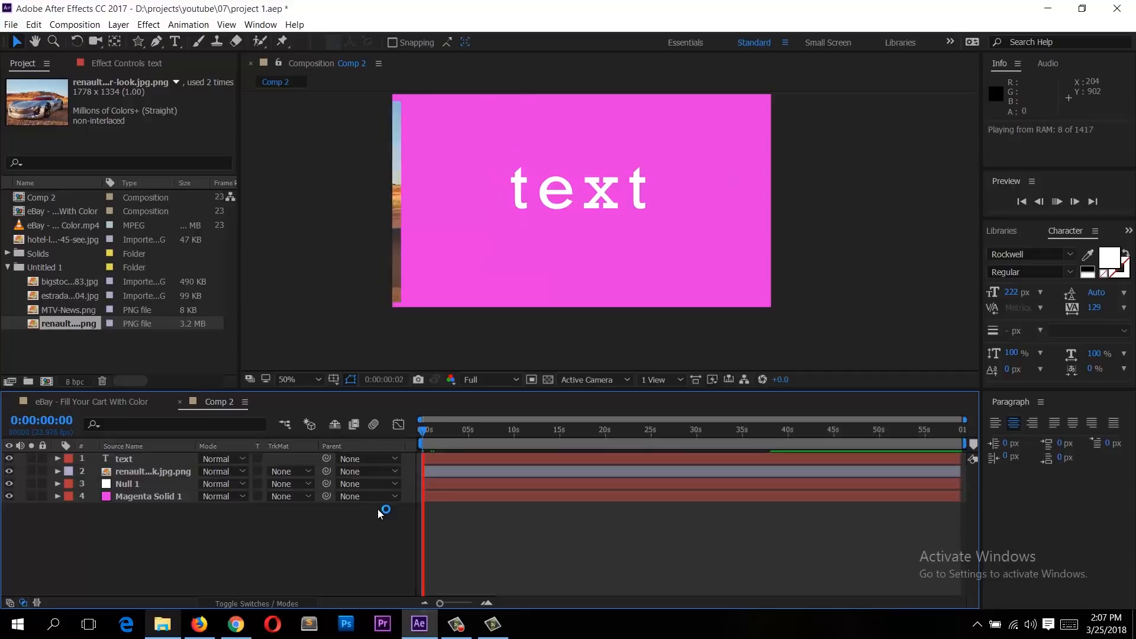
pyautogui.click(463, 260)
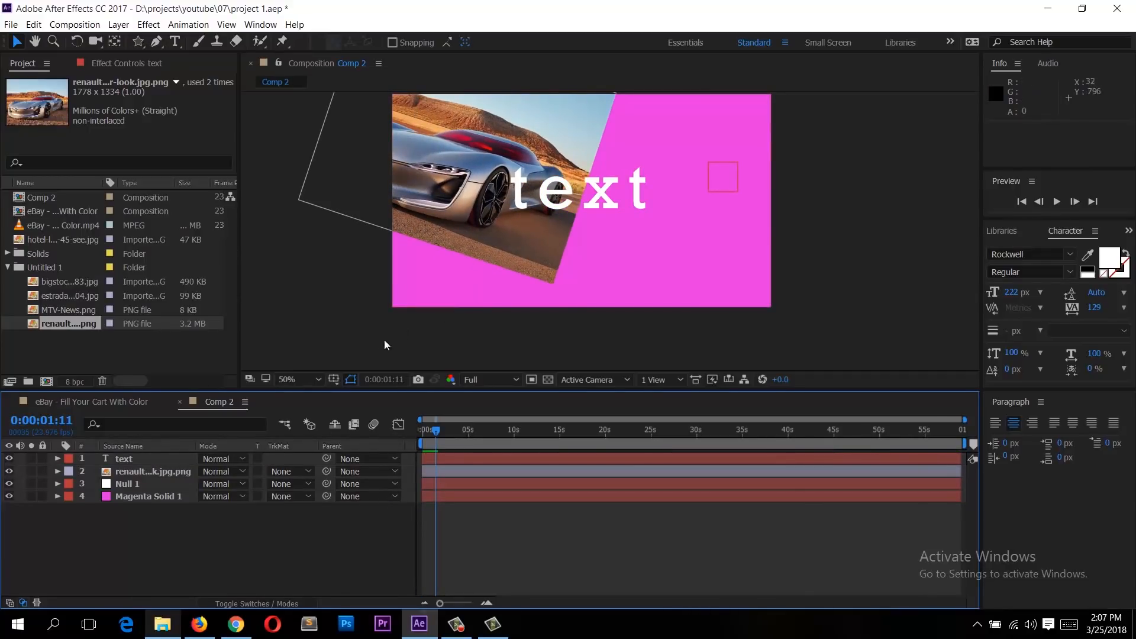
# Step: Apply a Drop Shadow layer style to the text layer
pyautogui.click(137, 471)
pyautogui.click(133, 459)
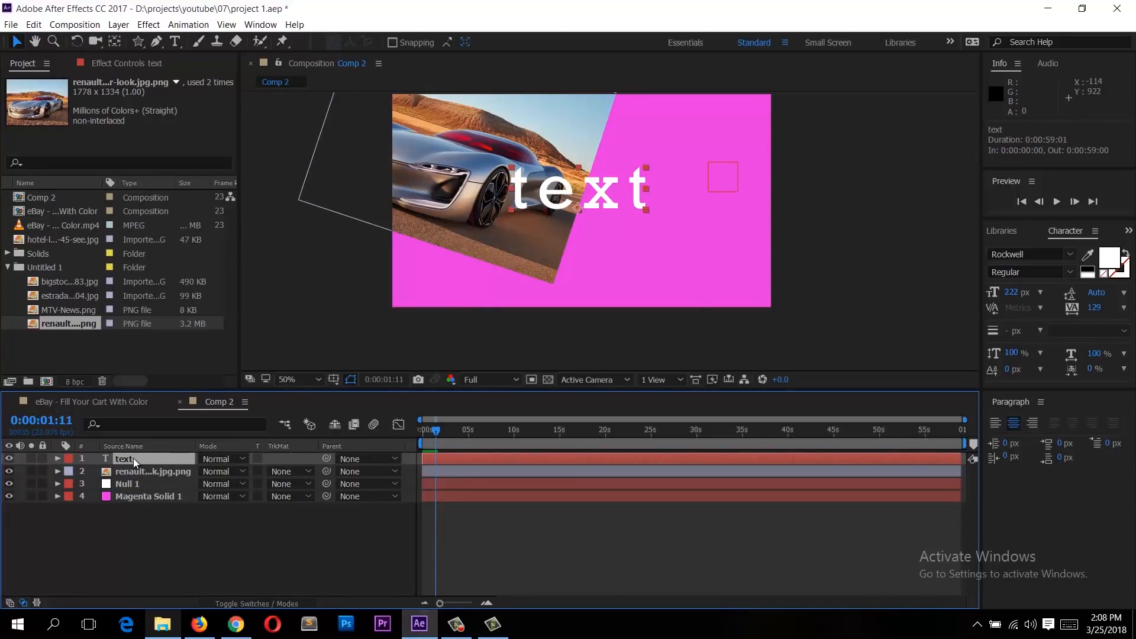
pyautogui.scroll(1, 555, 263)
pyautogui.press('space')
pyautogui.moveTo(554, 148); pyautogui.dragTo(576, 288)
pyautogui.scroll(-1, 577, 288)
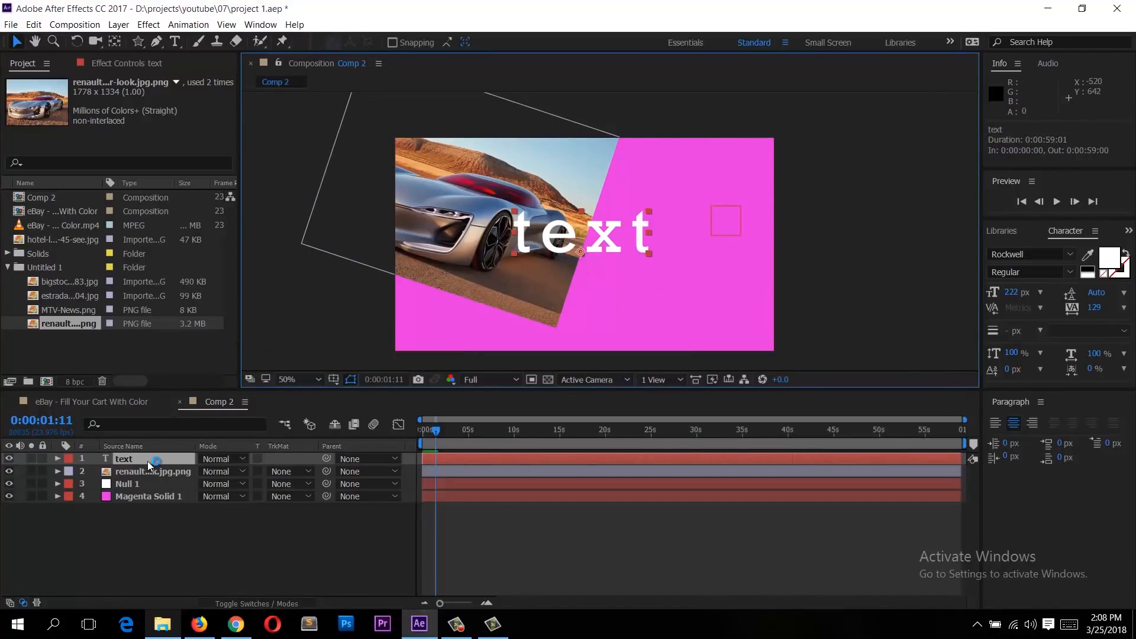
pyautogui.click(118, 25)
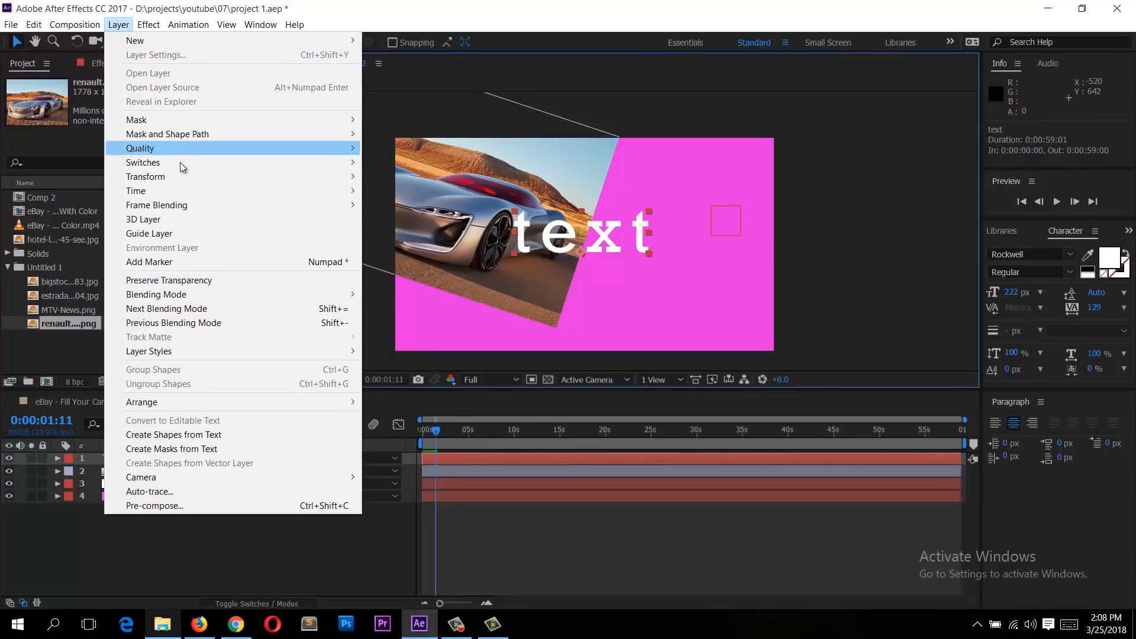
pyautogui.click(196, 351)
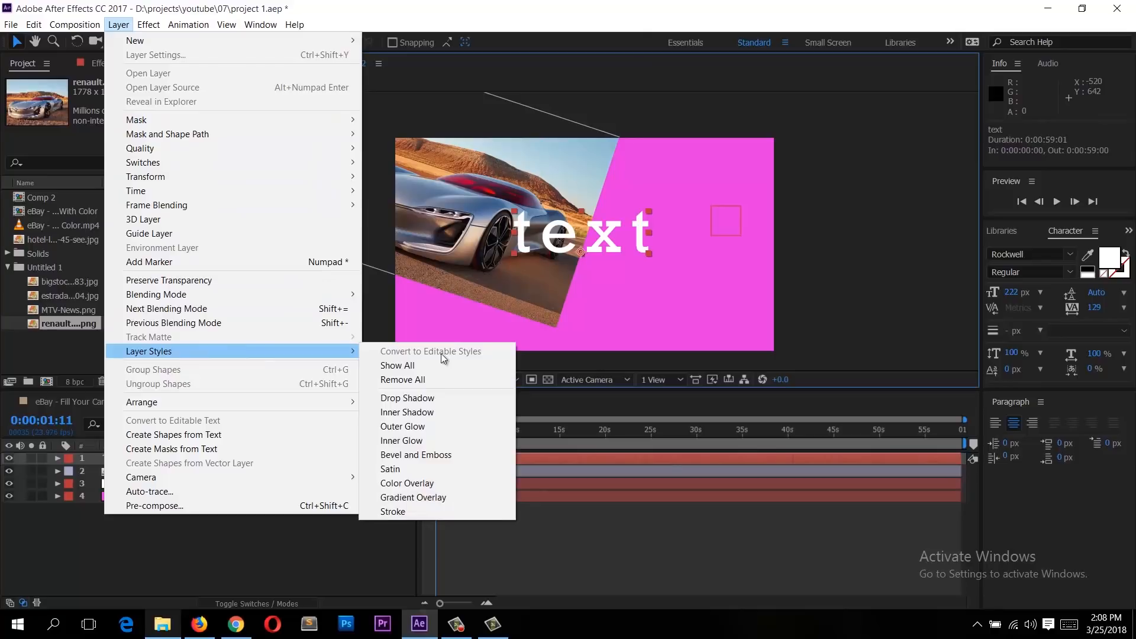
pyautogui.click(432, 399)
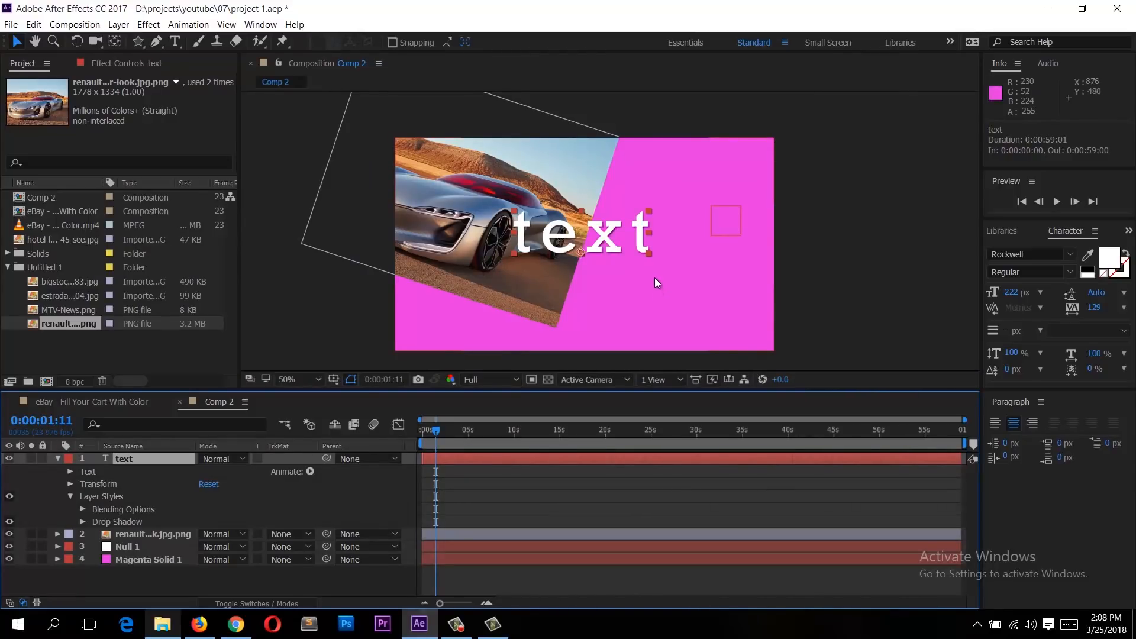
# Step: Set the text's drop shadow Distance to 45, Spread to 47% and Size to 77
pyautogui.press('.')
pyautogui.press('.')
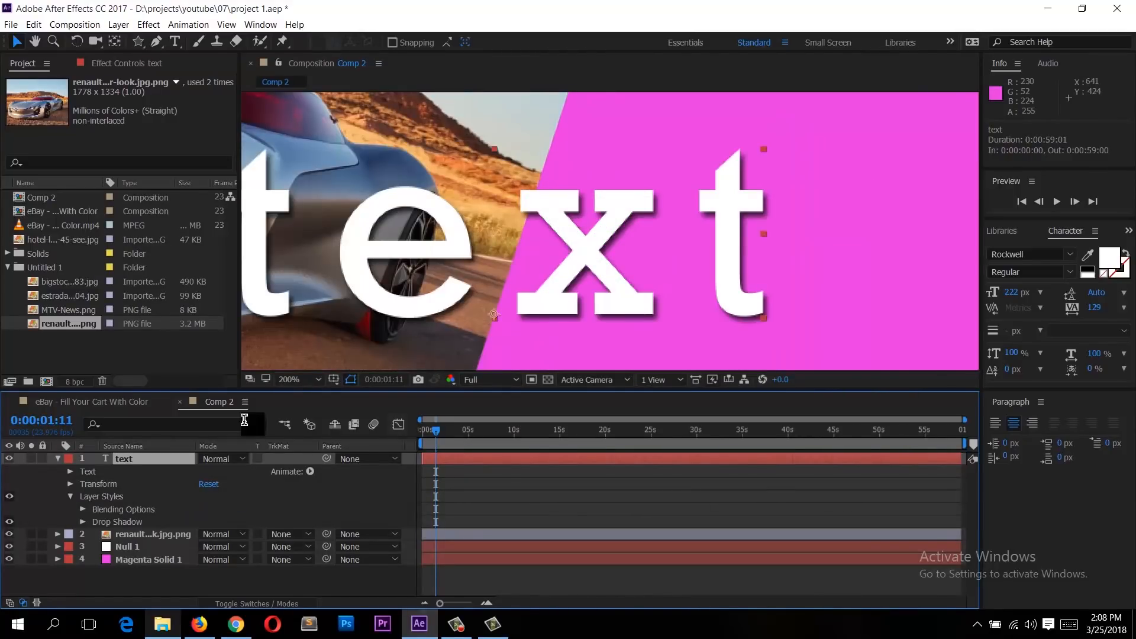
pyautogui.click(106, 500)
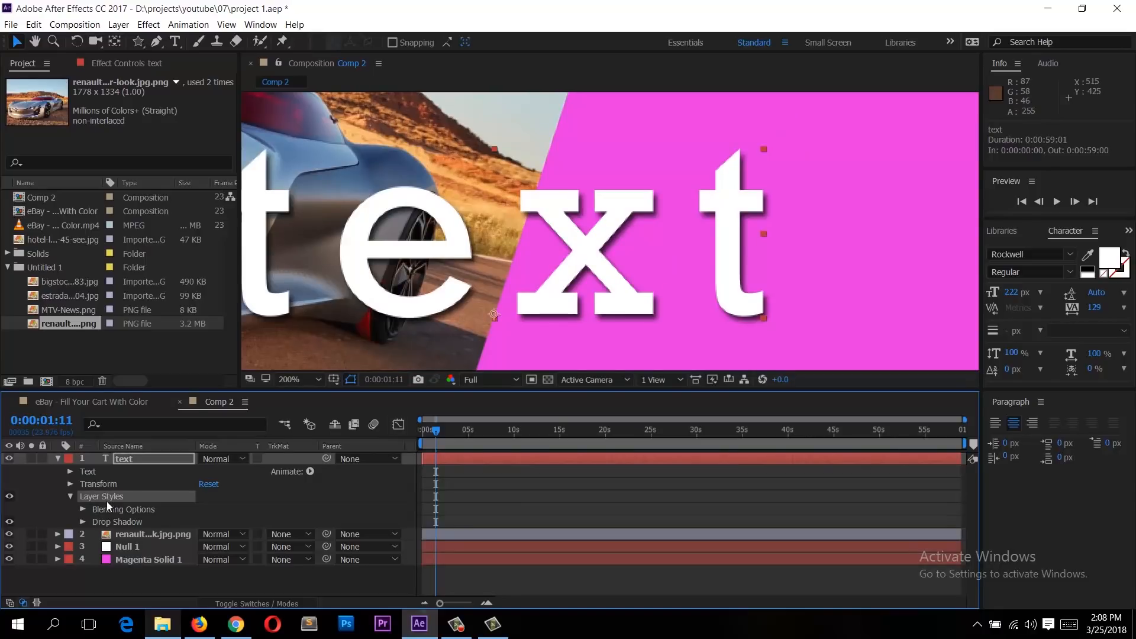
pyautogui.click(83, 523)
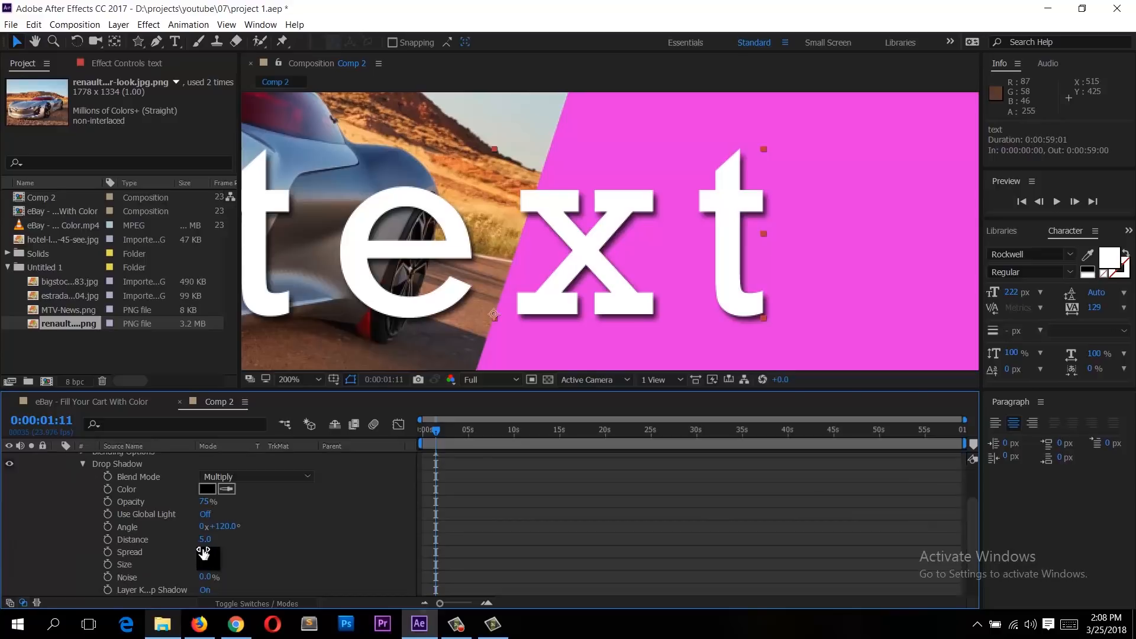
pyautogui.moveTo(204, 539); pyautogui.dragTo(251, 567)
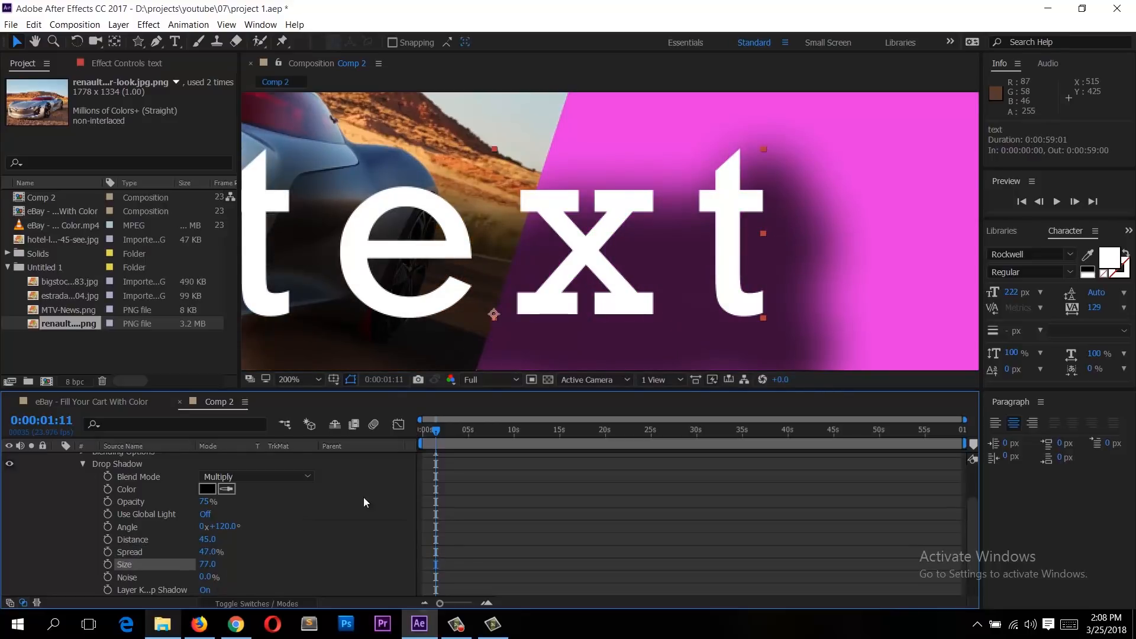
pyautogui.scroll(-3, 676, 296)
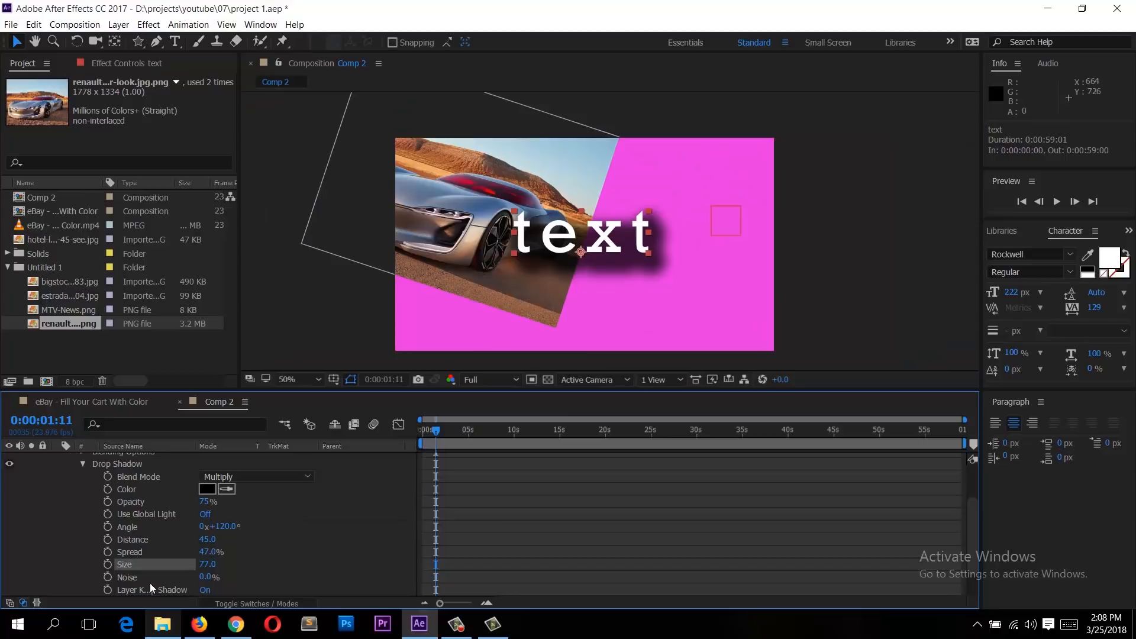
# Step: Keyframe the drop shadow Distance, raising it to 396 at about two seconds
pyautogui.scroll(3, 116, 508)
pyautogui.click(123, 521)
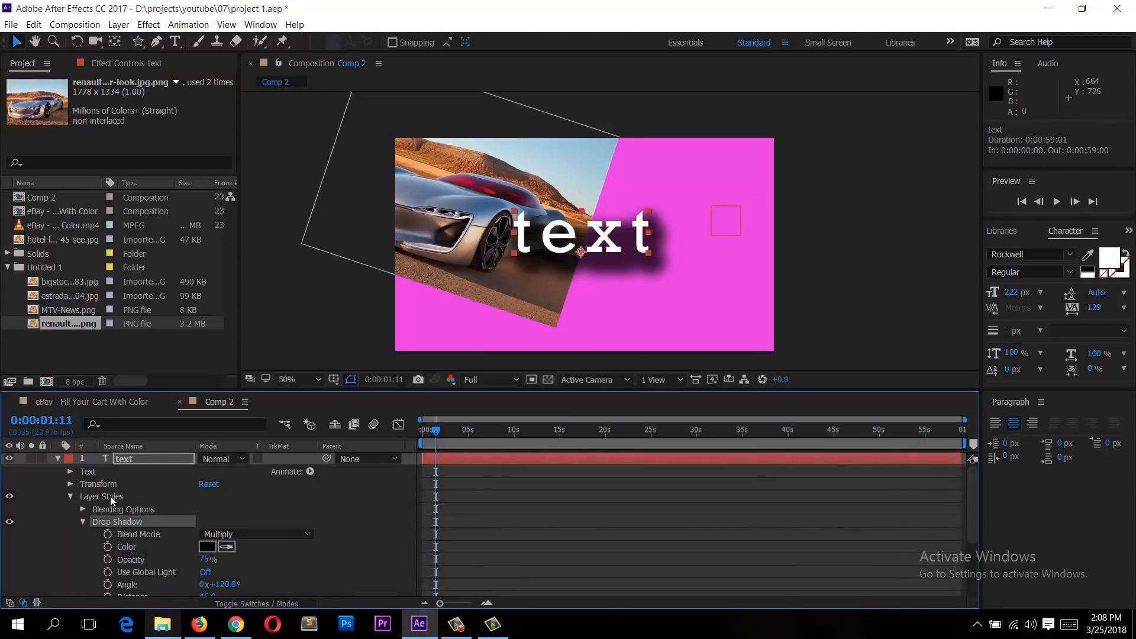
pyautogui.scroll(-3, 139, 520)
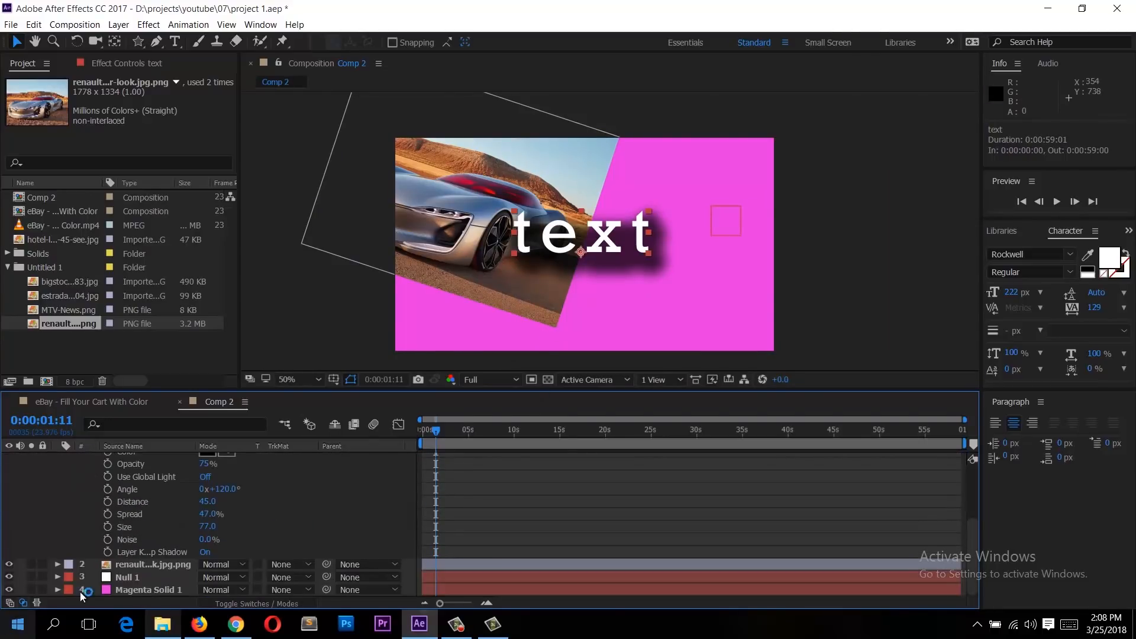
pyautogui.click(107, 501)
pyautogui.moveTo(456, 428); pyautogui.dragTo(460, 428)
pyautogui.moveTo(206, 502); pyautogui.dragTo(442, 477)
pyautogui.moveTo(459, 431); pyautogui.dragTo(423, 441)
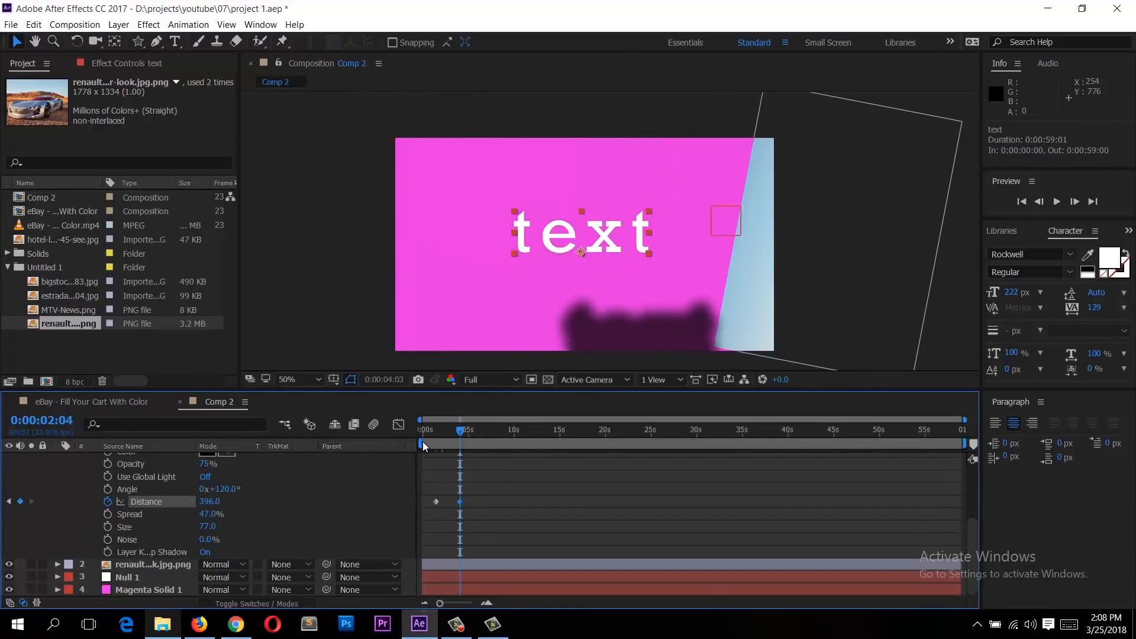
# Step: Set the preview resolution to Quarter and play the animation from the start
pyautogui.press('space')
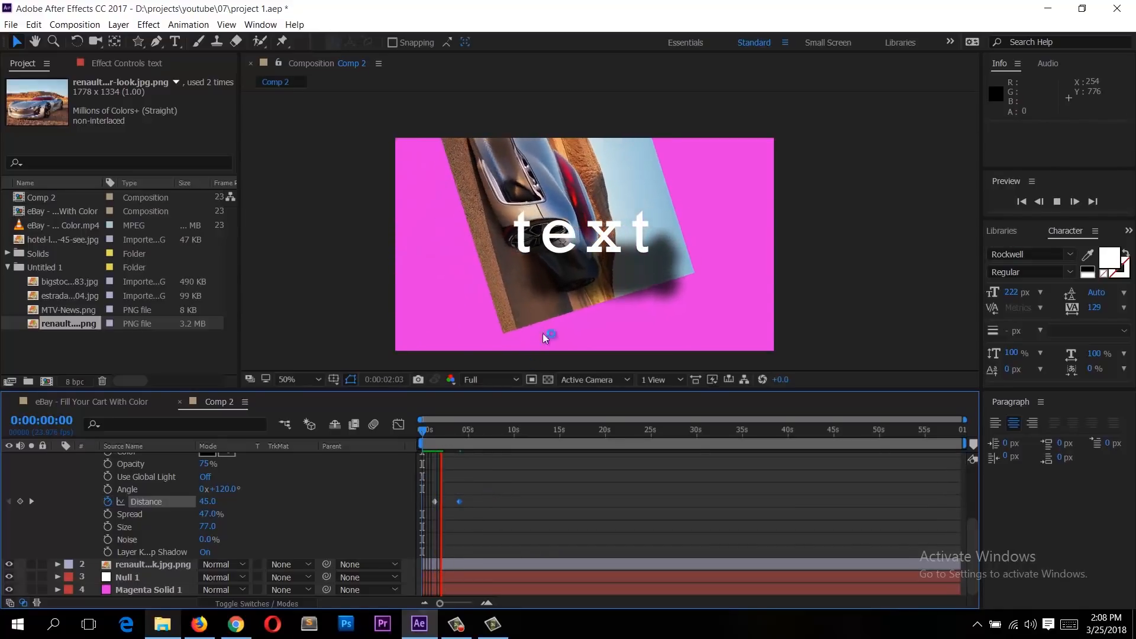
pyautogui.press('space')
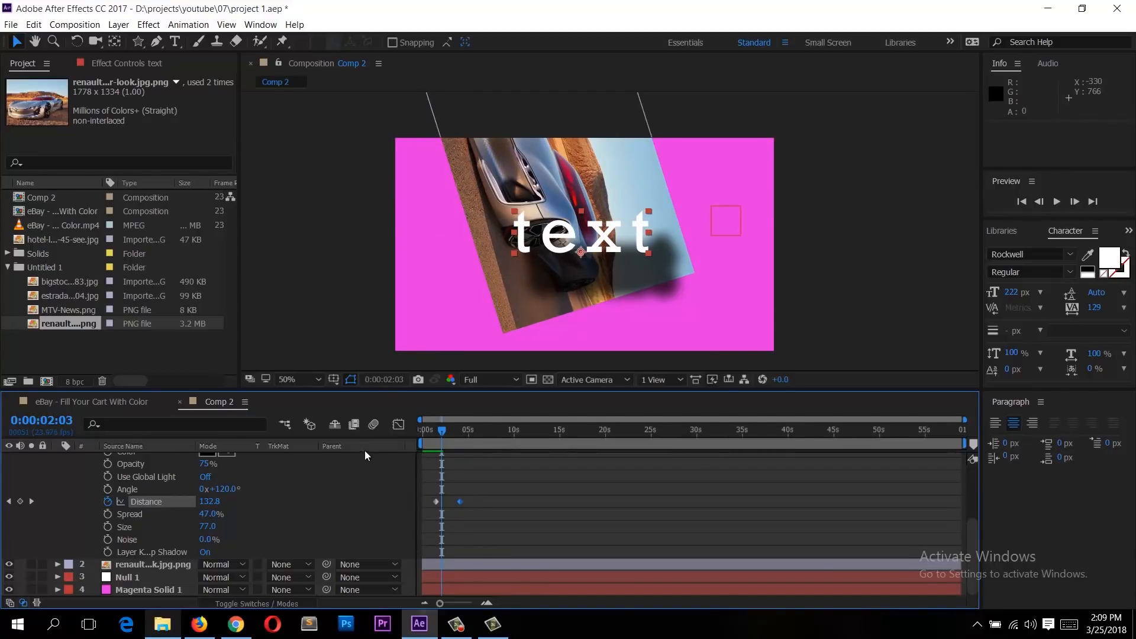
pyautogui.click(487, 378)
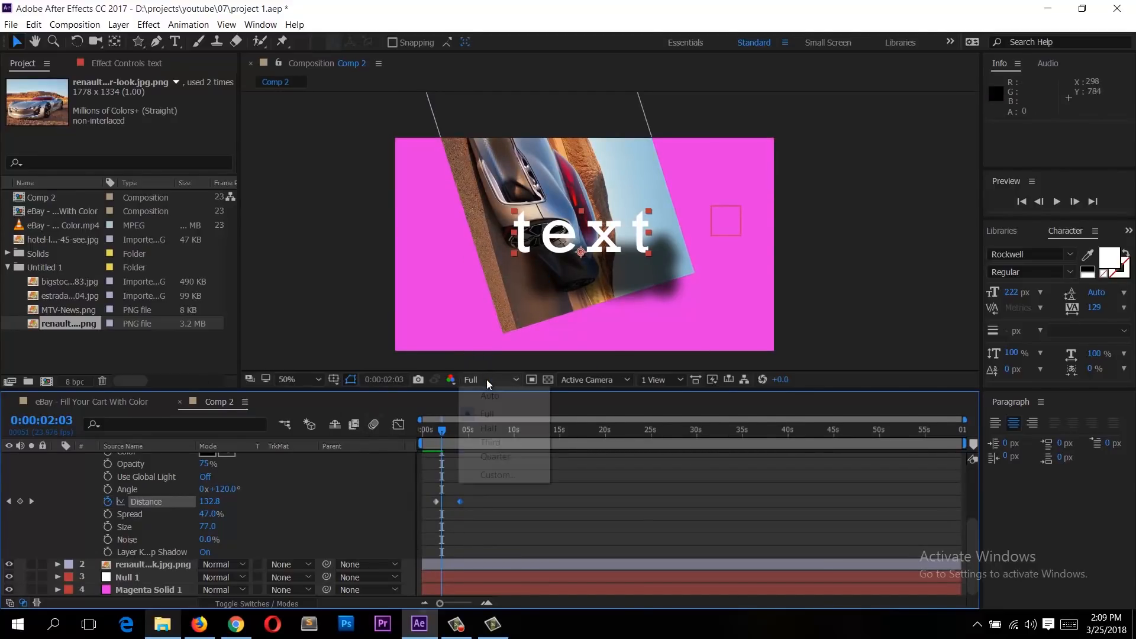
pyautogui.click(496, 457)
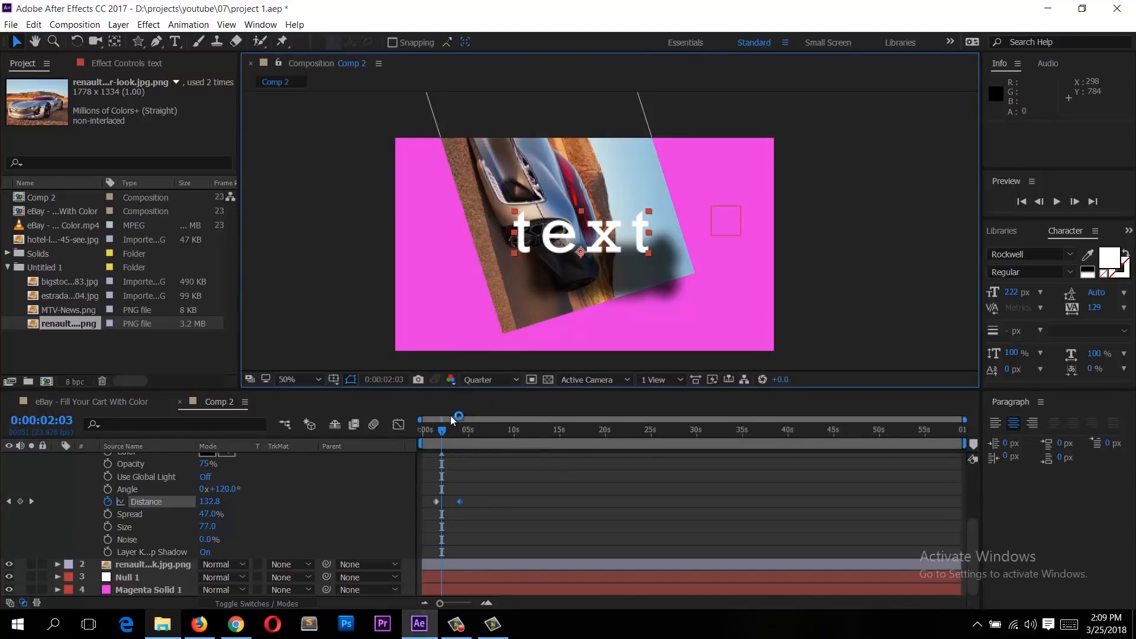
pyautogui.press('Home')
pyautogui.press('space')
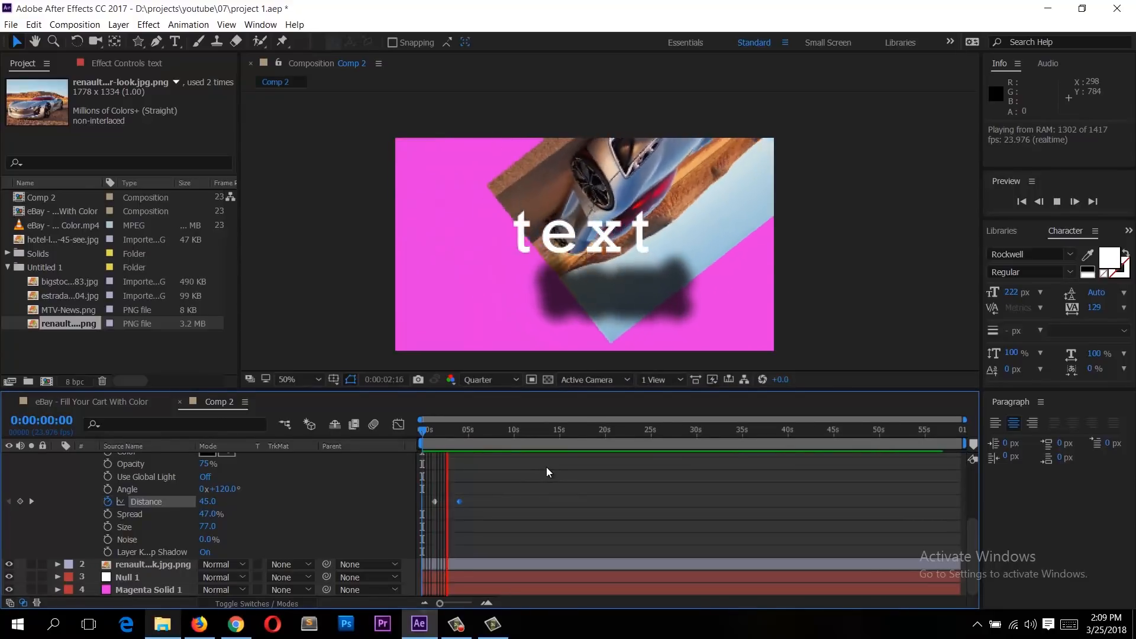
pyautogui.press('space')
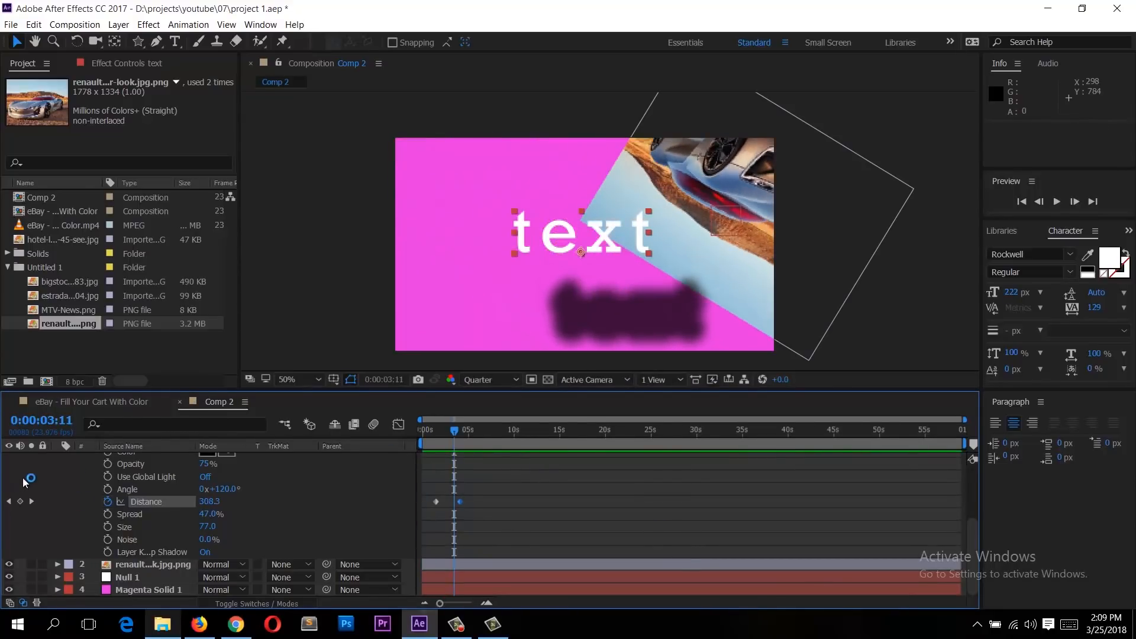
# Step: Collapse the text layer and add the composition to the Render Queue
pyautogui.scroll(5, 33, 490)
pyautogui.click(57, 460)
pyautogui.click(57, 459)
pyautogui.click(18, 26)
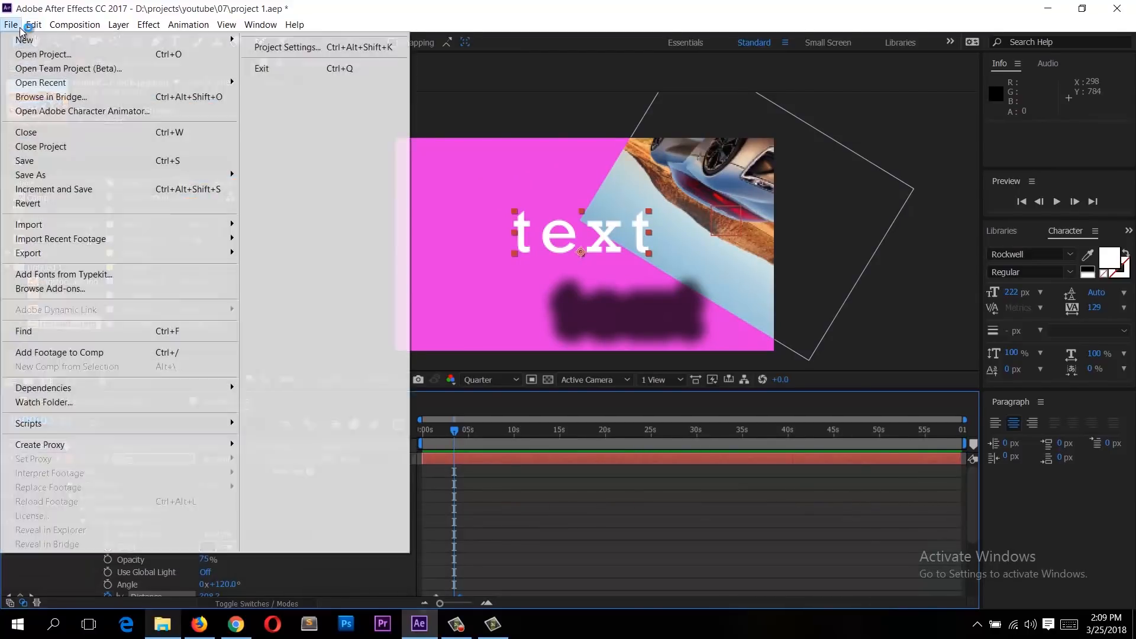
pyautogui.moveTo(34, 25)
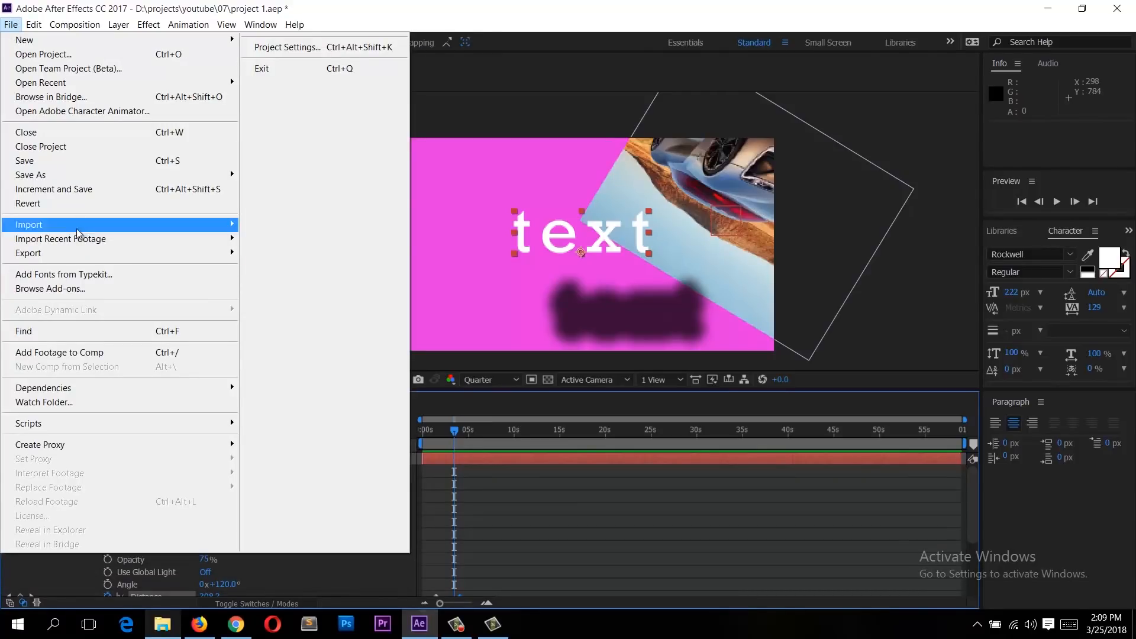
pyautogui.moveTo(79, 263)
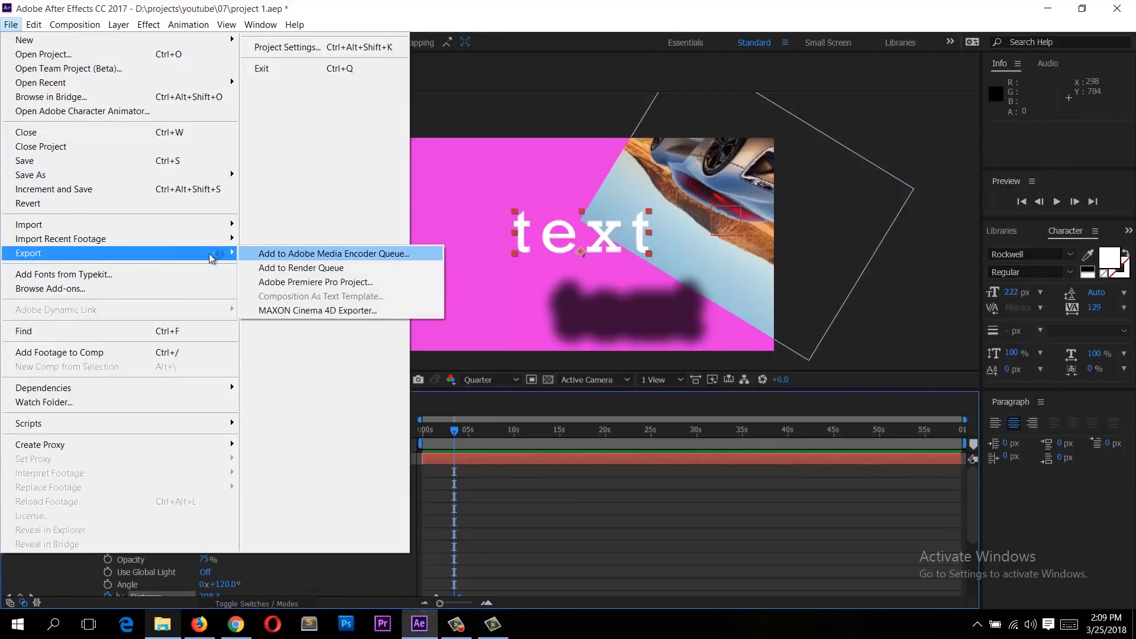
pyautogui.click(315, 270)
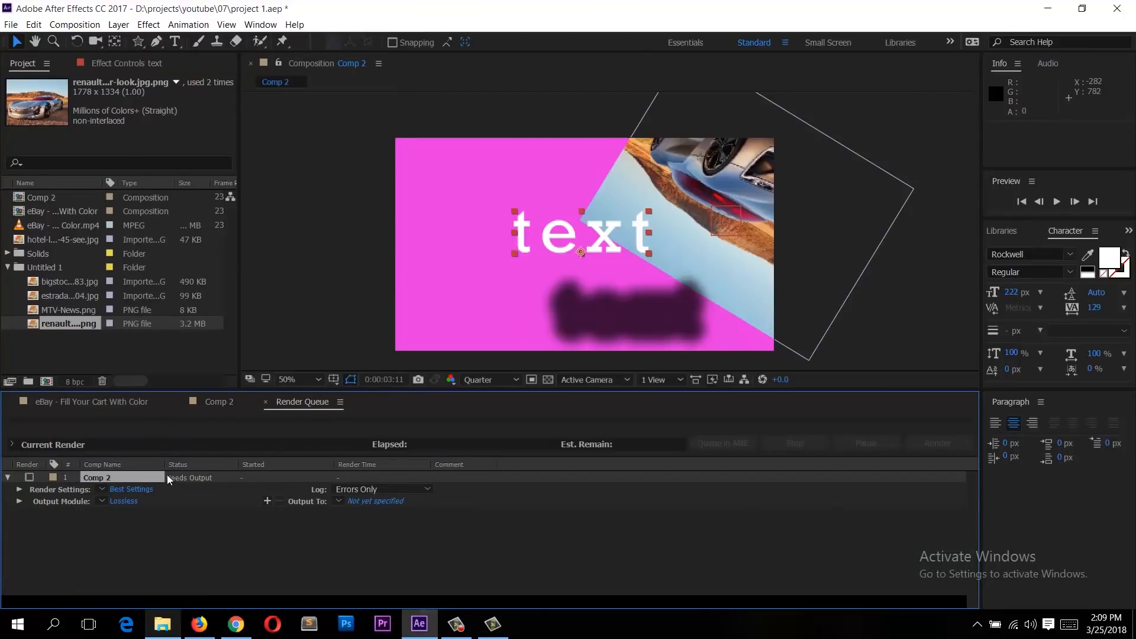
pyautogui.click(367, 502)
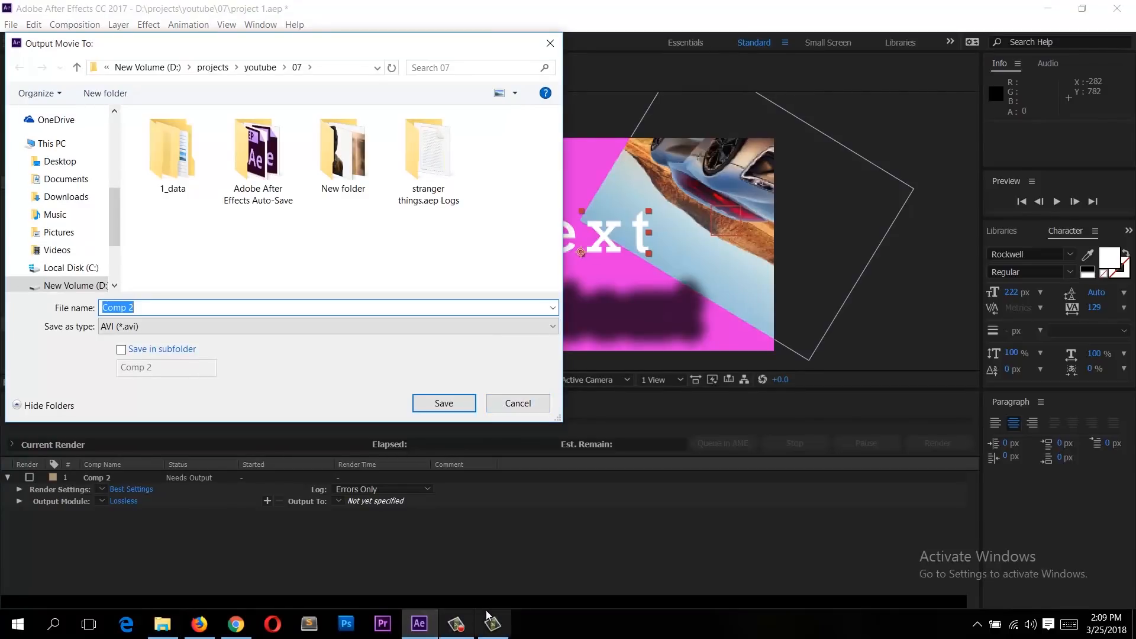
pyautogui.click(455, 624)
pyautogui.click(520, 404)
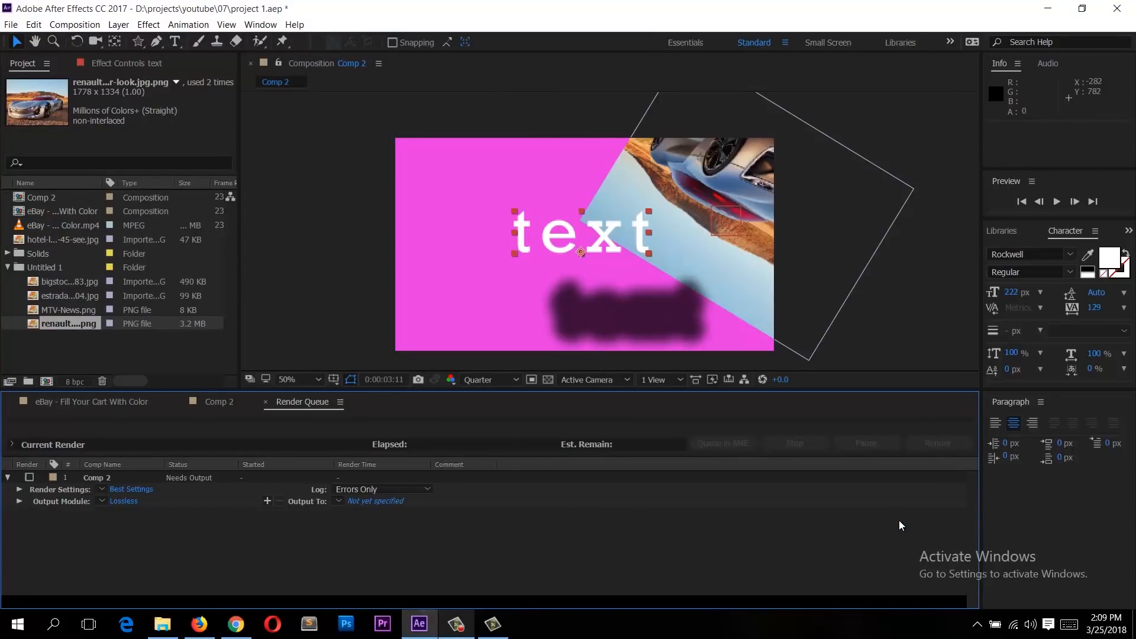
# Step: In File Explorer, open the course video '11 how to animate in aftereffects' from the project folder
pyautogui.click(162, 623)
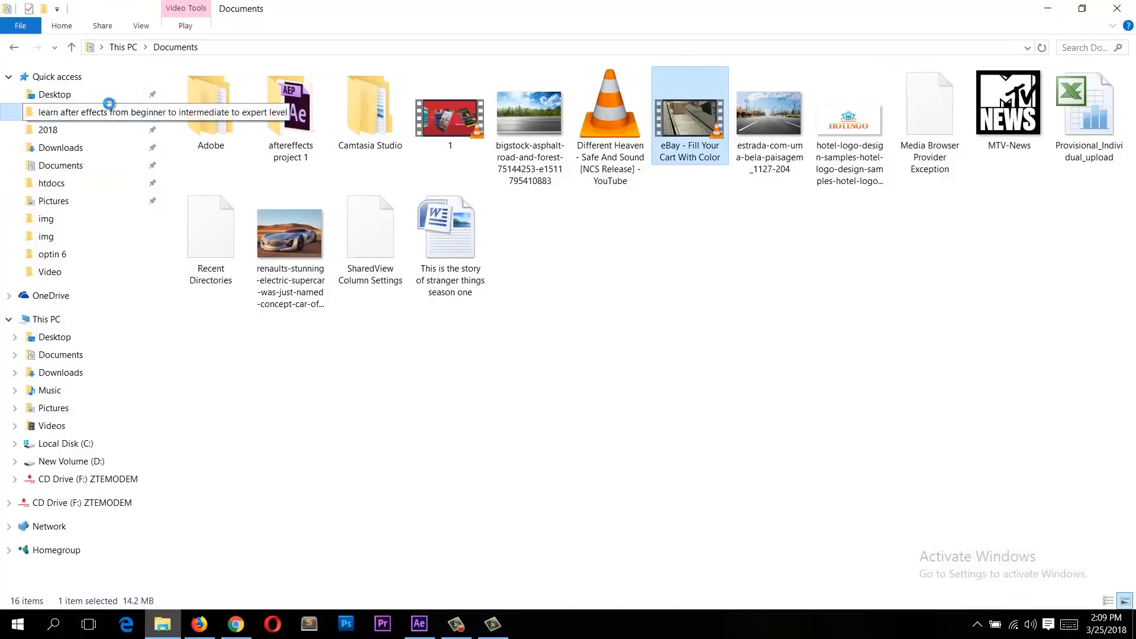
pyautogui.click(118, 113)
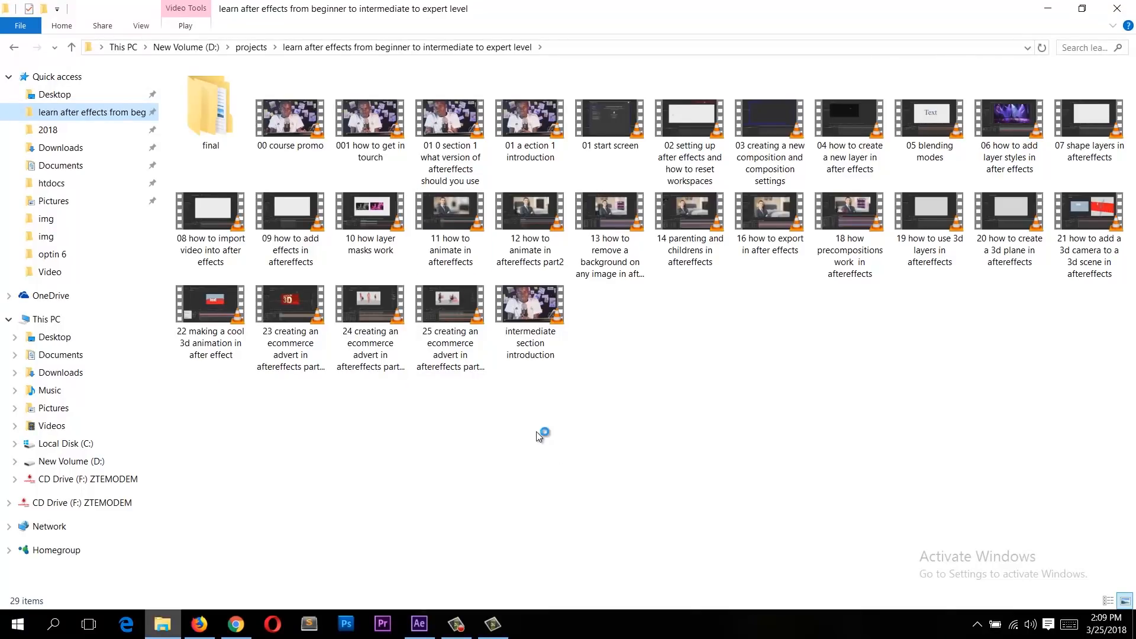
pyautogui.click(474, 238)
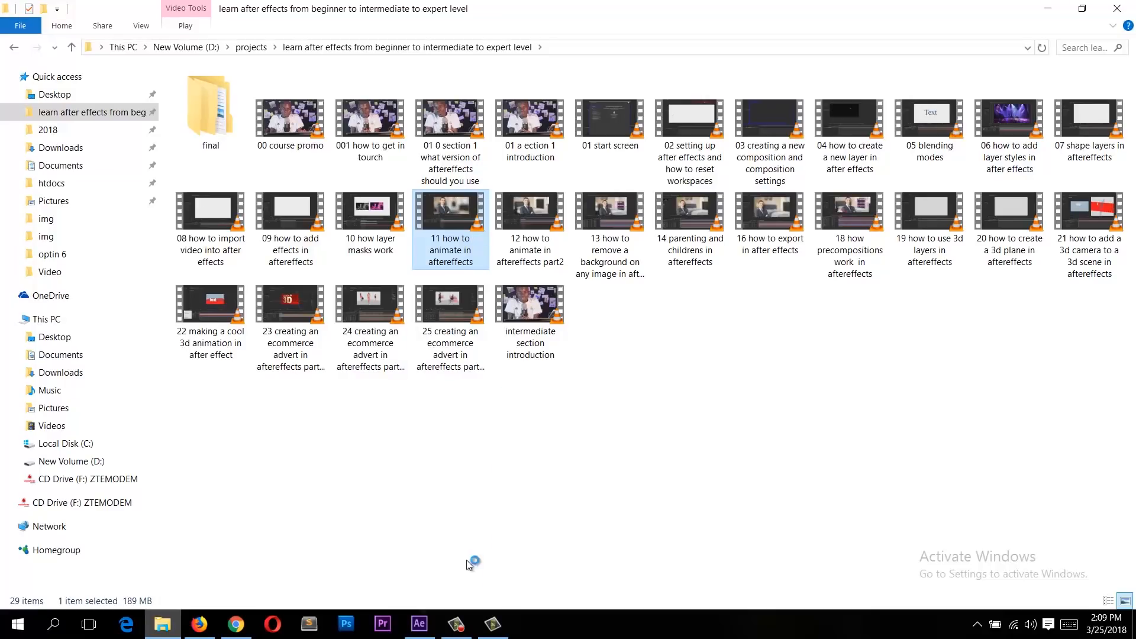
pyautogui.click(457, 625)
pyautogui.click(459, 630)
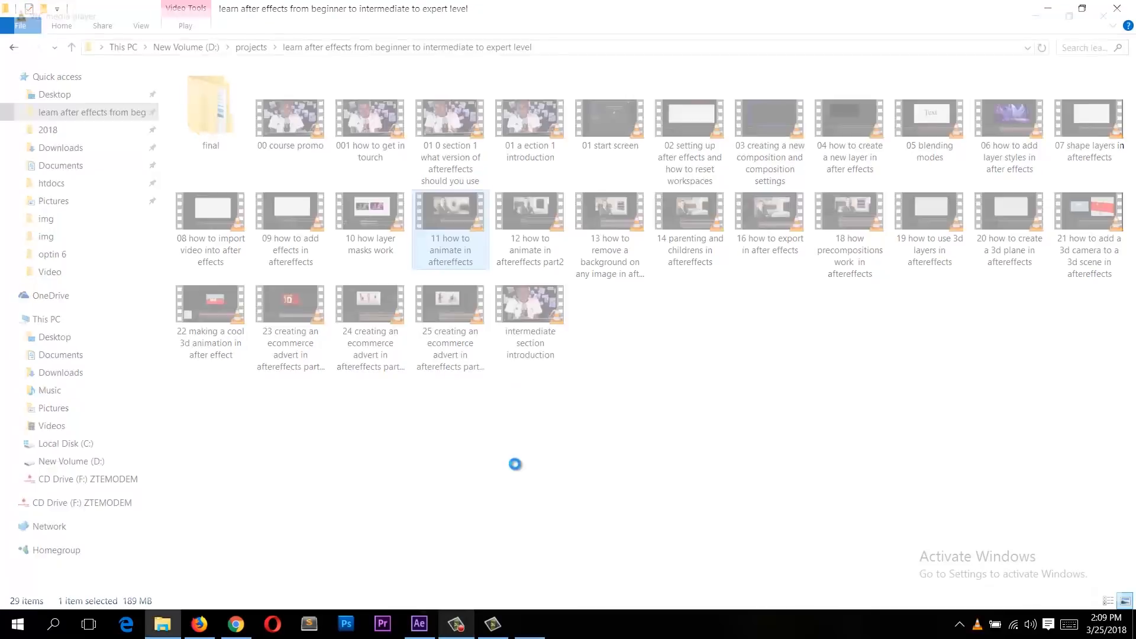
pyautogui.press('Return')
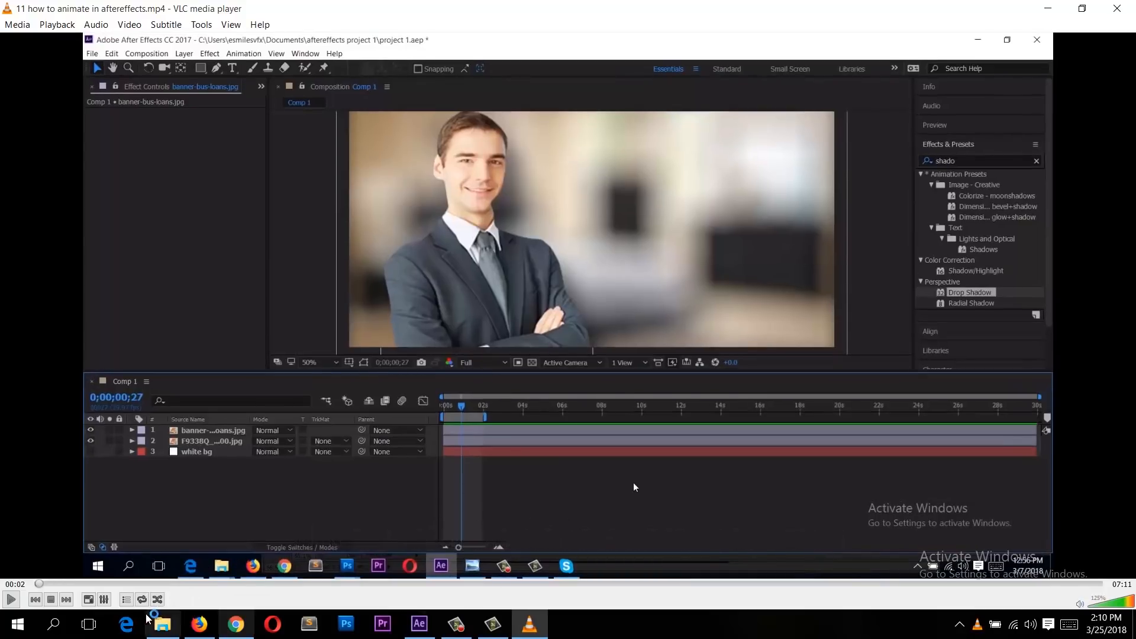
# Step: Skim through the '11 how to animate in aftereffects' video at several points, then close the player
pyautogui.click(203, 584)
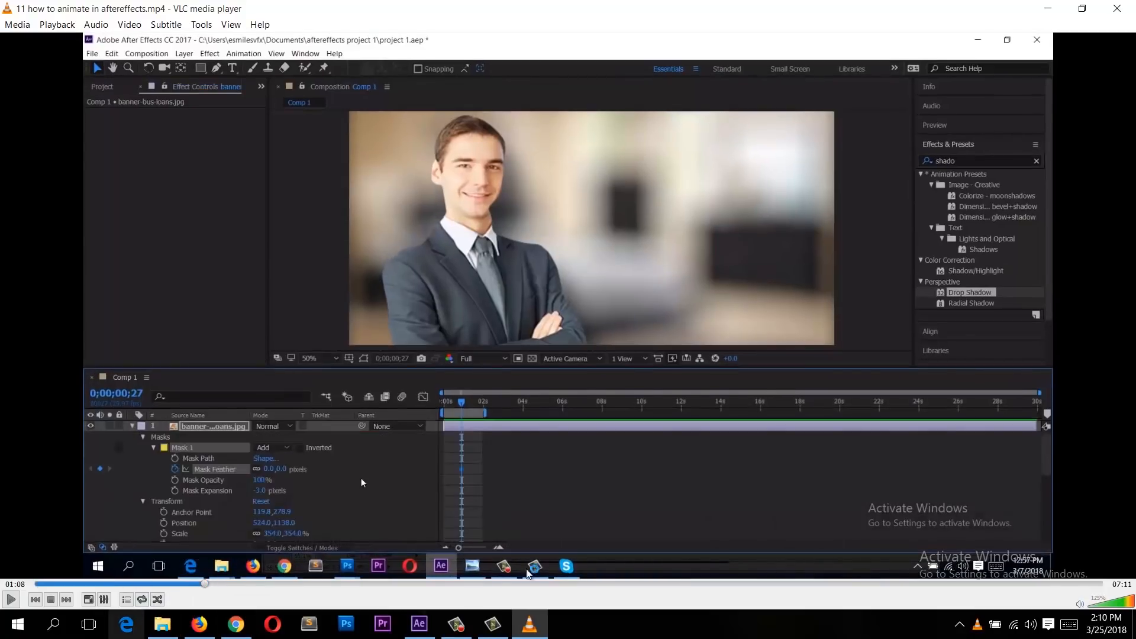
pyautogui.click(598, 584)
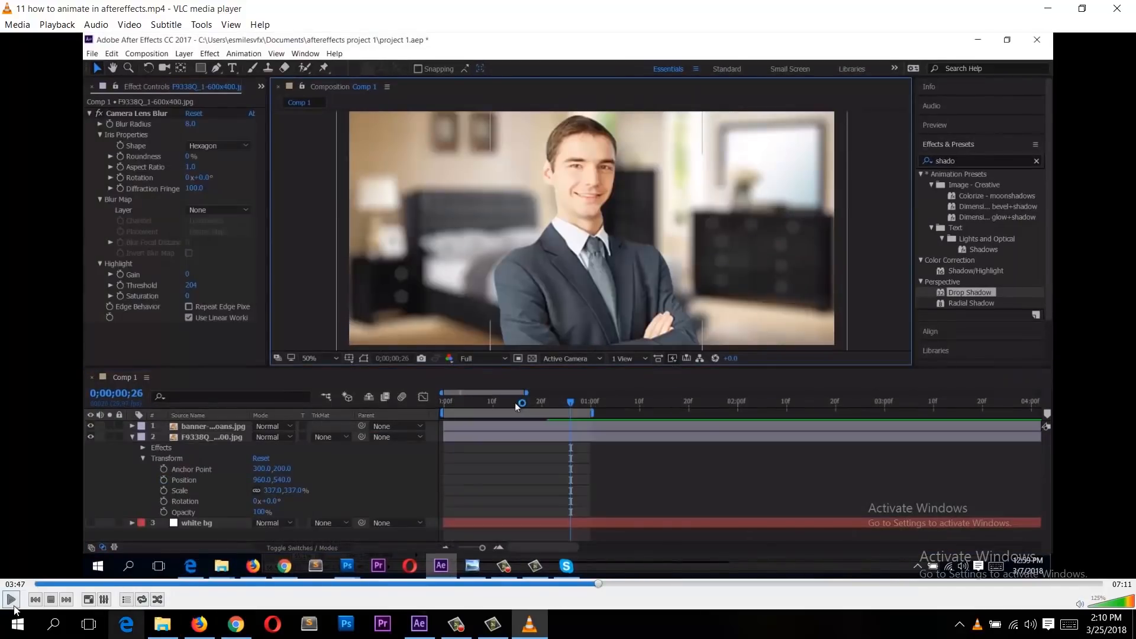
pyautogui.click(12, 602)
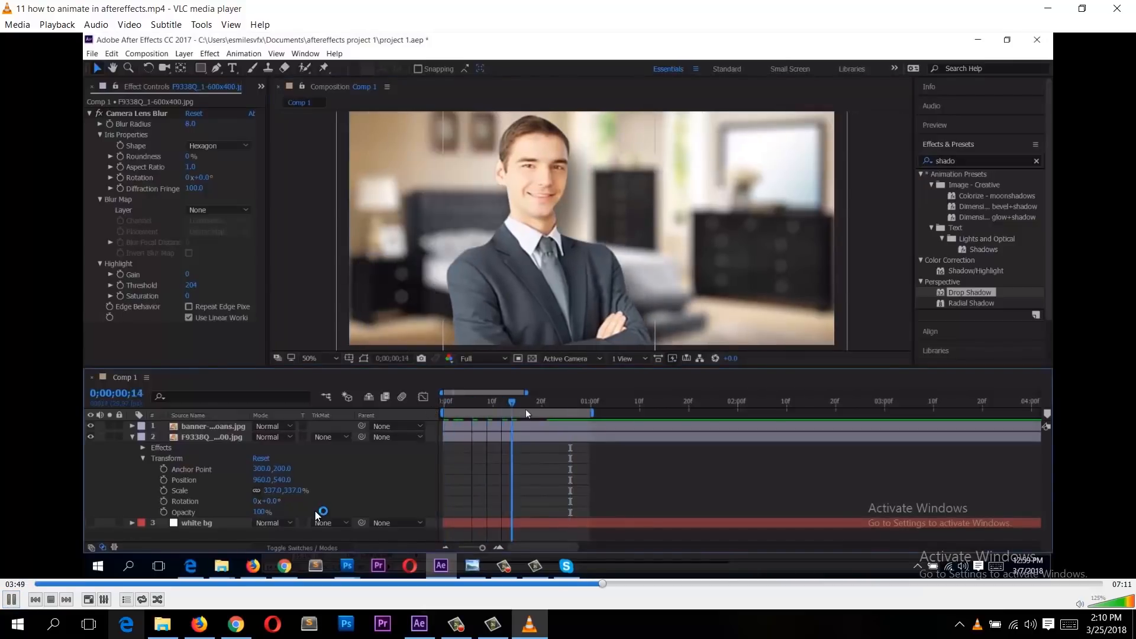
pyautogui.click(16, 601)
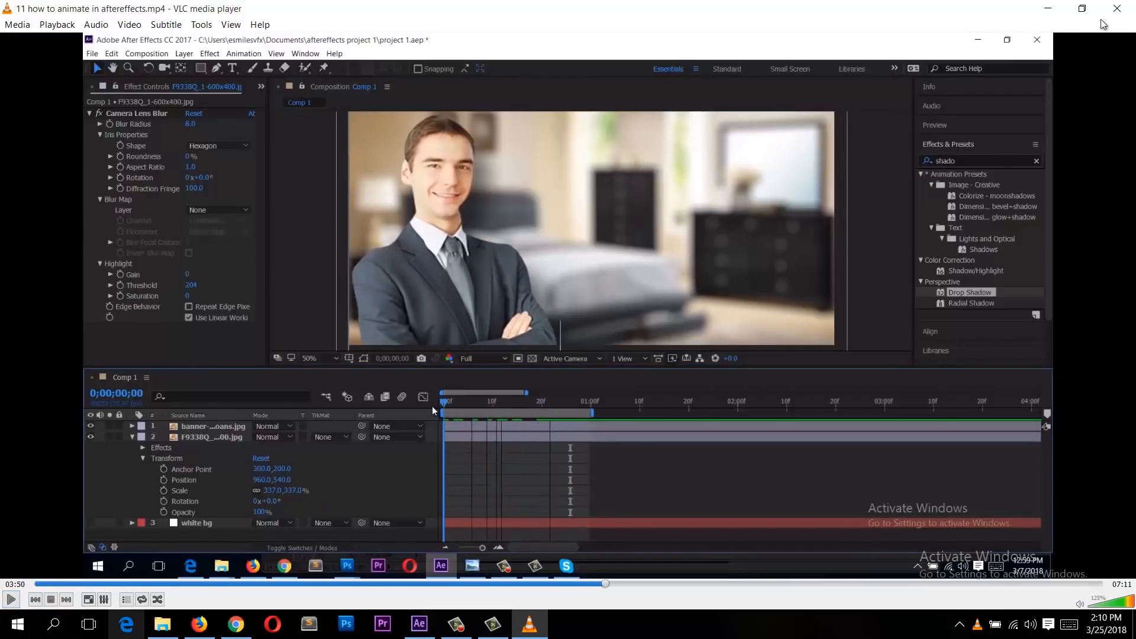
pyautogui.click(1117, 8)
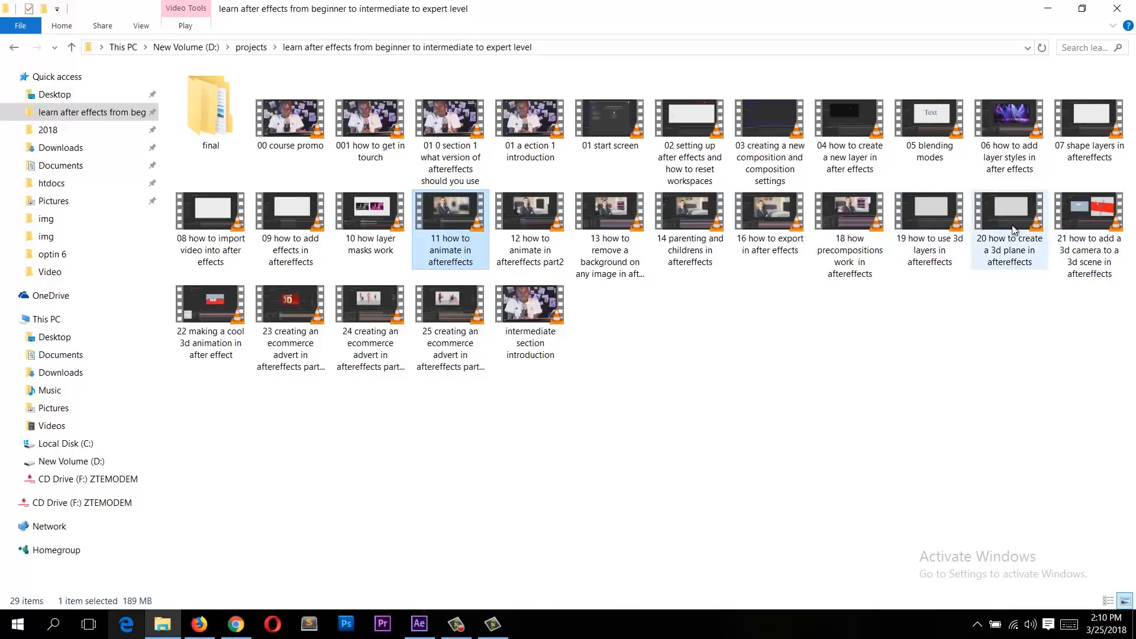
# Step: Open the '21 how to add a 3d camera to a 3d scene in aftereffects' video, scrub through it and close it
pyautogui.doubleClick(1071, 211)
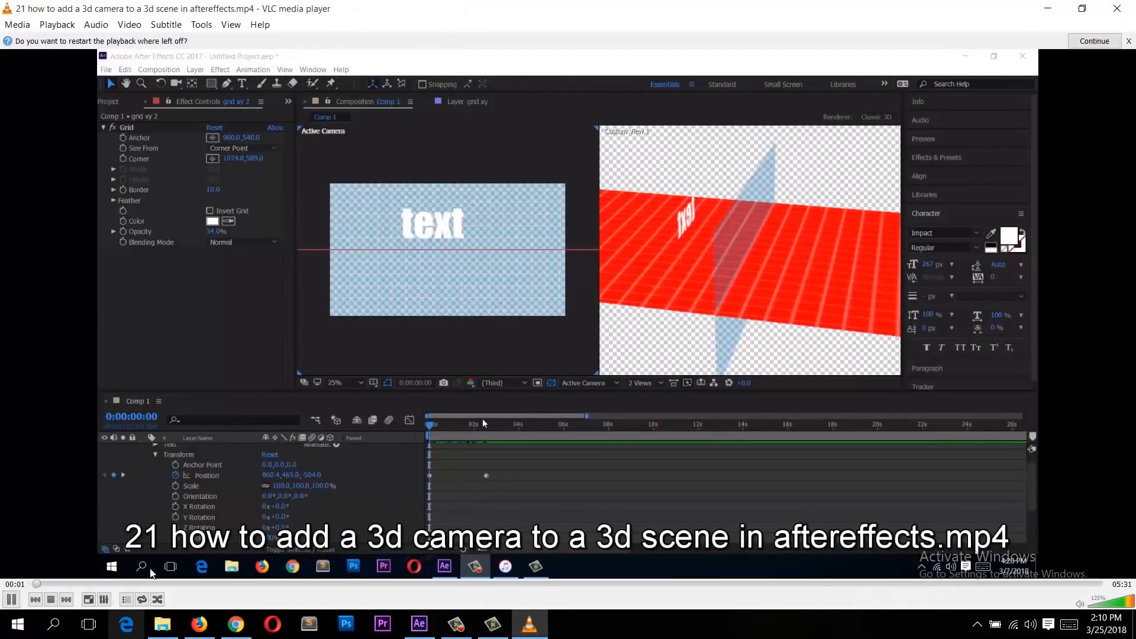
pyautogui.click(13, 600)
pyautogui.moveTo(121, 586); pyautogui.dragTo(703, 556)
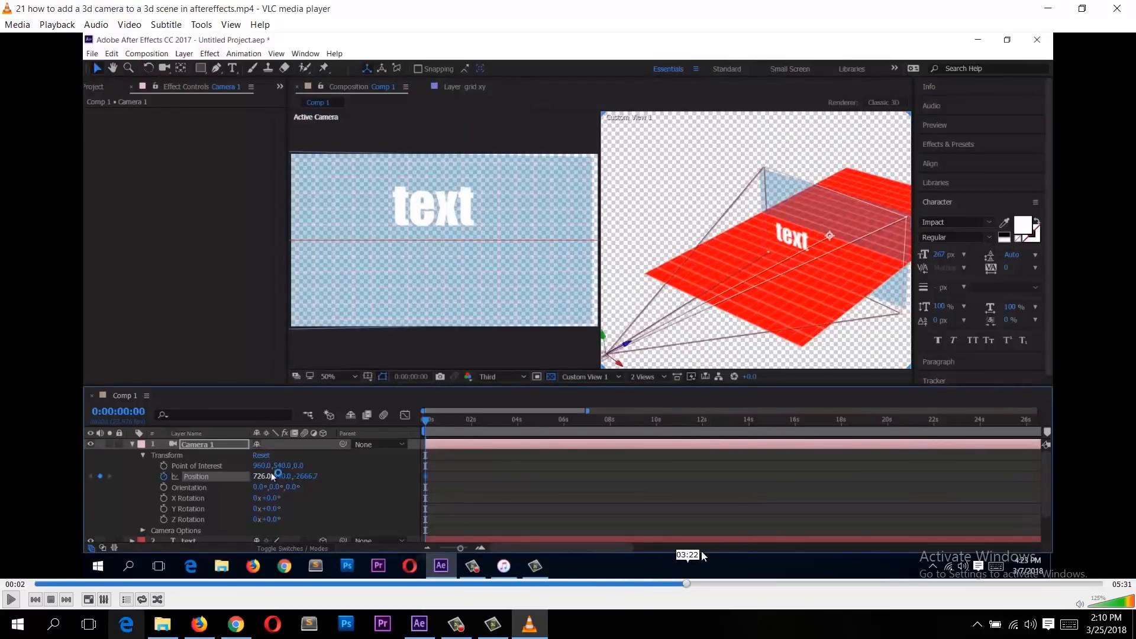
pyautogui.click(1048, 8)
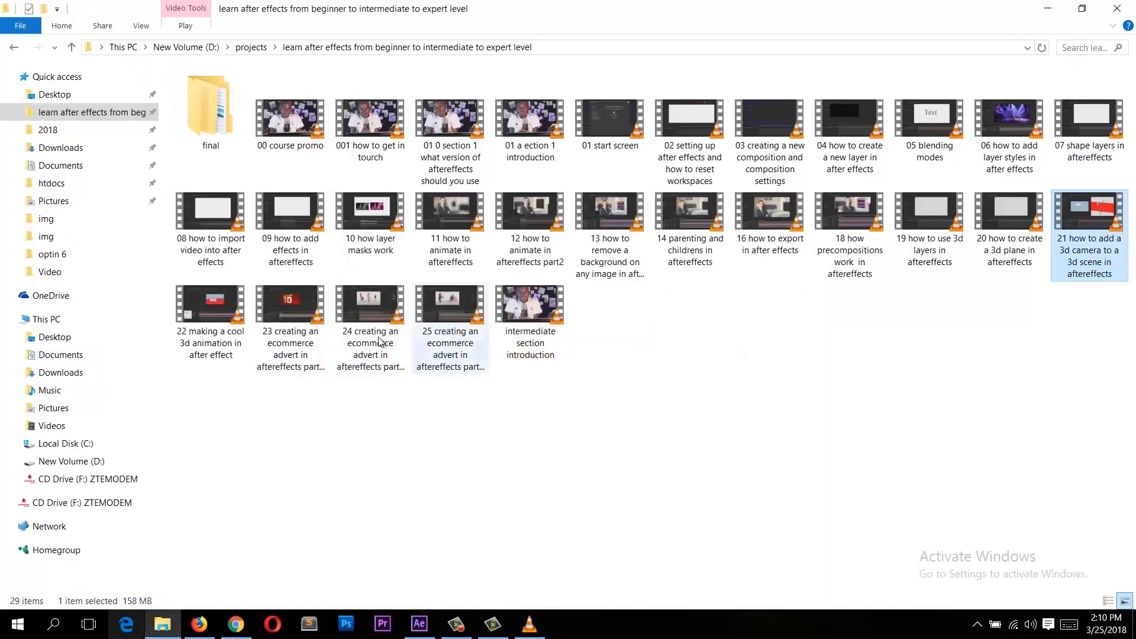
# Step: Open the '22 making a cool 3d animation in after effect' video, scrub through it and close it
pyautogui.click(236, 307)
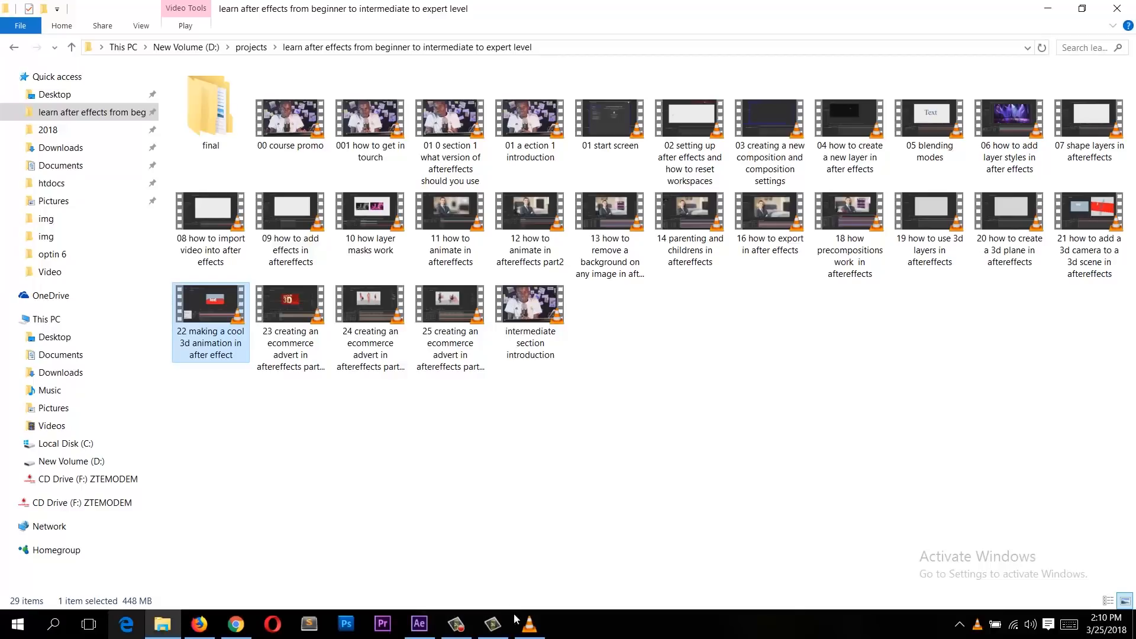
pyautogui.press('Return')
pyautogui.moveTo(35, 586); pyautogui.dragTo(1073, 579)
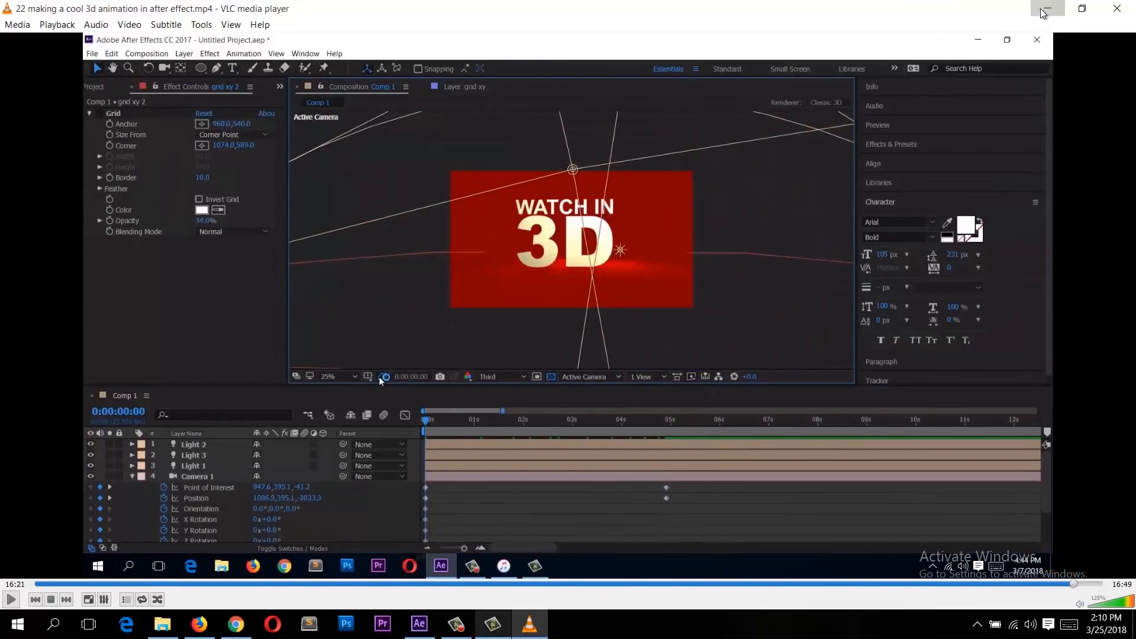
pyautogui.click(1046, 9)
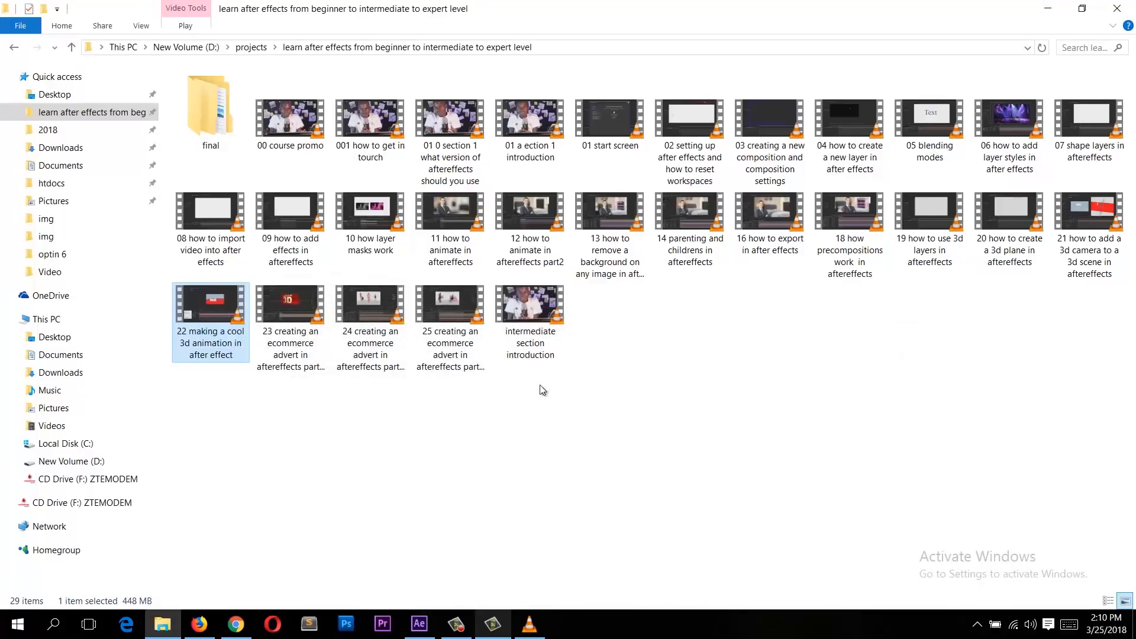
# Step: Open the '23 creating an ecommerce advert in aftereffects part 1' video and scrub to the finished 3D animation
pyautogui.doubleClick(299, 320)
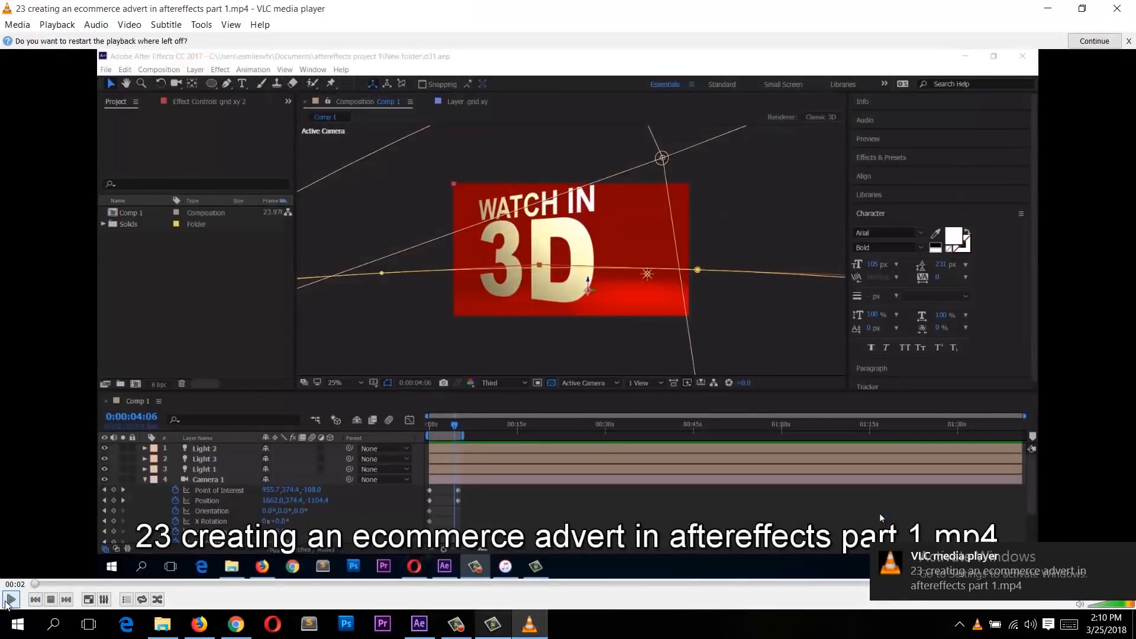
pyautogui.moveTo(42, 585); pyautogui.dragTo(1006, 561)
pyautogui.press('space')
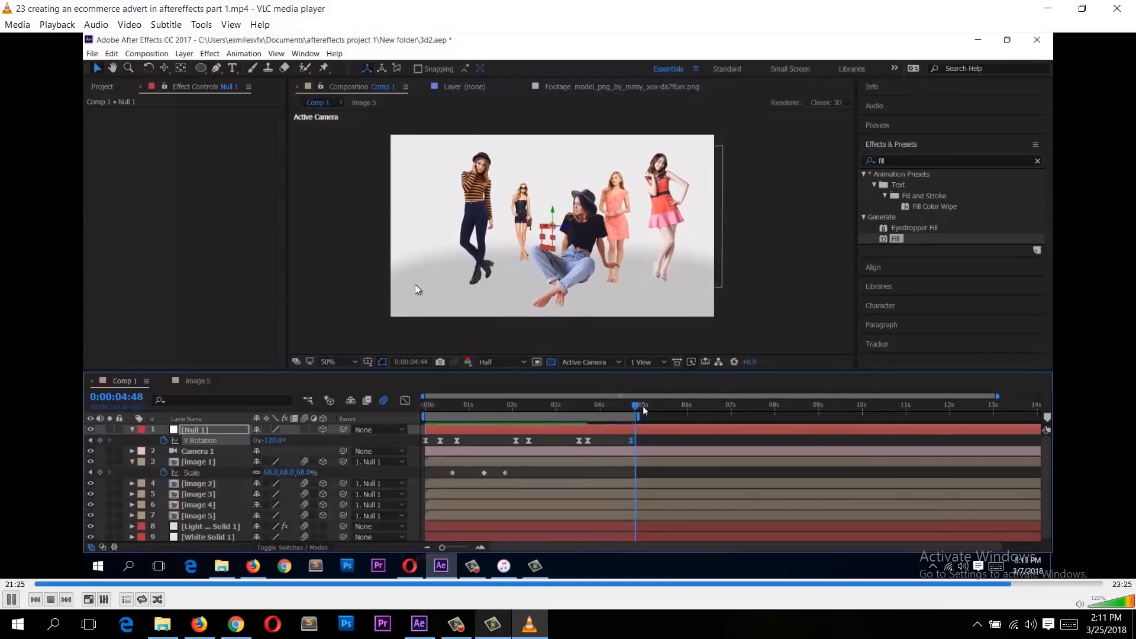
pyautogui.press('space')
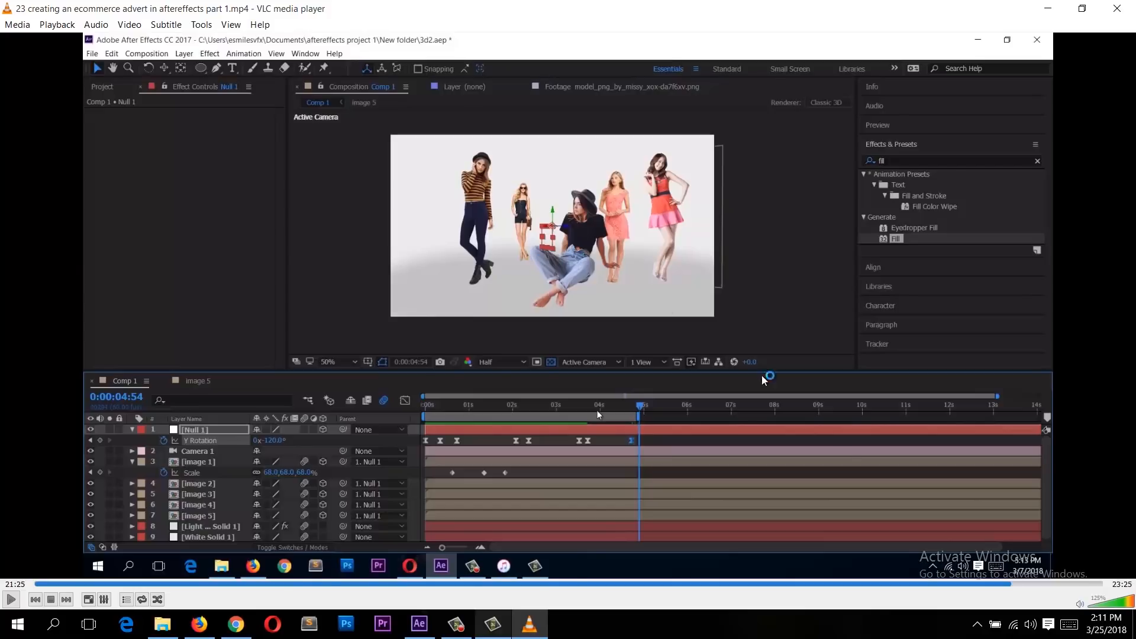
pyautogui.click(162, 624)
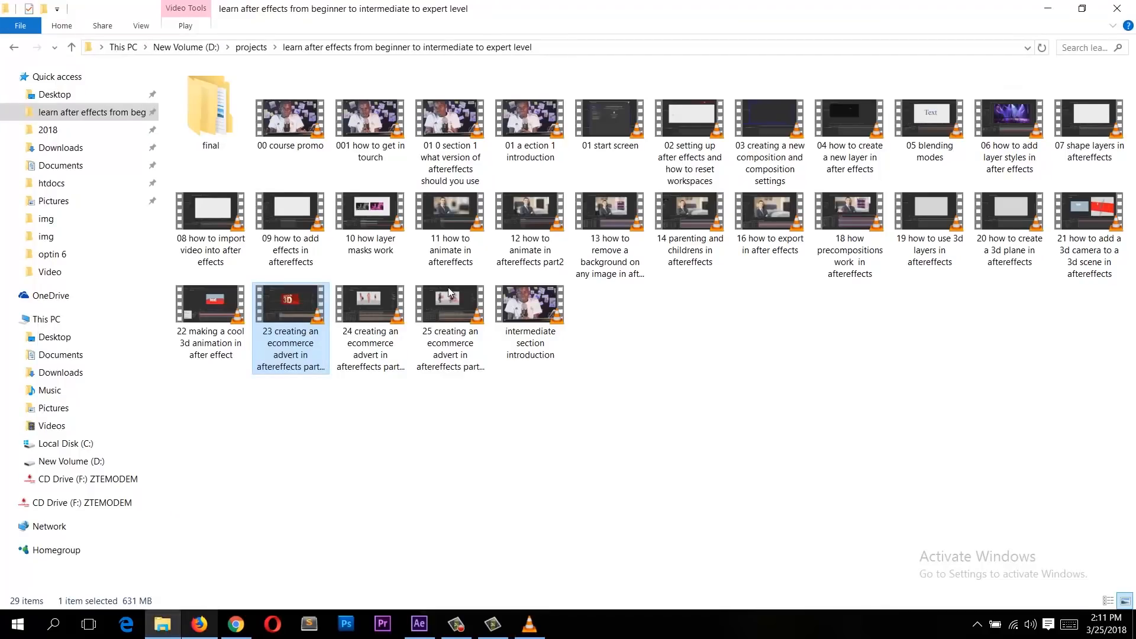
# Step: Play and scrub through the '24 creating an ecommerce advert in aftereffects part 2' video to review the focus effect
pyautogui.click(513, 619)
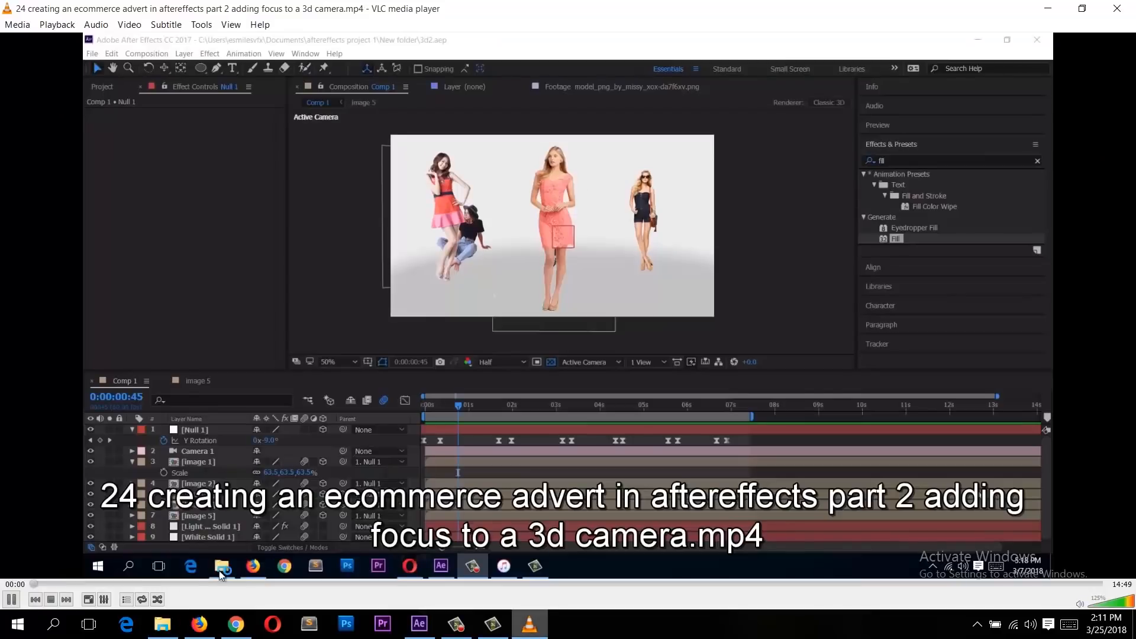
pyautogui.click(9, 602)
pyautogui.click(1033, 584)
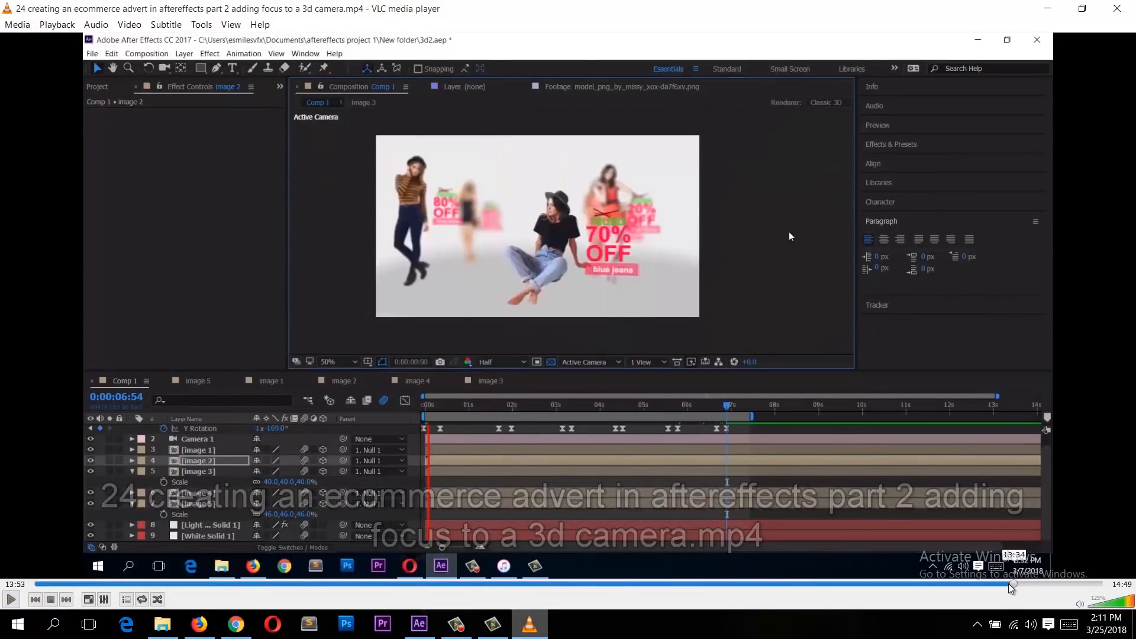
pyautogui.click(1002, 586)
pyautogui.click(994, 585)
pyautogui.press('space')
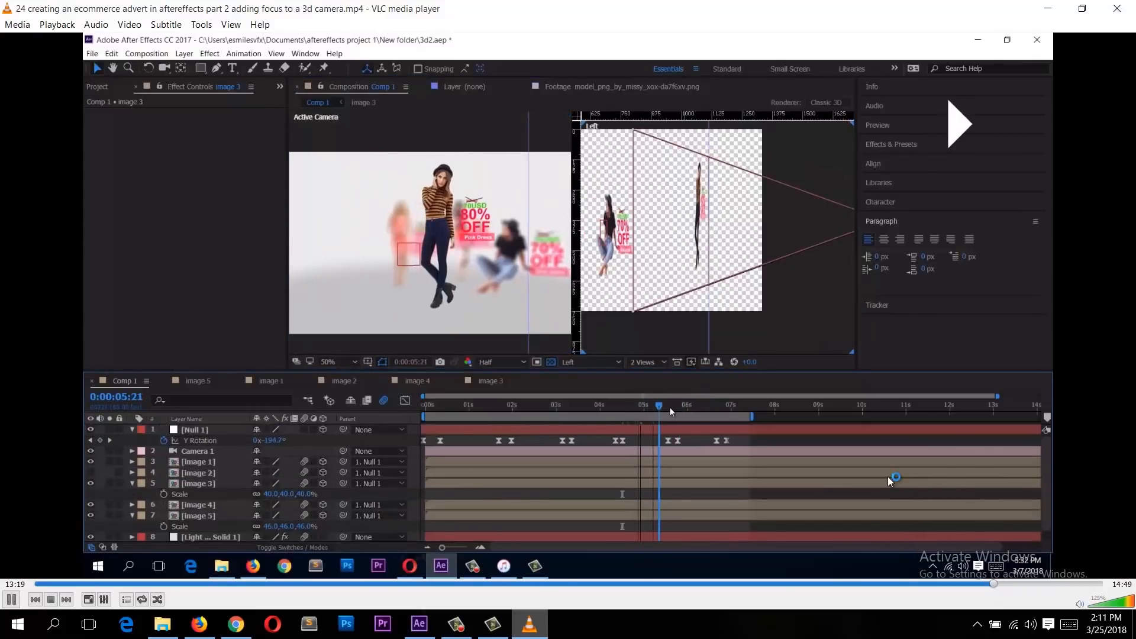
pyautogui.press('space')
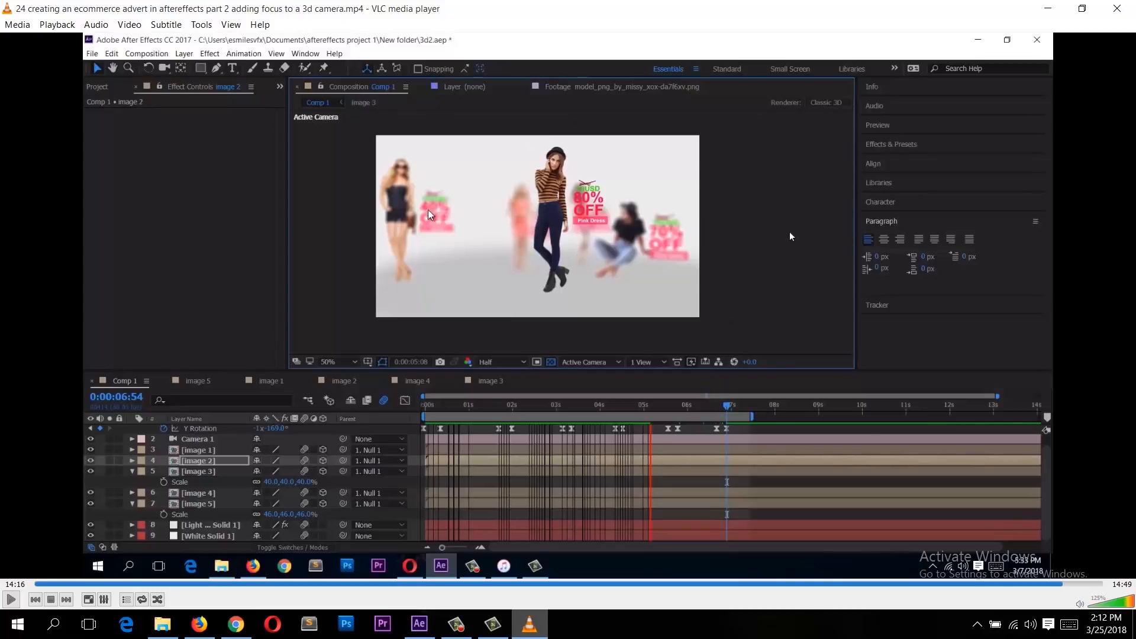
pyautogui.press('space')
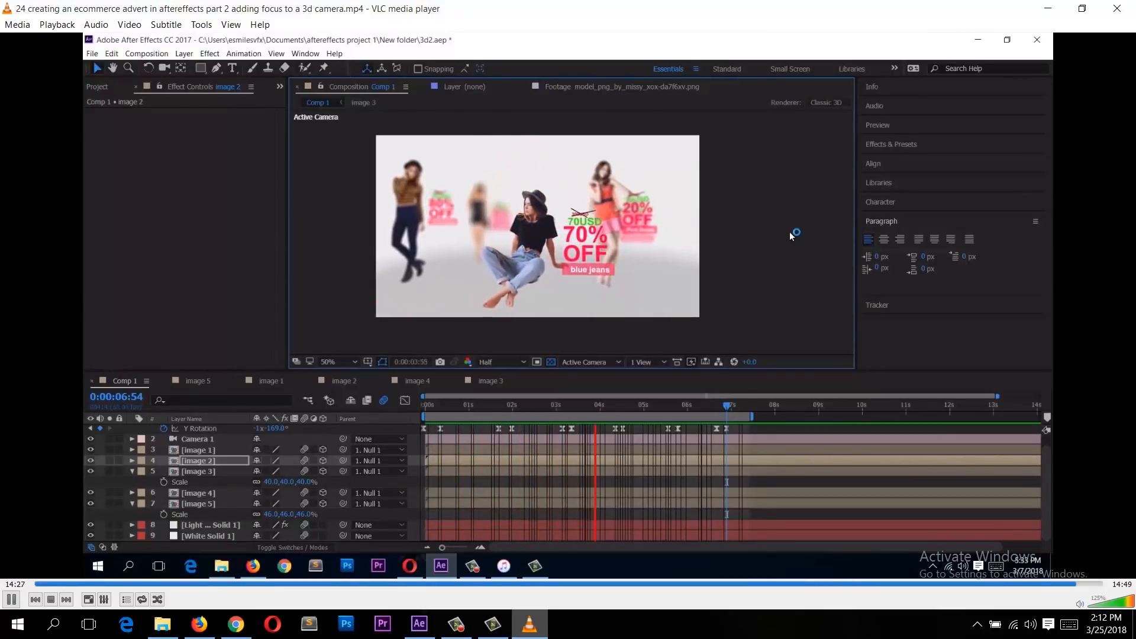
pyautogui.press('space')
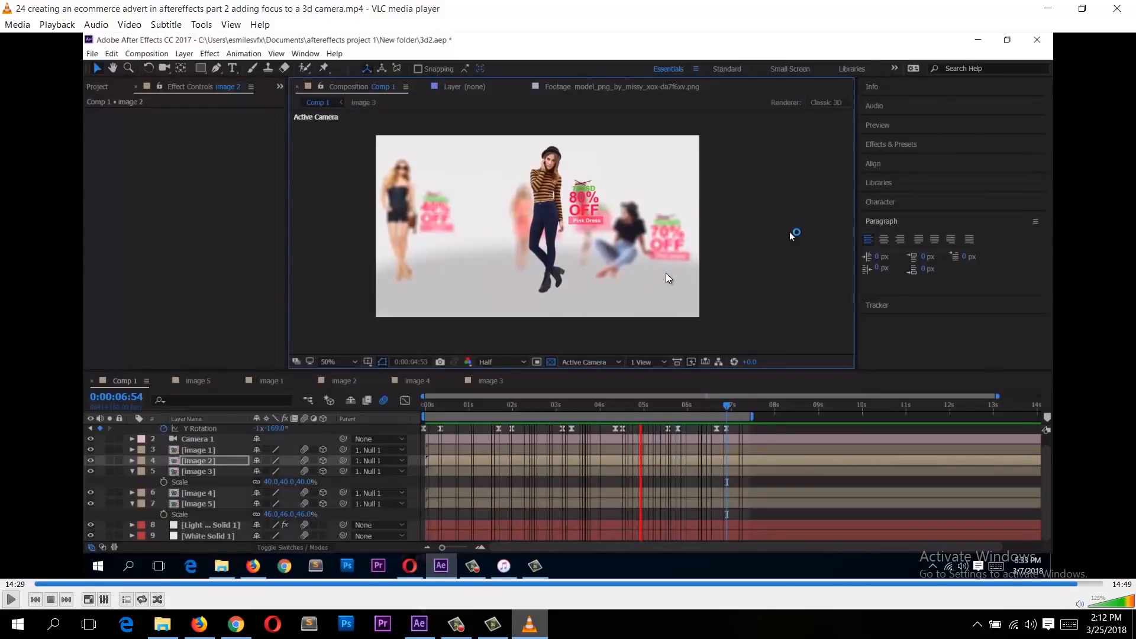
pyautogui.press('space')
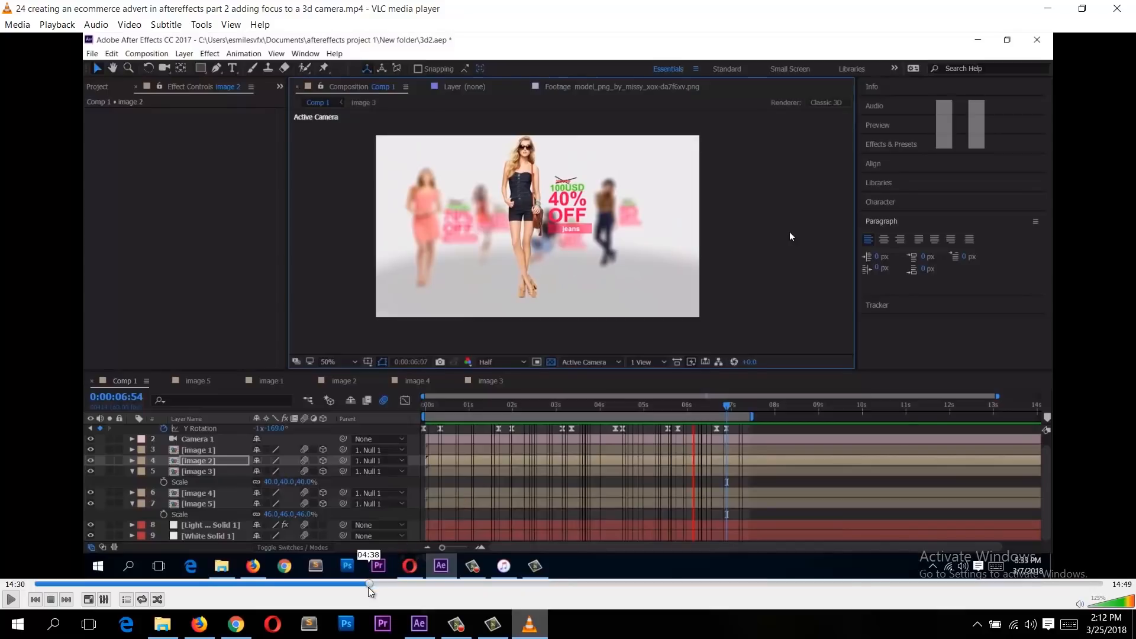
pyautogui.moveTo(366, 584); pyautogui.dragTo(539, 584)
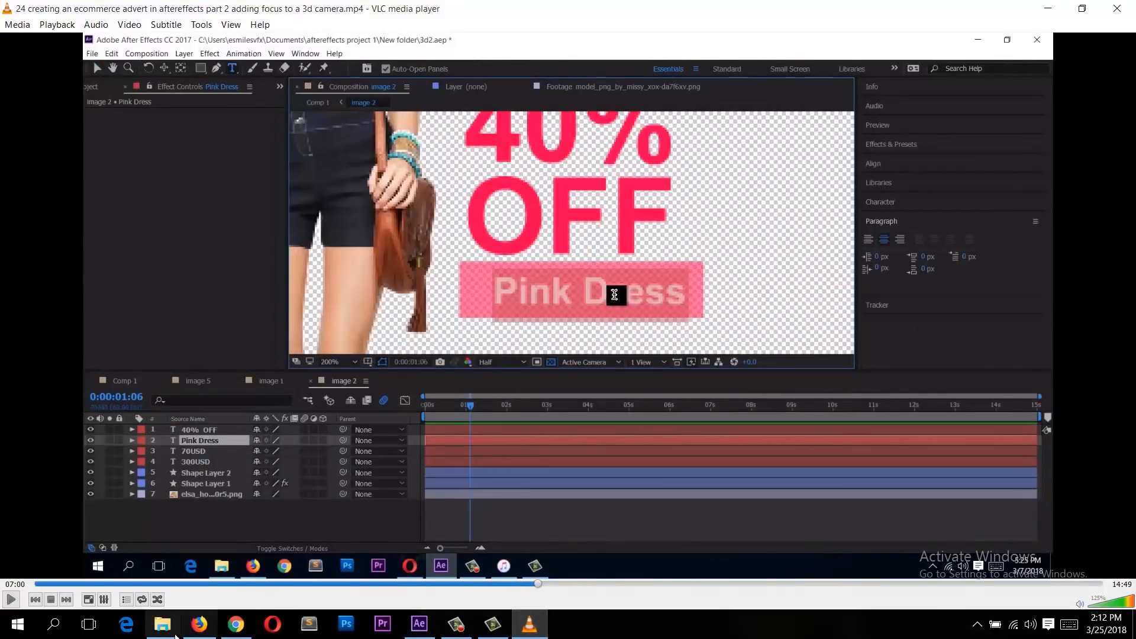
# Step: Reopen the '23 creating an ecommerce advert in aftereffects part 1' video and jump between several points in it
pyautogui.click(163, 624)
pyautogui.click(318, 329)
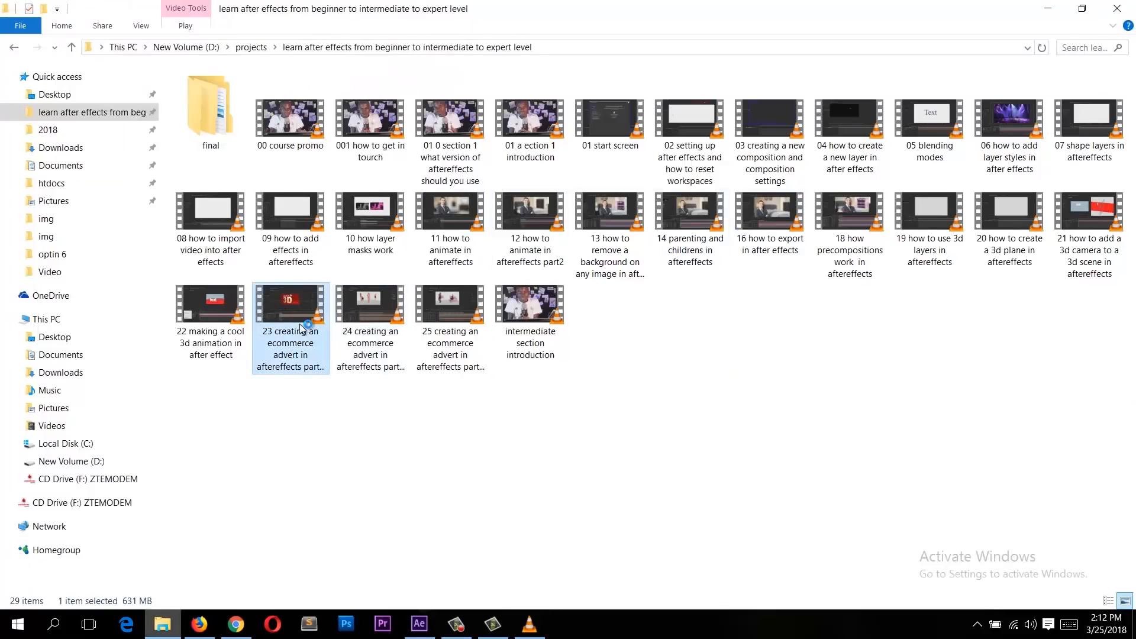
pyautogui.press('Return')
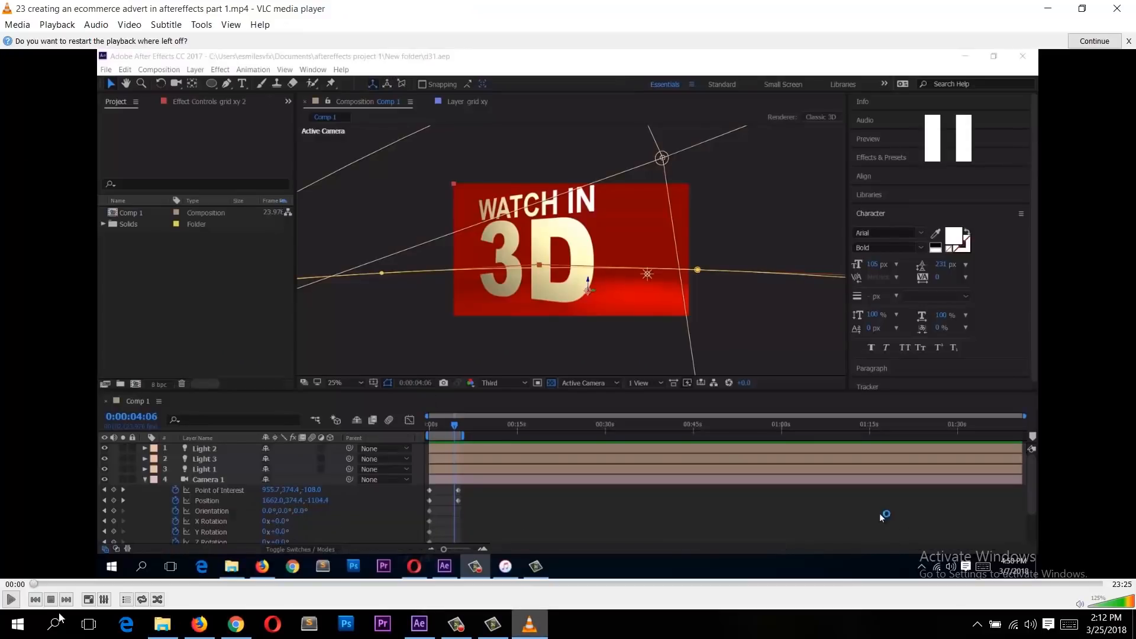
pyautogui.click(1080, 604)
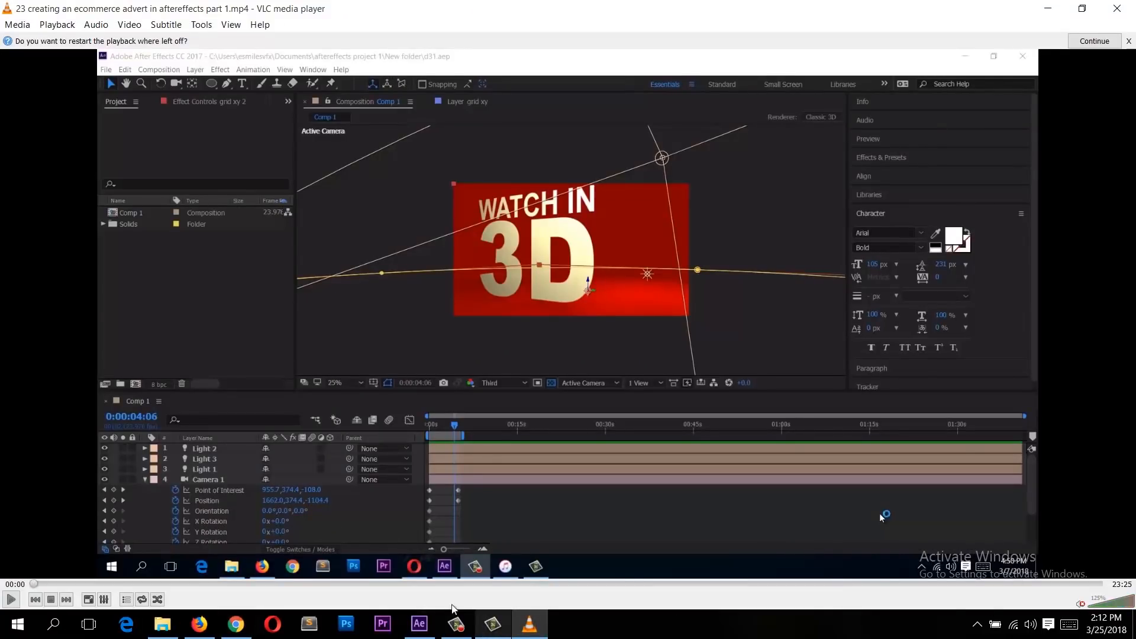
pyautogui.click(380, 584)
pyautogui.click(390, 585)
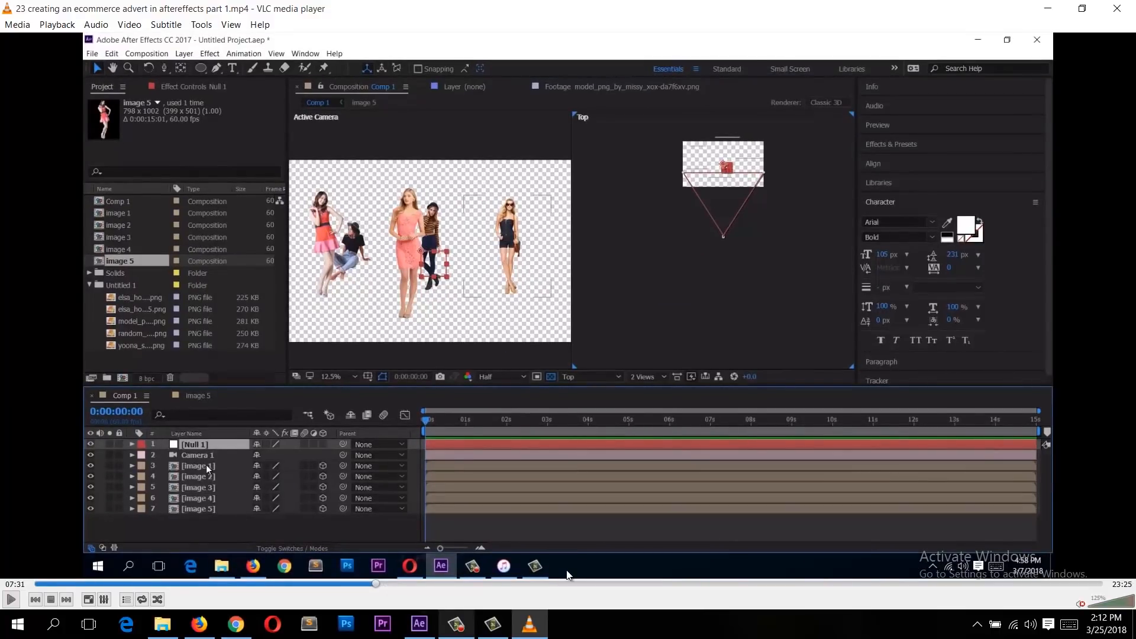
pyautogui.click(504, 585)
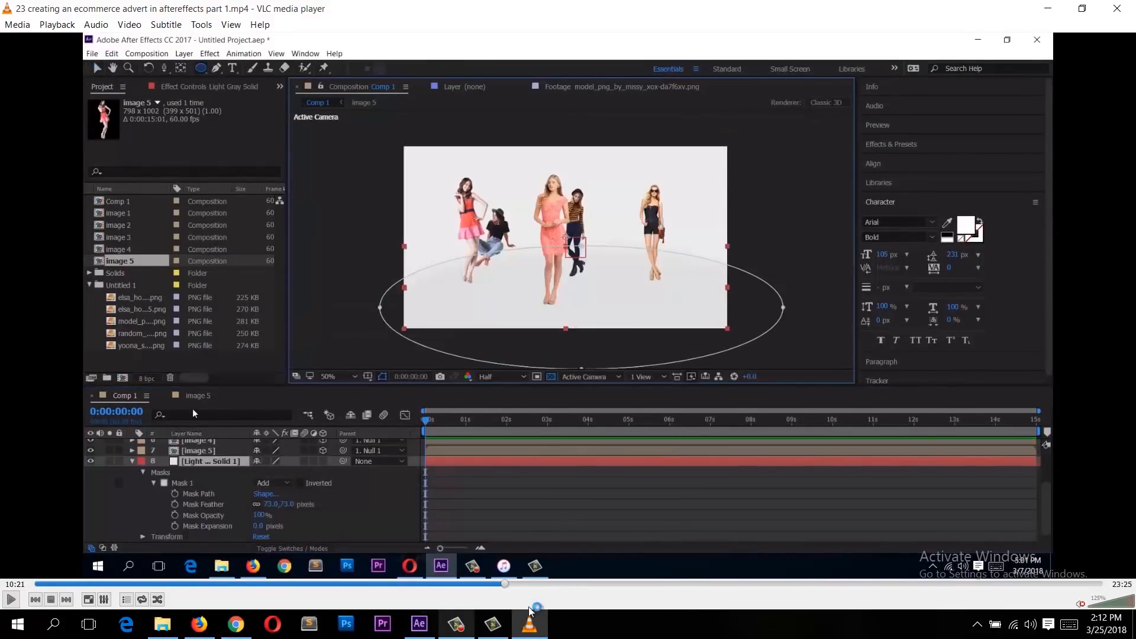
pyautogui.click(481, 584)
pyautogui.click(450, 585)
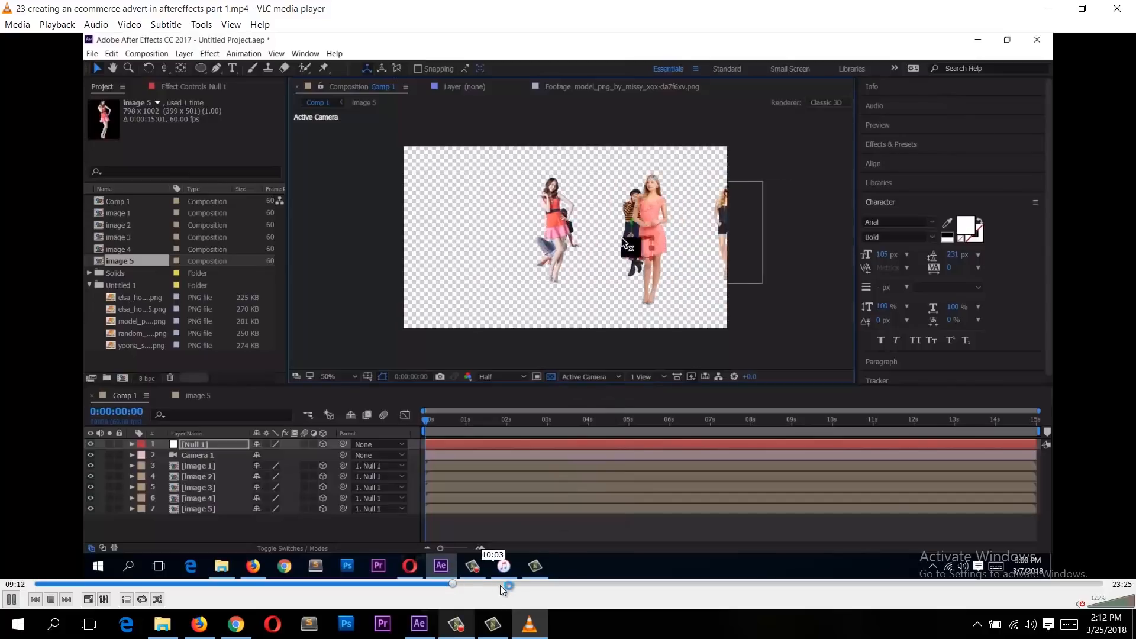
pyautogui.press('space')
pyautogui.click(538, 584)
pyautogui.click(576, 585)
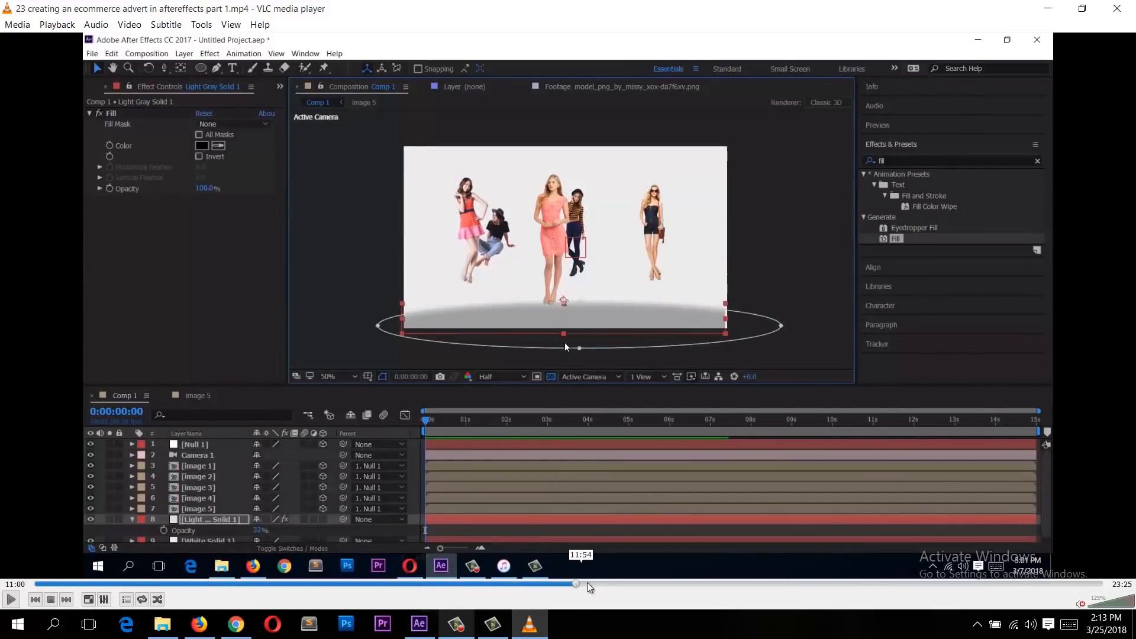
pyautogui.click(599, 585)
# Step: Play and pause the part 1 video around its final section, skip to the end, and return to File Explorer
pyautogui.press('space')
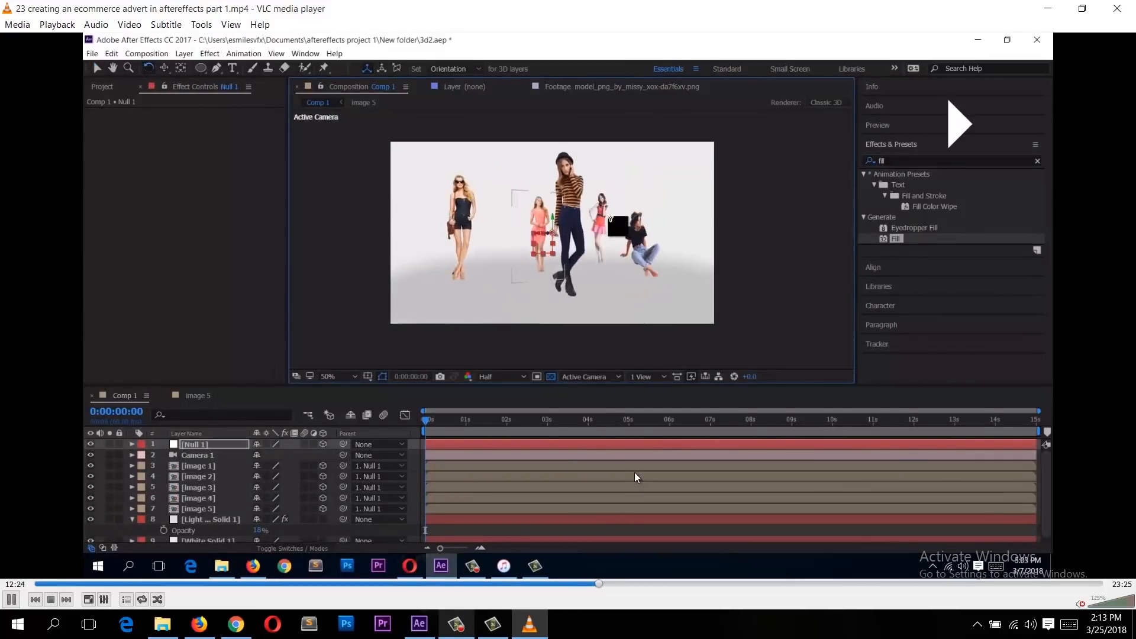
pyautogui.press('space')
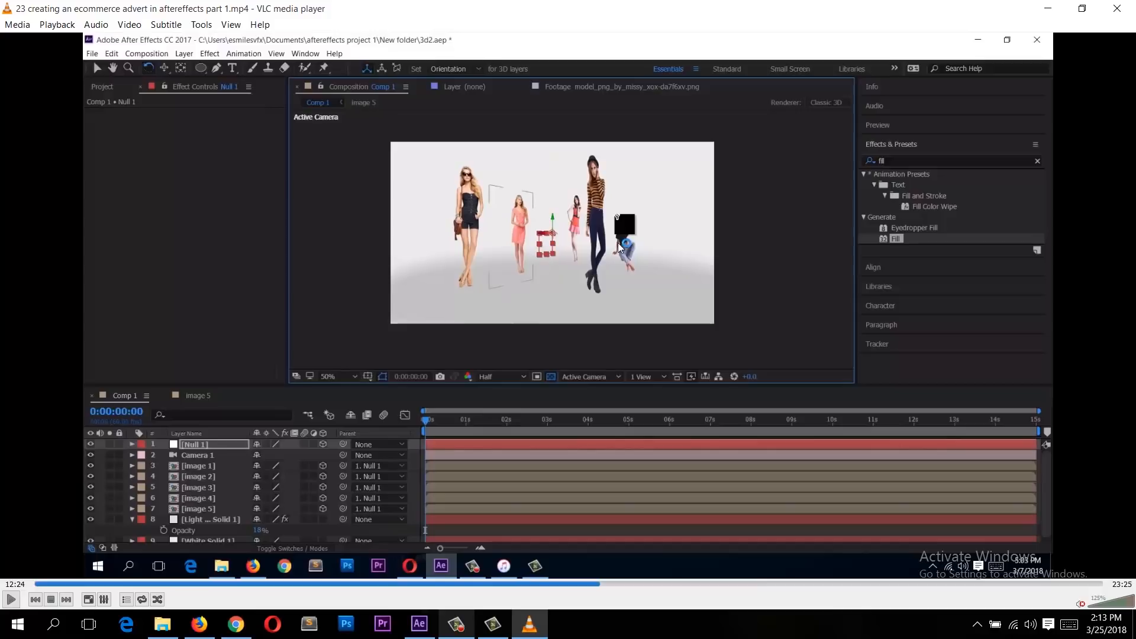
pyautogui.press('space')
pyautogui.press('space')
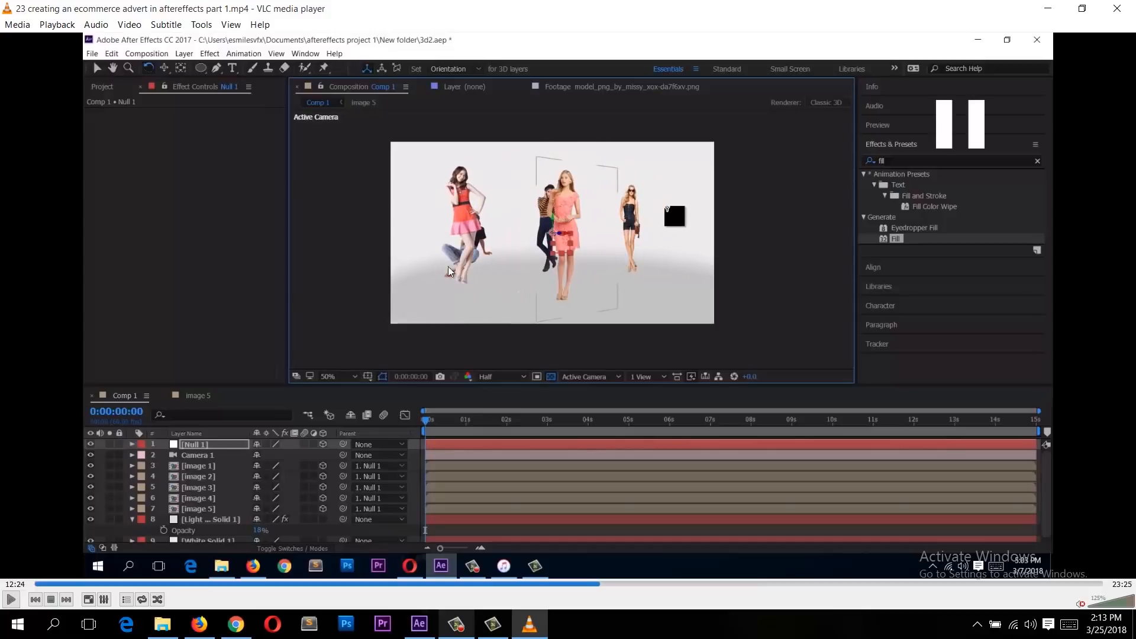
pyautogui.press('space')
pyautogui.press('space')
pyautogui.press('space')
pyautogui.press('space')
pyautogui.press('space')
pyautogui.press('space')
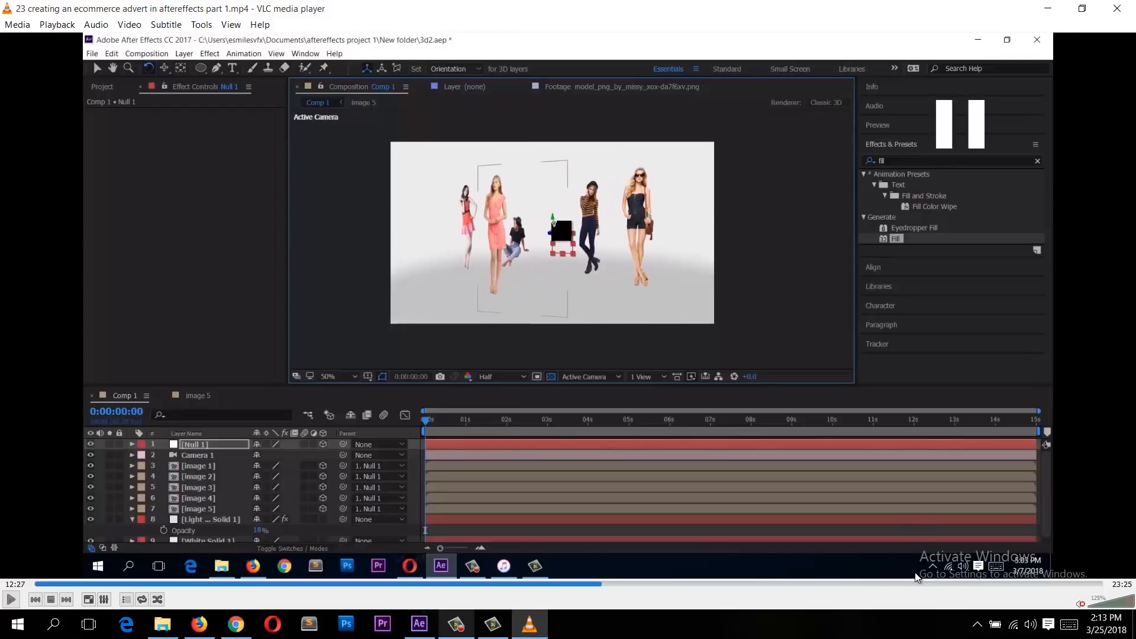
pyautogui.click(1089, 584)
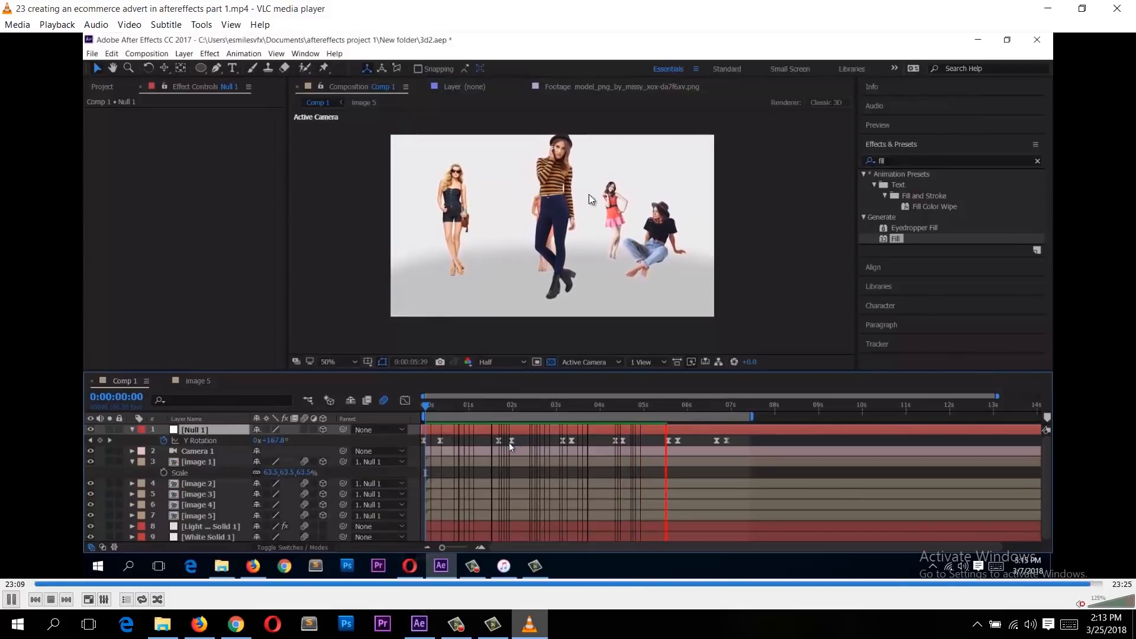
pyautogui.press('space')
pyautogui.click(168, 620)
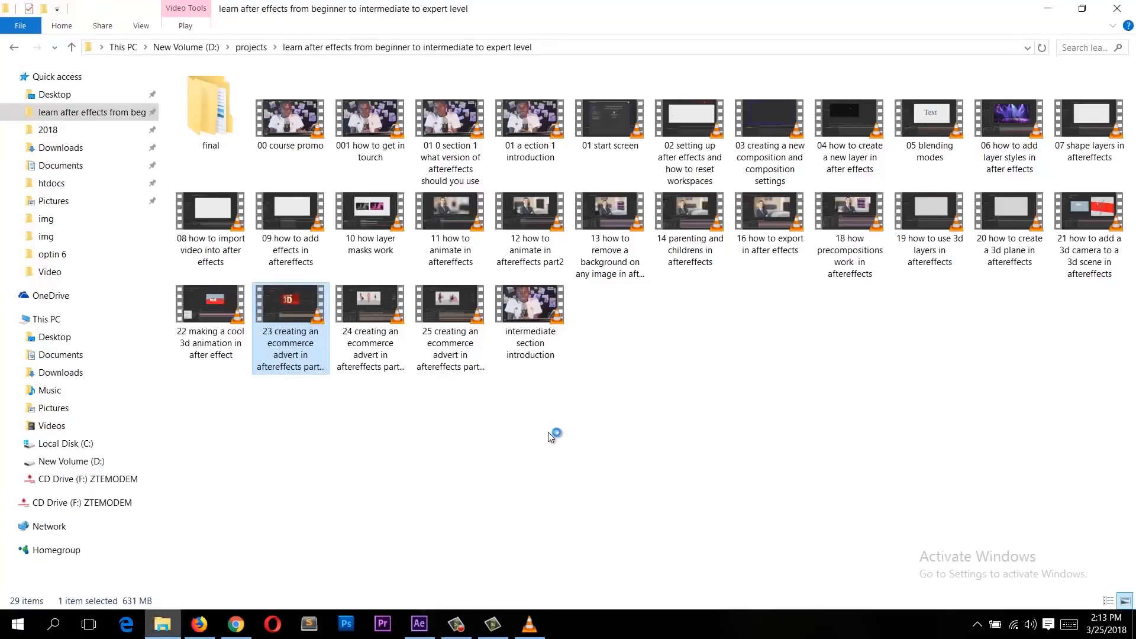
# Step: Open the '25 creating an ecommerce advert in aftereffects part 3' video, skip to its final section and pause it
pyautogui.click(433, 316)
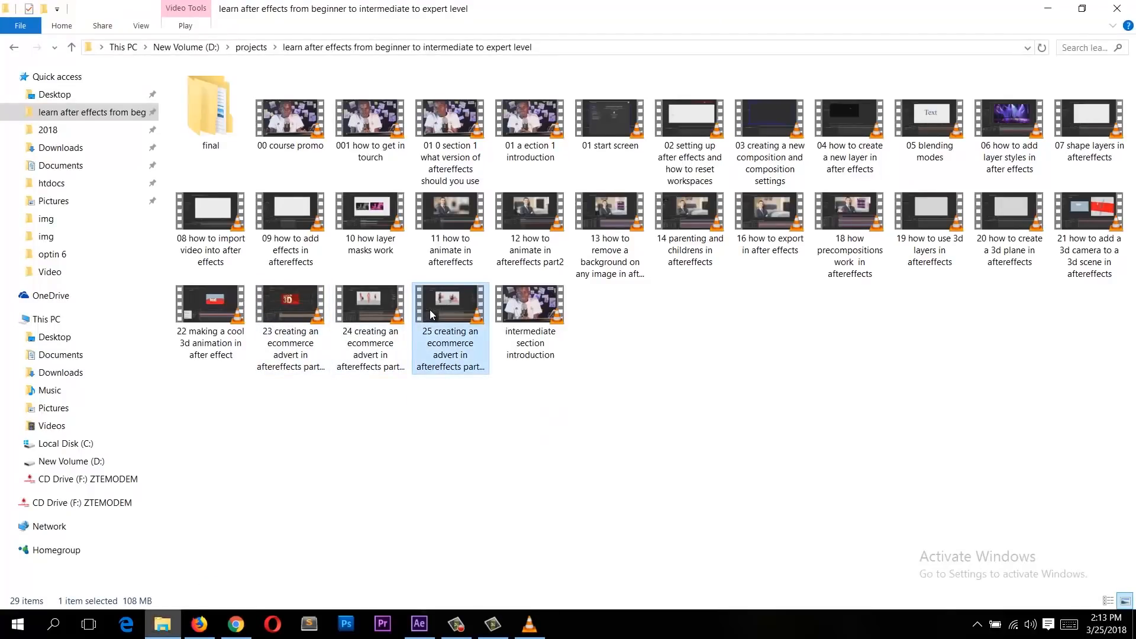
pyautogui.press('Return')
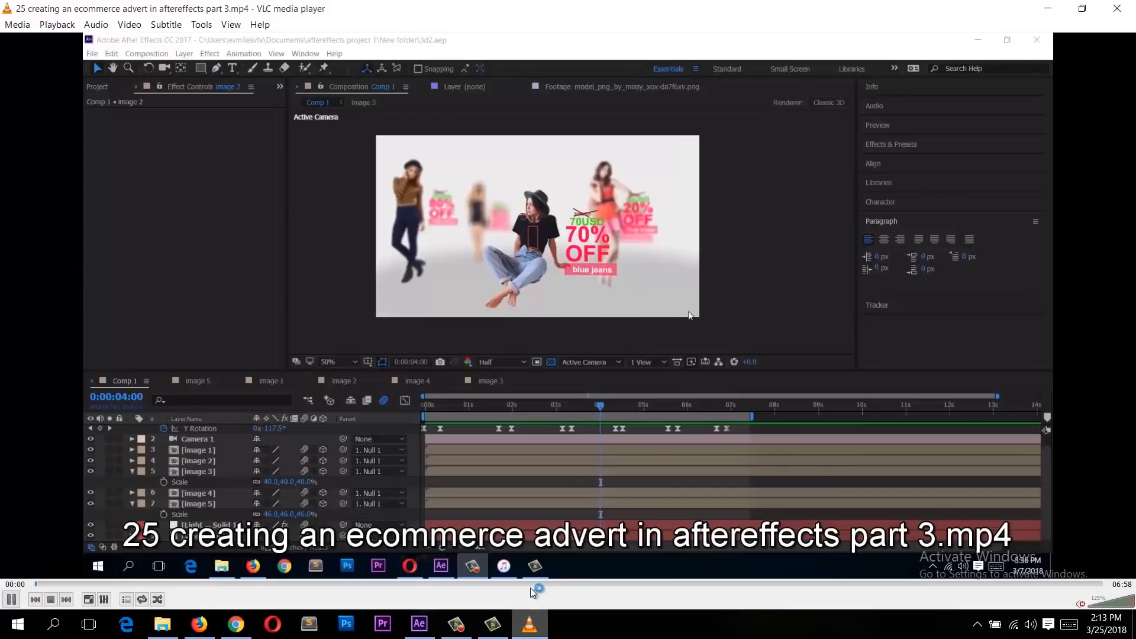
pyautogui.click(999, 584)
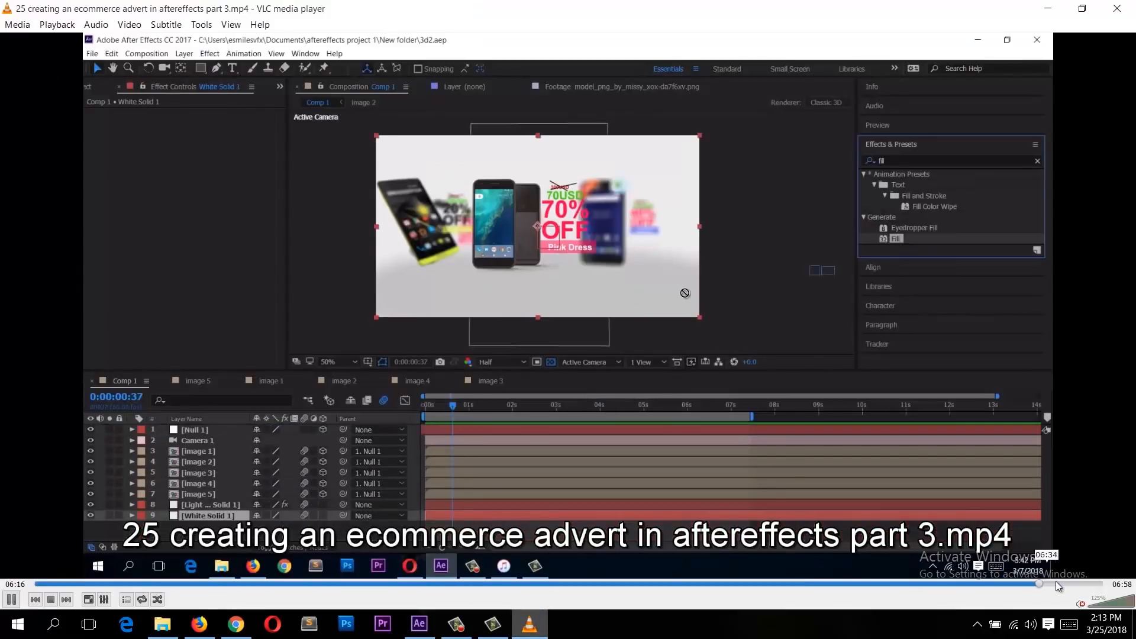
pyautogui.click(1056, 584)
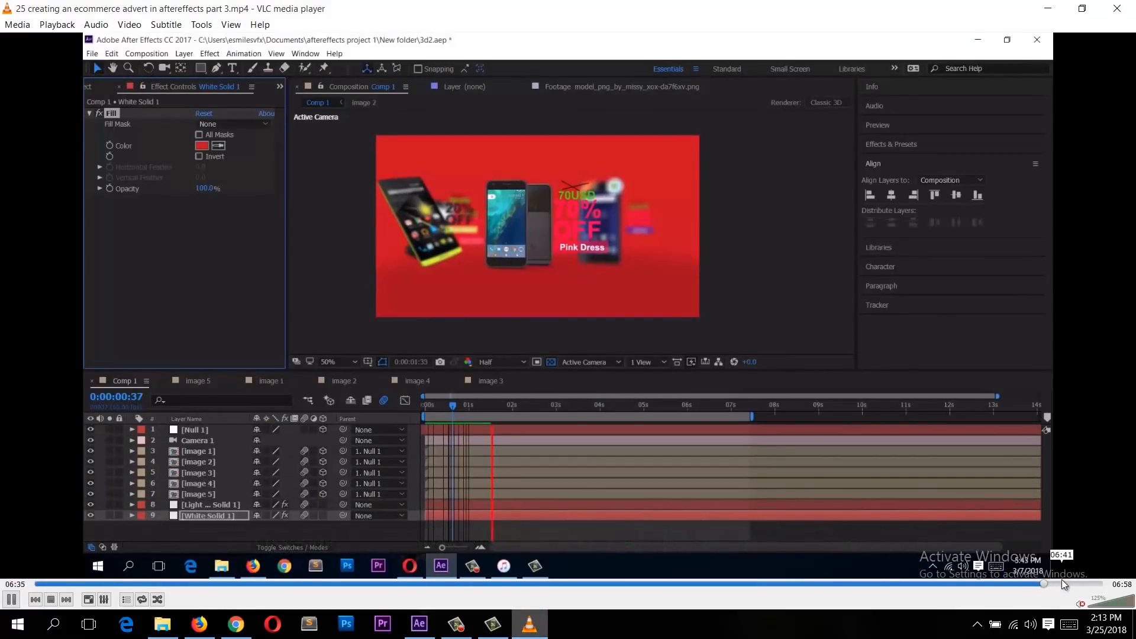
pyautogui.press('space')
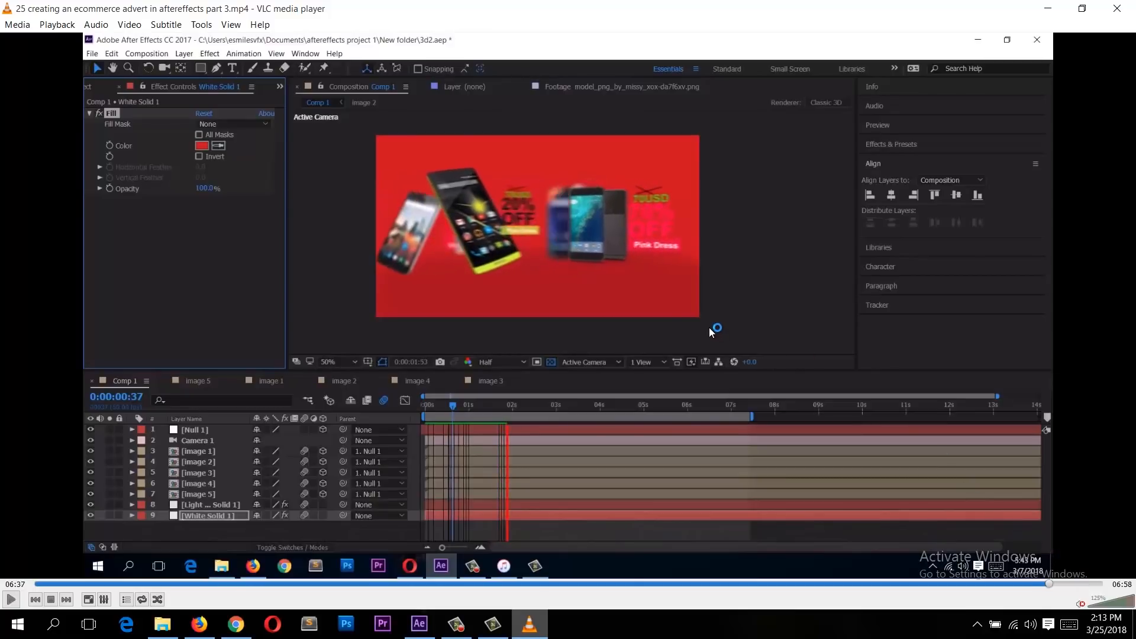
# Step: Minimise the video player and File Explorer to return to the open After Effects project
pyautogui.click(1061, 13)
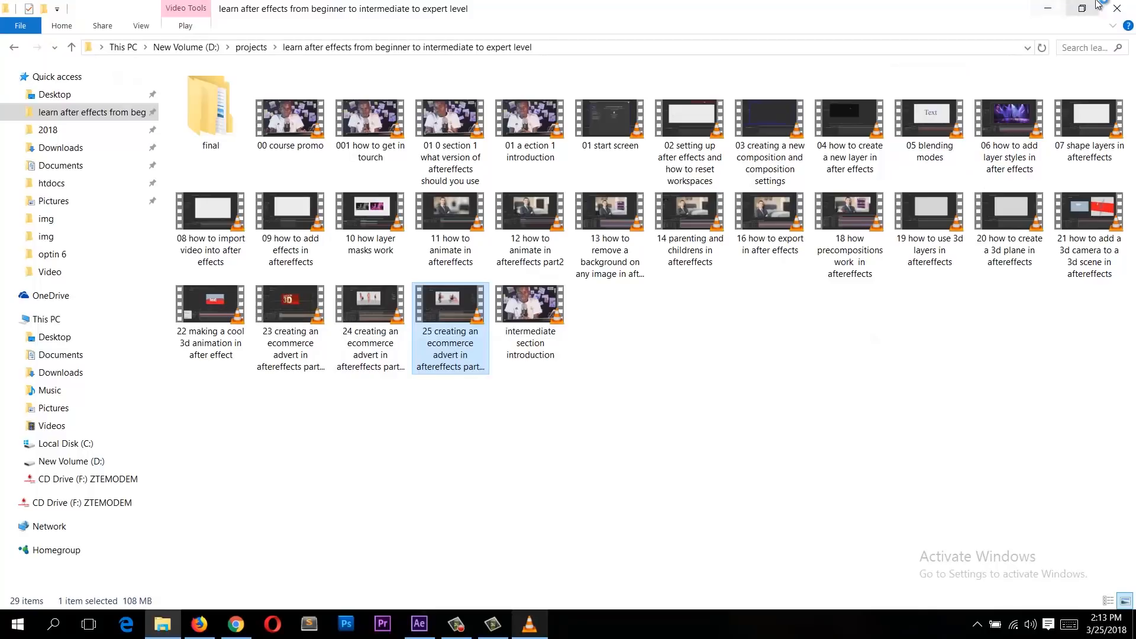
pyautogui.click(1059, 15)
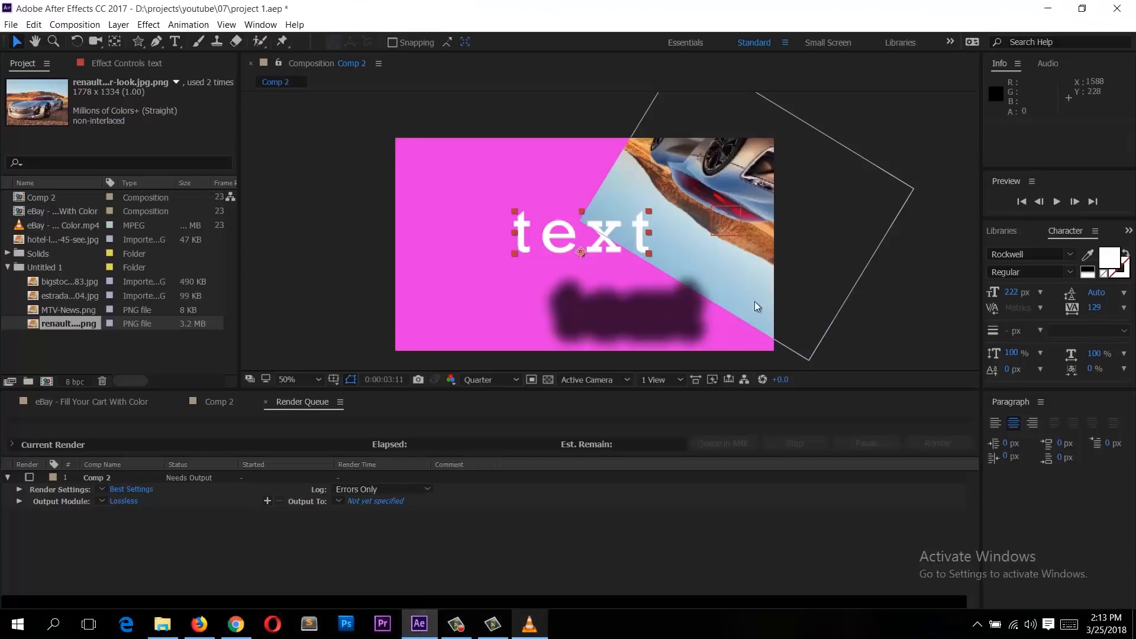
pyautogui.click(721, 313)
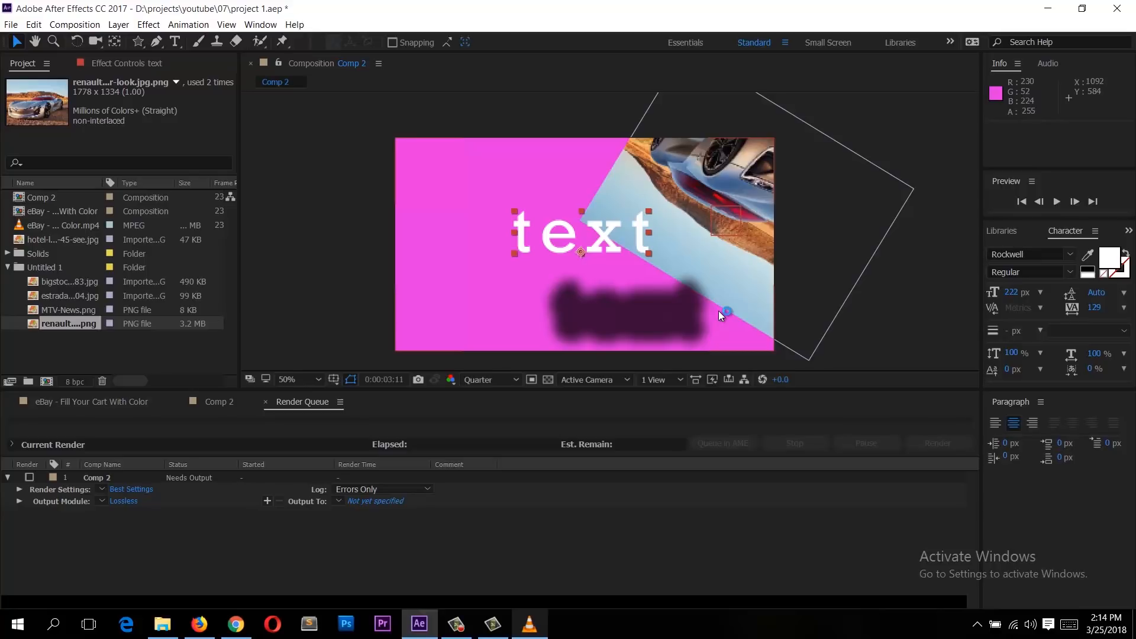